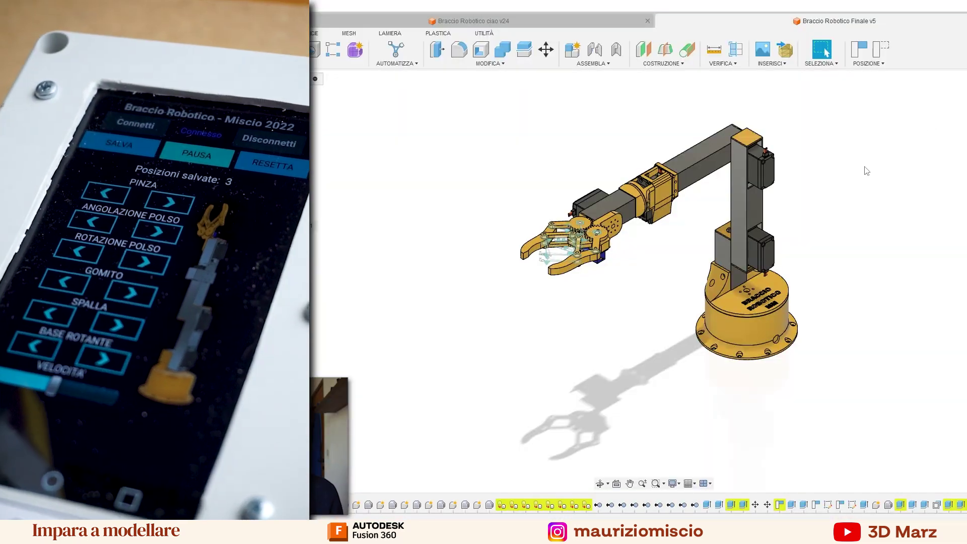
Step: Orbit and zoom around the robot arm to reach a front-top view
{"action": "middle_click_drag", "start_coordinate": [828, 214], "coordinate": [857, 217], "text": "shift"}
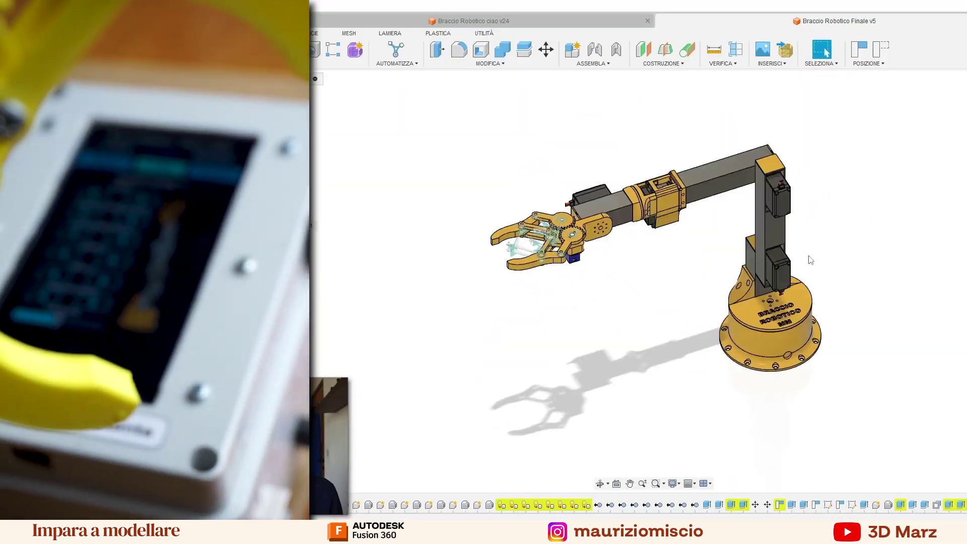
{"action": "scroll", "coordinate": [806, 307], "scroll_direction": "up", "scroll_amount": 5}
{"action": "scroll", "coordinate": [835, 263], "scroll_direction": "down", "scroll_amount": 2}
{"action": "scroll", "coordinate": [822, 251], "scroll_direction": "down", "scroll_amount": 3}
{"action": "scroll", "coordinate": [836, 247], "scroll_direction": "down", "scroll_amount": 3}
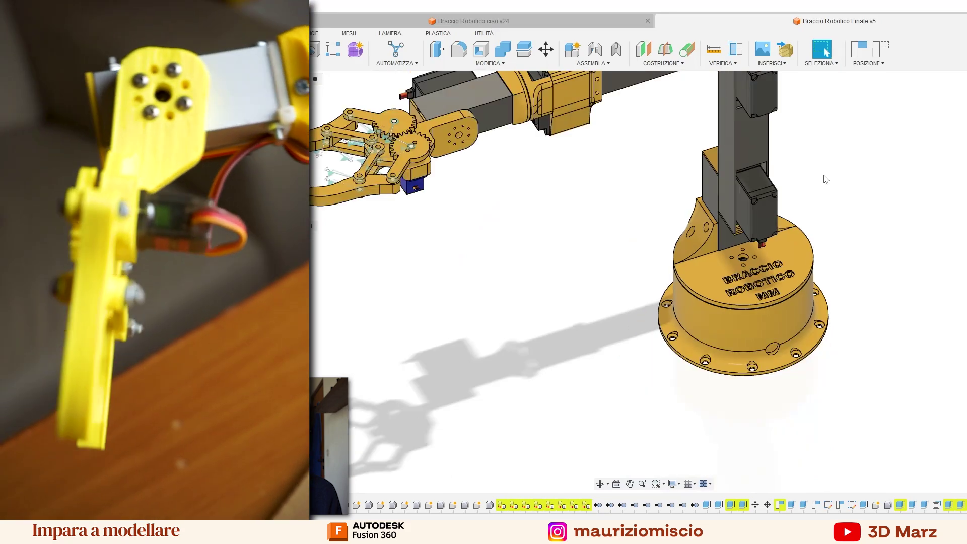
{"action": "scroll", "coordinate": [850, 240], "scroll_direction": "up", "scroll_amount": 5}
{"action": "scroll", "coordinate": [850, 241], "scroll_direction": "up", "scroll_amount": 1}
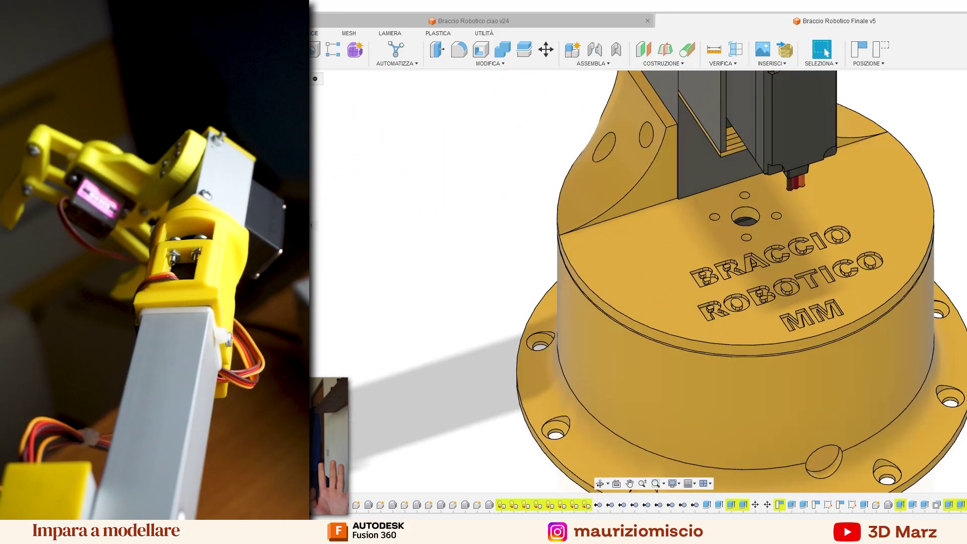
{"action": "scroll", "coordinate": [605, 242], "scroll_direction": "down", "scroll_amount": 5}
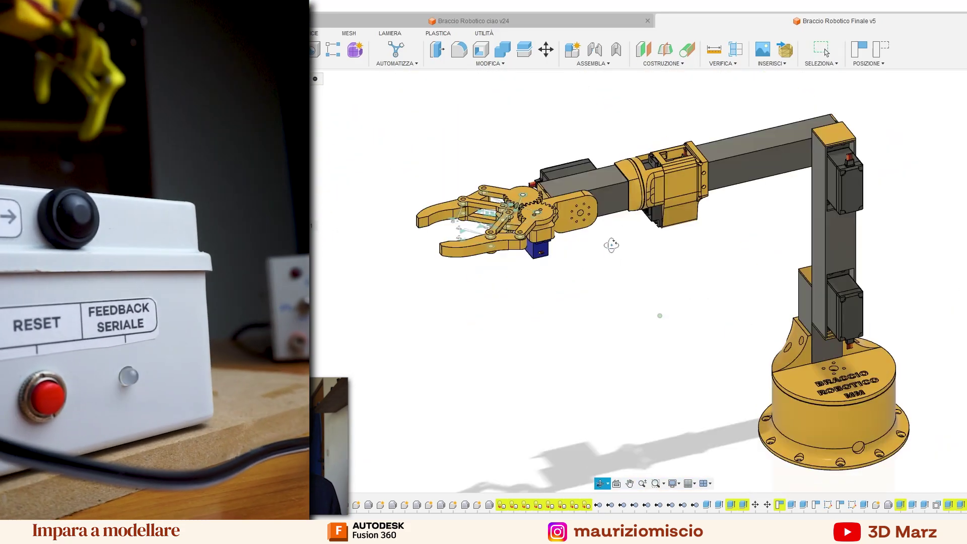
{"action": "middle_click_drag", "start_coordinate": [635, 242], "coordinate": [587, 241]}
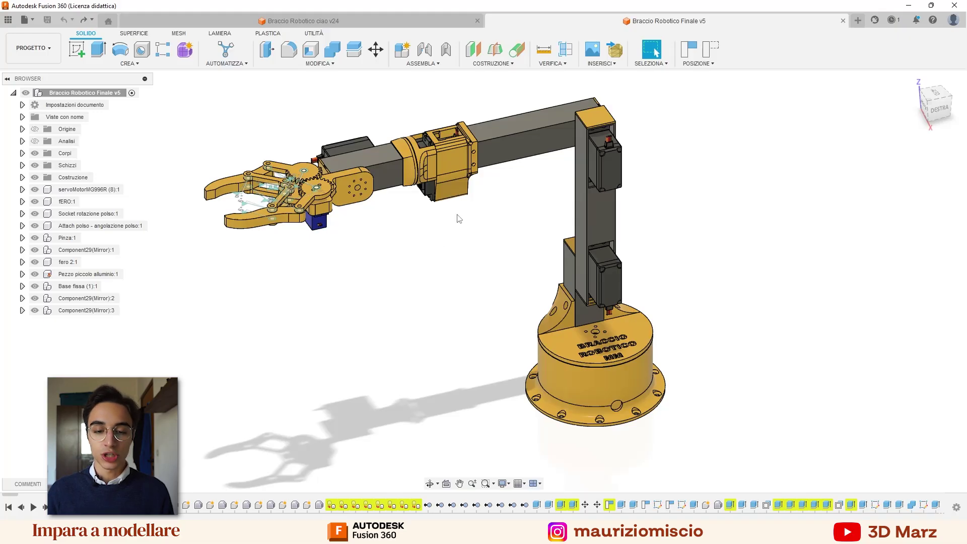
{"action": "scroll", "coordinate": [464, 214], "scroll_direction": "up", "scroll_amount": 2}
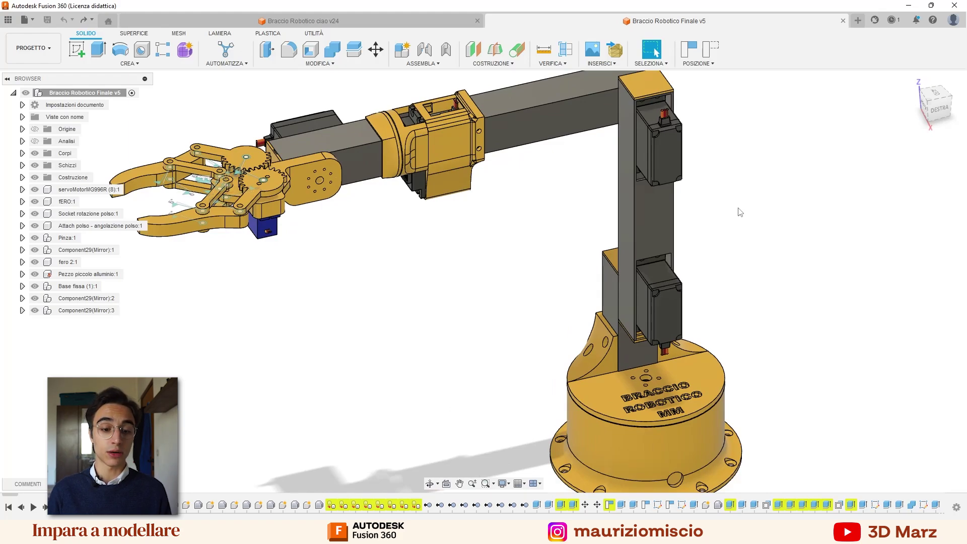
{"action": "scroll", "coordinate": [573, 231], "scroll_direction": "down", "scroll_amount": 5}
{"action": "mouse_move", "coordinate": [573, 232]}
{"action": "middle_mouse_down", "text": "shift"}
{"action": "mouse_move", "coordinate": [656, 52]}
{"action": "mouse_move", "coordinate": [546, 198]}
{"action": "middle_mouse_up", "text": "shift"}
{"action": "scroll", "coordinate": [547, 198], "scroll_direction": "up", "scroll_amount": 3}
{"action": "scroll", "coordinate": [515, 238], "scroll_direction": "up", "scroll_amount": 2}
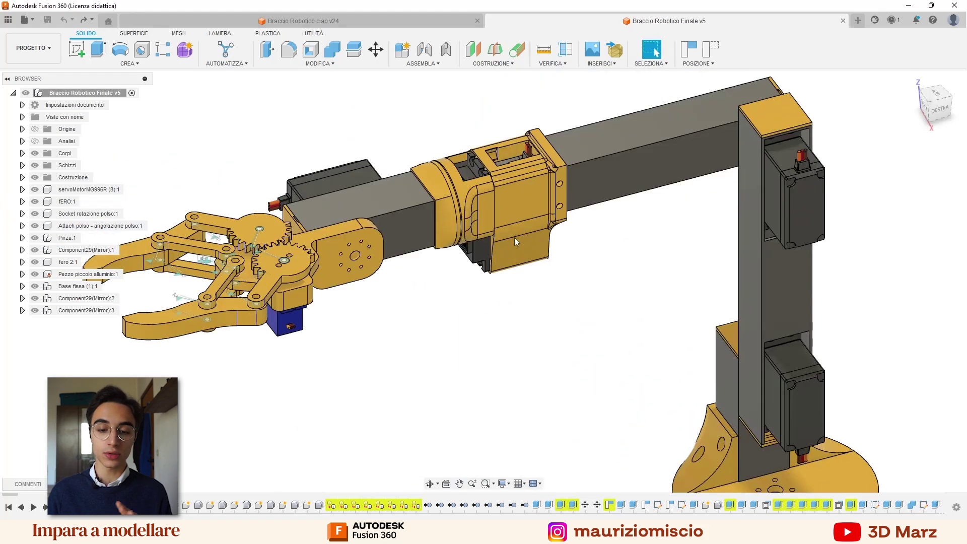
{"action": "scroll", "coordinate": [543, 181], "scroll_direction": "up", "scroll_amount": 2}
{"action": "scroll", "coordinate": [543, 180], "scroll_direction": "up", "scroll_amount": 2}
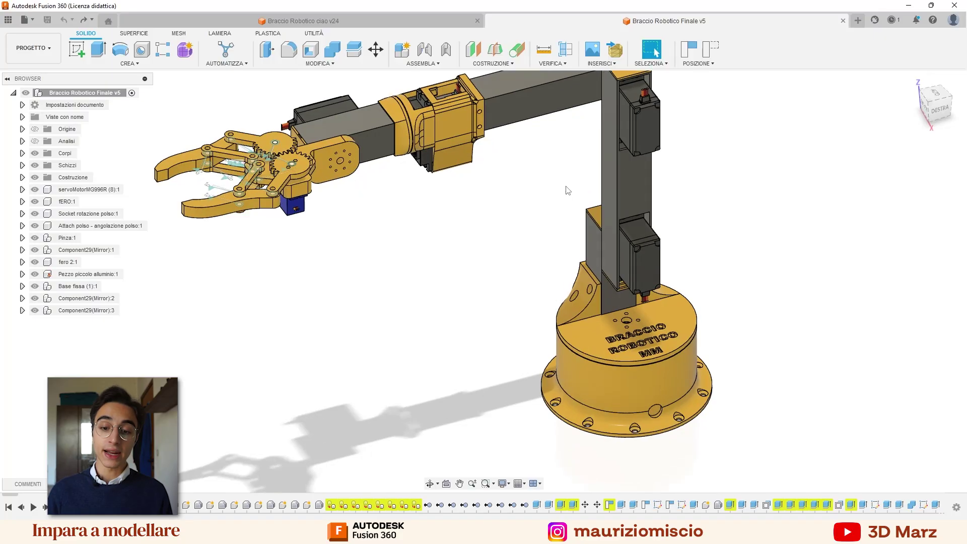
Step: Isolate the upper servo on the vertical column and inspect it from several sides, then switch to Chrome
{"action": "left_click", "coordinate": [610, 168]}
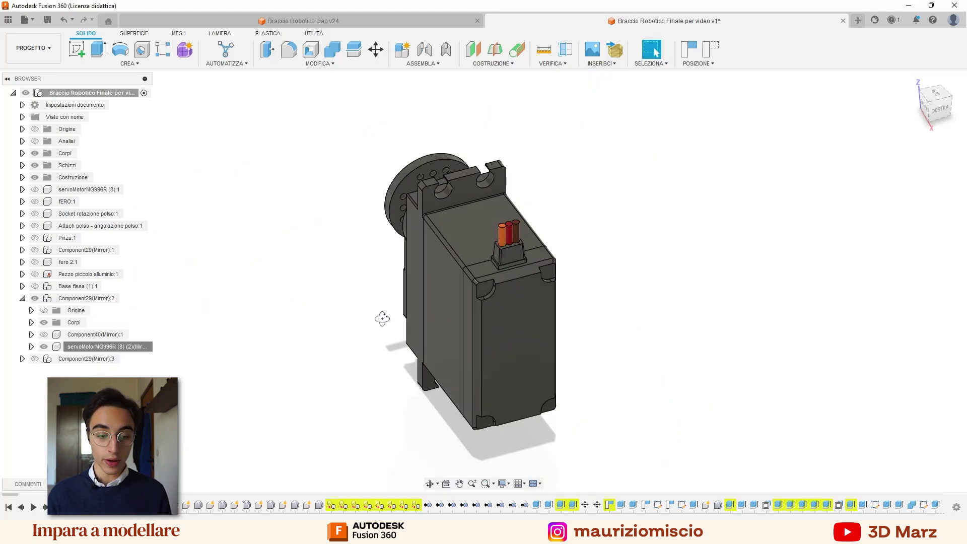
{"action": "mouse_move", "coordinate": [594, 190]}
{"action": "middle_mouse_down", "text": "shift"}
{"action": "mouse_move", "coordinate": [480, 305]}
{"action": "mouse_move", "coordinate": [561, 274]}
{"action": "mouse_move", "coordinate": [623, 269]}
{"action": "mouse_move", "coordinate": [618, 331]}
{"action": "middle_mouse_up", "text": "shift"}
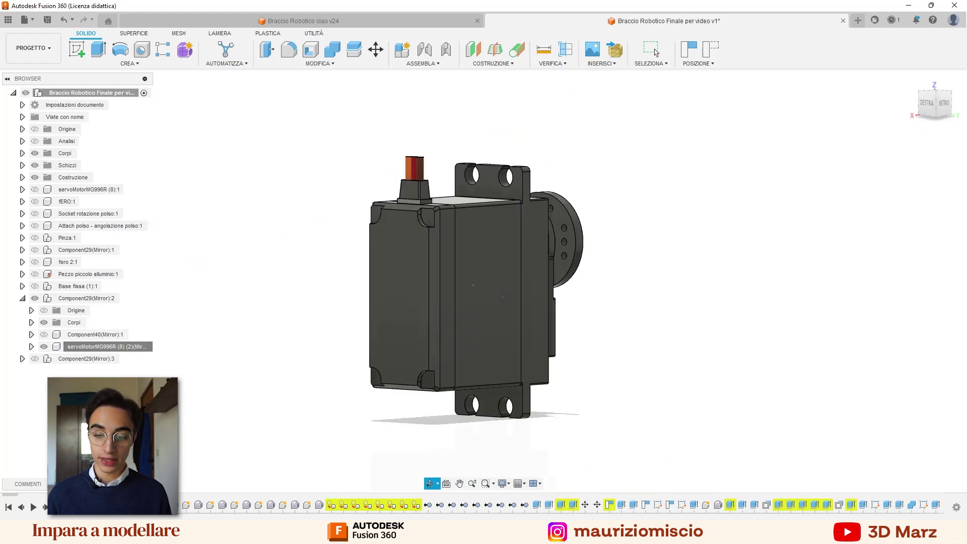
{"action": "middle_click_drag", "start_coordinate": [503, 297], "coordinate": [468, 295], "text": "shift"}
{"action": "mouse_move", "coordinate": [408, 297]}
{"action": "middle_mouse_down", "text": "shift"}
{"action": "mouse_move", "coordinate": [366, 299]}
{"action": "mouse_move", "coordinate": [452, 296]}
{"action": "mouse_move", "coordinate": [469, 307]}
{"action": "middle_mouse_up", "text": "shift"}
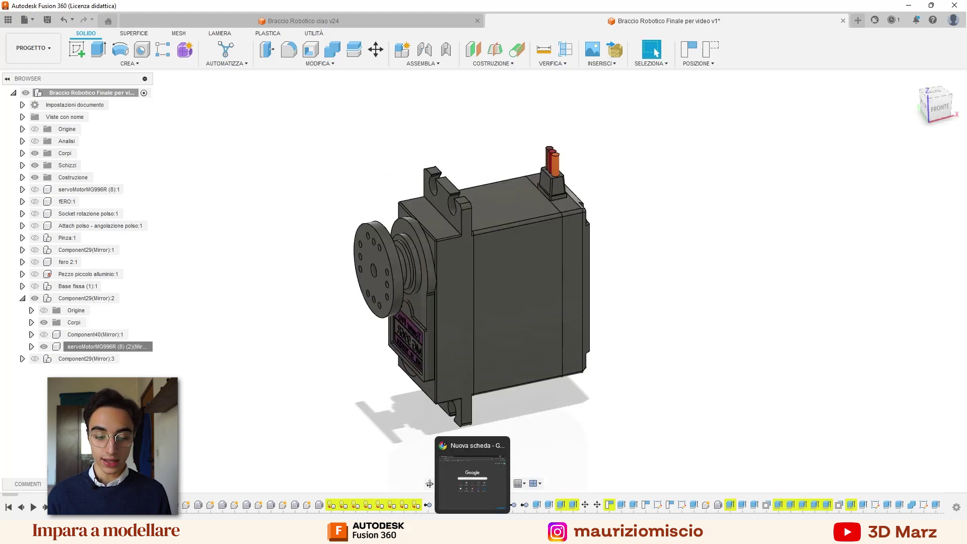
{"action": "left_click", "coordinate": [463, 534]}
Step: Search the web for the MG996R 3D model and open its Autodesk Community Gallery page down to the downloads
{"action": "left_click", "coordinate": [609, 11]}
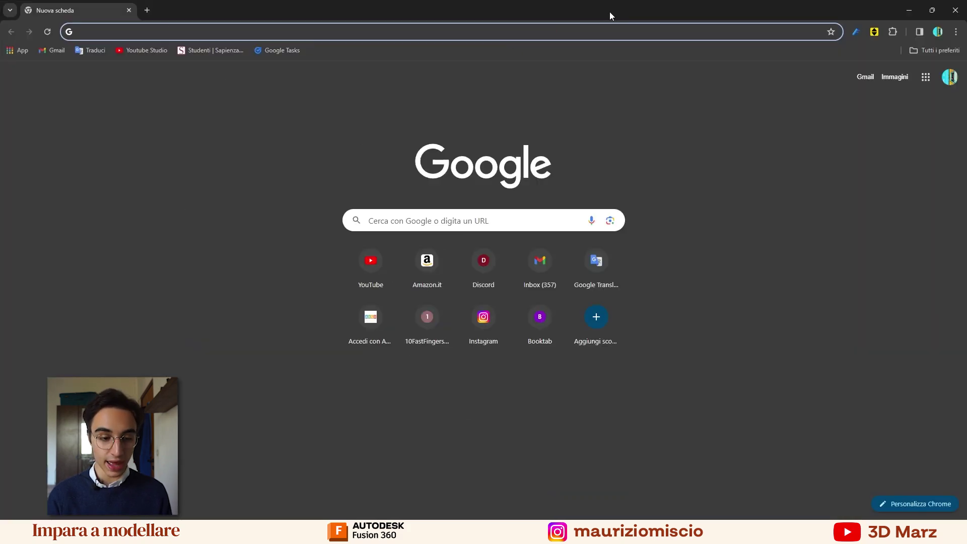
{"action": "type", "text": "mg996r 3d model fusion 4"}
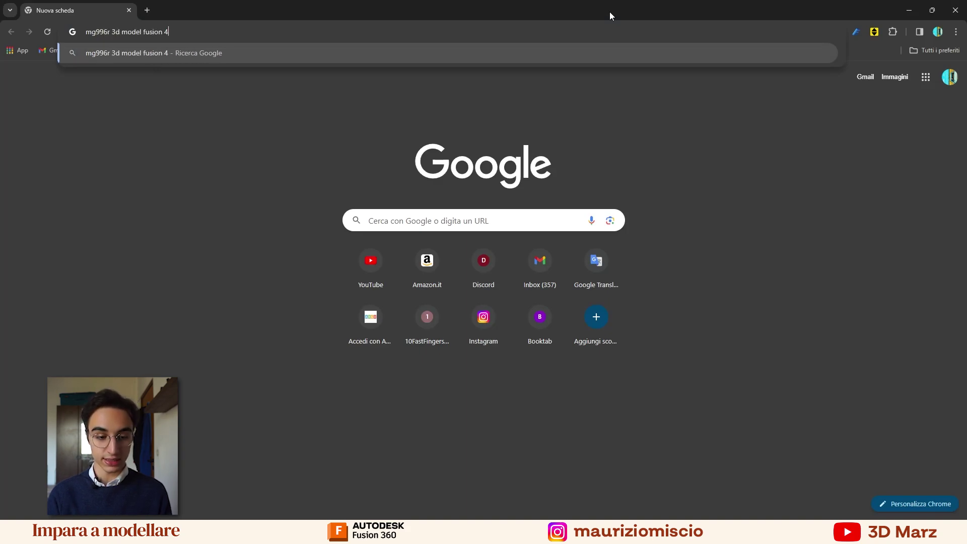
{"action": "type", "text": "60"}
{"action": "key", "text": "Return"}
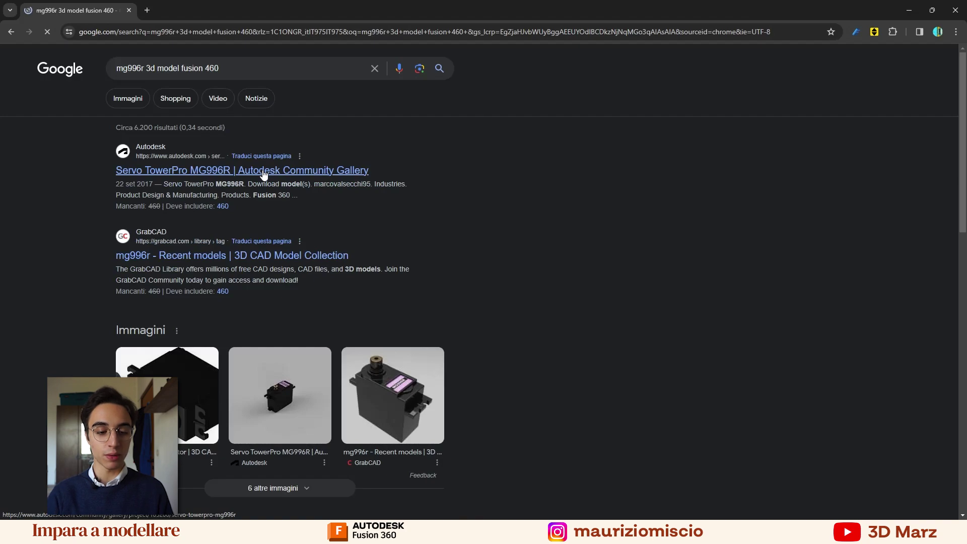
{"action": "left_click", "coordinate": [263, 174]}
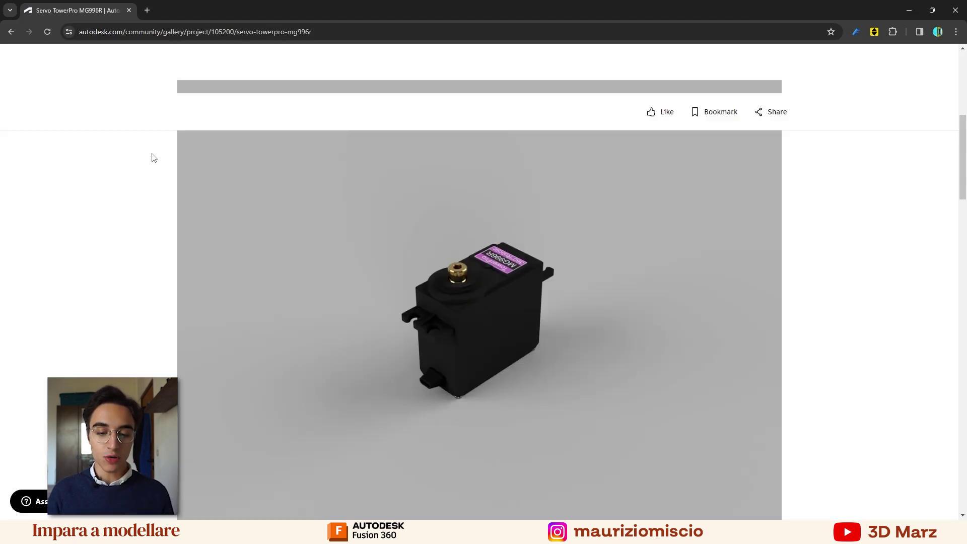
{"action": "scroll", "coordinate": [153, 158], "scroll_direction": "down", "scroll_amount": 4}
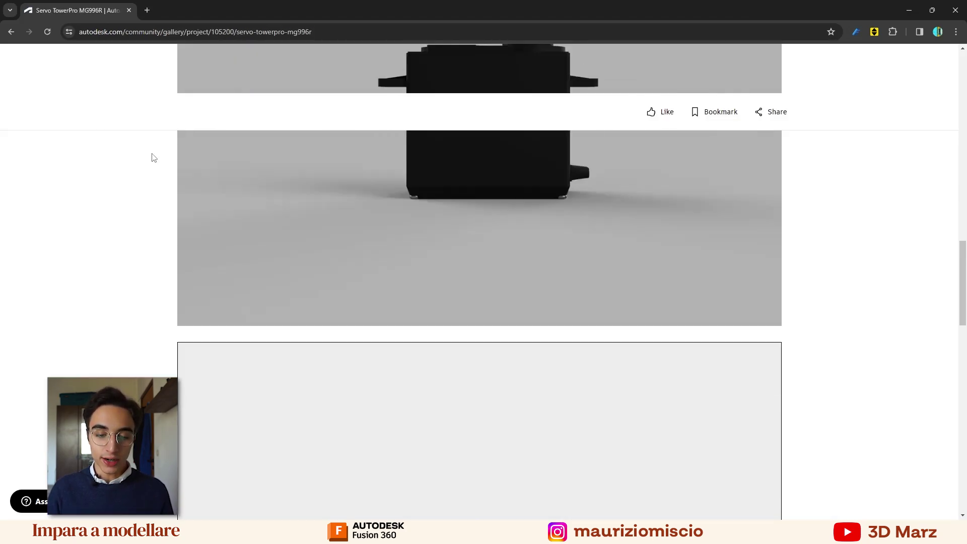
{"action": "scroll", "coordinate": [153, 157], "scroll_direction": "down", "scroll_amount": 4}
{"action": "scroll", "coordinate": [153, 157], "scroll_direction": "down", "scroll_amount": 3}
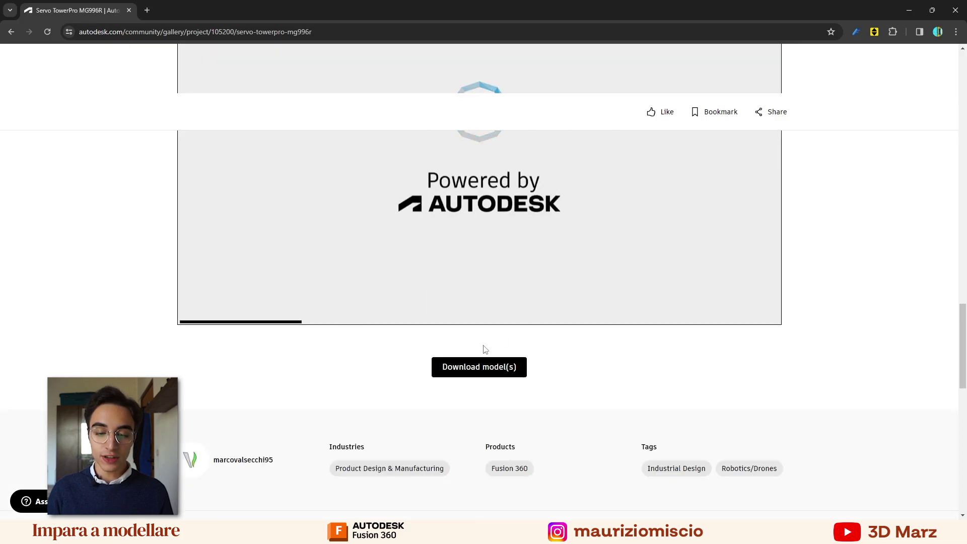
Step: Back in Fusion 360, open the File > Apri dialog and cancel it
{"action": "left_click", "coordinate": [482, 515]}
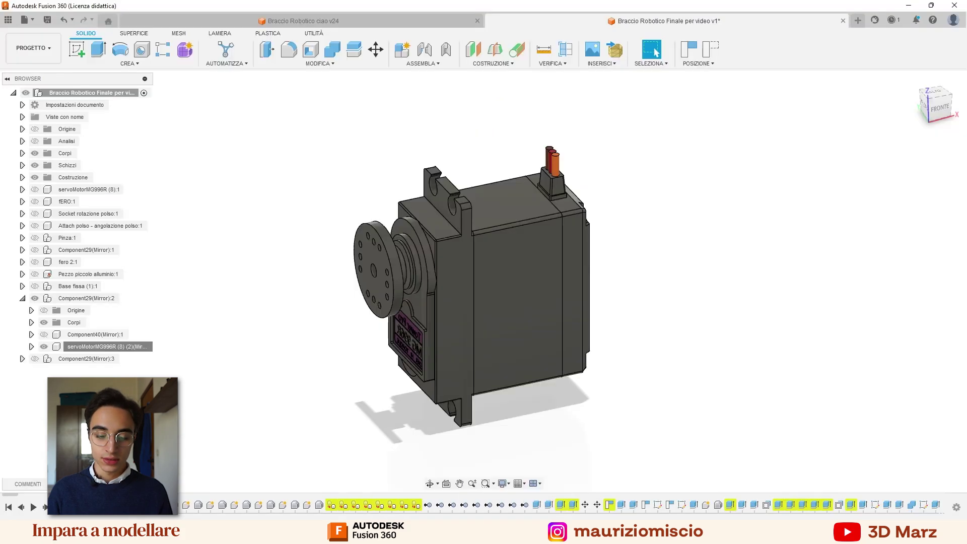
{"action": "left_click", "coordinate": [32, 23]}
{"action": "left_click", "coordinate": [92, 86]}
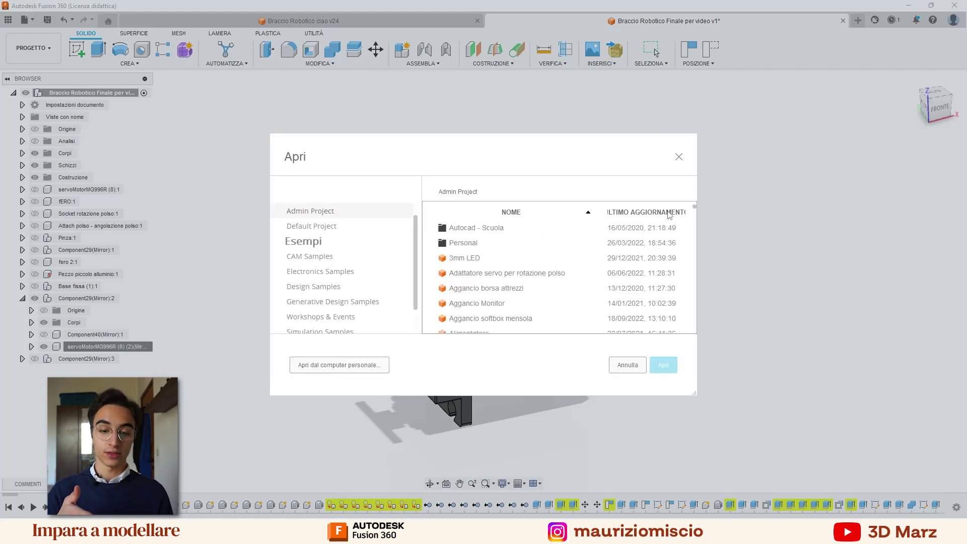
{"action": "key", "text": "Escape"}
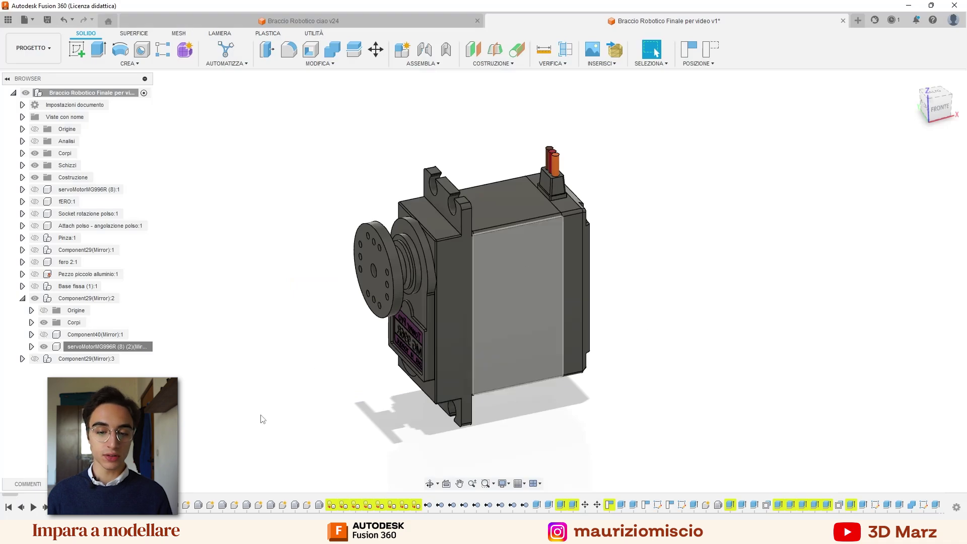
Step: Remove the servo's isolation so the full robot arm shows again
{"action": "right_click", "coordinate": [126, 351]}
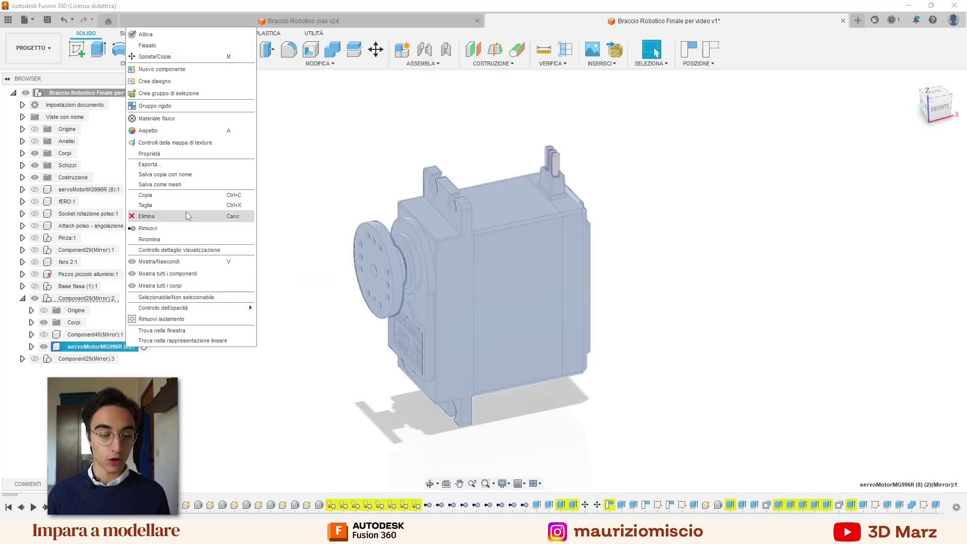
{"action": "left_click", "coordinate": [192, 195]}
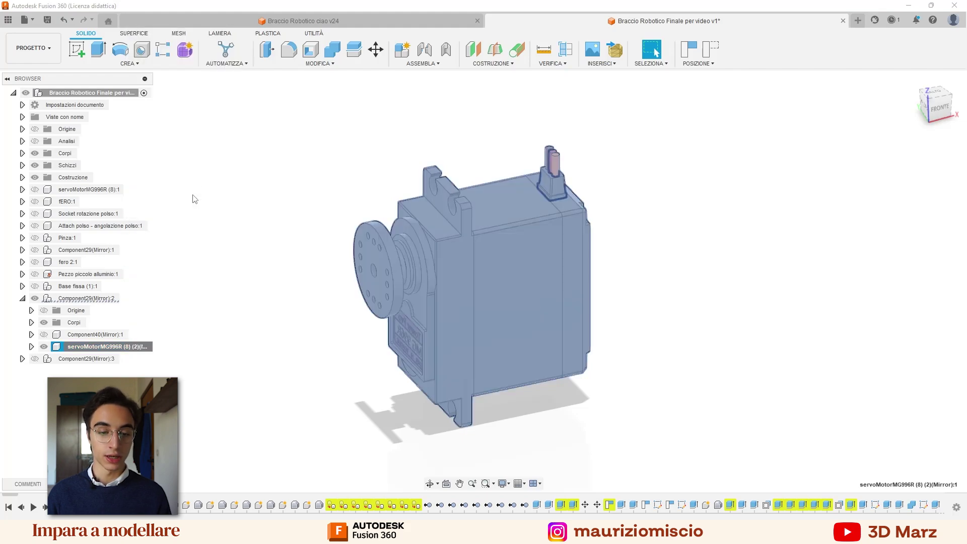
{"action": "left_click", "coordinate": [451, 155]}
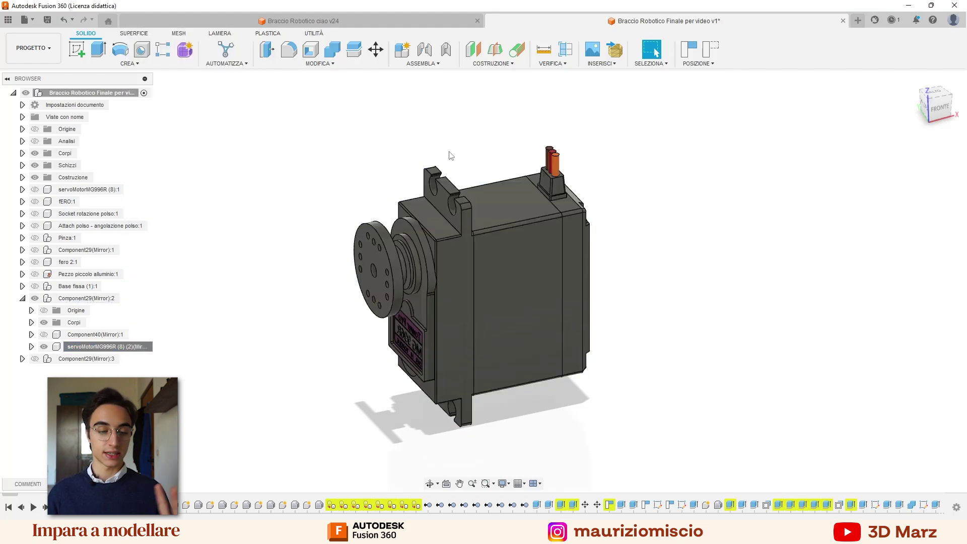
{"action": "left_click", "coordinate": [144, 348]}
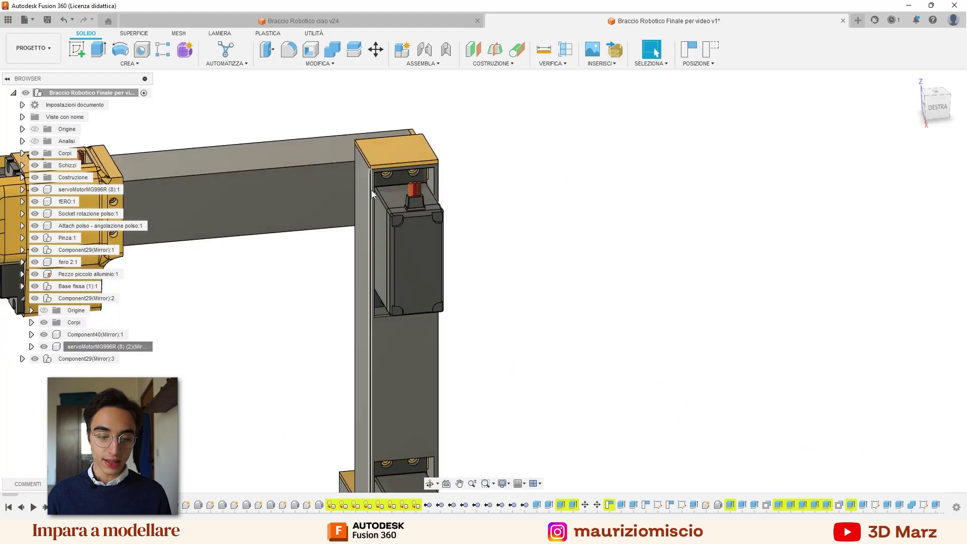
{"action": "mouse_move", "coordinate": [480, 168]}
{"action": "middle_mouse_down", "text": "shift"}
{"action": "mouse_move", "coordinate": [531, 205]}
{"action": "mouse_move", "coordinate": [614, 223]}
{"action": "mouse_move", "coordinate": [661, 199]}
{"action": "mouse_move", "coordinate": [512, 246]}
{"action": "mouse_move", "coordinate": [645, 284]}
{"action": "mouse_move", "coordinate": [769, 283]}
{"action": "mouse_move", "coordinate": [712, 277]}
{"action": "mouse_move", "coordinate": [764, 272]}
{"action": "mouse_move", "coordinate": [803, 255]}
{"action": "mouse_move", "coordinate": [806, 265]}
{"action": "mouse_move", "coordinate": [725, 284]}
{"action": "middle_mouse_up", "text": "shift"}
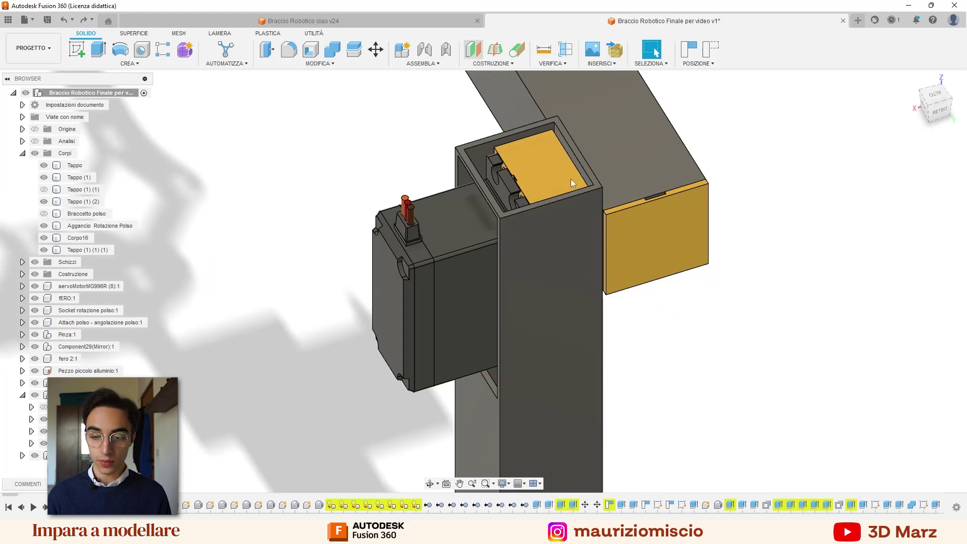
{"action": "mouse_move", "coordinate": [570, 179]}
{"action": "middle_mouse_down", "text": "shift"}
{"action": "mouse_move", "coordinate": [673, 263]}
{"action": "mouse_move", "coordinate": [570, 220]}
{"action": "middle_mouse_up", "text": "shift"}
{"action": "scroll", "coordinate": [570, 220], "scroll_direction": "up", "scroll_amount": 3}
{"action": "scroll", "coordinate": [443, 254], "scroll_direction": "up", "scroll_amount": 3}
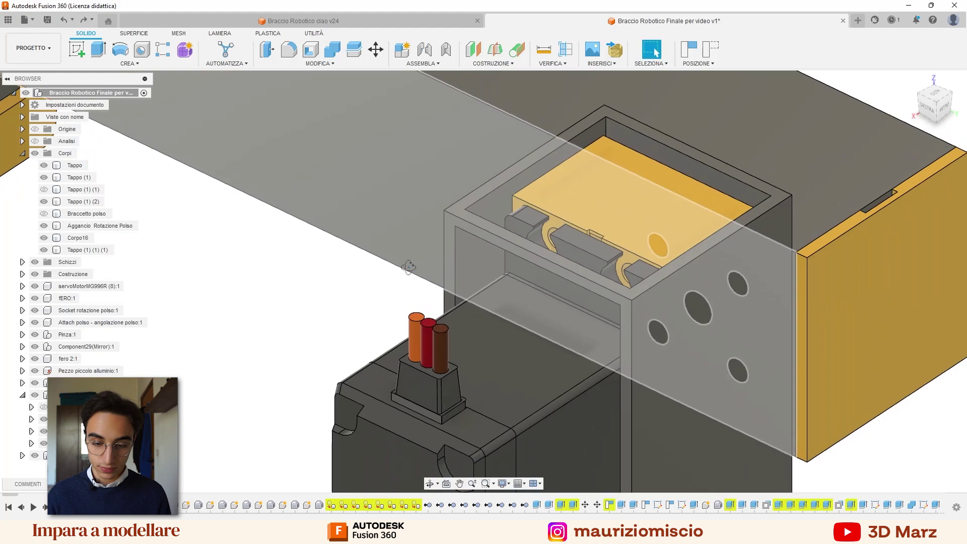
{"action": "mouse_move", "coordinate": [443, 254]}
{"action": "middle_mouse_down", "text": "shift"}
{"action": "mouse_move", "coordinate": [545, 331]}
{"action": "mouse_move", "coordinate": [638, 307]}
{"action": "mouse_move", "coordinate": [733, 231]}
{"action": "mouse_move", "coordinate": [758, 228]}
{"action": "mouse_move", "coordinate": [688, 230]}
{"action": "mouse_move", "coordinate": [690, 200]}
{"action": "middle_mouse_up", "text": "shift"}
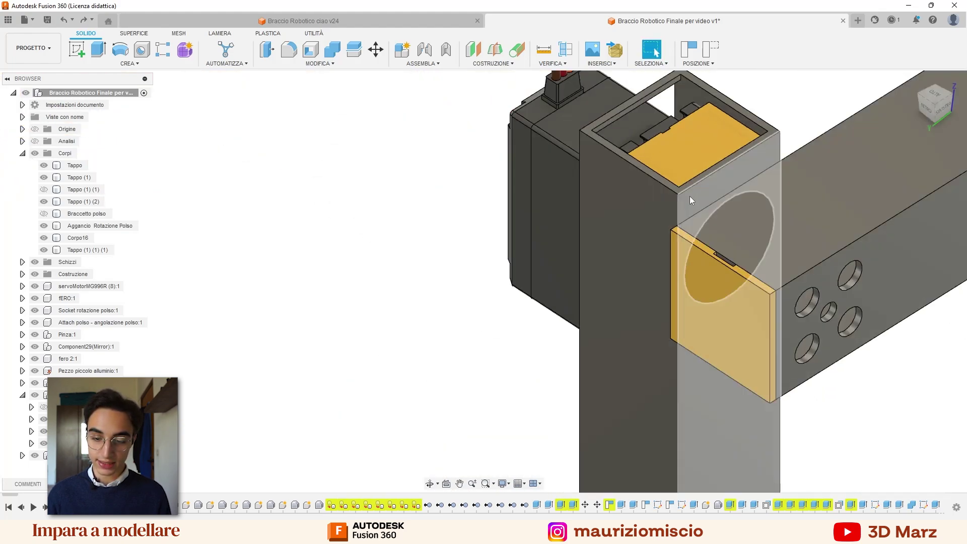
{"action": "scroll", "coordinate": [723, 227], "scroll_direction": "down", "scroll_amount": 5}
{"action": "middle_click_drag", "start_coordinate": [681, 291], "coordinate": [660, 247], "text": "shift"}
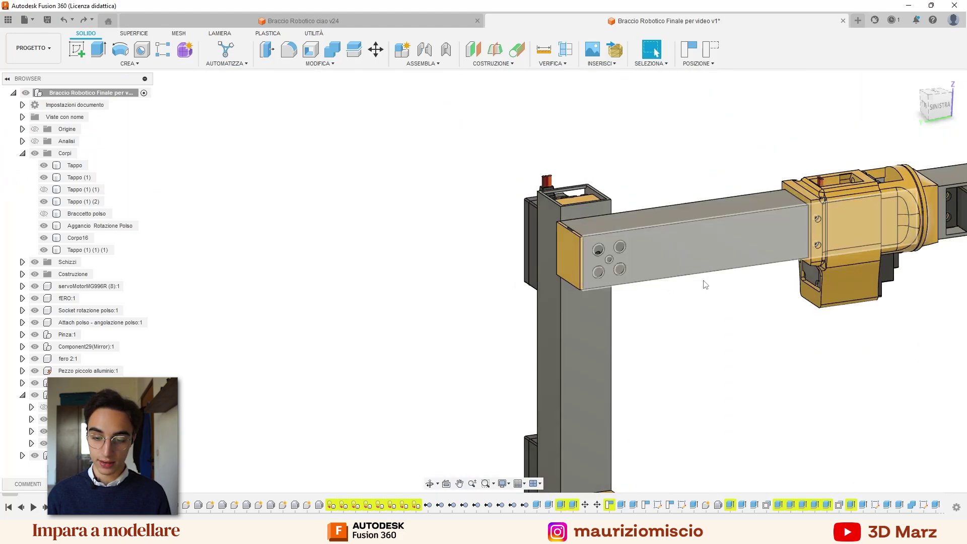
{"action": "scroll", "coordinate": [705, 285], "scroll_direction": "down", "scroll_amount": 3}
{"action": "mouse_move", "coordinate": [596, 274]}
{"action": "middle_mouse_down"}
{"action": "mouse_move", "coordinate": [446, 203]}
{"action": "mouse_move", "coordinate": [521, 209]}
{"action": "mouse_move", "coordinate": [491, 234]}
{"action": "middle_mouse_up"}
{"action": "scroll", "coordinate": [415, 183], "scroll_direction": "up", "scroll_amount": 5}
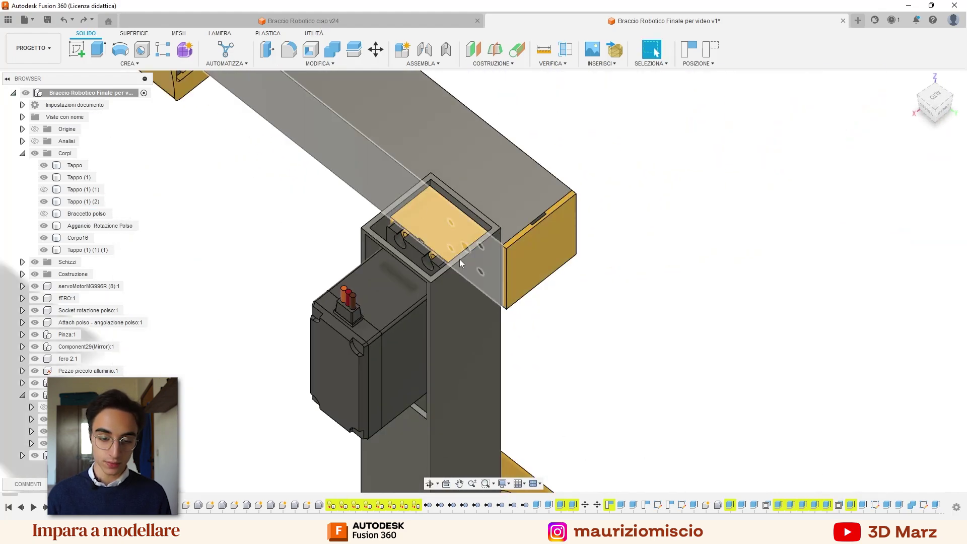
{"action": "left_click", "coordinate": [471, 260]}
{"action": "mouse_move", "coordinate": [472, 260]}
{"action": "middle_mouse_down", "text": "shift"}
{"action": "mouse_move", "coordinate": [559, 274]}
{"action": "mouse_move", "coordinate": [512, 452]}
{"action": "mouse_move", "coordinate": [647, 385]}
{"action": "middle_mouse_up", "text": "shift"}
{"action": "scroll", "coordinate": [570, 290], "scroll_direction": "up", "scroll_amount": 3}
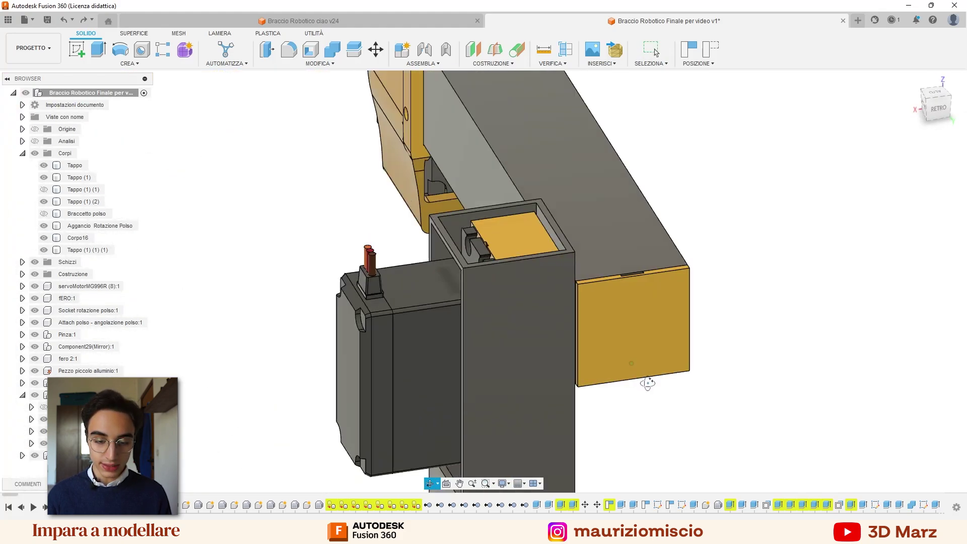
{"action": "middle_click_drag", "start_coordinate": [624, 341], "coordinate": [638, 310]}
{"action": "key", "text": "Escape"}
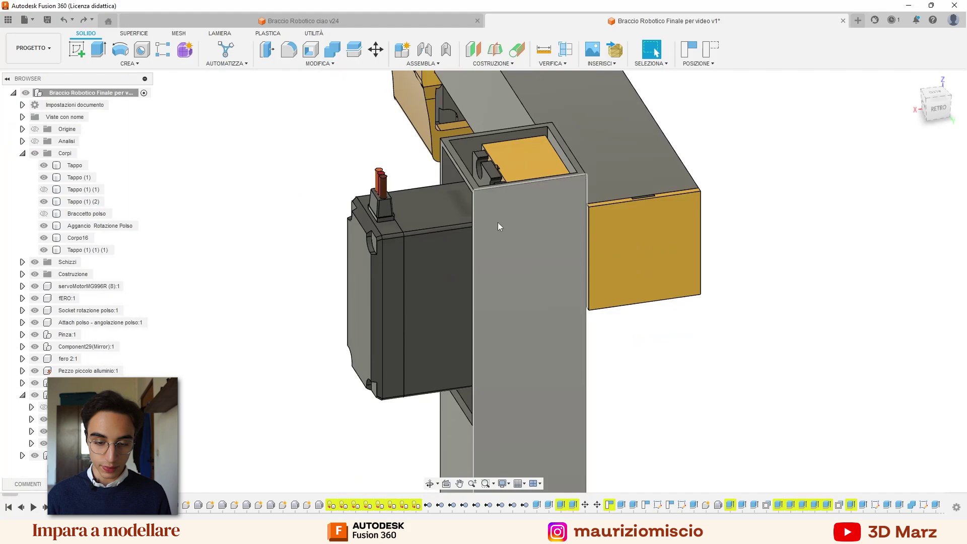
{"action": "mouse_move", "coordinate": [538, 209]}
{"action": "left_mouse_down"}
{"action": "mouse_move", "coordinate": [671, 201]}
{"action": "mouse_move", "coordinate": [779, 244]}
{"action": "left_mouse_up"}
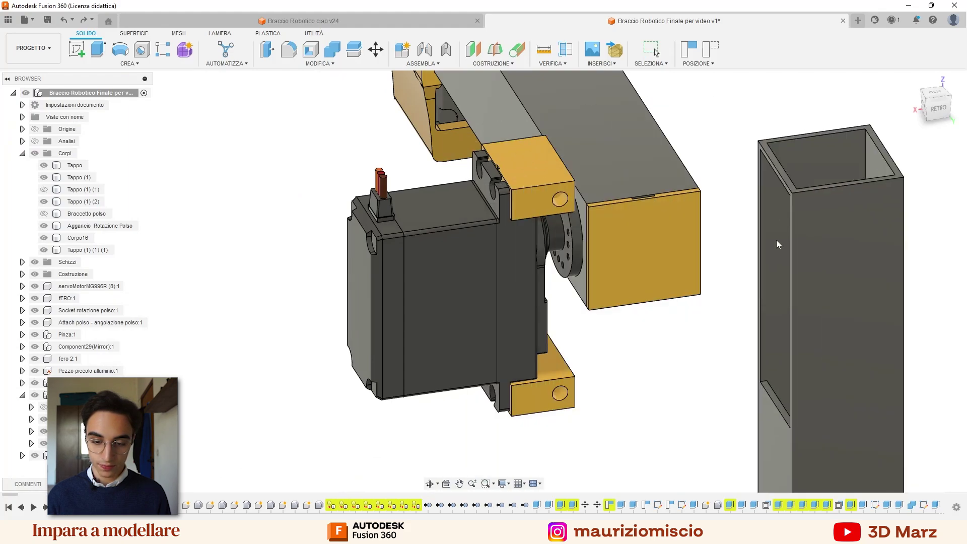
{"action": "mouse_move", "coordinate": [653, 346]}
{"action": "middle_mouse_down", "text": "shift"}
{"action": "mouse_move", "coordinate": [715, 337]}
{"action": "mouse_move", "coordinate": [665, 367]}
{"action": "mouse_move", "coordinate": [687, 335]}
{"action": "mouse_move", "coordinate": [617, 322]}
{"action": "middle_mouse_up", "text": "shift"}
{"action": "scroll", "coordinate": [479, 231], "scroll_direction": "up", "scroll_amount": 2}
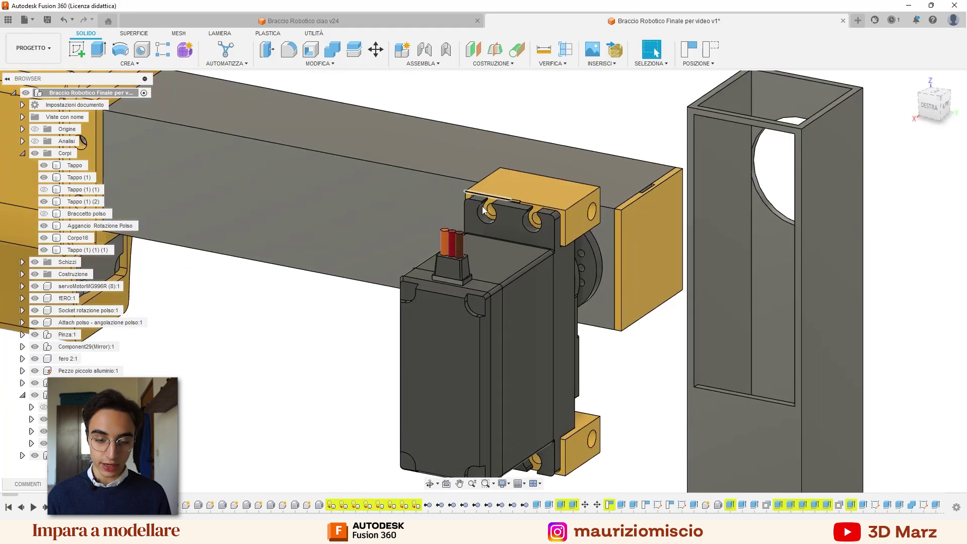
{"action": "scroll", "coordinate": [479, 230], "scroll_direction": "up", "scroll_amount": 3}
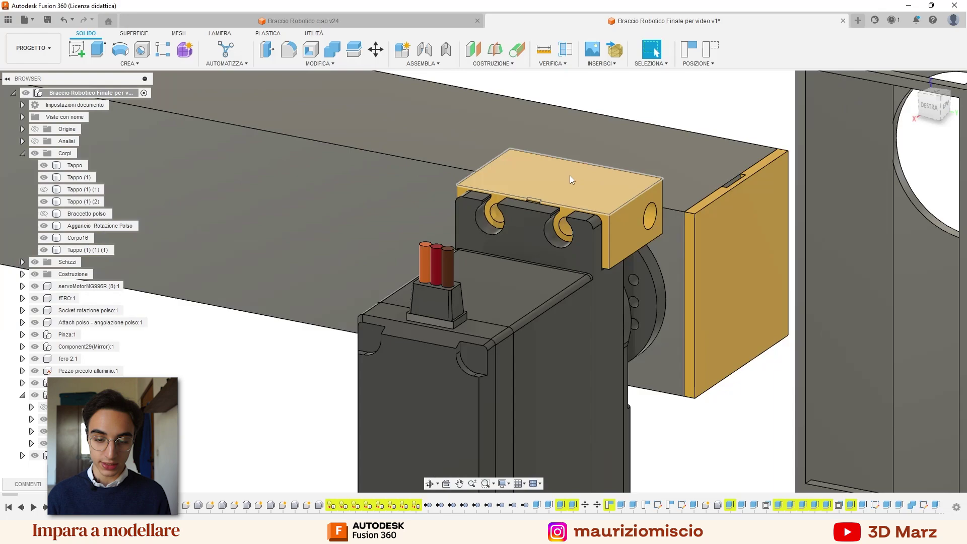
{"action": "scroll", "coordinate": [570, 175], "scroll_direction": "down", "scroll_amount": 1}
{"action": "middle_click_drag", "start_coordinate": [600, 192], "coordinate": [656, 53], "text": "shift"}
{"action": "left_click", "coordinate": [656, 53]}
{"action": "scroll", "coordinate": [542, 173], "scroll_direction": "down", "scroll_amount": 3}
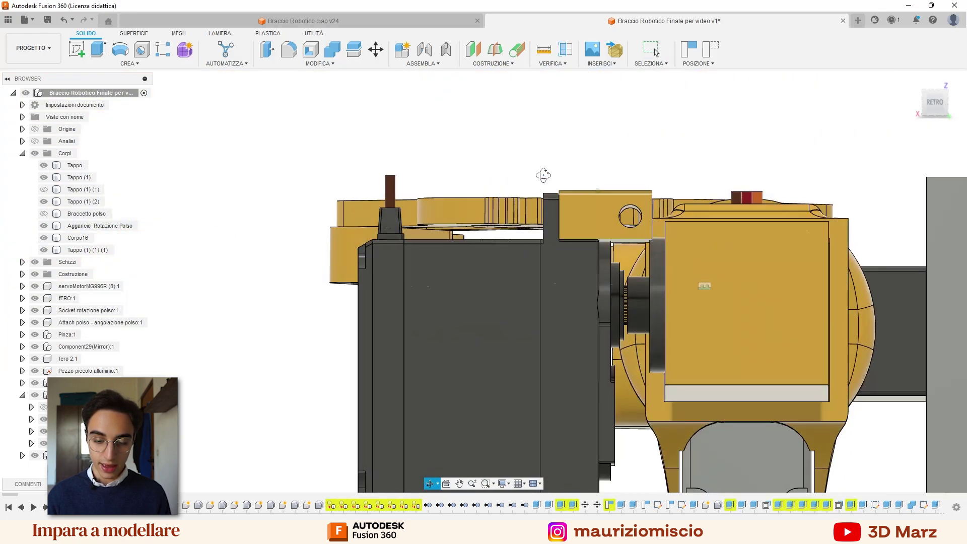
{"action": "scroll", "coordinate": [623, 212], "scroll_direction": "up", "scroll_amount": 2}
{"action": "middle_click_drag", "start_coordinate": [618, 234], "coordinate": [868, 219], "text": "shift"}
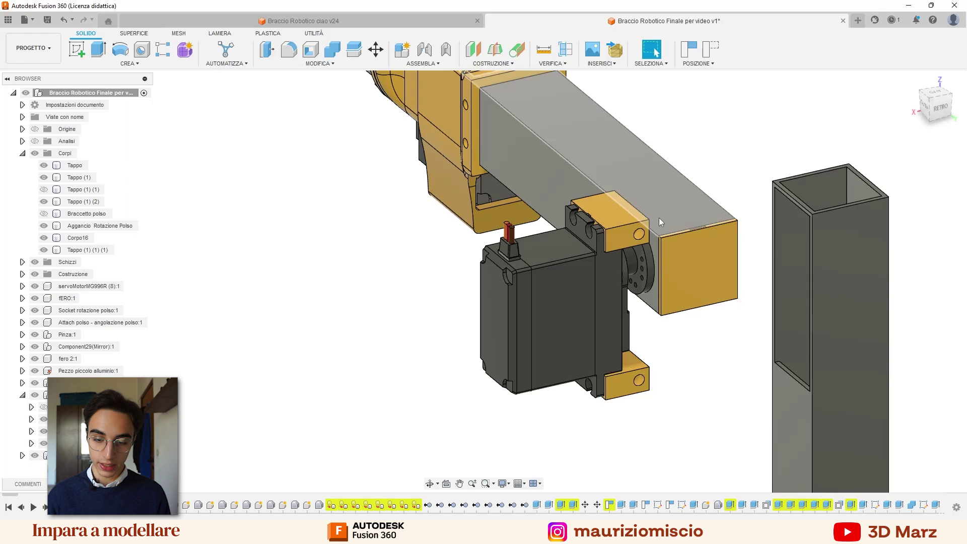
{"action": "scroll", "coordinate": [642, 240], "scroll_direction": "up", "scroll_amount": 3}
{"action": "scroll", "coordinate": [609, 205], "scroll_direction": "down", "scroll_amount": 2}
{"action": "scroll", "coordinate": [537, 156], "scroll_direction": "down", "scroll_amount": 3}
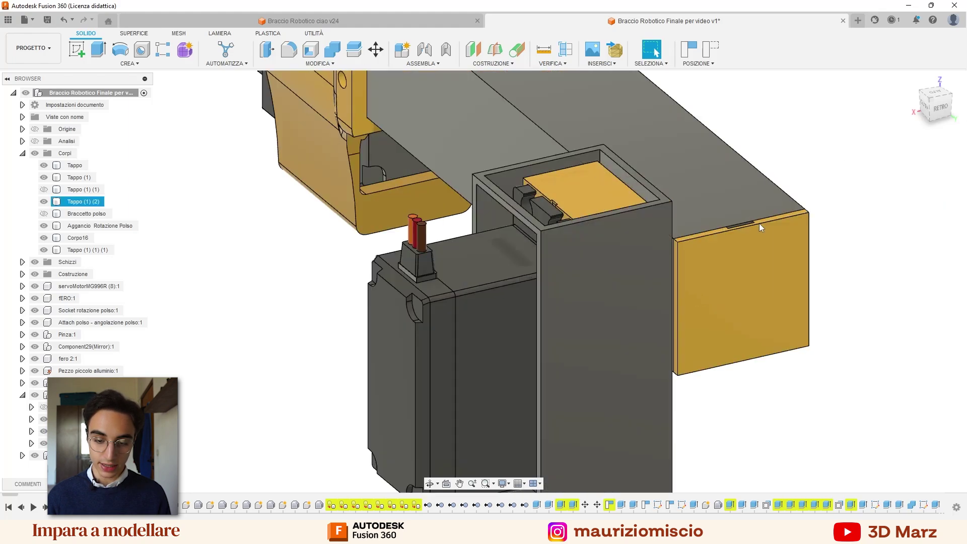
{"action": "mouse_move", "coordinate": [693, 245]}
{"action": "middle_mouse_down", "text": "shift"}
{"action": "mouse_move", "coordinate": [703, 255]}
{"action": "mouse_move", "coordinate": [661, 304]}
{"action": "mouse_move", "coordinate": [680, 283]}
{"action": "mouse_move", "coordinate": [632, 235]}
{"action": "middle_mouse_up", "text": "shift"}
{"action": "scroll", "coordinate": [680, 282], "scroll_direction": "down", "scroll_amount": 2}
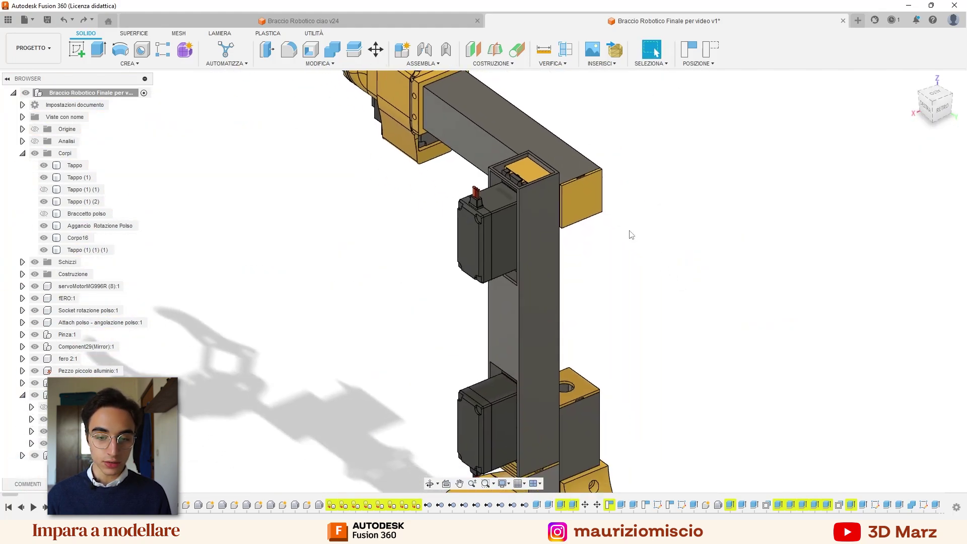
Step: Select the mirrored servoMotorMG996R component in the browser and copy it
{"action": "right_click", "coordinate": [491, 219]}
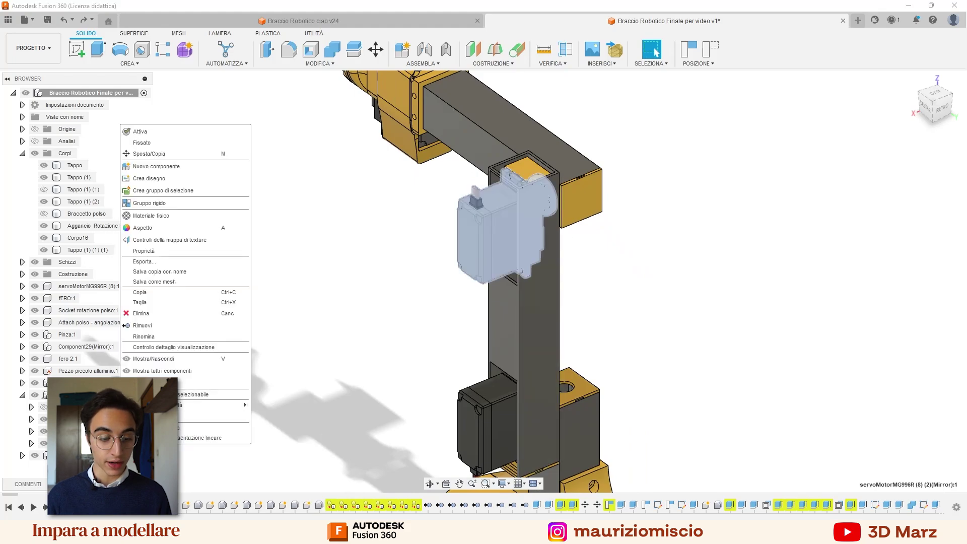
{"action": "left_click", "coordinate": [311, 332]}
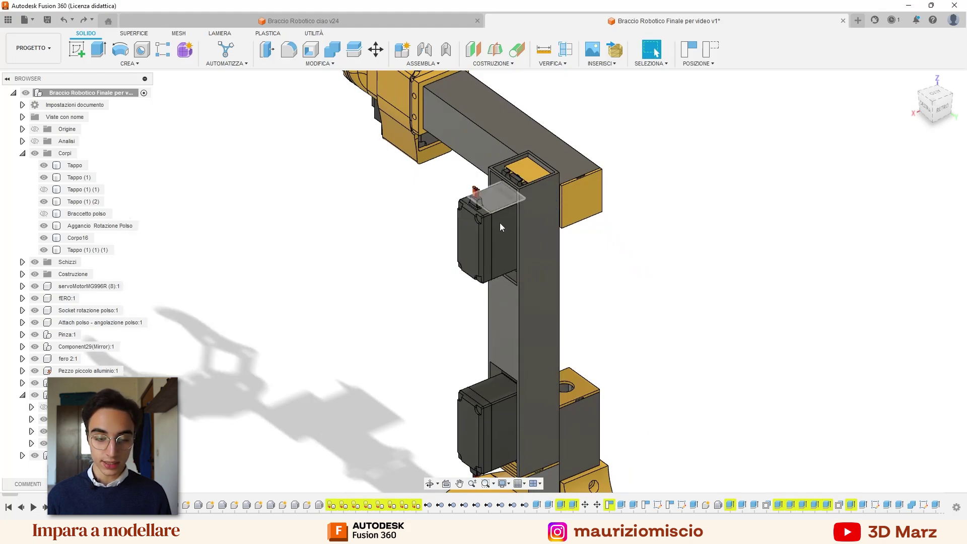
{"action": "left_click", "coordinate": [499, 222]}
{"action": "left_click", "coordinate": [76, 395]}
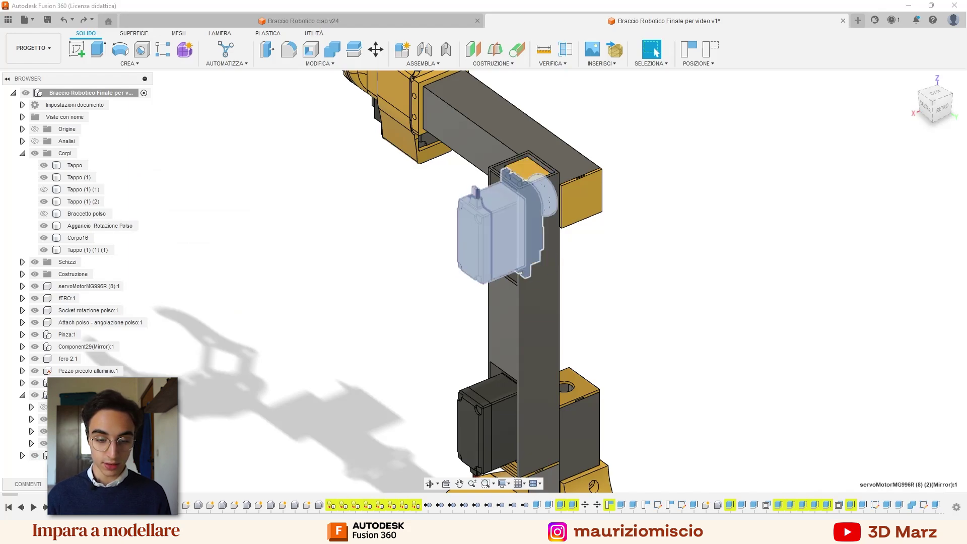
{"action": "right_click", "coordinate": [123, 443]}
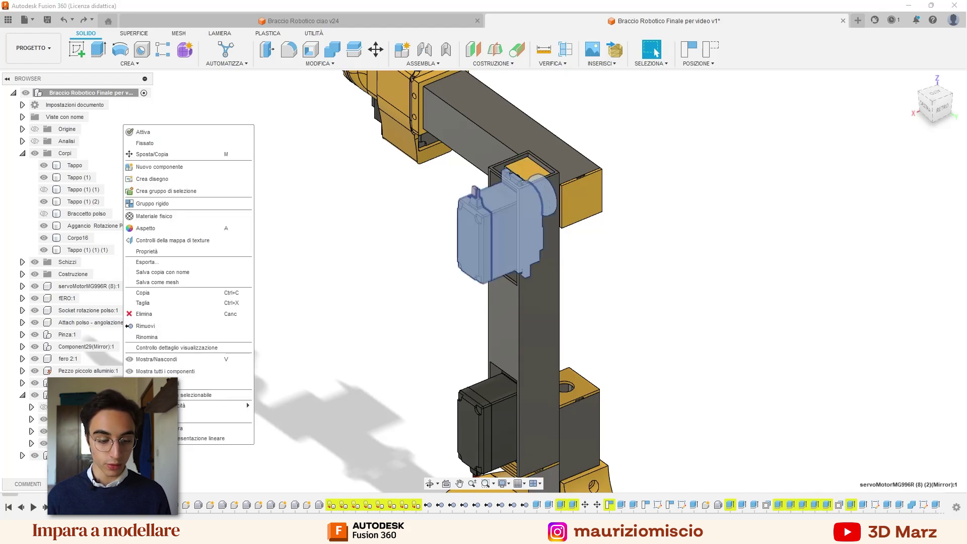
{"action": "left_click", "coordinate": [192, 294]}
Step: Paste the servo as new into a fresh untitled design and orbit to inspect it
{"action": "left_click", "coordinate": [26, 20]}
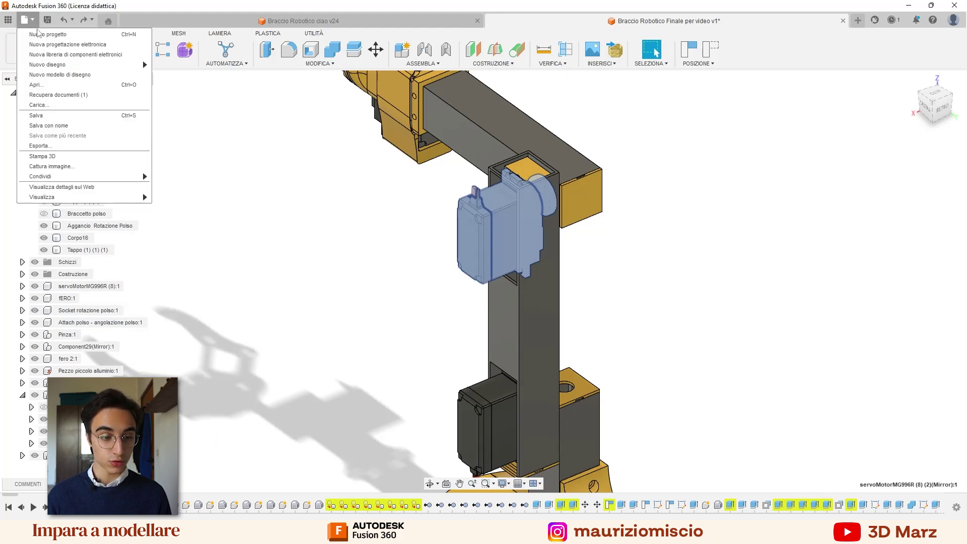
{"action": "left_click", "coordinate": [50, 34]}
{"action": "right_click", "coordinate": [424, 182]}
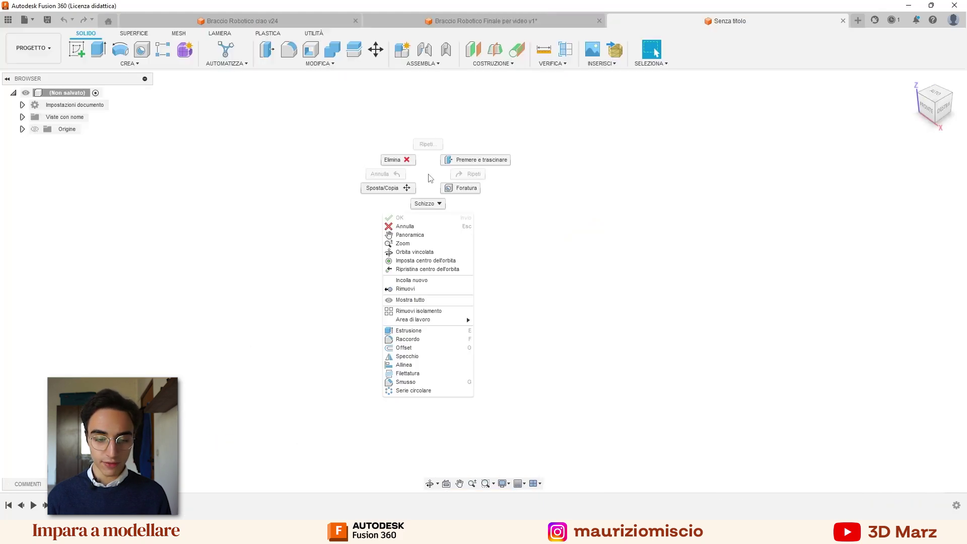
{"action": "left_click", "coordinate": [435, 281]}
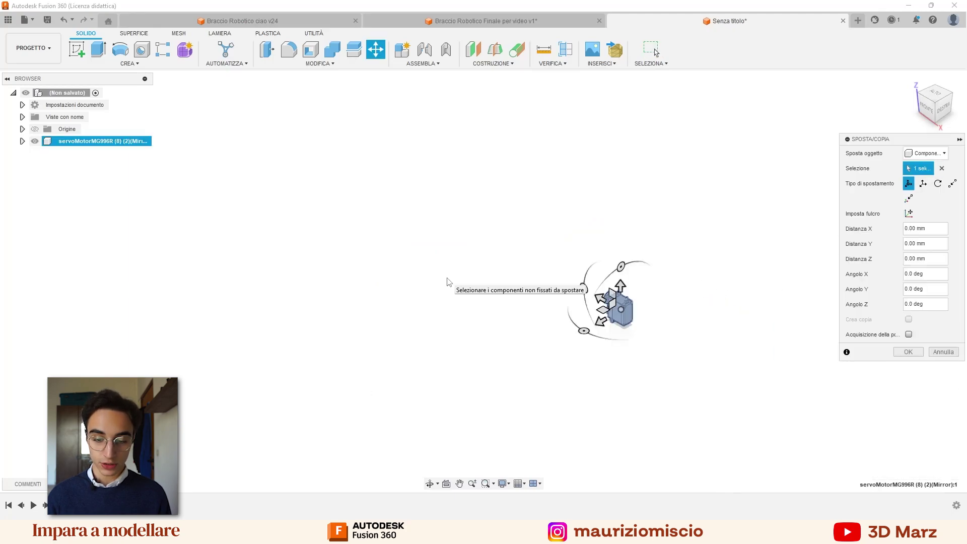
{"action": "scroll", "coordinate": [521, 297], "scroll_direction": "up", "scroll_amount": 1}
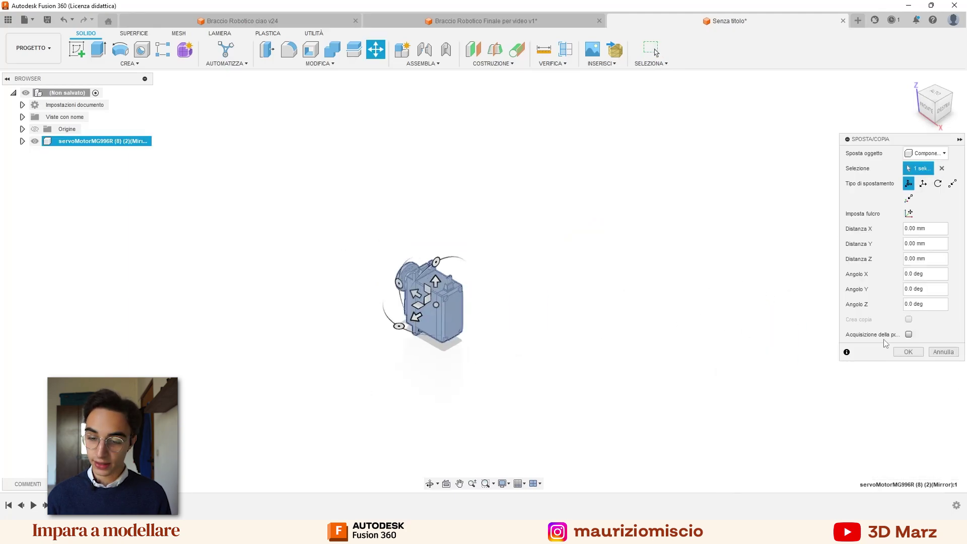
{"action": "left_click", "coordinate": [907, 351]}
{"action": "scroll", "coordinate": [425, 298], "scroll_direction": "up", "scroll_amount": 3}
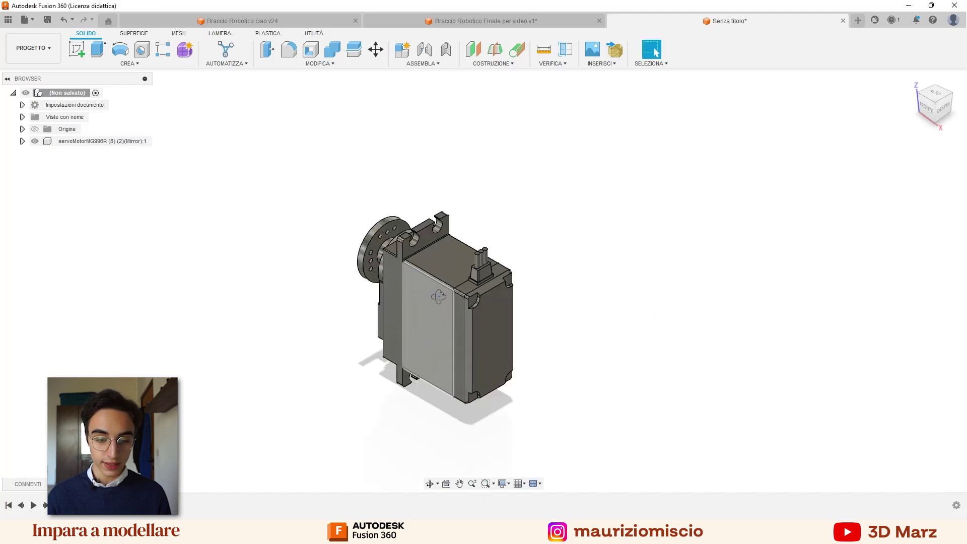
{"action": "mouse_move", "coordinate": [425, 297]}
{"action": "middle_mouse_down", "text": "shift"}
{"action": "mouse_move", "coordinate": [566, 259]}
{"action": "mouse_move", "coordinate": [583, 268]}
{"action": "middle_mouse_up", "text": "shift"}
{"action": "scroll", "coordinate": [514, 320], "scroll_direction": "up", "scroll_amount": 5}
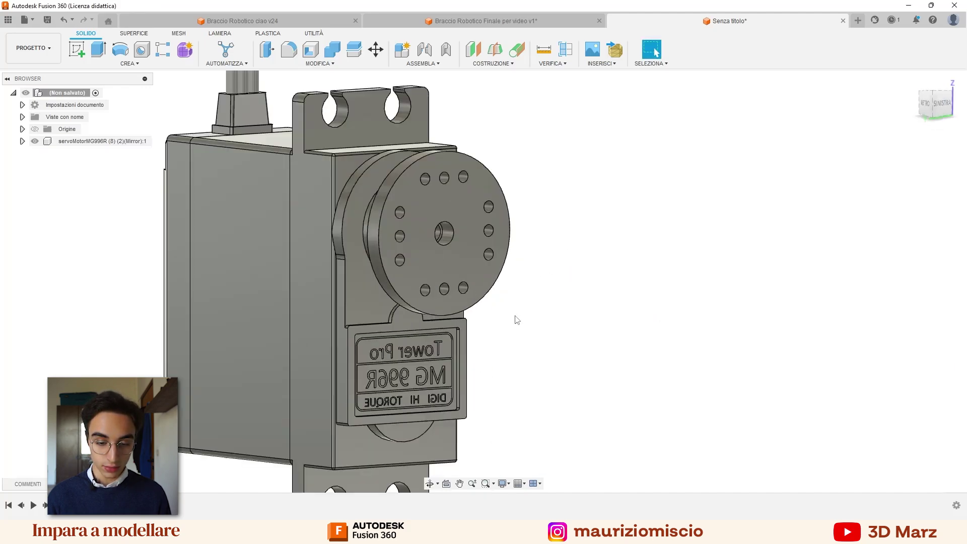
{"action": "scroll", "coordinate": [510, 267], "scroll_direction": "up", "scroll_amount": 3}
{"action": "middle_click_drag", "start_coordinate": [537, 292], "coordinate": [544, 296], "text": "shift"}
{"action": "scroll", "coordinate": [567, 259], "scroll_direction": "down", "scroll_amount": 3}
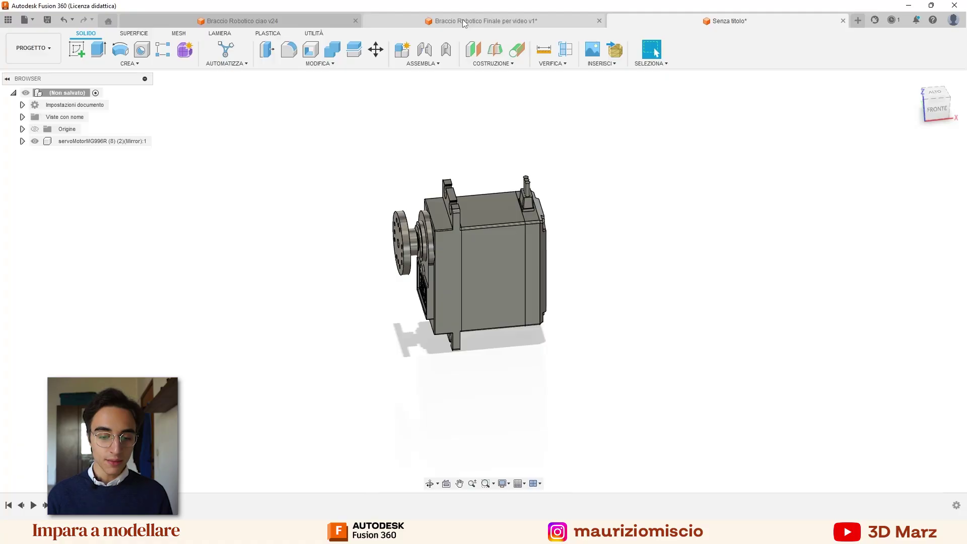
{"action": "left_click", "coordinate": [462, 20]}
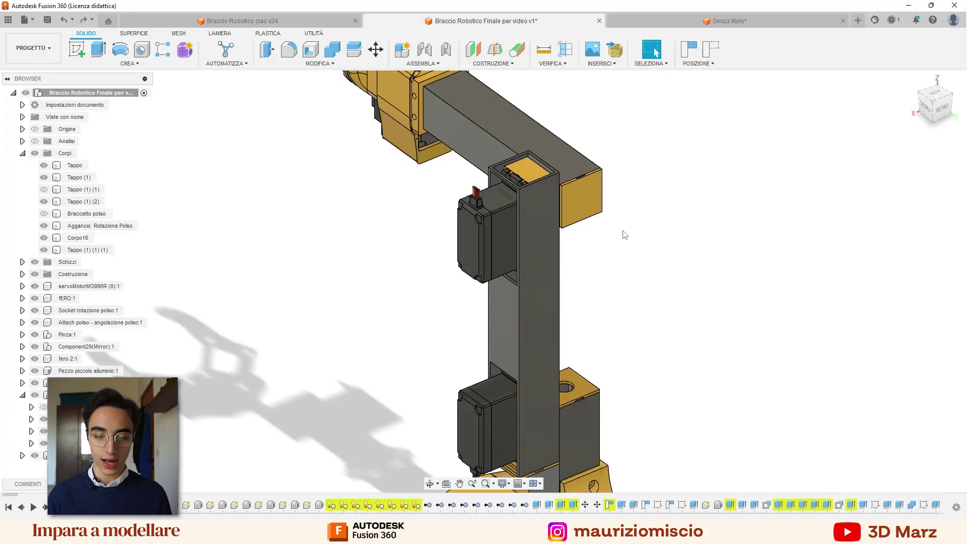
{"action": "mouse_move", "coordinate": [623, 235]}
{"action": "middle_mouse_down", "text": "shift"}
{"action": "mouse_move", "coordinate": [545, 197]}
{"action": "mouse_move", "coordinate": [606, 241]}
{"action": "middle_mouse_up", "text": "shift"}
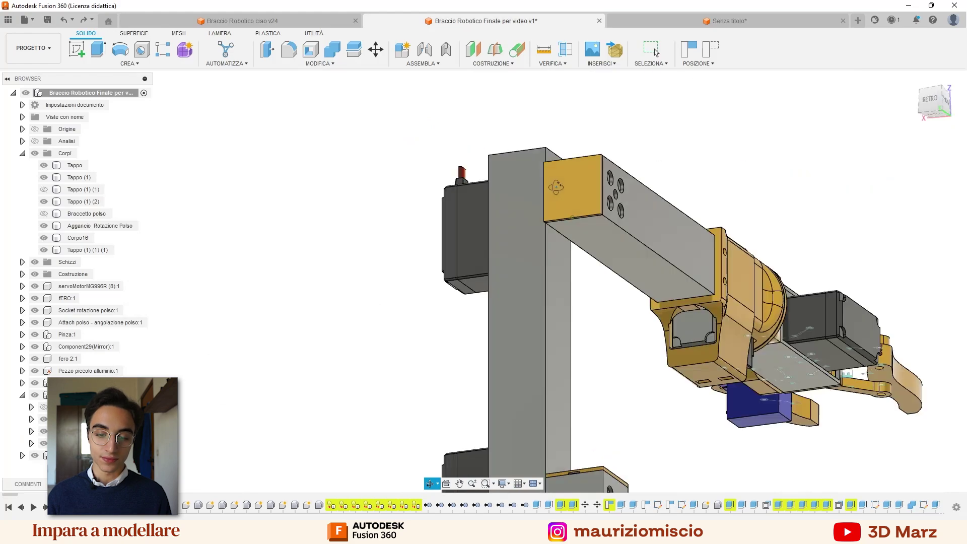
{"action": "scroll", "coordinate": [530, 244], "scroll_direction": "up", "scroll_amount": 3}
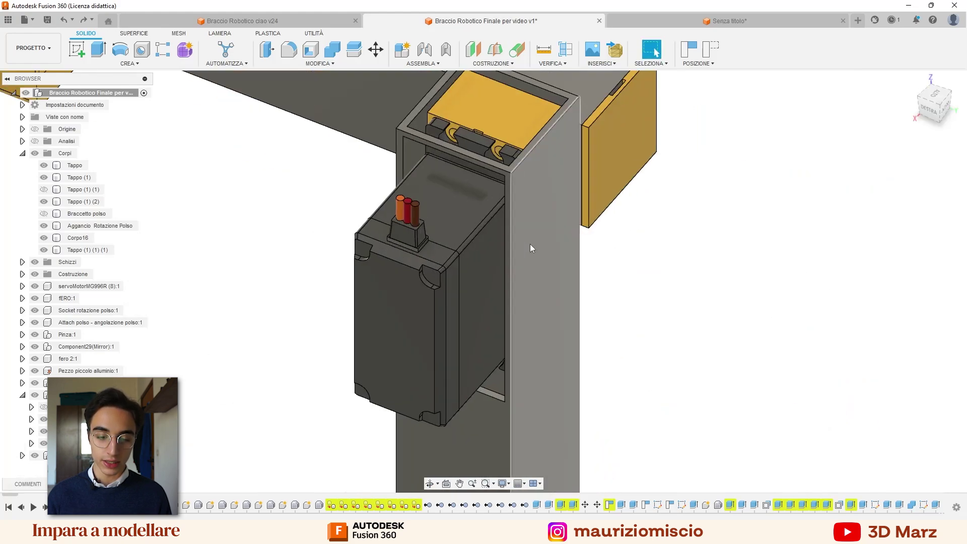
{"action": "middle_click_drag", "start_coordinate": [670, 257], "coordinate": [508, 217], "text": "shift"}
{"action": "left_click", "coordinate": [509, 216]}
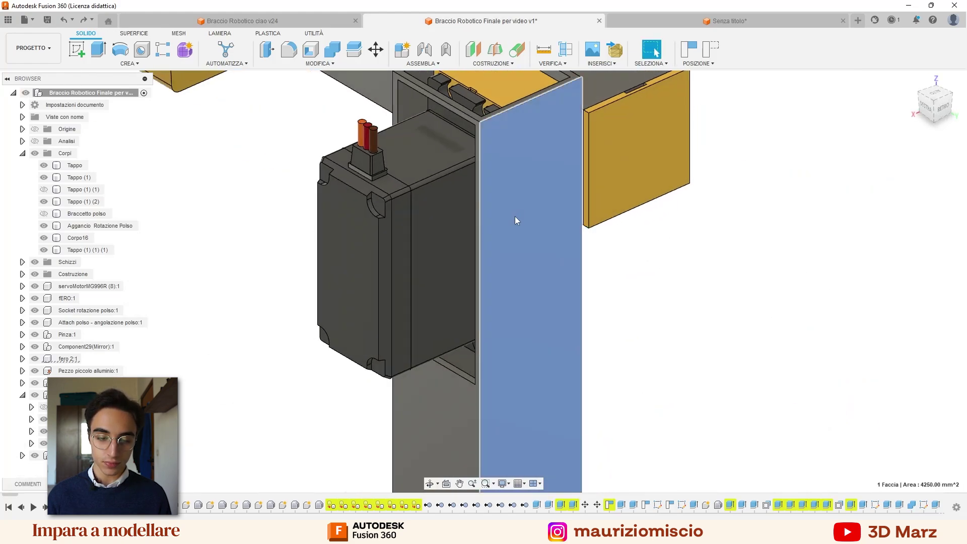
{"action": "scroll", "coordinate": [518, 219], "scroll_direction": "down", "scroll_amount": 3}
{"action": "key", "text": "v"}
{"action": "scroll", "coordinate": [733, 210], "scroll_direction": "up", "scroll_amount": 2}
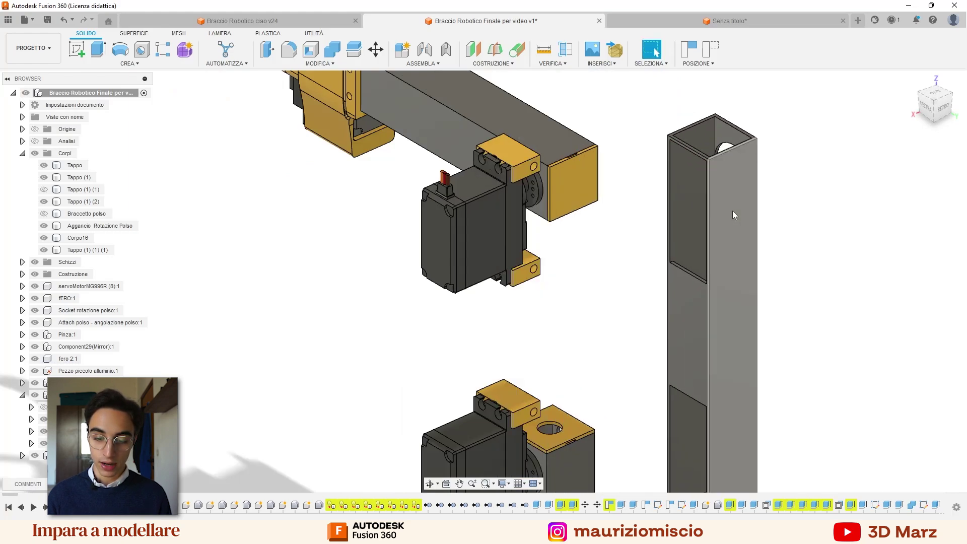
{"action": "mouse_move", "coordinate": [733, 211]}
{"action": "middle_mouse_down", "text": "shift"}
{"action": "mouse_move", "coordinate": [631, 250]}
{"action": "mouse_move", "coordinate": [663, 225]}
{"action": "mouse_move", "coordinate": [633, 260]}
{"action": "middle_mouse_up", "text": "shift"}
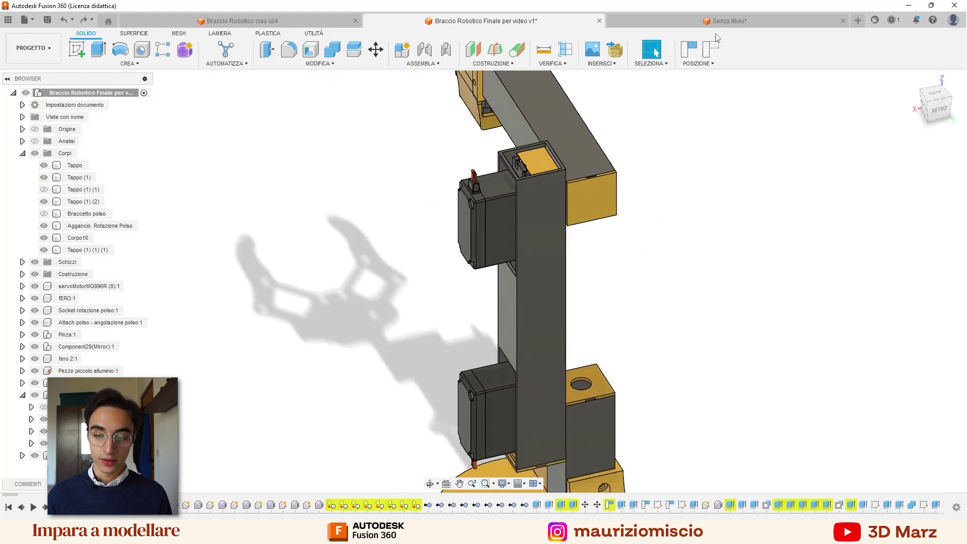
{"action": "left_click", "coordinate": [719, 24]}
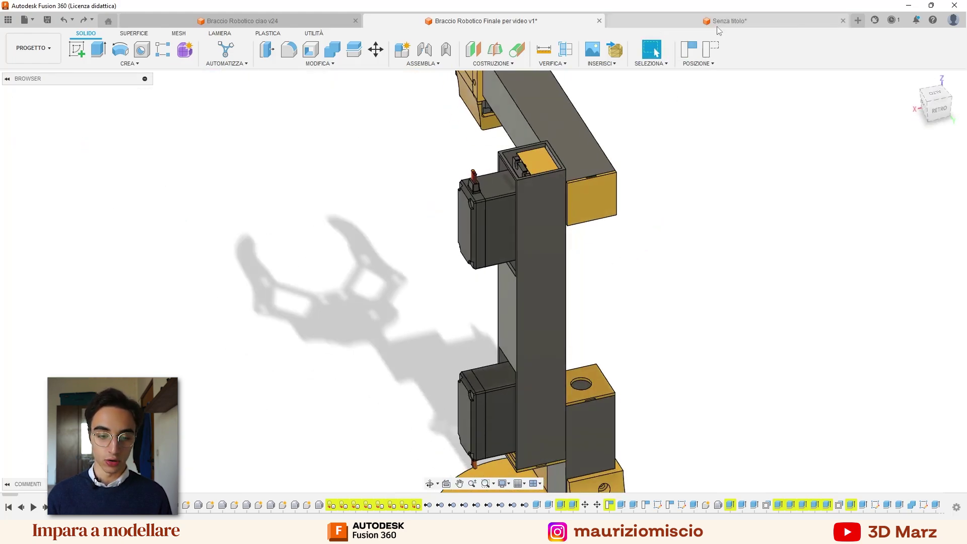
{"action": "scroll", "coordinate": [635, 169], "scroll_direction": "up", "scroll_amount": 2}
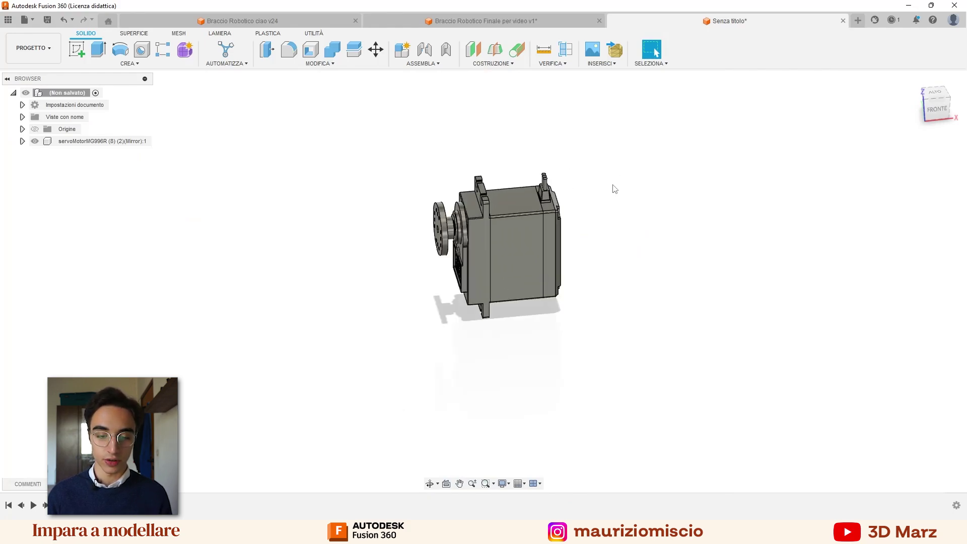
Step: Hide the servo component in the browser
{"action": "middle_click_drag", "start_coordinate": [615, 189], "coordinate": [623, 196], "text": "shift"}
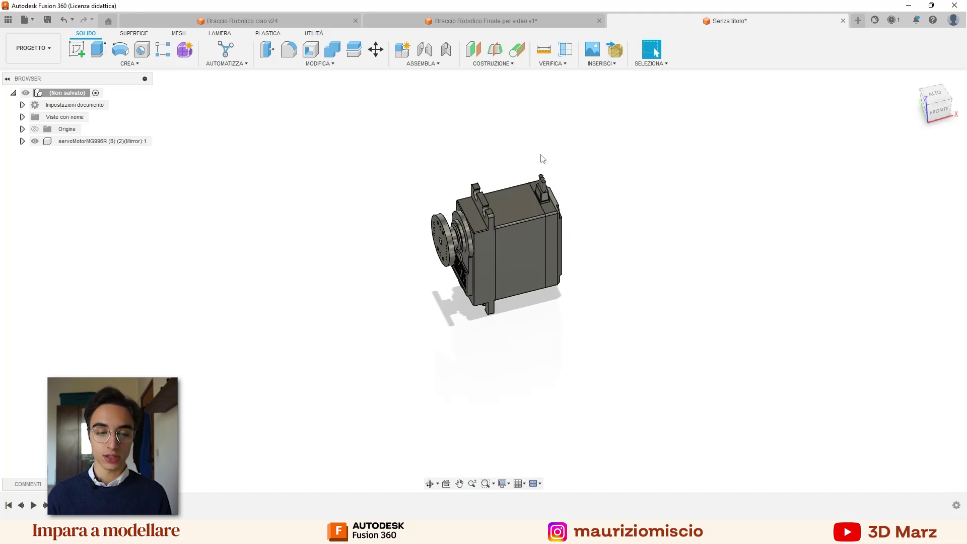
{"action": "left_click", "coordinate": [41, 142]}
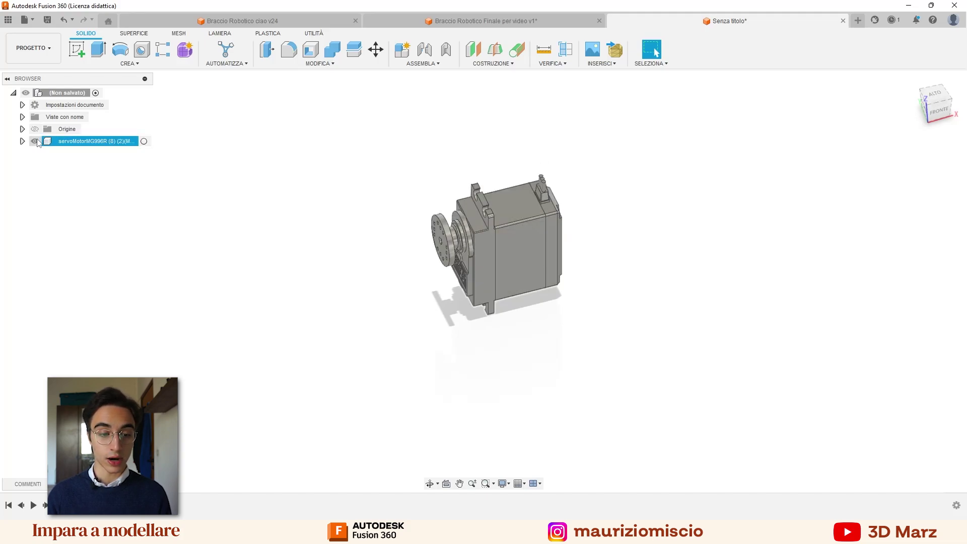
{"action": "left_click", "coordinate": [35, 142]}
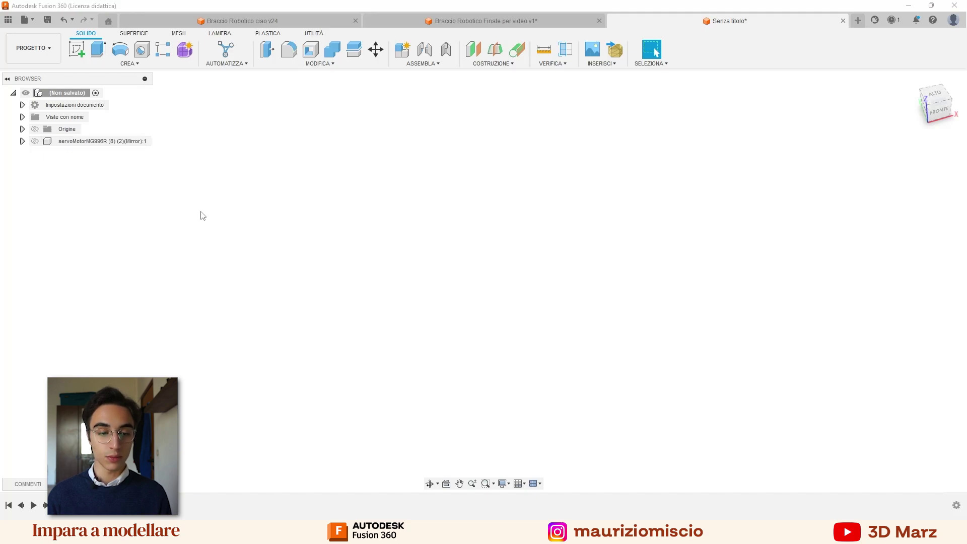
Step: Start a sketch on the top plane with the layout grid on, viewed from ALTO
{"action": "left_click", "coordinate": [78, 49]}
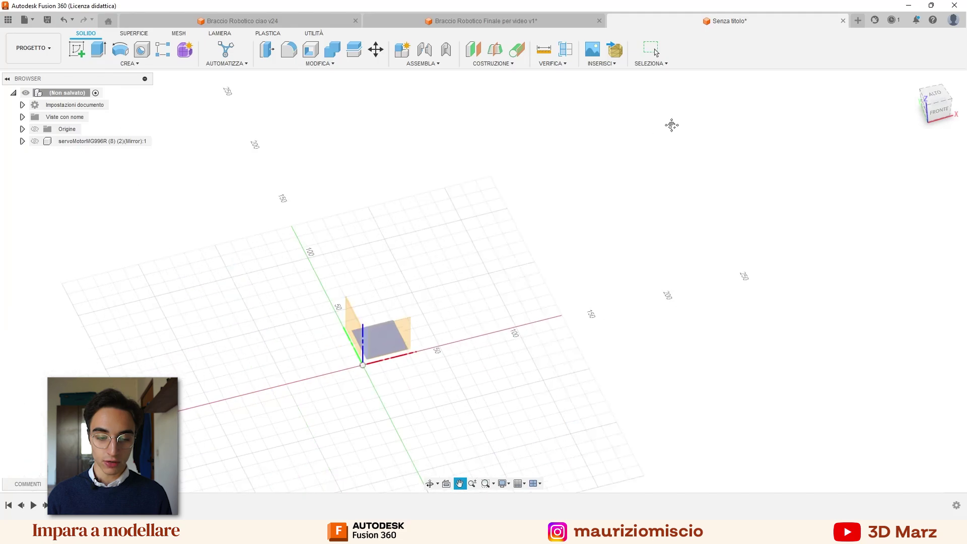
{"action": "left_click", "coordinate": [508, 248]}
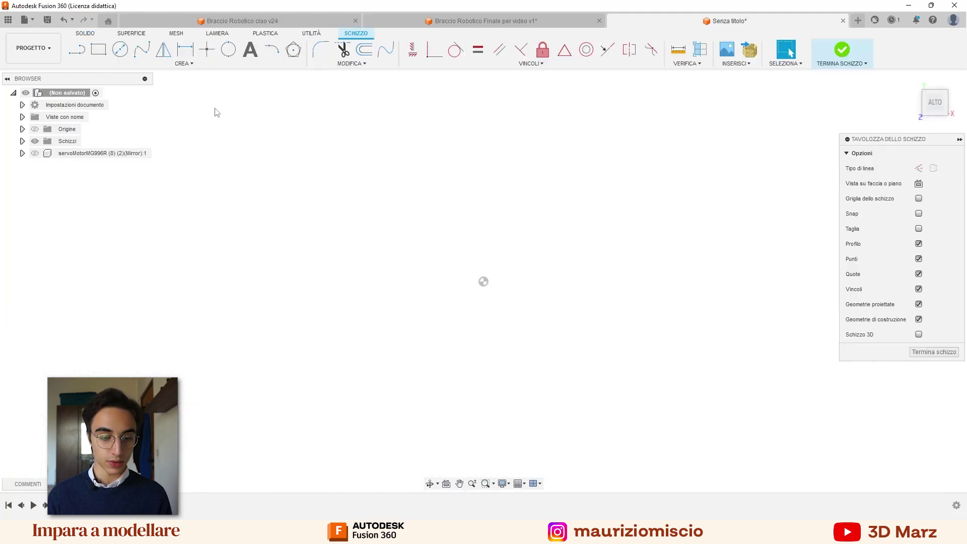
{"action": "left_click", "coordinate": [524, 484]}
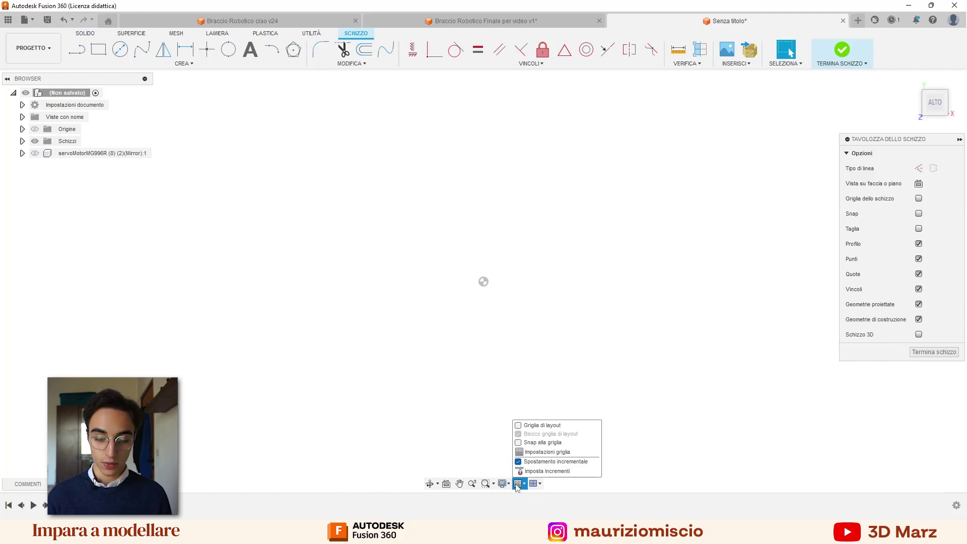
{"action": "left_click", "coordinate": [521, 426]}
{"action": "mouse_move", "coordinate": [534, 324]}
{"action": "middle_mouse_down", "text": "shift"}
{"action": "mouse_move", "coordinate": [534, 295]}
{"action": "mouse_move", "coordinate": [559, 250]}
{"action": "mouse_move", "coordinate": [446, 264]}
{"action": "mouse_move", "coordinate": [531, 274]}
{"action": "mouse_move", "coordinate": [519, 262]}
{"action": "mouse_move", "coordinate": [504, 270]}
{"action": "middle_mouse_up", "text": "shift"}
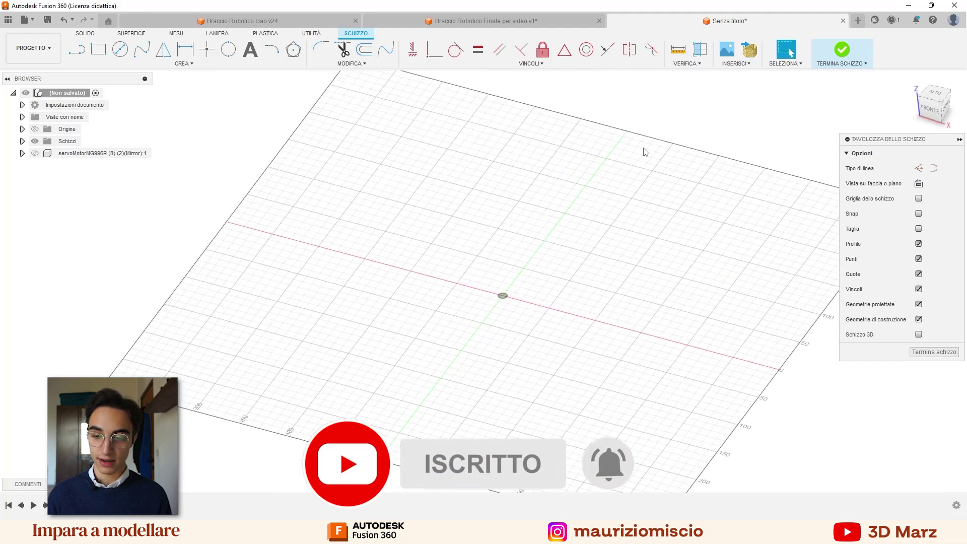
{"action": "left_click", "coordinate": [924, 97]}
{"action": "left_click", "coordinate": [99, 50]}
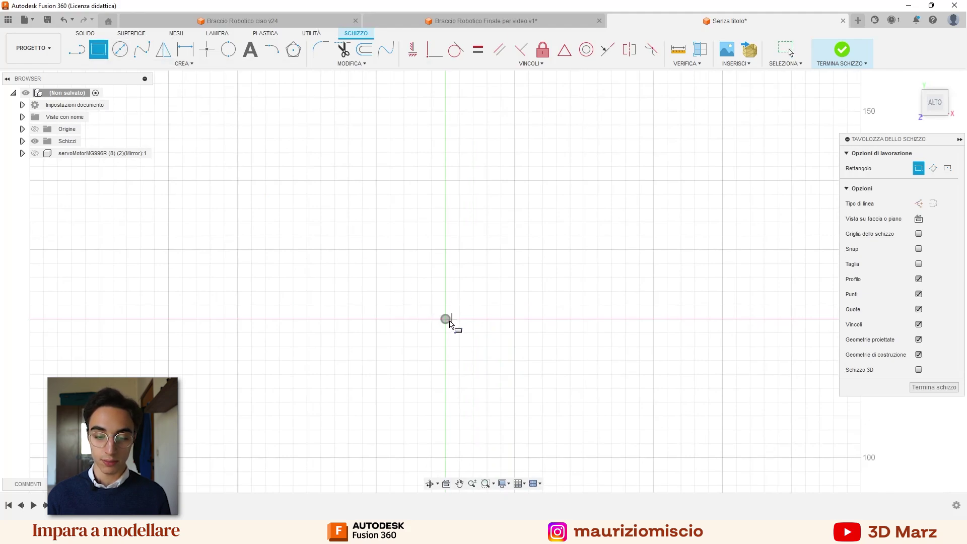
Step: Draw a 15 × 15 mm square with one corner at the sketch origin
{"action": "left_click", "coordinate": [446, 320]}
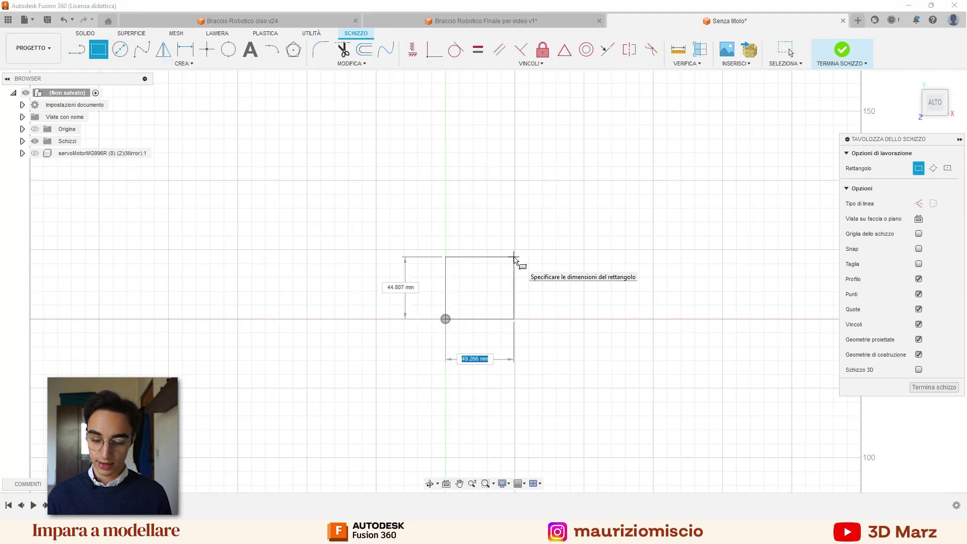
{"action": "key", "text": "Tab"}
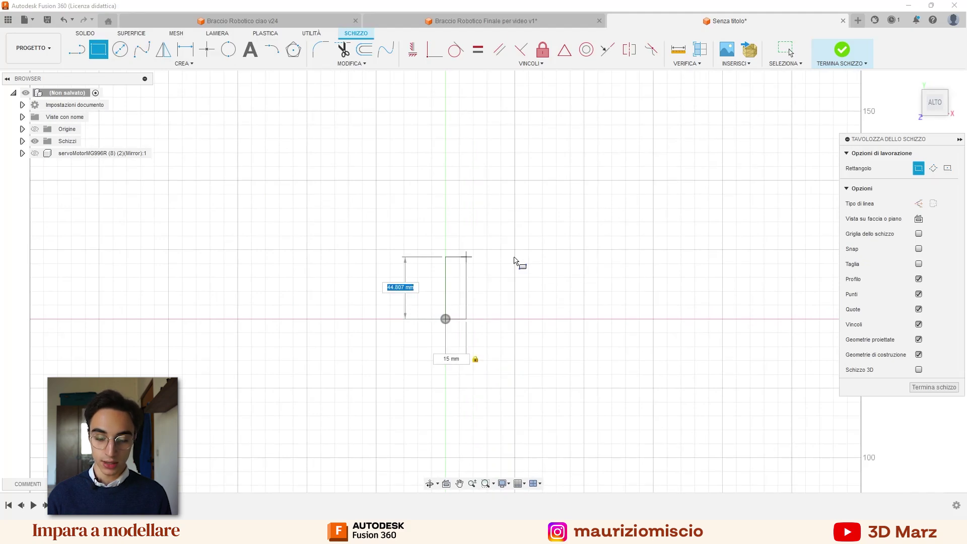
{"action": "type", "text": "15"}
{"action": "key", "text": "Tab"}
{"action": "key", "text": "Return"}
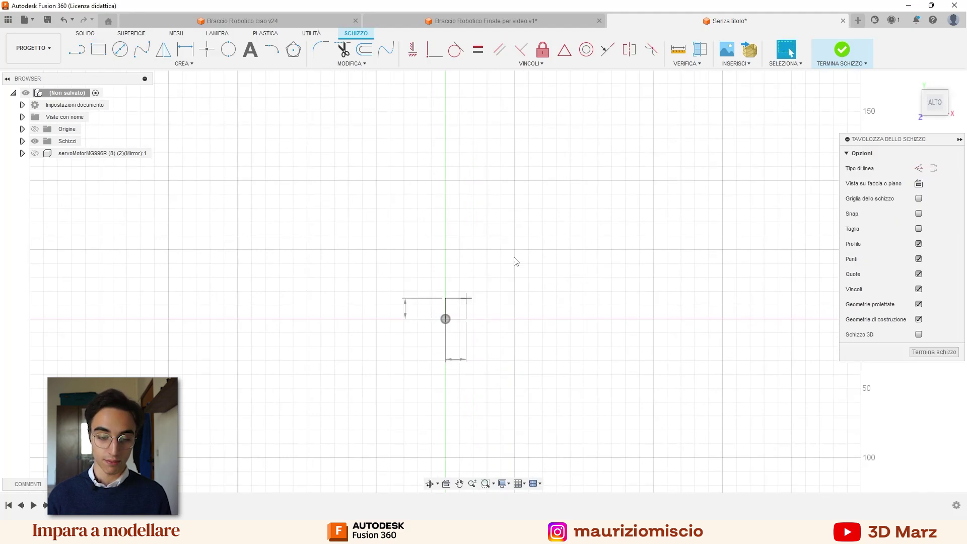
{"action": "key", "text": "F6"}
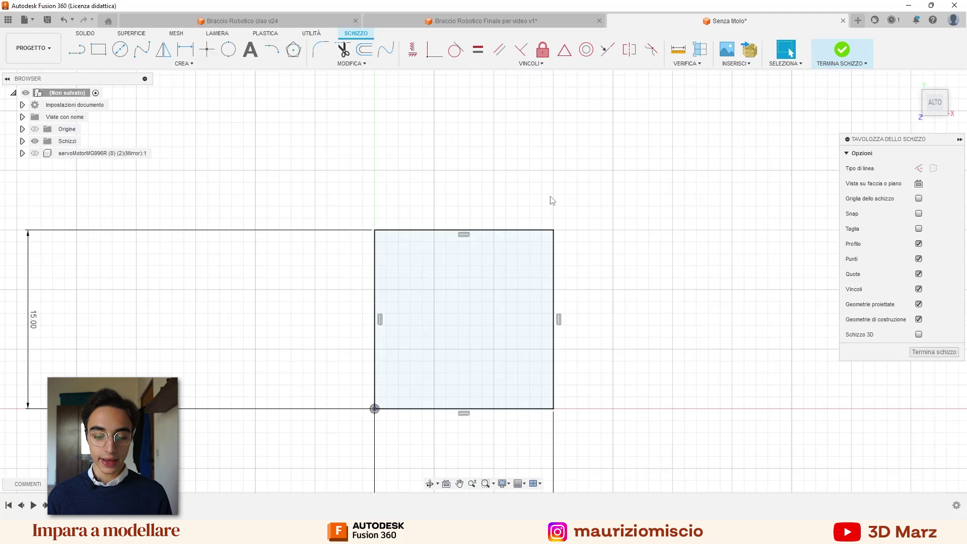
Step: Launch Offset for the square's outline, cancelling and relaunching it once
{"action": "key", "text": "o"}
{"action": "key", "text": "Escape"}
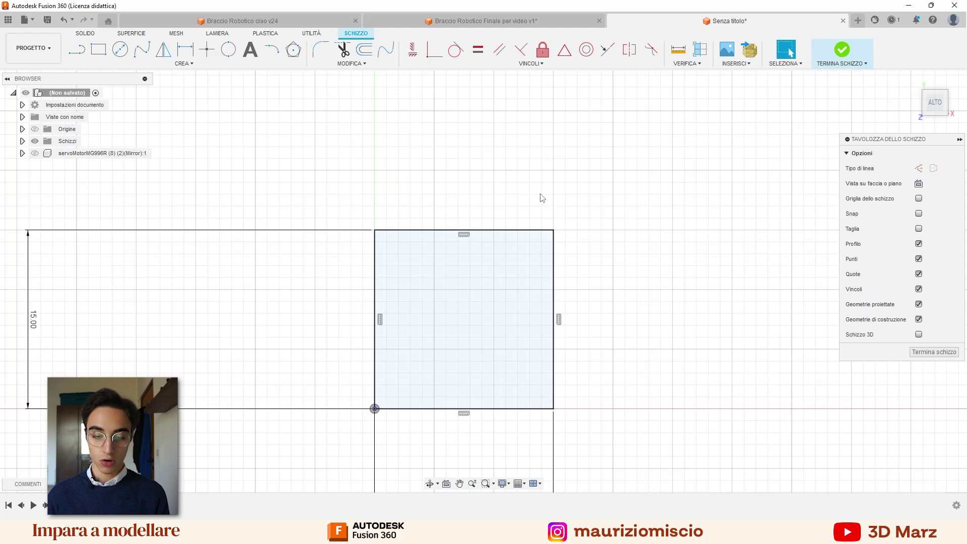
{"action": "key", "text": "o"}
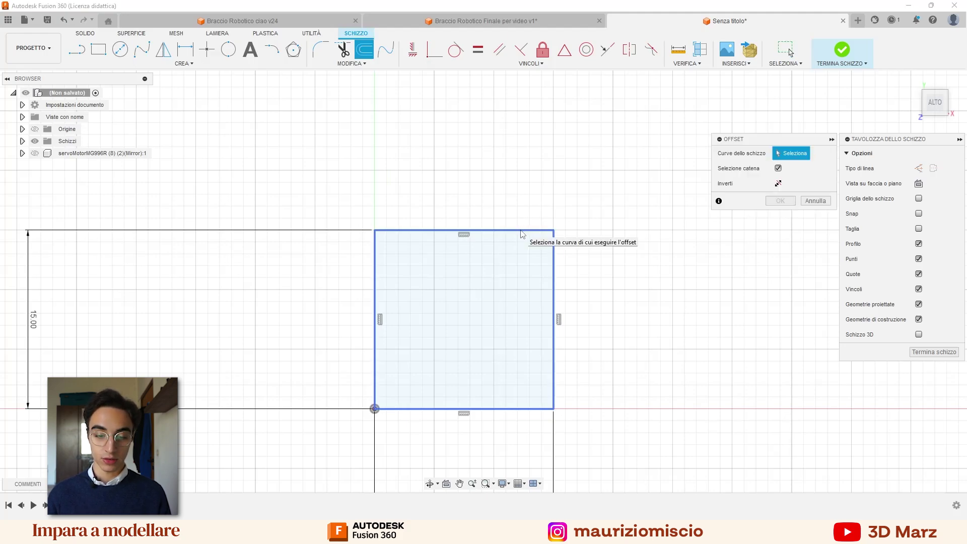
Step: Offset the square 1.5 mm inward and select the 81 mm² ring for extrusion
{"action": "left_click", "coordinate": [522, 231]}
{"action": "type", "text": "-1.5"}
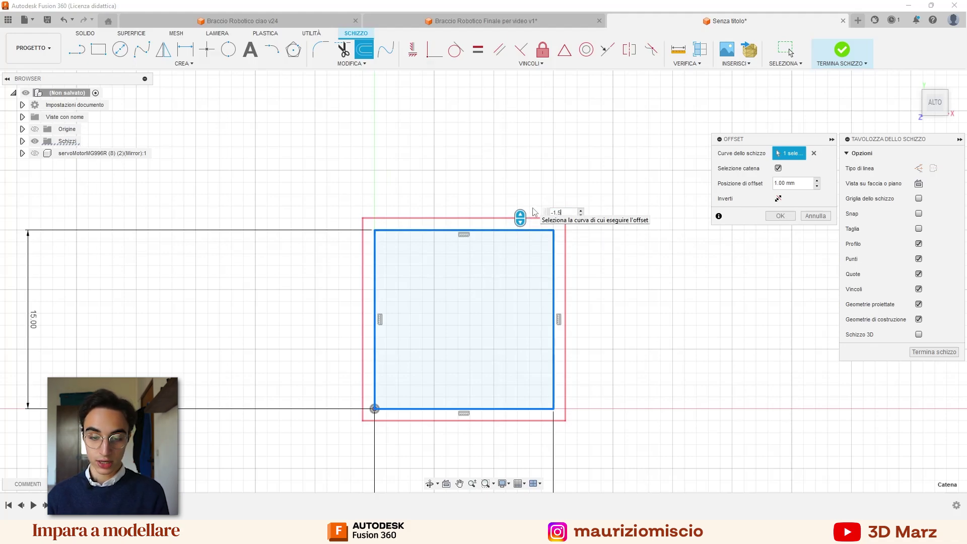
{"action": "key", "text": "Return"}
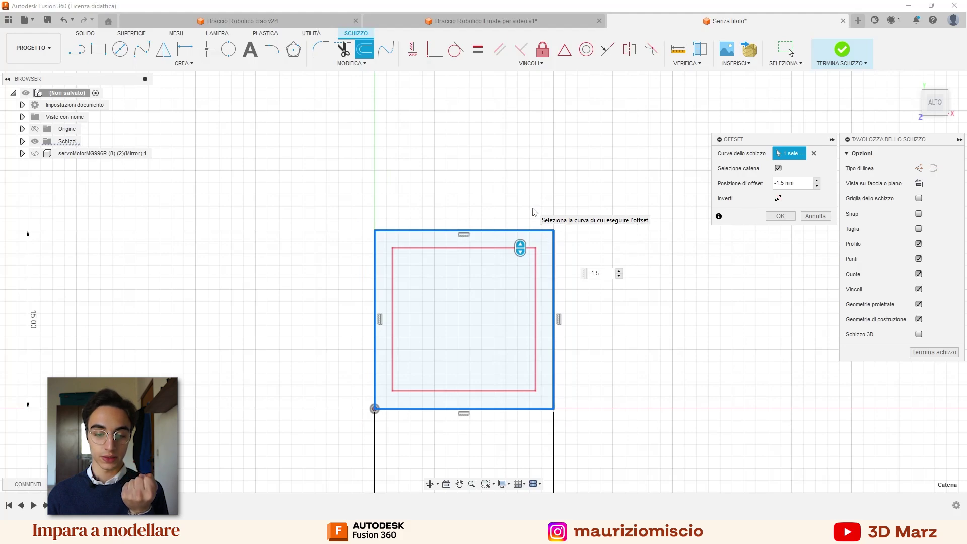
{"action": "key", "text": "Return"}
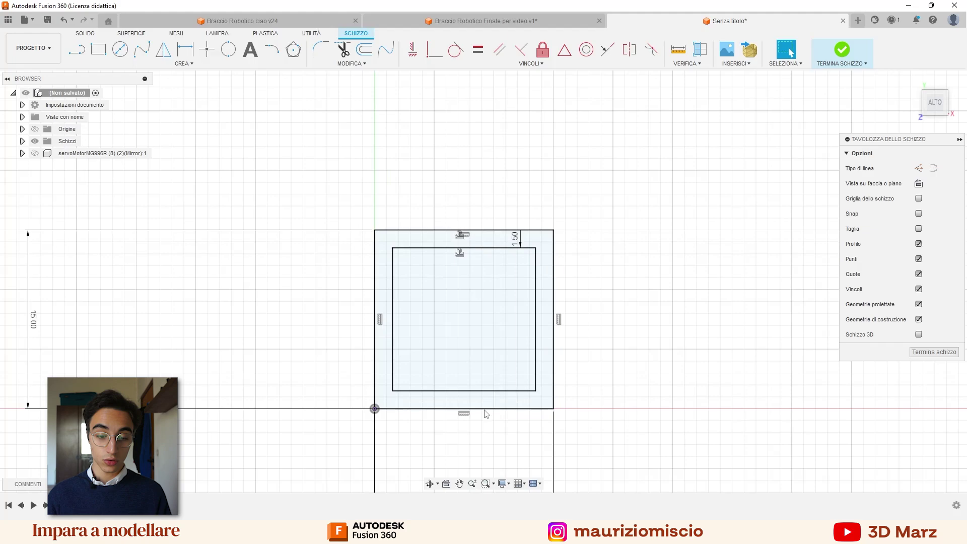
{"action": "left_click", "coordinate": [397, 406]}
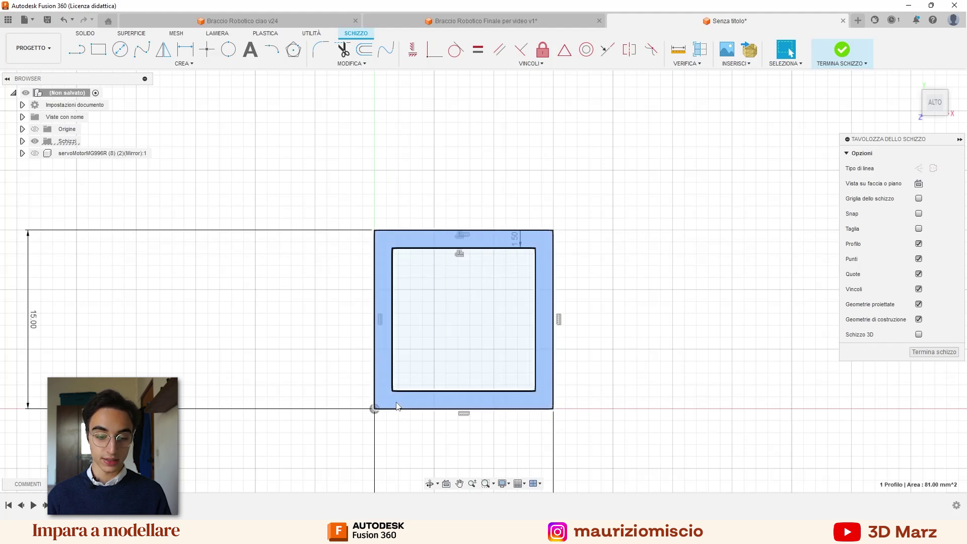
{"action": "key", "text": "e"}
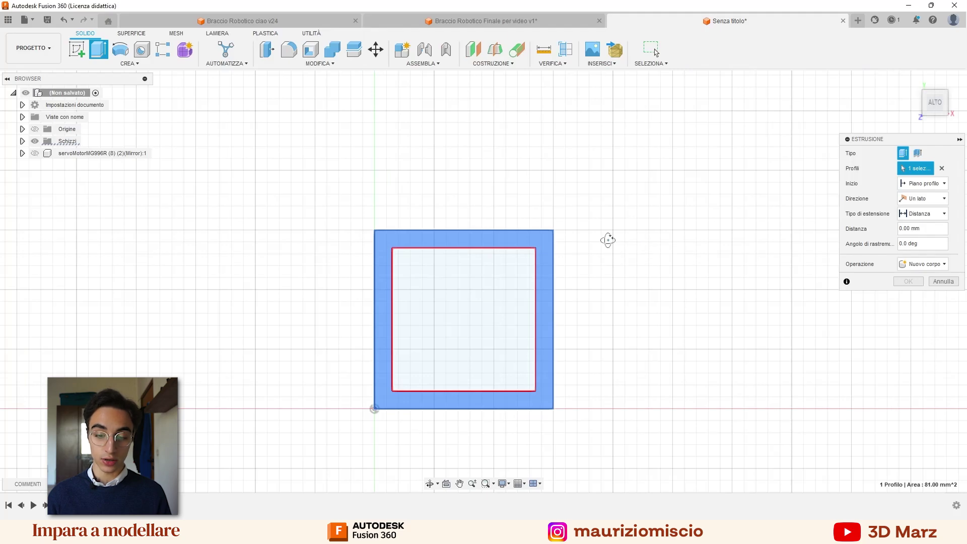
Step: Extrude the ring profile 120 mm into a hollow square column
{"action": "middle_click_drag", "start_coordinate": [609, 240], "coordinate": [559, 188], "text": "shift"}
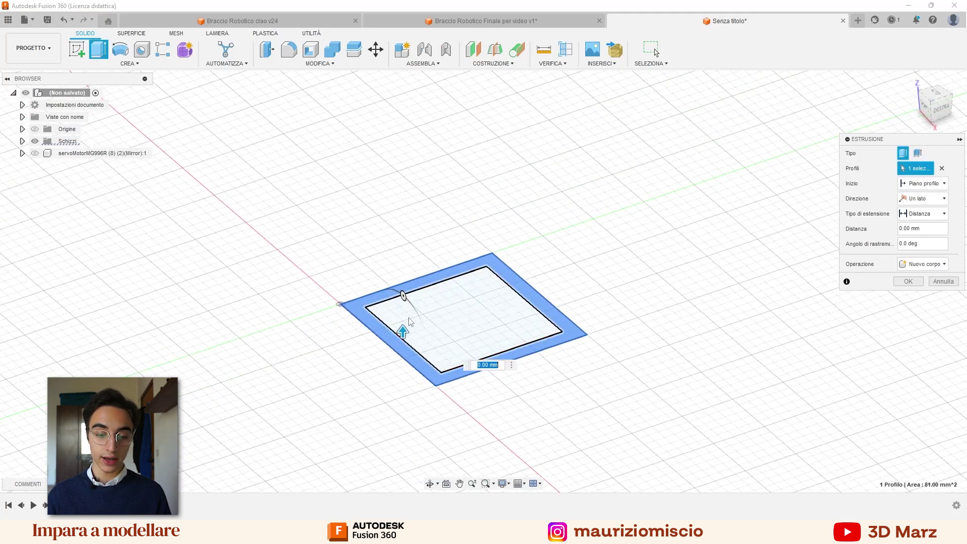
{"action": "left_click_drag", "start_coordinate": [403, 330], "coordinate": [403, 143]}
{"action": "scroll", "coordinate": [423, 158], "scroll_direction": "up", "scroll_amount": 4}
{"action": "scroll", "coordinate": [424, 158], "scroll_direction": "up", "scroll_amount": 5}
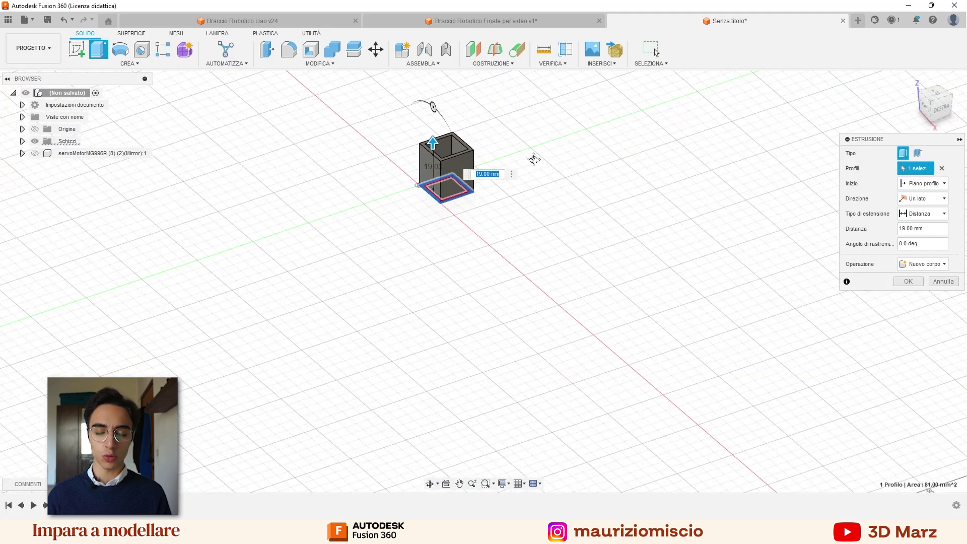
{"action": "middle_click_drag", "start_coordinate": [425, 88], "coordinate": [460, 310]}
{"action": "left_click_drag", "start_coordinate": [467, 364], "coordinate": [467, 137]}
{"action": "type", "text": "150"}
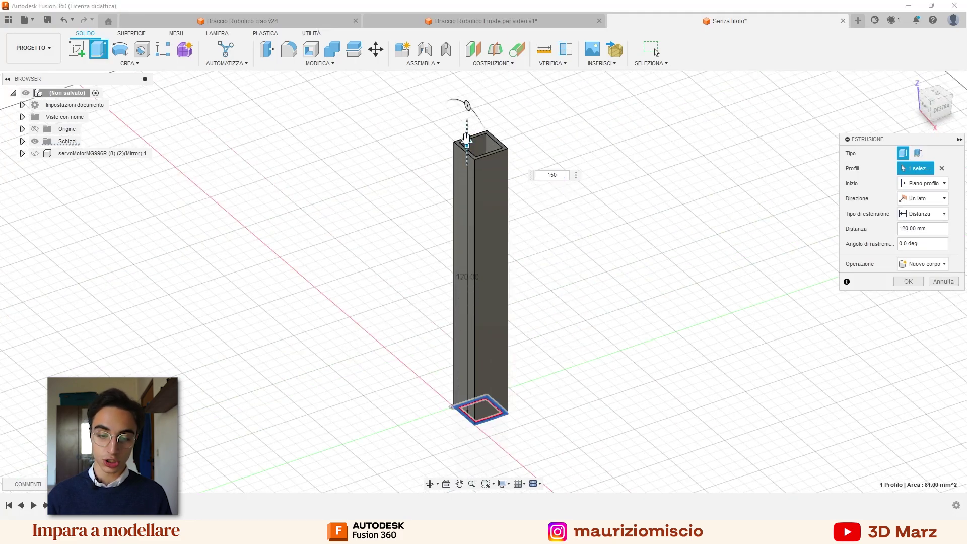
{"action": "key", "text": "Return"}
{"action": "middle_click_drag", "start_coordinate": [554, 151], "coordinate": [583, 147], "text": "shift"}
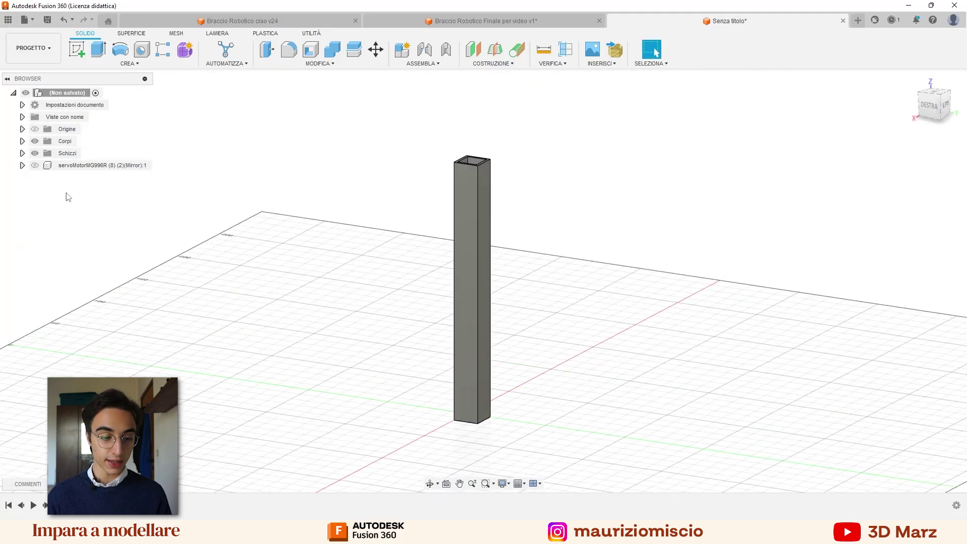
Step: Show the servo motor again and turn off the layout grid
{"action": "left_click", "coordinate": [33, 166]}
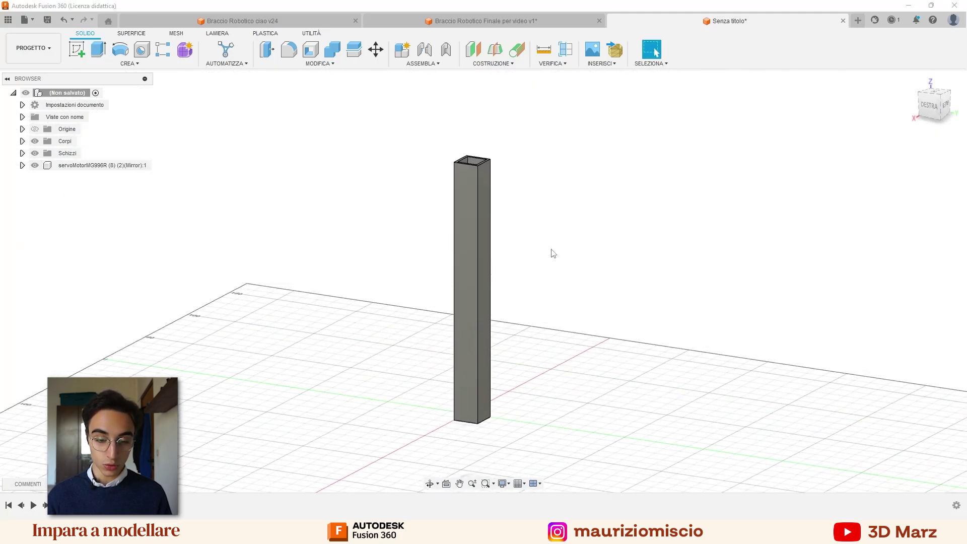
{"action": "mouse_move", "coordinate": [553, 254]}
{"action": "middle_mouse_down", "text": "shift"}
{"action": "mouse_move", "coordinate": [566, 261]}
{"action": "mouse_move", "coordinate": [566, 228]}
{"action": "mouse_move", "coordinate": [540, 238]}
{"action": "mouse_move", "coordinate": [534, 222]}
{"action": "mouse_move", "coordinate": [505, 302]}
{"action": "mouse_move", "coordinate": [499, 383]}
{"action": "middle_mouse_up", "text": "shift"}
{"action": "left_click", "coordinate": [518, 484]}
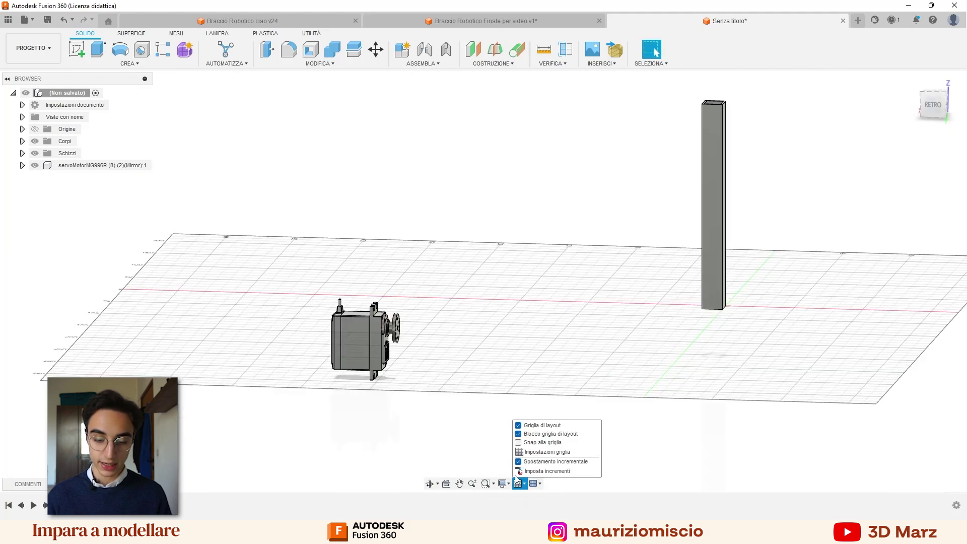
{"action": "left_click", "coordinate": [518, 427]}
{"action": "mouse_move", "coordinate": [518, 427]}
{"action": "middle_mouse_down", "text": "shift"}
{"action": "mouse_move", "coordinate": [534, 331]}
{"action": "mouse_move", "coordinate": [659, 346]}
{"action": "middle_mouse_up", "text": "shift"}
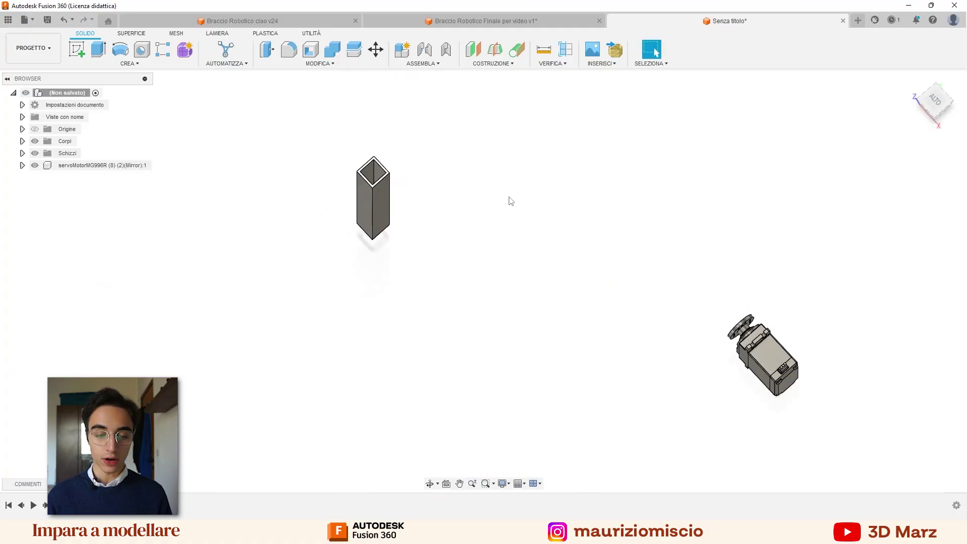
{"action": "mouse_move", "coordinate": [509, 201]}
{"action": "middle_mouse_down", "text": "shift"}
{"action": "mouse_move", "coordinate": [546, 181]}
{"action": "mouse_move", "coordinate": [555, 233]}
{"action": "mouse_move", "coordinate": [586, 192]}
{"action": "middle_mouse_up", "text": "shift"}
{"action": "scroll", "coordinate": [499, 189], "scroll_direction": "up", "scroll_amount": 3}
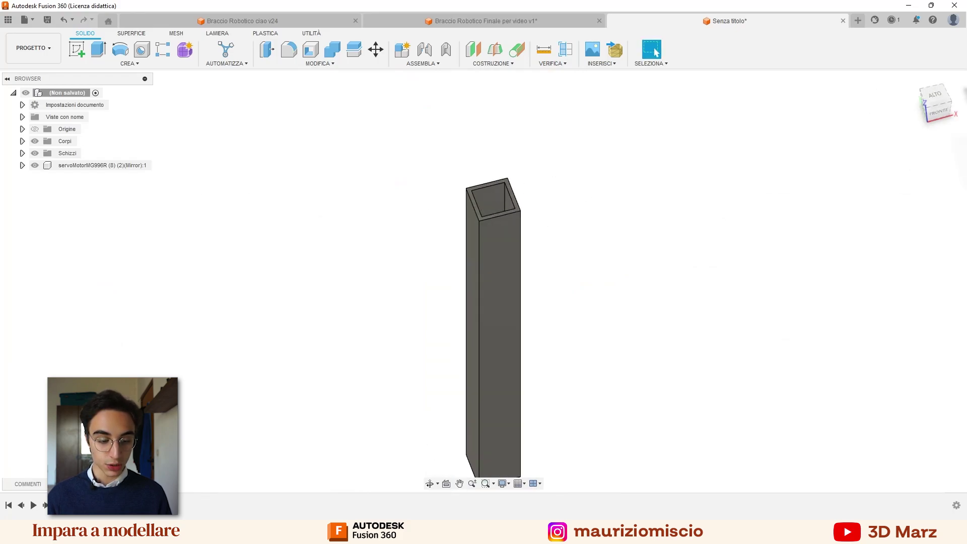
Step: Reopen the column's base sketch and change its 15 mm height dimension to 25 mm
{"action": "left_click", "coordinate": [494, 461]}
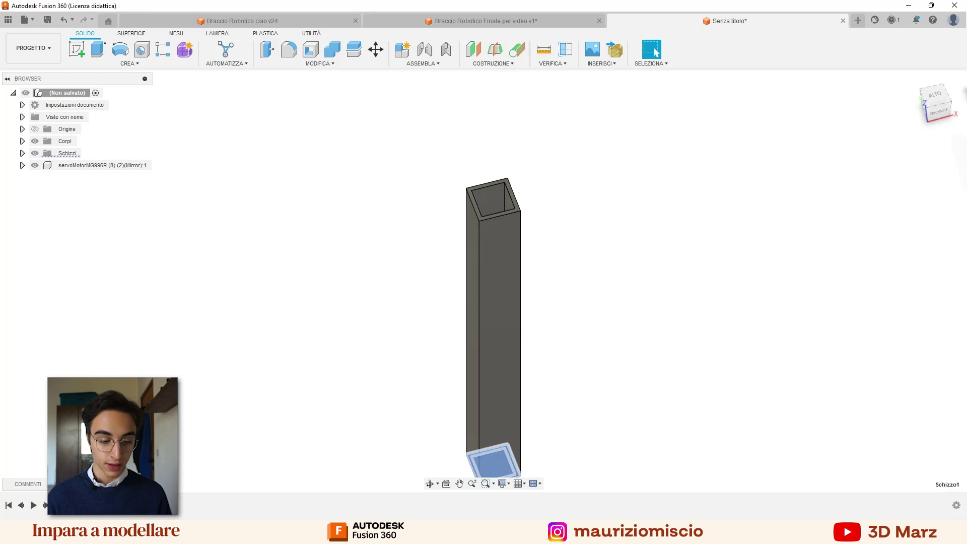
{"action": "right_click", "coordinate": [151, 504]}
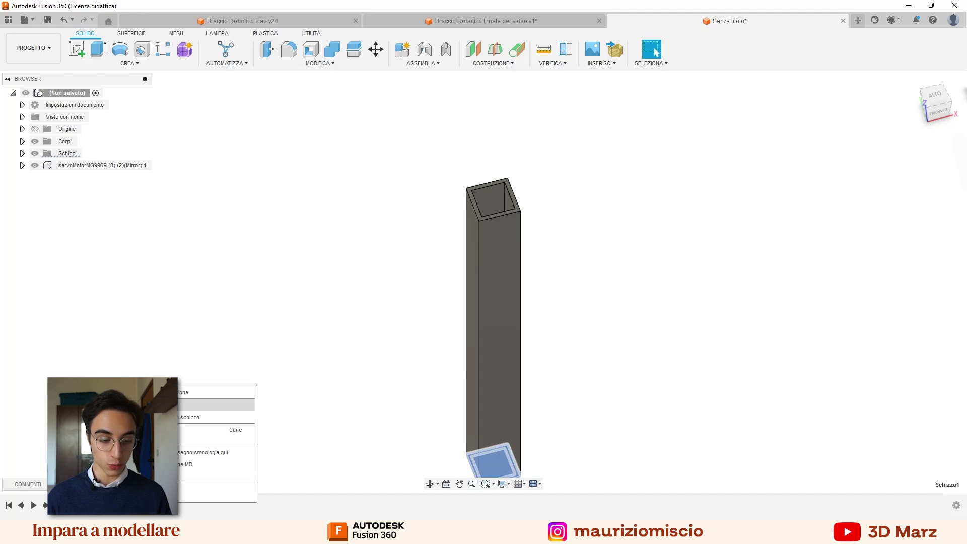
{"action": "left_click", "coordinate": [166, 404]}
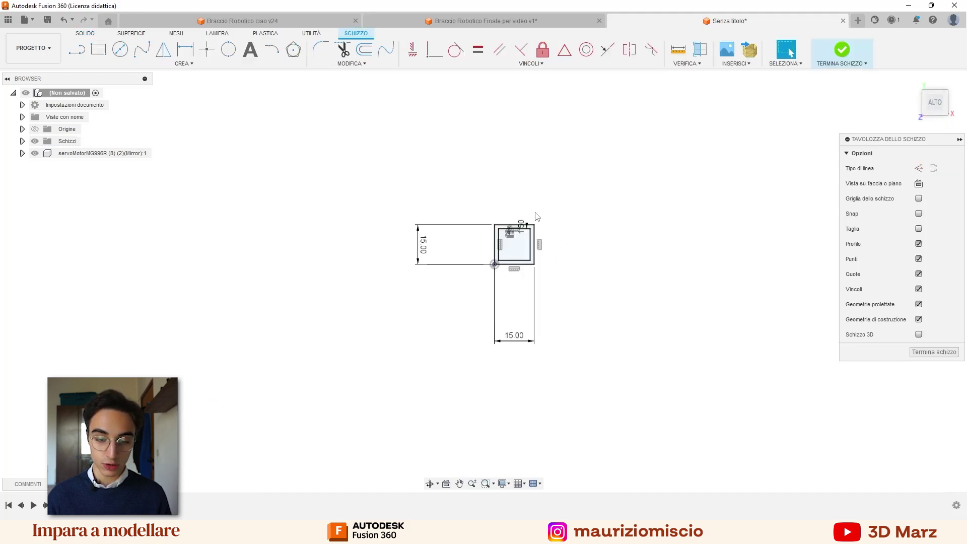
{"action": "scroll", "coordinate": [510, 222], "scroll_direction": "up", "scroll_amount": 5}
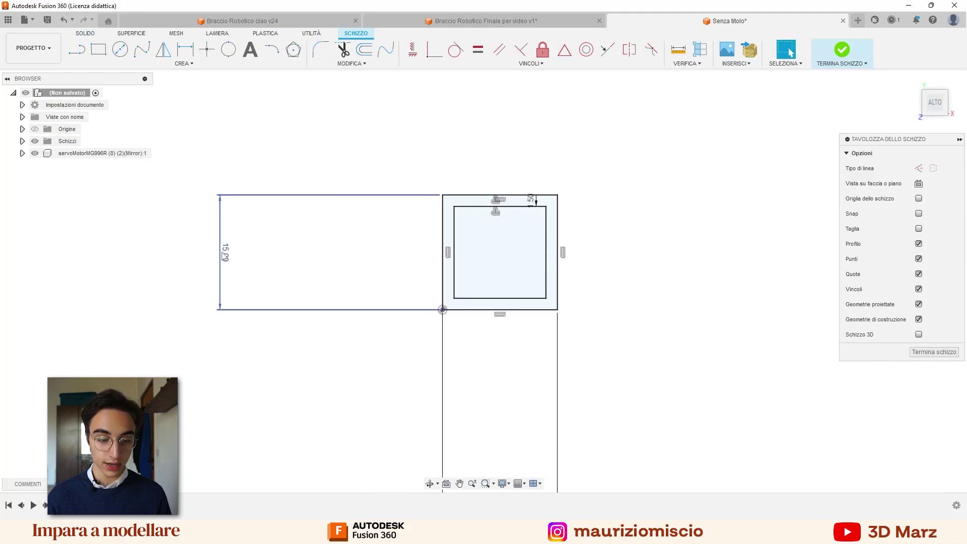
{"action": "double_click", "coordinate": [226, 253]}
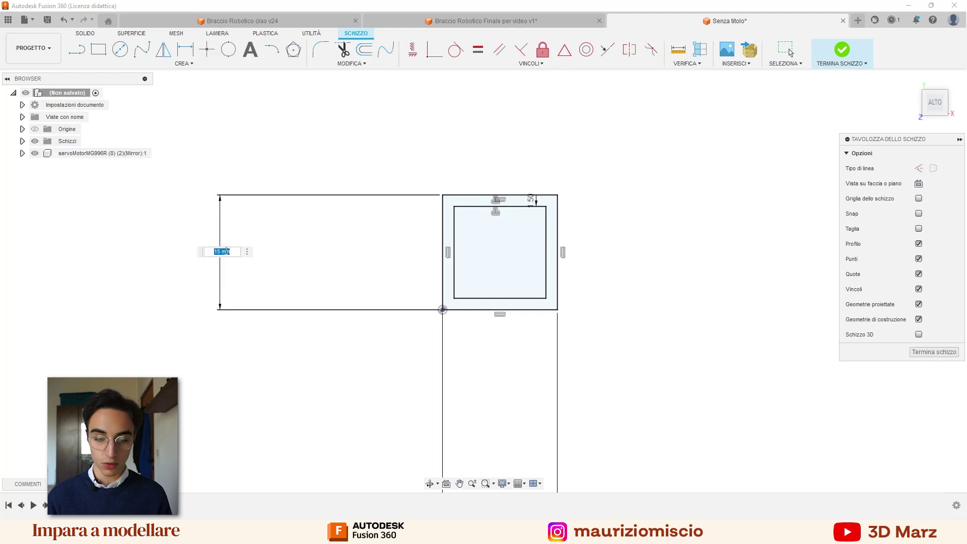
{"action": "type", "text": "25"}
{"action": "key", "text": "Return"}
Step: Change the 15 mm width dimension to 25 mm and finish the sketch
{"action": "scroll", "coordinate": [436, 430], "scroll_direction": "down", "scroll_amount": 2}
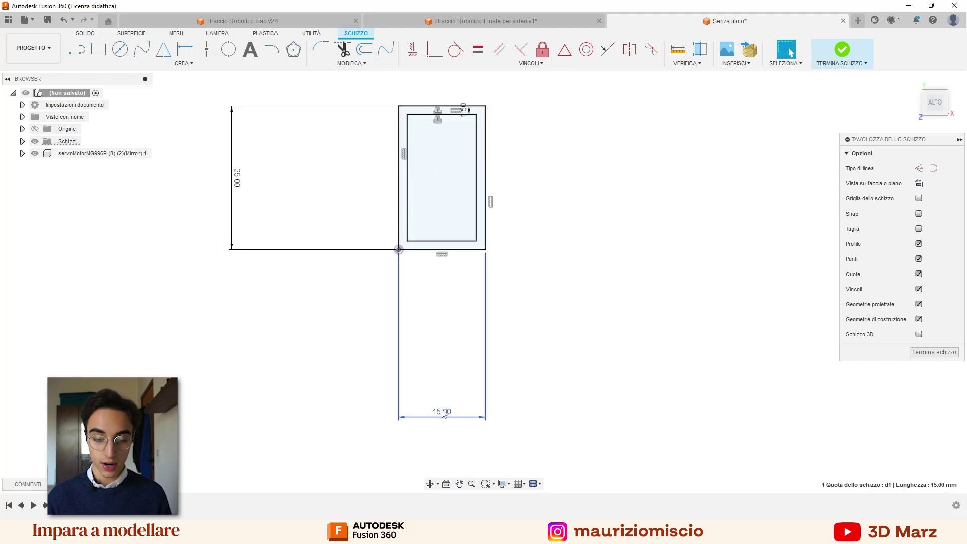
{"action": "double_click", "coordinate": [443, 412]}
{"action": "type", "text": "25"}
{"action": "key", "text": "Return"}
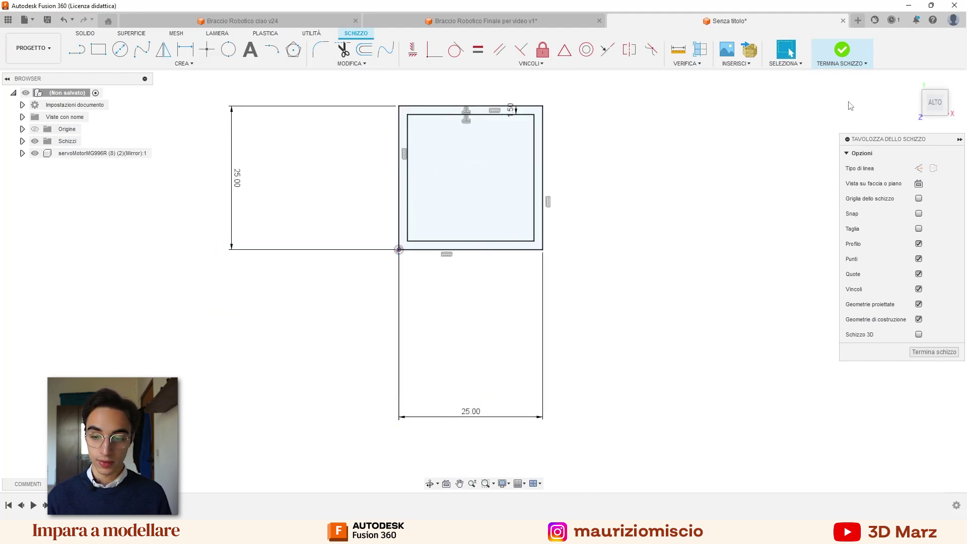
{"action": "left_click", "coordinate": [842, 50]}
{"action": "scroll", "coordinate": [698, 174], "scroll_direction": "down", "scroll_amount": 4}
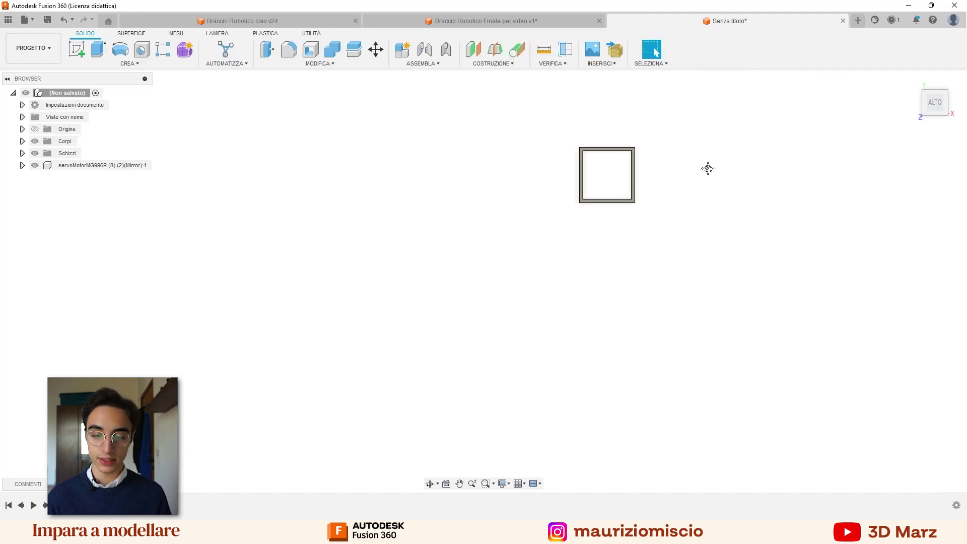
{"action": "scroll", "coordinate": [589, 265], "scroll_direction": "down", "scroll_amount": 2}
{"action": "scroll", "coordinate": [574, 268], "scroll_direction": "down", "scroll_amount": 2}
{"action": "mouse_move", "coordinate": [574, 267]}
{"action": "middle_mouse_down", "text": "shift"}
{"action": "mouse_move", "coordinate": [526, 205]}
{"action": "mouse_move", "coordinate": [533, 229]}
{"action": "mouse_move", "coordinate": [540, 223]}
{"action": "middle_mouse_up", "text": "shift"}
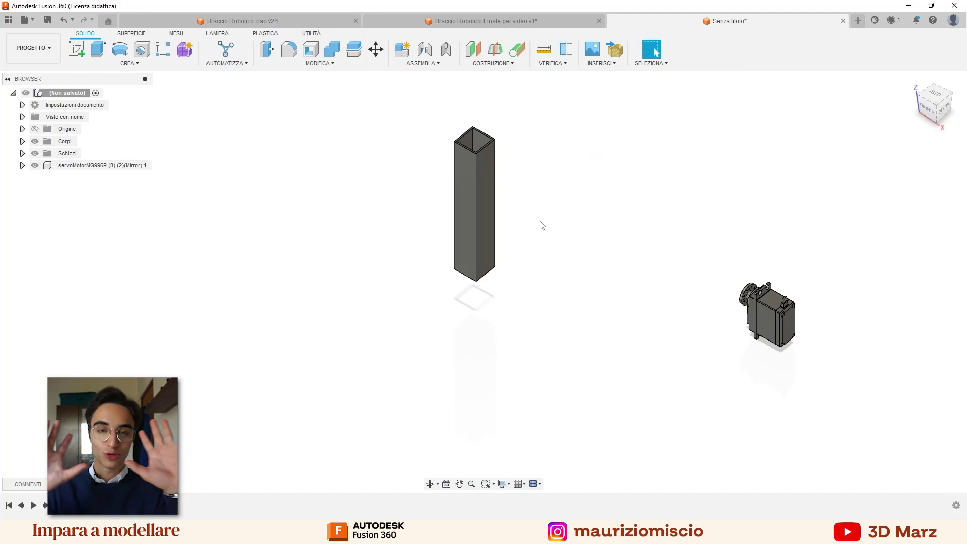
{"action": "scroll", "coordinate": [534, 197], "scroll_direction": "up", "scroll_amount": 1}
{"action": "scroll", "coordinate": [537, 195], "scroll_direction": "up", "scroll_amount": 1}
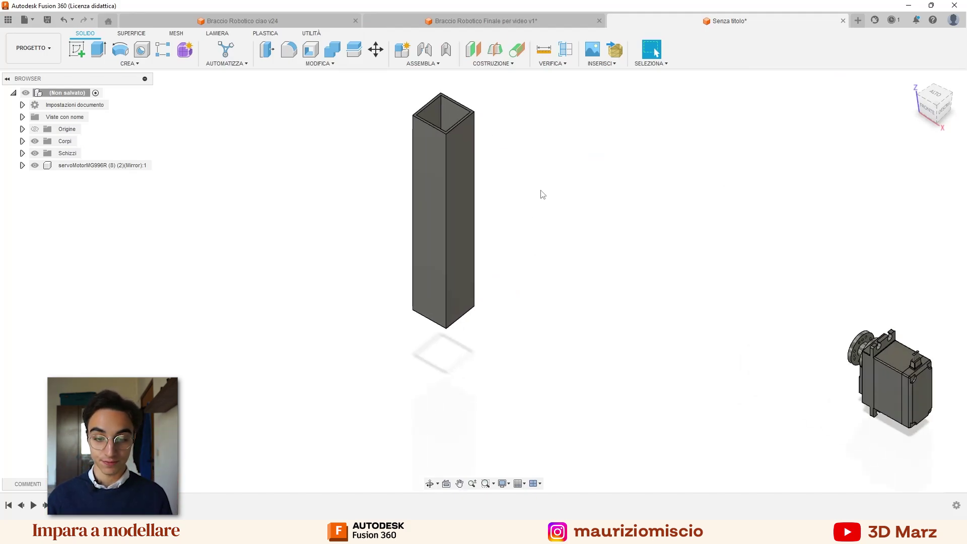
{"action": "scroll", "coordinate": [534, 166], "scroll_direction": "up", "scroll_amount": 1}
{"action": "scroll", "coordinate": [515, 151], "scroll_direction": "up", "scroll_amount": 1}
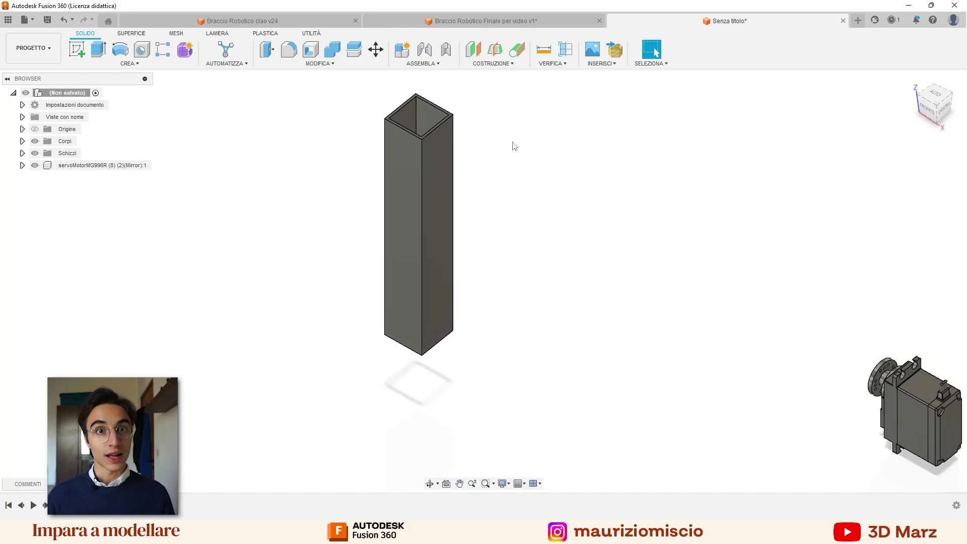
{"action": "scroll", "coordinate": [637, 203], "scroll_direction": "down", "scroll_amount": 1}
Step: Start Sposta/Copia on the servo component in Da punto a punto mode
{"action": "scroll", "coordinate": [721, 267], "scroll_direction": "down", "scroll_amount": 2}
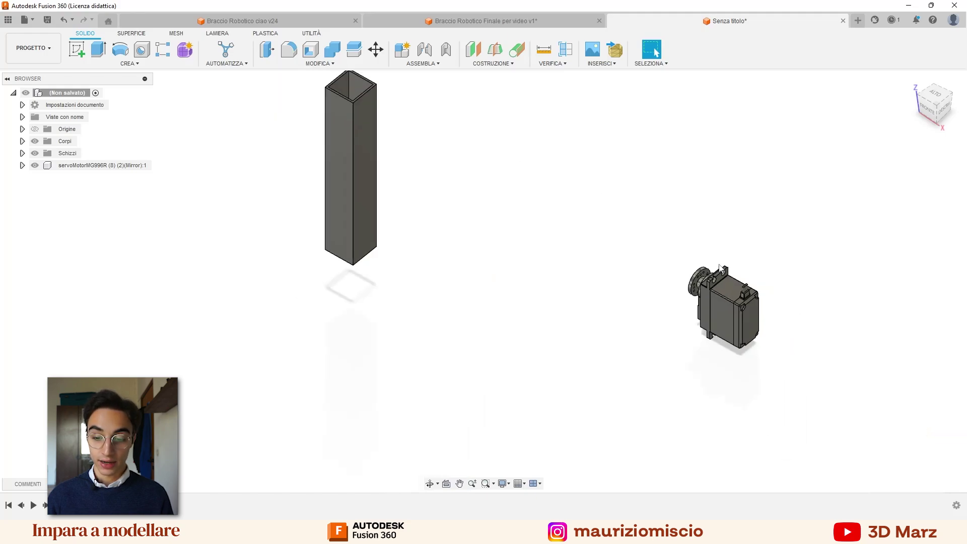
{"action": "mouse_move", "coordinate": [356, 91]}
{"action": "middle_mouse_down"}
{"action": "mouse_move", "coordinate": [388, 184]}
{"action": "mouse_move", "coordinate": [546, 184]}
{"action": "mouse_move", "coordinate": [558, 201]}
{"action": "middle_mouse_up"}
{"action": "left_click", "coordinate": [82, 167]}
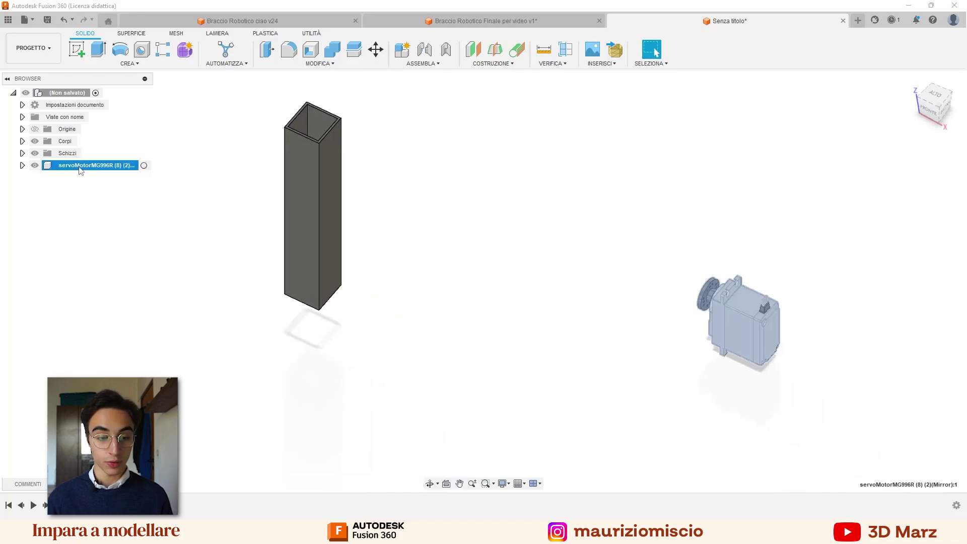
{"action": "right_click", "coordinate": [81, 169]}
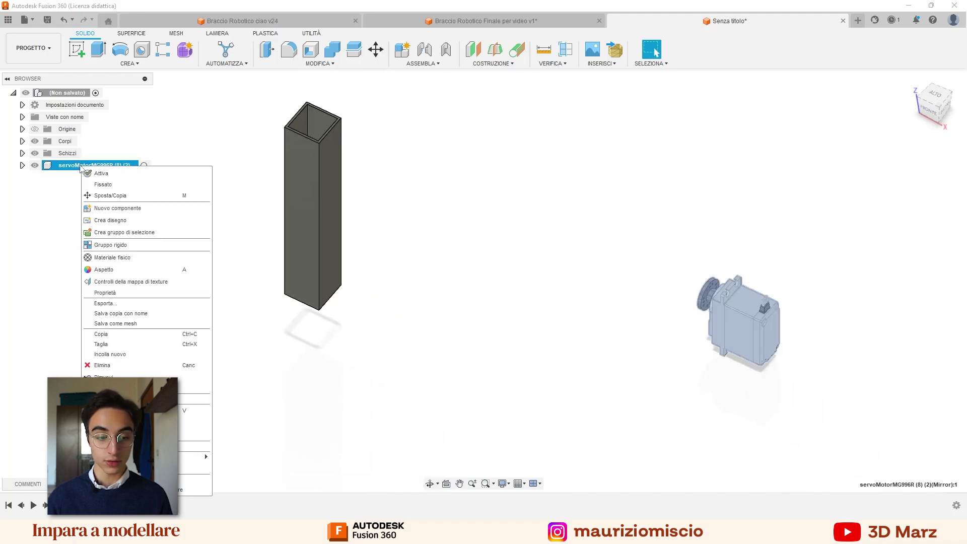
{"action": "left_click", "coordinate": [119, 197]}
{"action": "scroll", "coordinate": [694, 240], "scroll_direction": "up", "scroll_amount": 3}
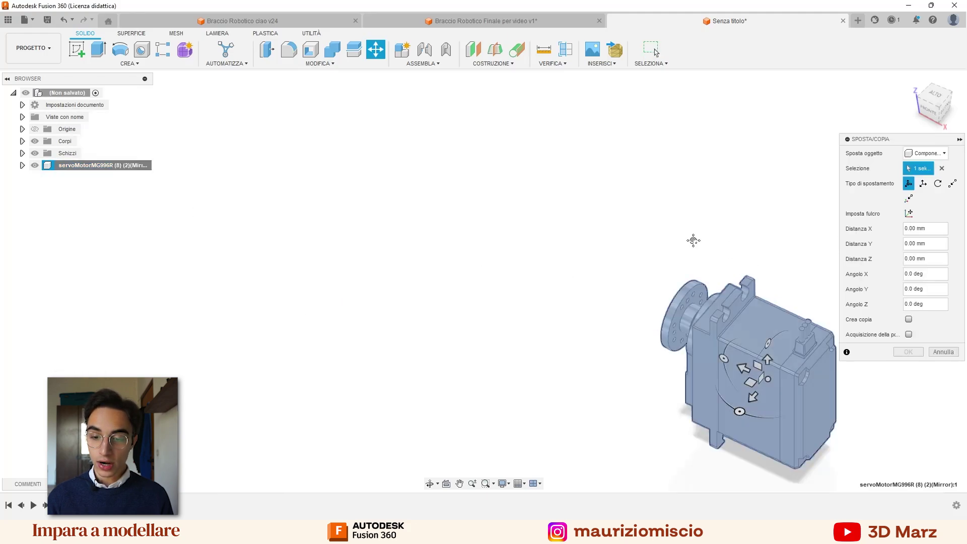
{"action": "mouse_move", "coordinate": [694, 240]}
{"action": "middle_mouse_down"}
{"action": "mouse_move", "coordinate": [551, 214]}
{"action": "mouse_move", "coordinate": [810, 118]}
{"action": "middle_mouse_up"}
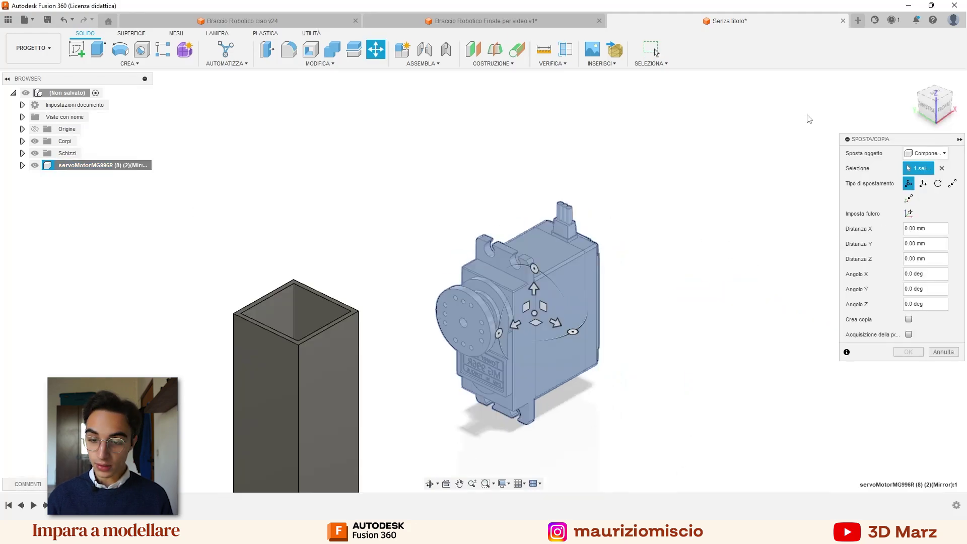
{"action": "left_click", "coordinate": [953, 184]}
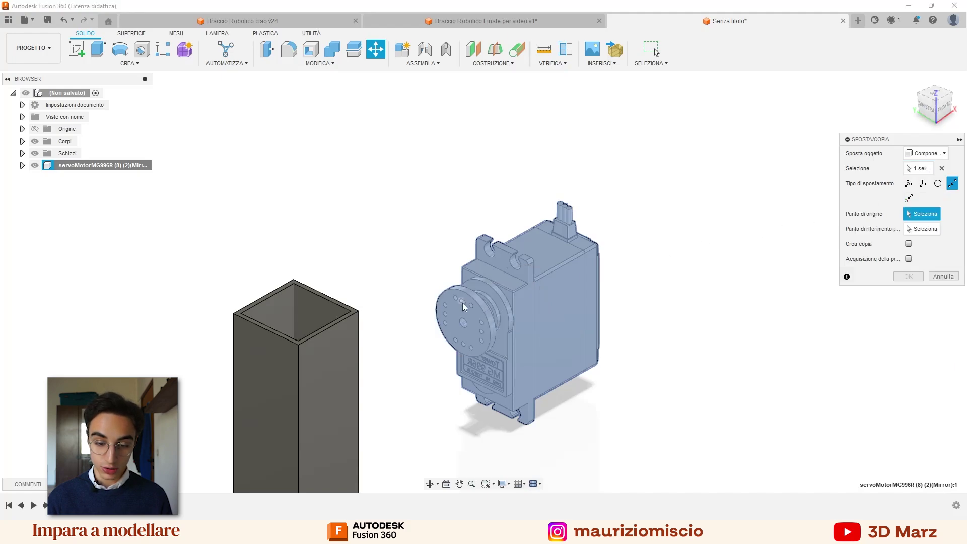
Step: Move the servo from its horn's centre hole to the target point on the tube face
{"action": "scroll", "coordinate": [470, 324], "scroll_direction": "up", "scroll_amount": 2}
{"action": "scroll", "coordinate": [469, 324], "scroll_direction": "up", "scroll_amount": 3}
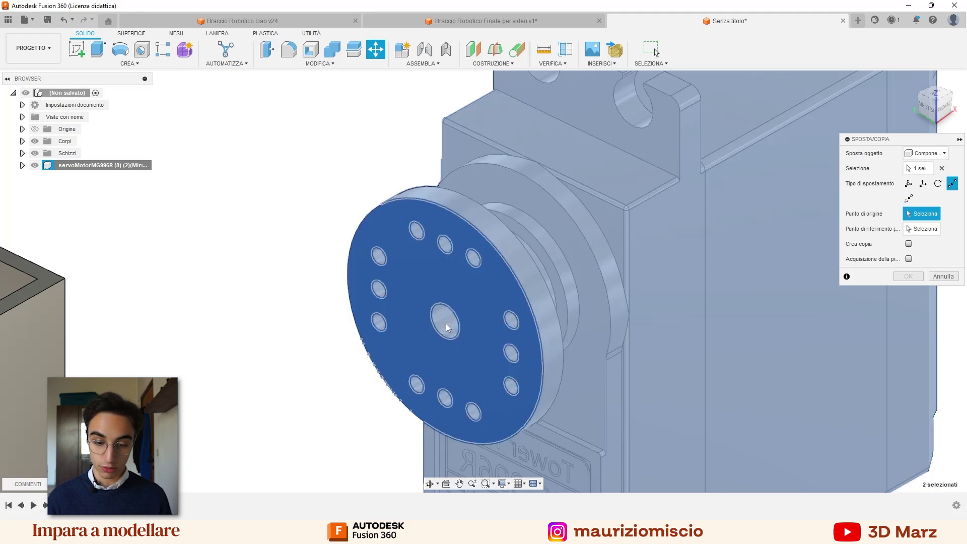
{"action": "left_click", "coordinate": [446, 328]}
{"action": "scroll", "coordinate": [446, 328], "scroll_direction": "down", "scroll_amount": 5}
{"action": "middle_click_drag", "start_coordinate": [339, 356], "coordinate": [428, 197]}
{"action": "scroll", "coordinate": [427, 197], "scroll_direction": "down", "scroll_amount": 3}
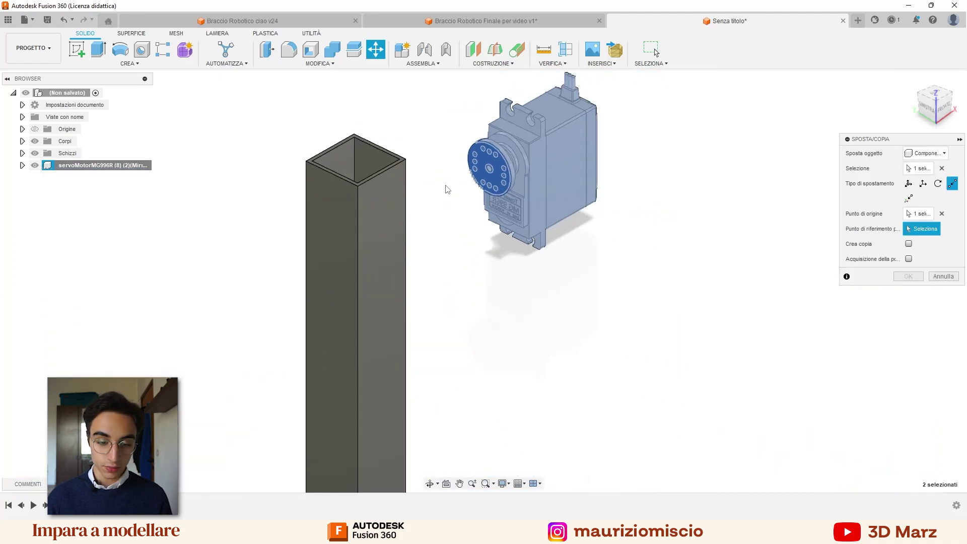
{"action": "scroll", "coordinate": [447, 188], "scroll_direction": "down", "scroll_amount": 3}
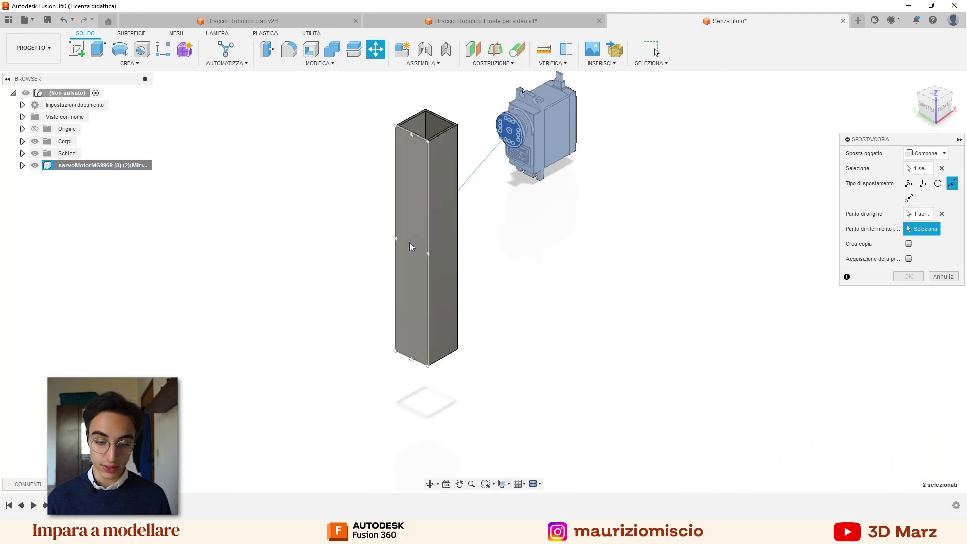
{"action": "scroll", "coordinate": [412, 253], "scroll_direction": "up", "scroll_amount": 3}
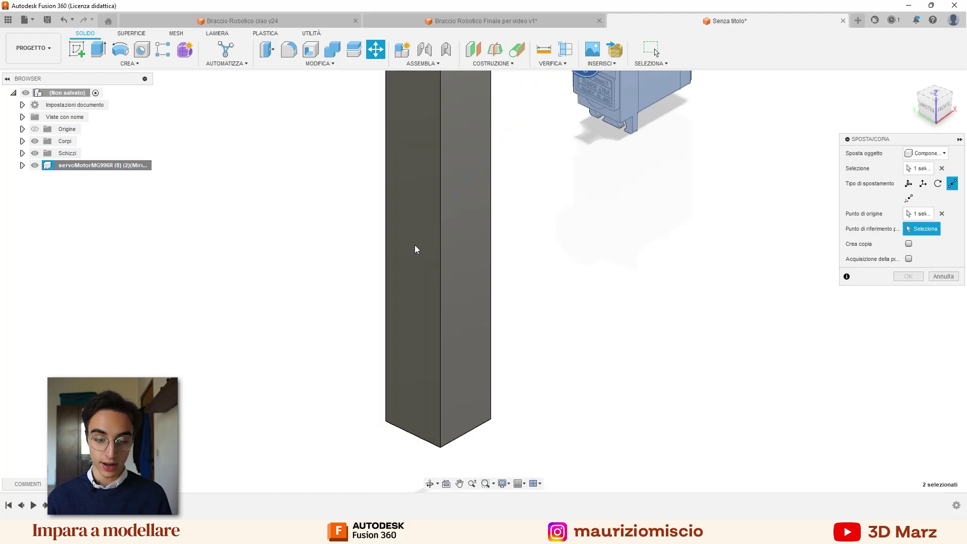
{"action": "left_click", "coordinate": [414, 249]}
{"action": "mouse_move", "coordinate": [663, 201]}
{"action": "middle_mouse_down", "text": "shift"}
{"action": "mouse_move", "coordinate": [591, 254]}
{"action": "mouse_move", "coordinate": [473, 231]}
{"action": "mouse_move", "coordinate": [448, 149]}
{"action": "middle_mouse_up", "text": "shift"}
{"action": "scroll", "coordinate": [471, 217], "scroll_direction": "up", "scroll_amount": 10}
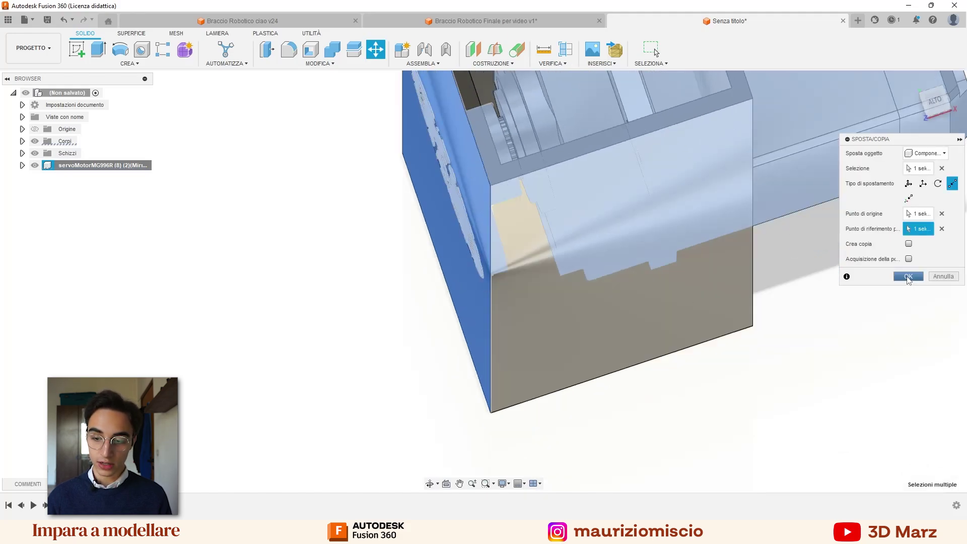
{"action": "left_click", "coordinate": [909, 279]}
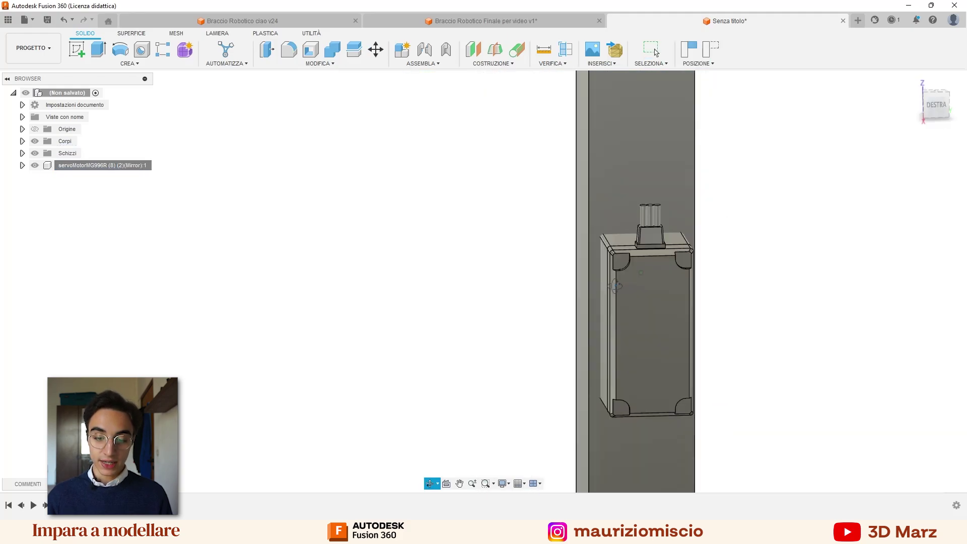
Step: Slide the servo higher along the tube so its round horn meets the tube's side face
{"action": "mouse_move", "coordinate": [647, 330]}
{"action": "middle_mouse_down", "text": "shift"}
{"action": "mouse_move", "coordinate": [678, 191]}
{"action": "mouse_move", "coordinate": [512, 319]}
{"action": "middle_mouse_up", "text": "shift"}
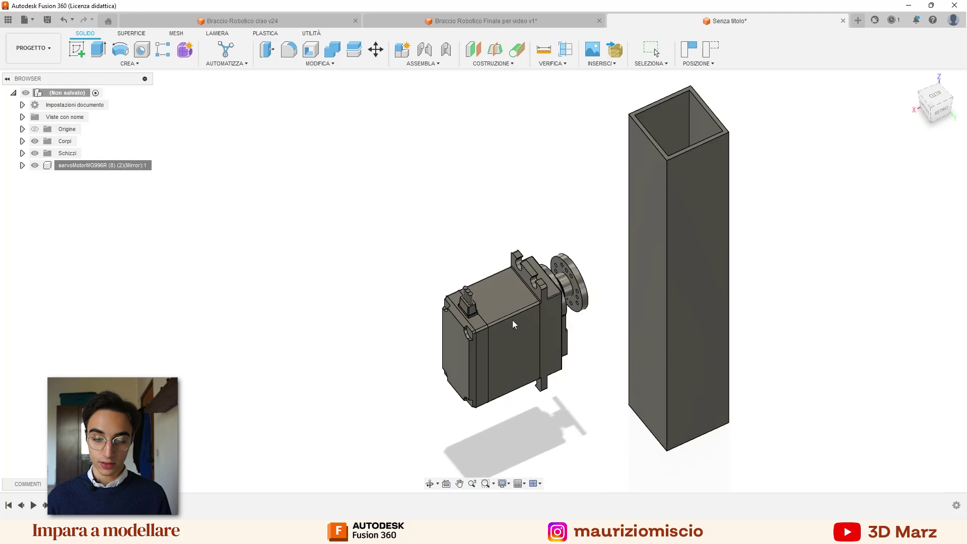
{"action": "mouse_move", "coordinate": [463, 366]}
{"action": "left_mouse_down"}
{"action": "mouse_move", "coordinate": [461, 273]}
{"action": "mouse_move", "coordinate": [431, 309]}
{"action": "left_mouse_up"}
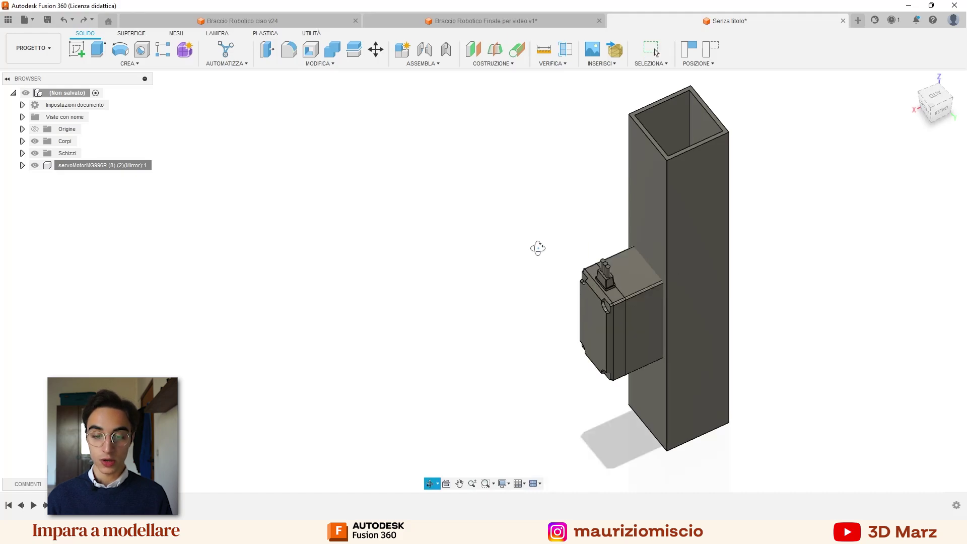
{"action": "middle_click_drag", "start_coordinate": [538, 247], "coordinate": [689, 208], "text": "shift"}
Step: Orbit around the tube to check the horn against its side face and open top
{"action": "scroll", "coordinate": [608, 236], "scroll_direction": "down", "scroll_amount": 3}
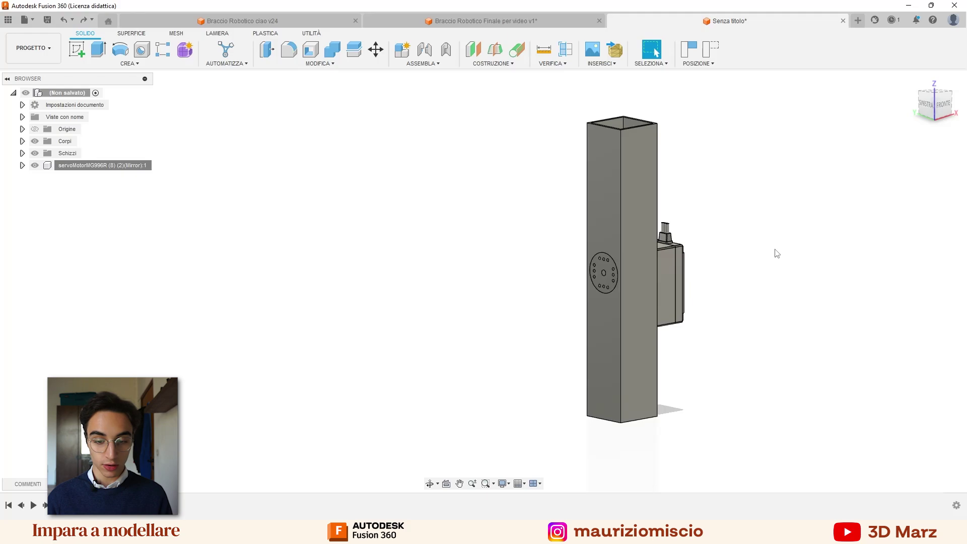
{"action": "scroll", "coordinate": [722, 247], "scroll_direction": "up", "scroll_amount": 3}
{"action": "scroll", "coordinate": [724, 210], "scroll_direction": "down", "scroll_amount": 1}
{"action": "middle_click_drag", "start_coordinate": [654, 212], "coordinate": [655, 216], "text": "shift"}
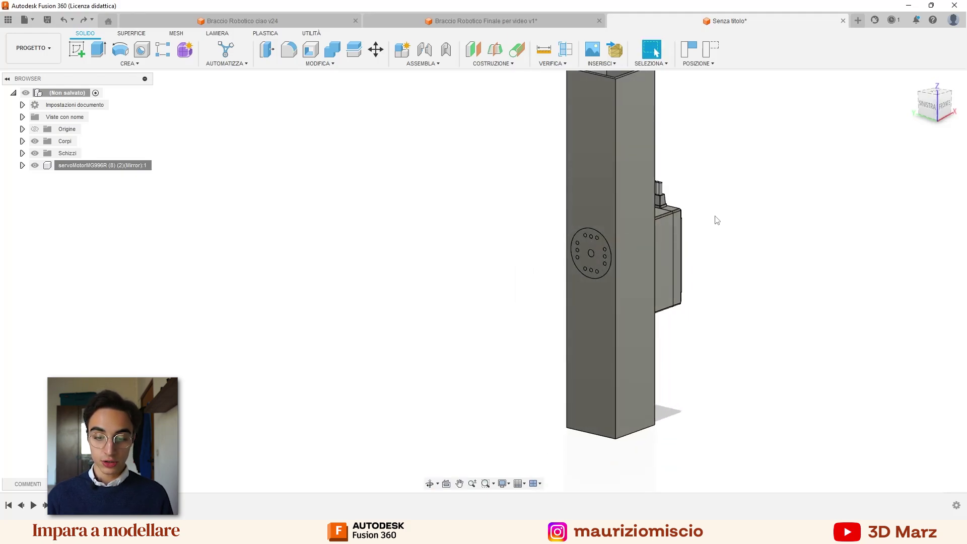
{"action": "left_click", "coordinate": [589, 180]}
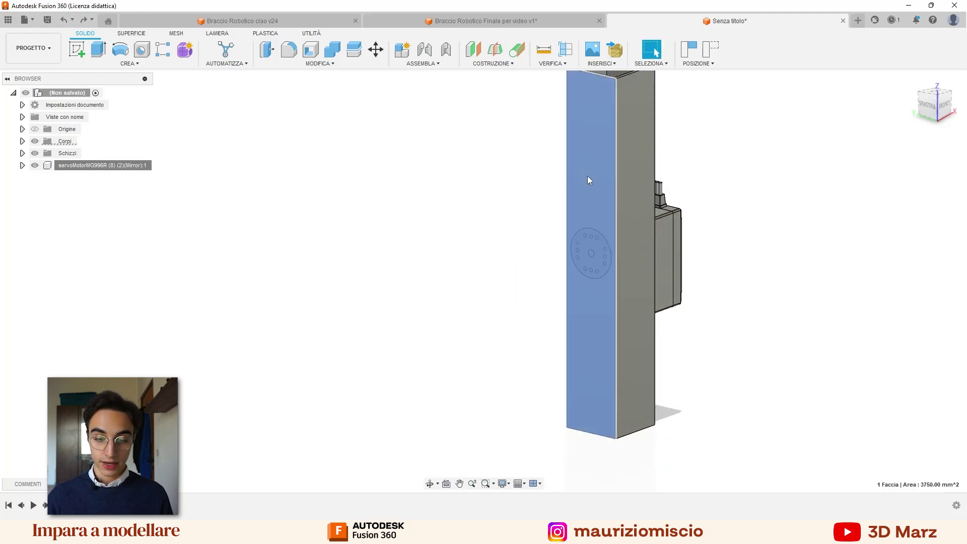
{"action": "left_click", "coordinate": [466, 210]}
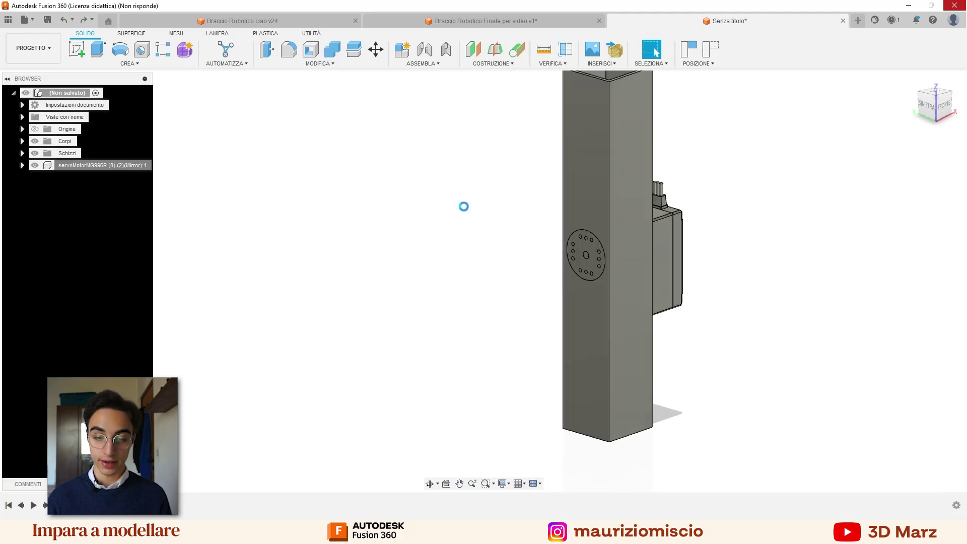
{"action": "mouse_move", "coordinate": [761, 237]}
{"action": "middle_mouse_down", "text": "shift"}
{"action": "mouse_move", "coordinate": [711, 310]}
{"action": "mouse_move", "coordinate": [751, 242]}
{"action": "mouse_move", "coordinate": [737, 245]}
{"action": "middle_mouse_up", "text": "shift"}
Step: Start a sketch (Crea schizzo) on the tube face with the horn outline, keeping the servo's new position
{"action": "left_click", "coordinate": [573, 155]}
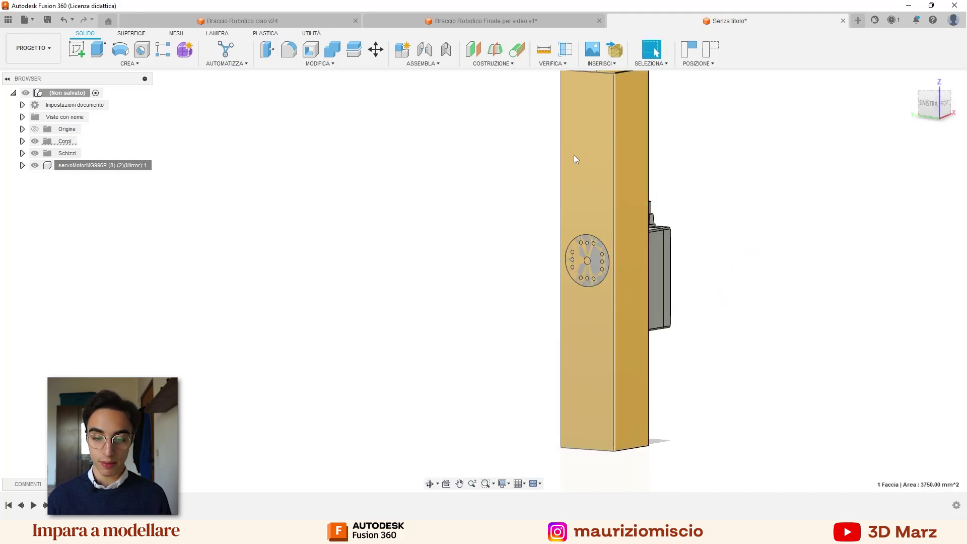
{"action": "right_click", "coordinate": [579, 151]}
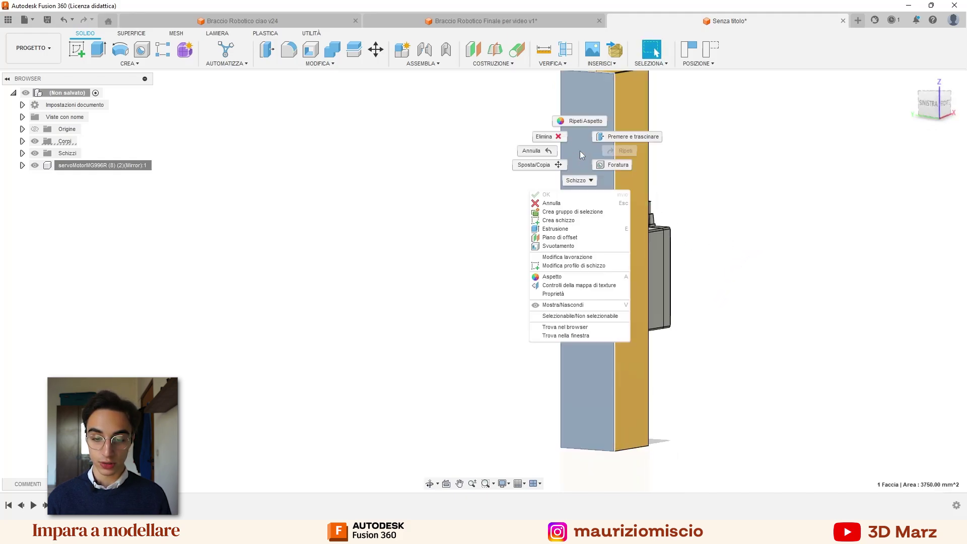
{"action": "left_click", "coordinate": [576, 221]}
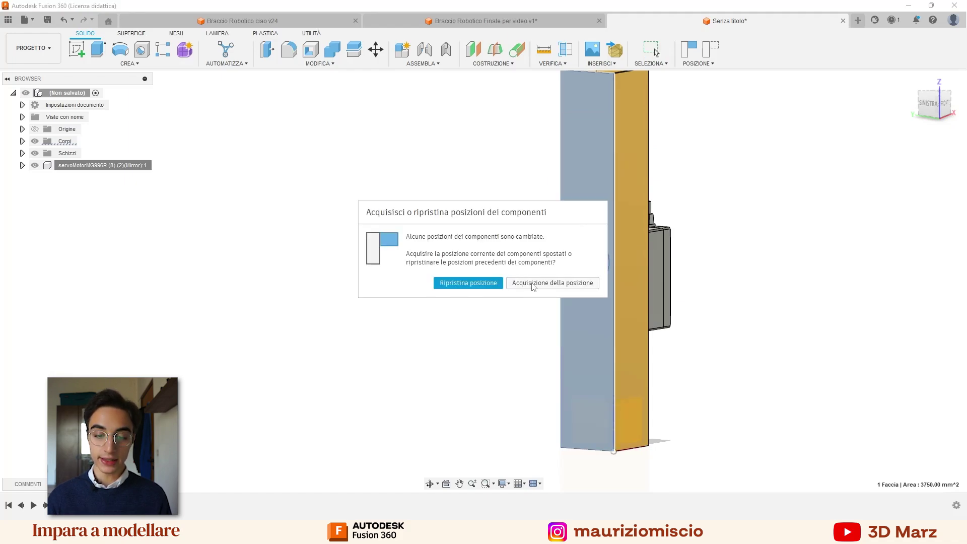
{"action": "left_click", "coordinate": [533, 283]}
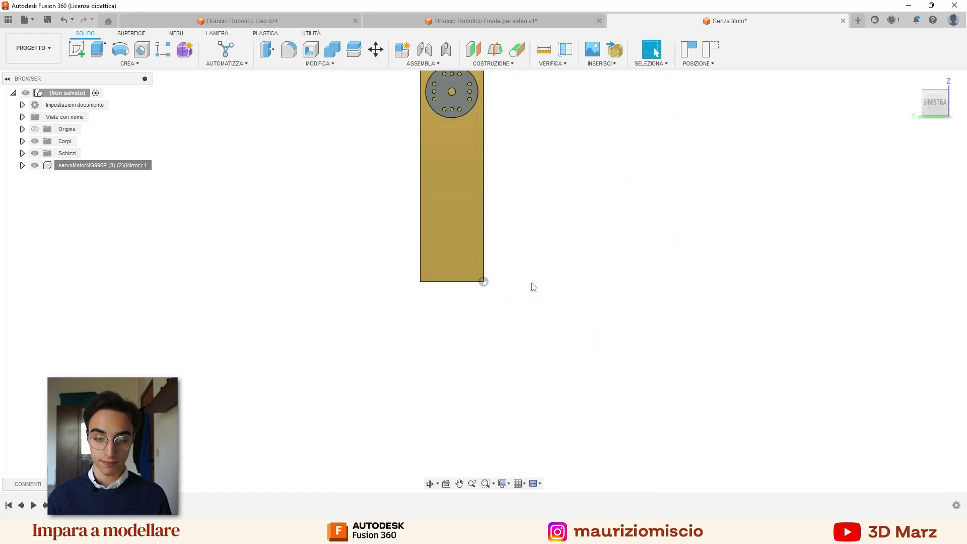
{"action": "middle_click_drag", "start_coordinate": [576, 190], "coordinate": [641, 361]}
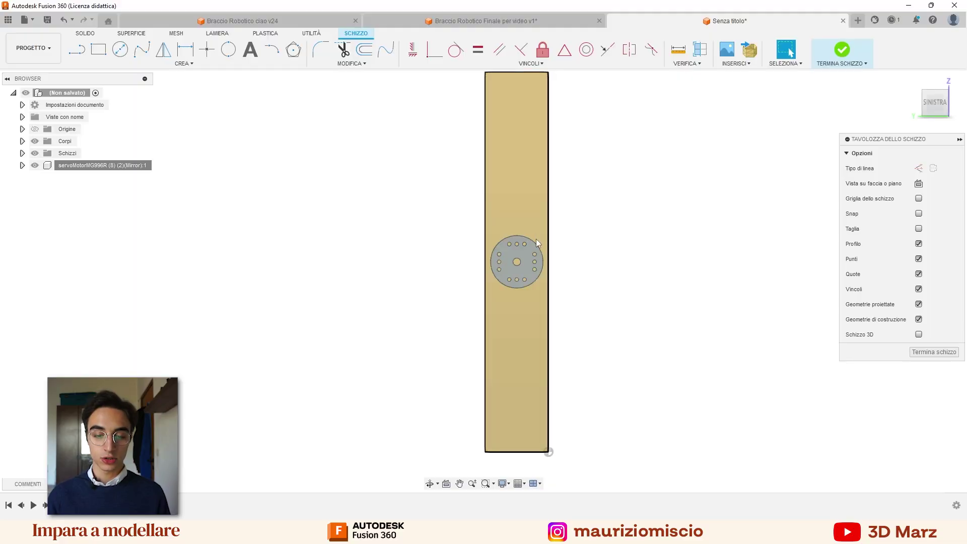
Step: Project the servo horn's outer circular edge into the sketch
{"action": "scroll", "coordinate": [536, 249], "scroll_direction": "up", "scroll_amount": 2}
{"action": "scroll", "coordinate": [536, 249], "scroll_direction": "up", "scroll_amount": 2}
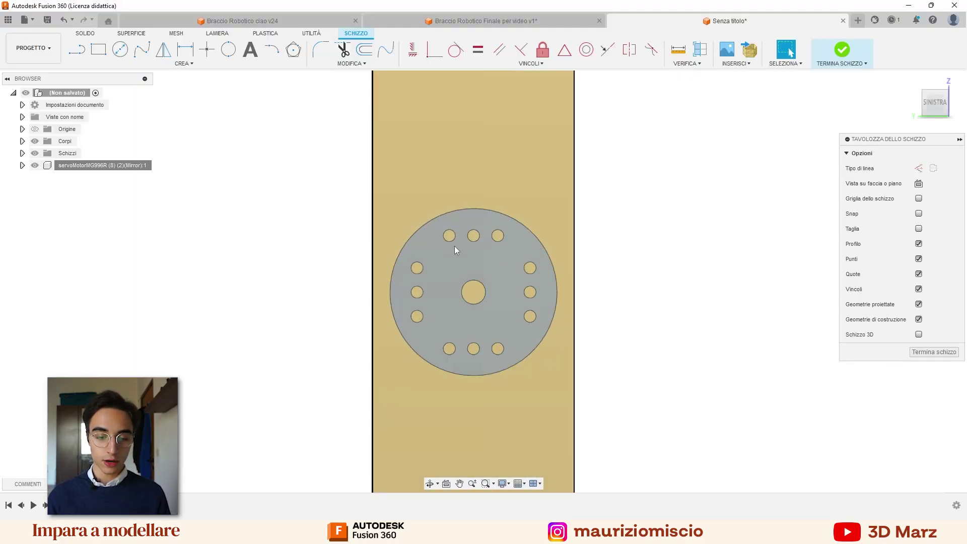
{"action": "scroll", "coordinate": [455, 246], "scroll_direction": "down", "scroll_amount": 1}
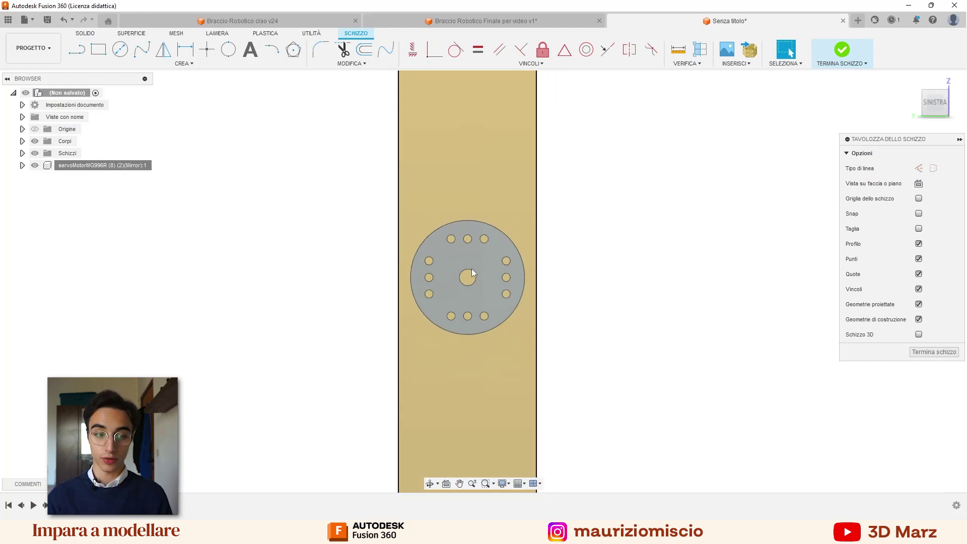
{"action": "left_click", "coordinate": [120, 51]}
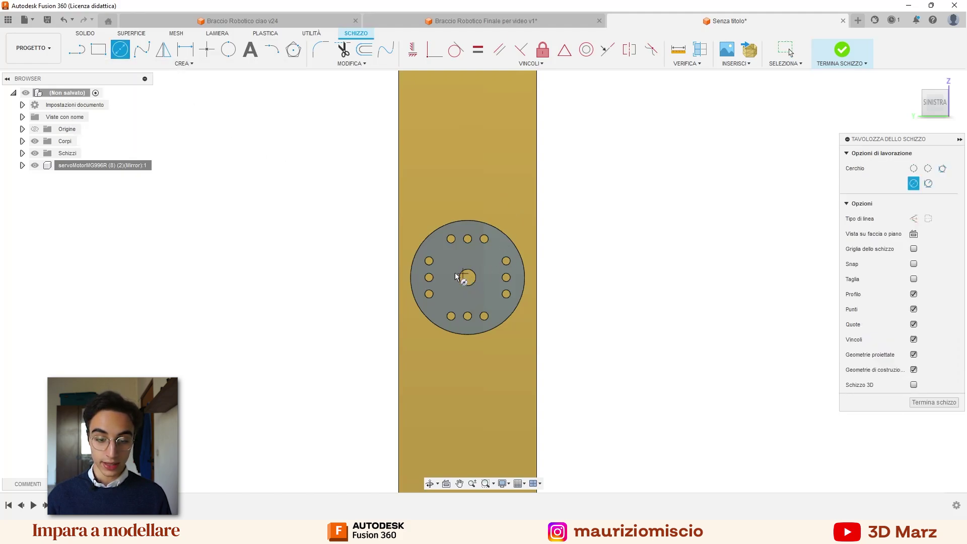
{"action": "key", "text": "Escape"}
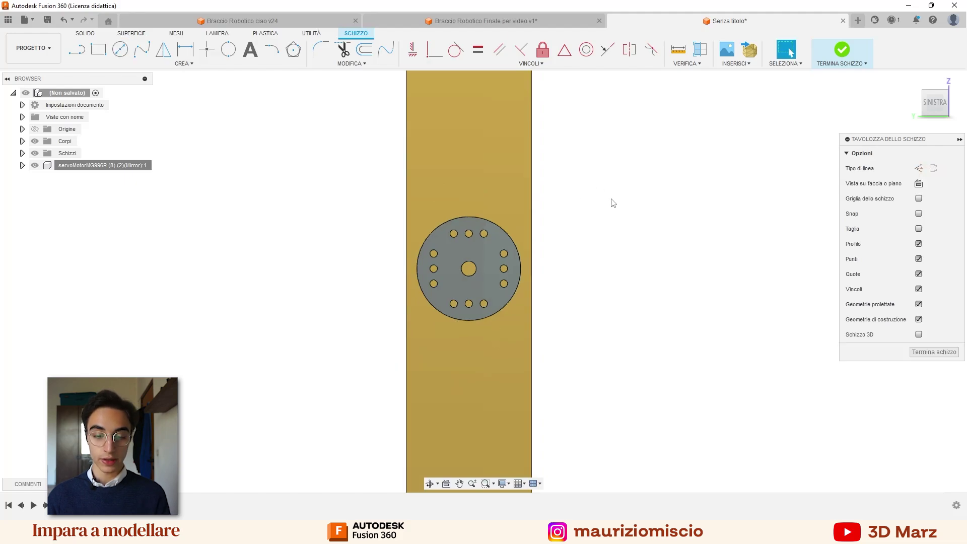
{"action": "key", "text": "p"}
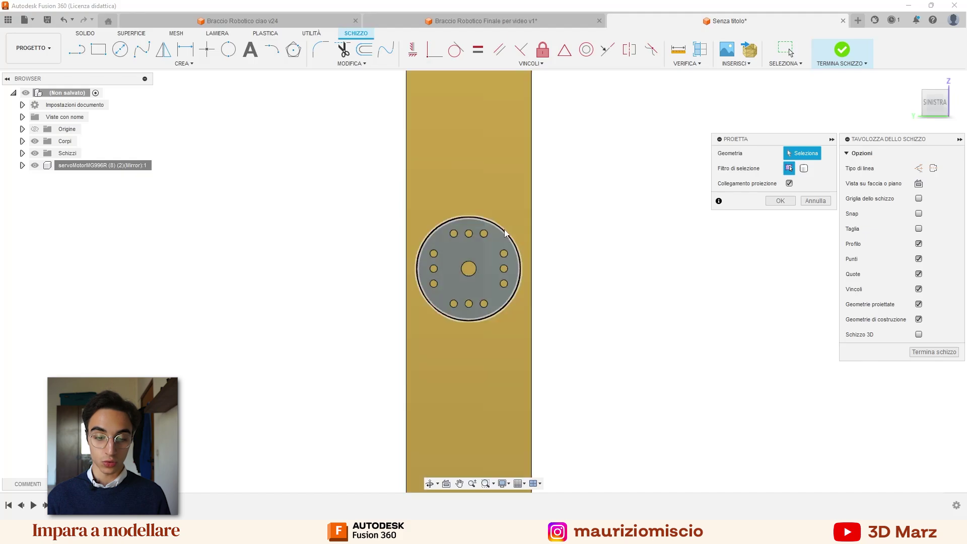
{"action": "left_click", "coordinate": [502, 233]}
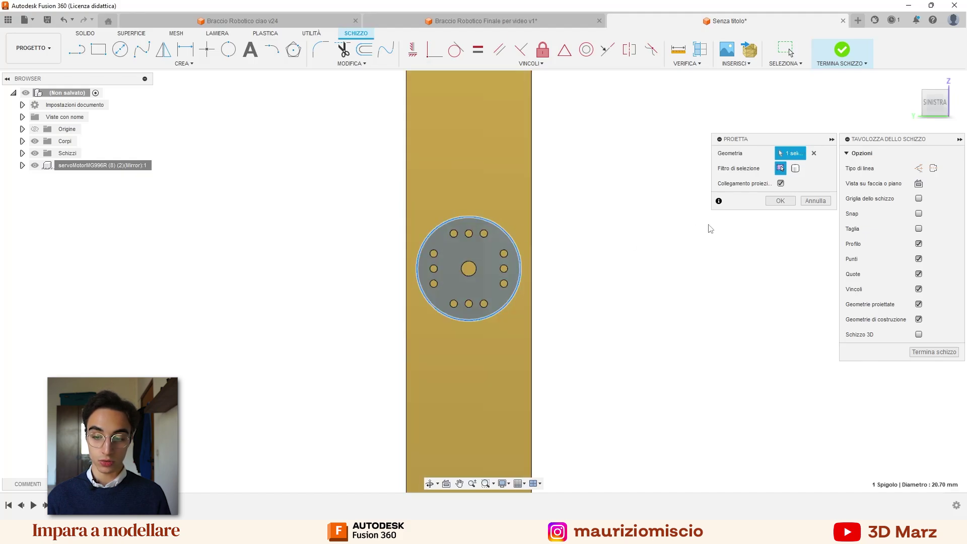
{"action": "left_click", "coordinate": [780, 200]}
Step: Offset the projected circle outward by 1 mm
{"action": "scroll", "coordinate": [514, 237], "scroll_direction": "up", "scroll_amount": 5}
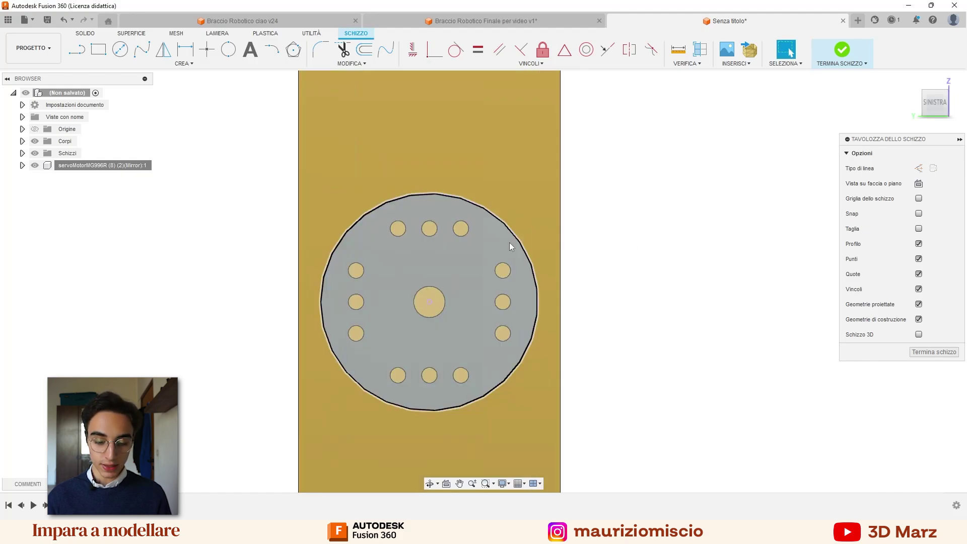
{"action": "key", "text": "o"}
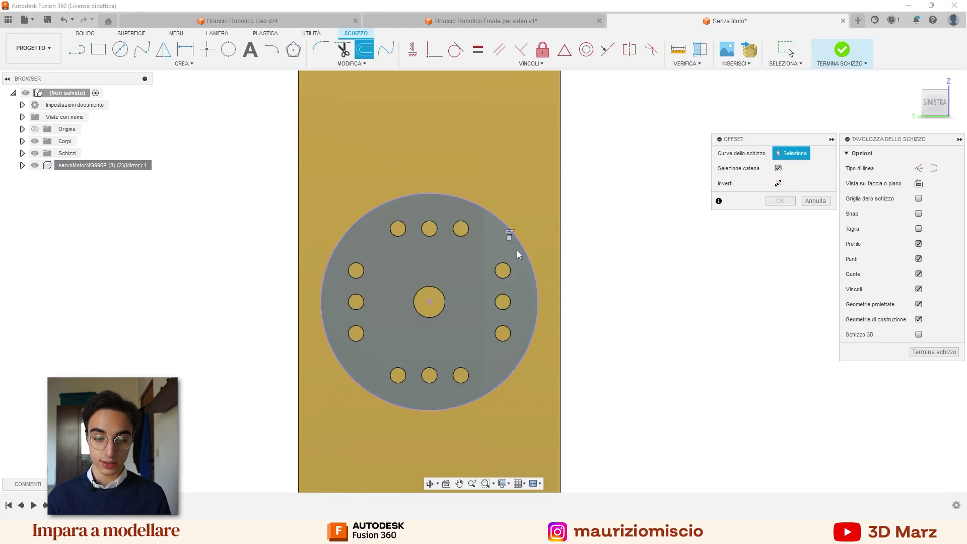
{"action": "left_click", "coordinate": [522, 245]}
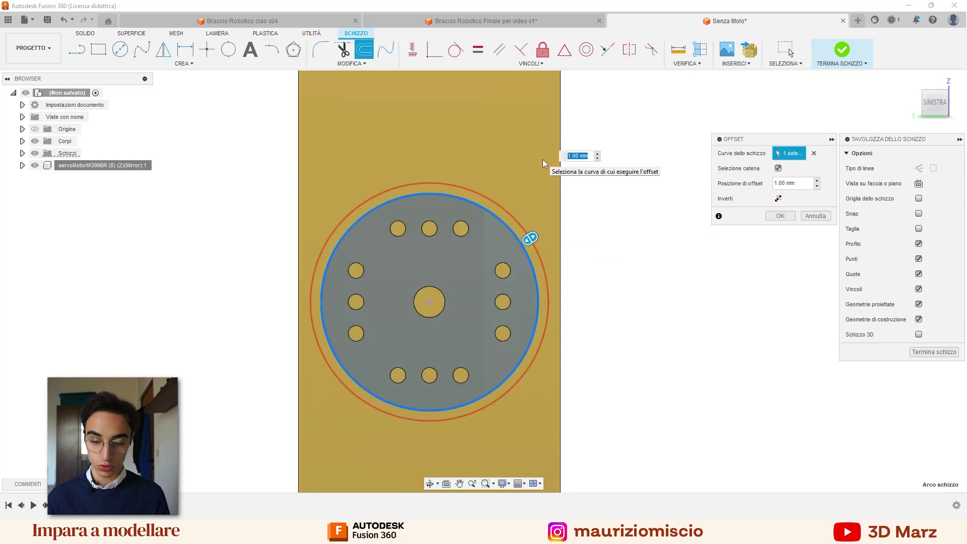
{"action": "key", "text": "Return"}
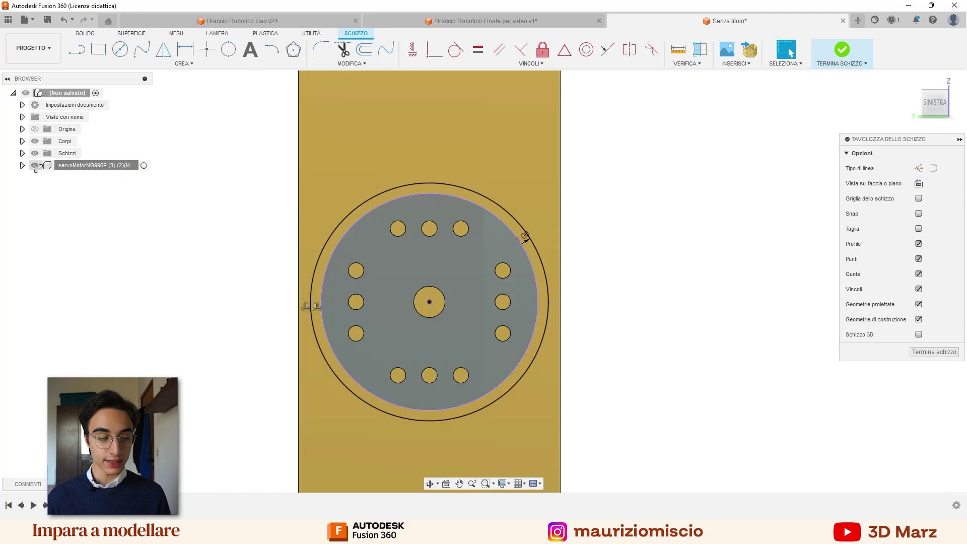
Step: Toggle the servoMotor visibility and select the inner circle and outer ring profiles
{"action": "left_click", "coordinate": [35, 165]}
{"action": "left_click", "coordinate": [34, 165]}
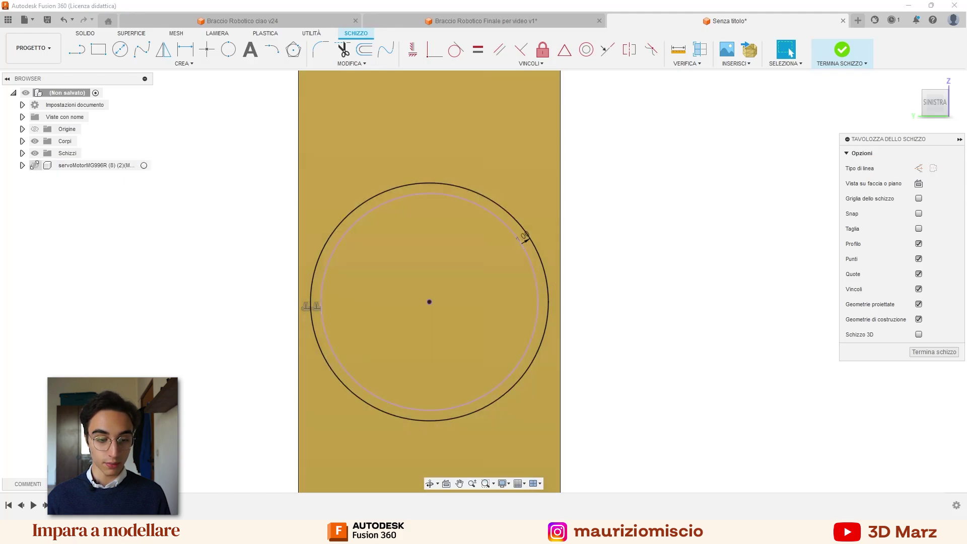
{"action": "left_click", "coordinate": [414, 319]}
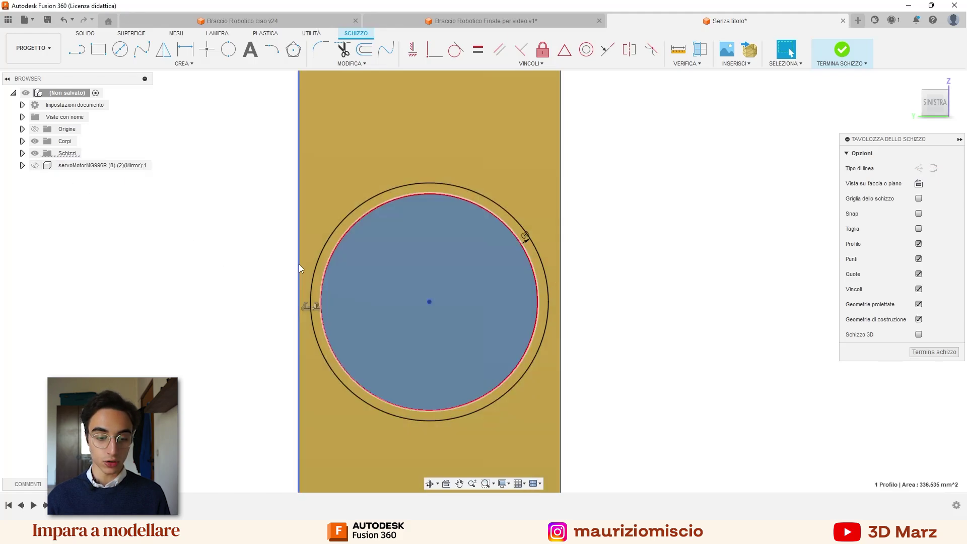
{"action": "left_click", "coordinate": [319, 272], "text": "shift"}
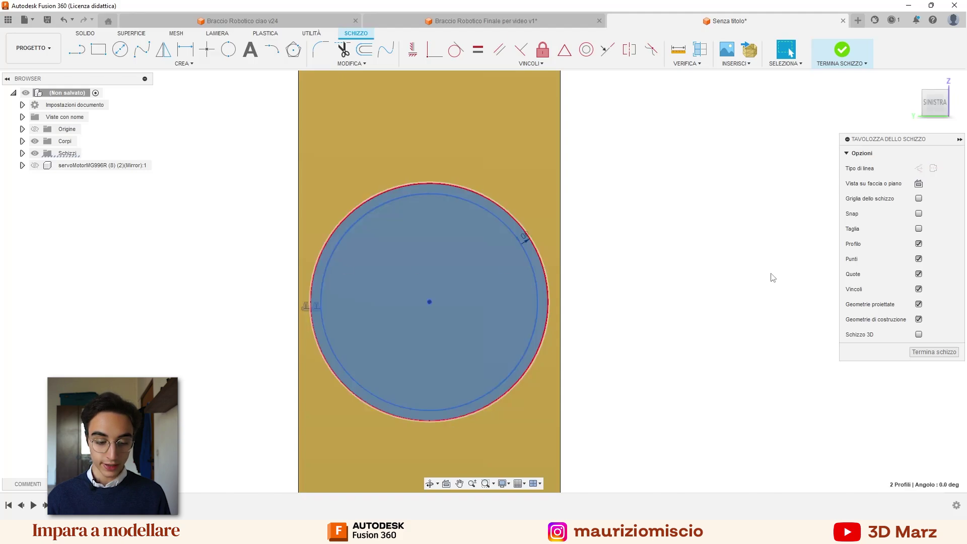
Step: Extrude the two circular profiles -1.5 mm as a cut into the yellow block
{"action": "key", "text": "e"}
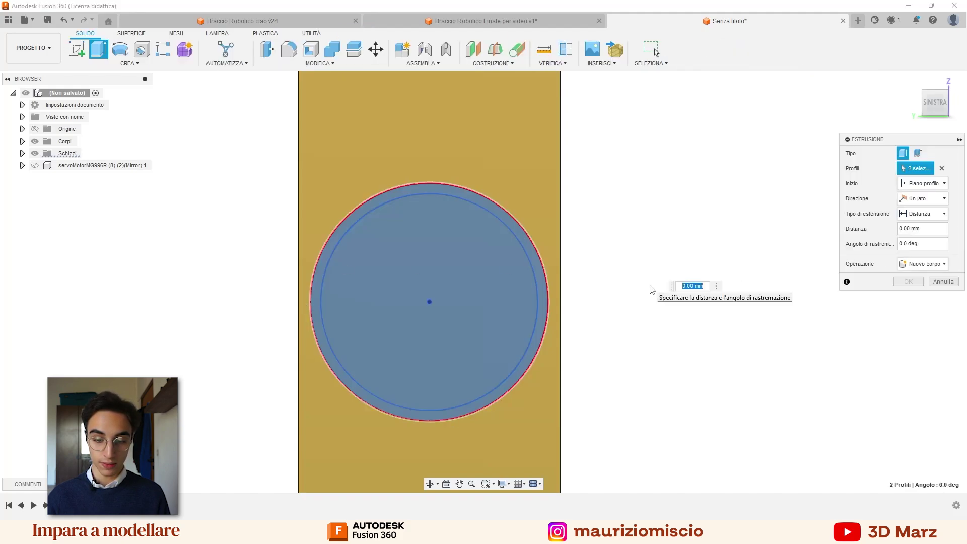
{"action": "scroll", "coordinate": [650, 290], "scroll_direction": "down", "scroll_amount": 3}
{"action": "scroll", "coordinate": [643, 277], "scroll_direction": "down", "scroll_amount": 3}
{"action": "scroll", "coordinate": [645, 240], "scroll_direction": "down", "scroll_amount": 1}
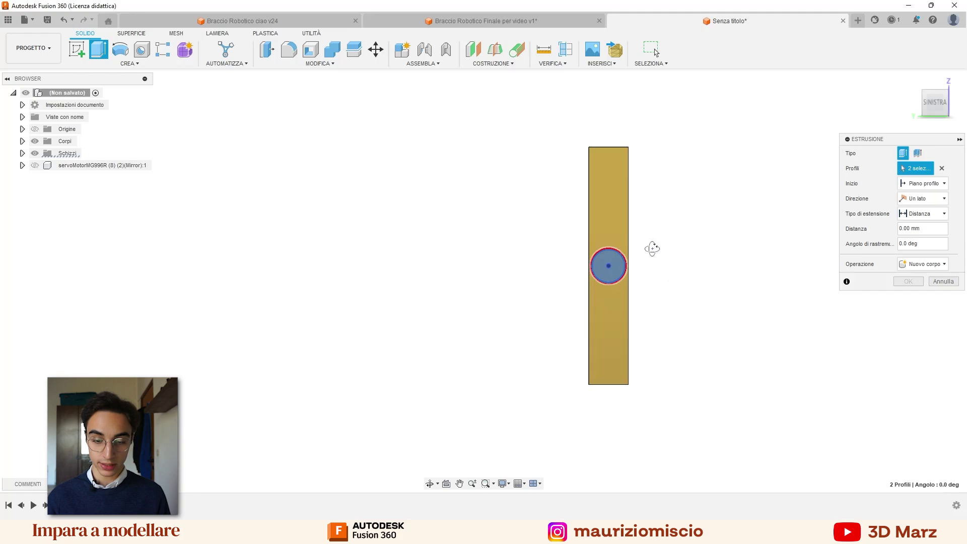
{"action": "middle_click_drag", "start_coordinate": [652, 248], "coordinate": [761, 298], "text": "shift"}
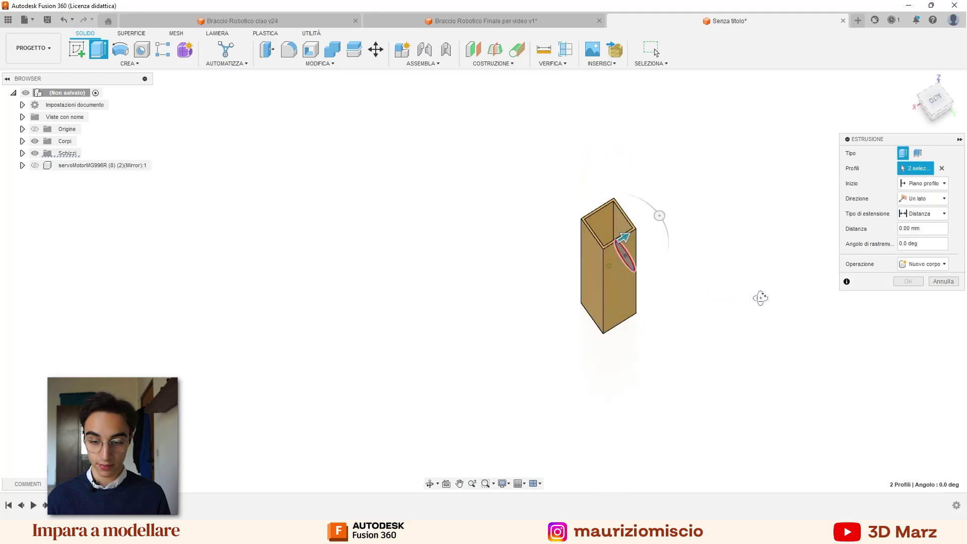
{"action": "scroll", "coordinate": [690, 267], "scroll_direction": "up", "scroll_amount": 4}
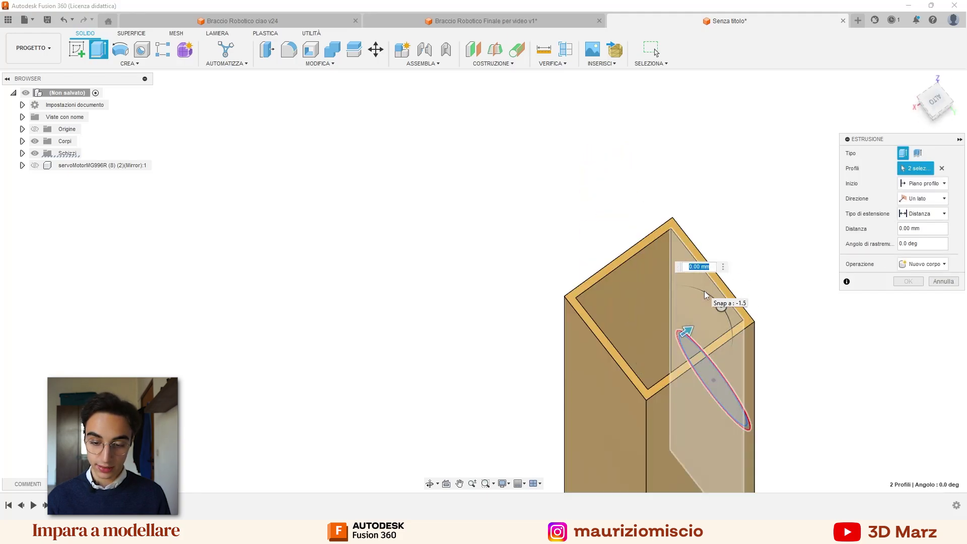
{"action": "type", "text": "-1.5"}
{"action": "key", "text": "Return"}
{"action": "mouse_move", "coordinate": [708, 295]}
{"action": "middle_mouse_down", "text": "shift"}
{"action": "mouse_move", "coordinate": [795, 198]}
{"action": "mouse_move", "coordinate": [629, 143]}
{"action": "middle_mouse_up", "text": "shift"}
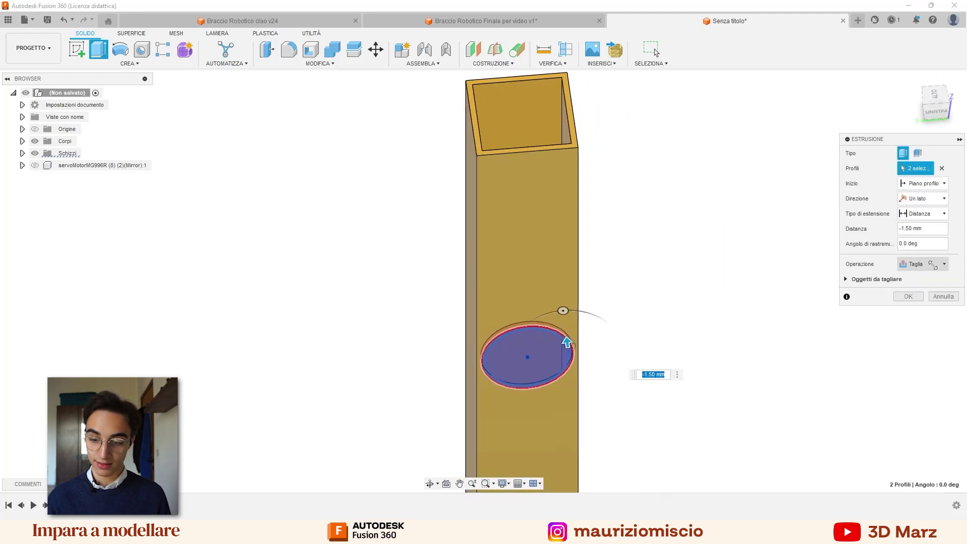
{"action": "left_click", "coordinate": [907, 296]}
Step: Show the servo motor again and orbit to inspect the horn seated in the recess
{"action": "scroll", "coordinate": [707, 260], "scroll_direction": "down", "scroll_amount": 2}
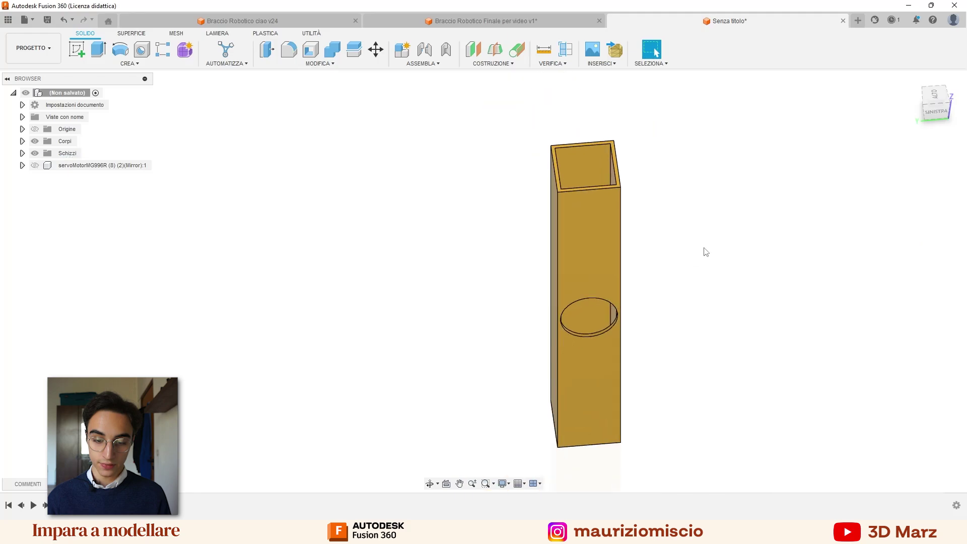
{"action": "mouse_move", "coordinate": [704, 250]}
{"action": "middle_mouse_down", "text": "shift"}
{"action": "mouse_move", "coordinate": [658, 218]}
{"action": "mouse_move", "coordinate": [643, 179]}
{"action": "mouse_move", "coordinate": [663, 176]}
{"action": "mouse_move", "coordinate": [663, 219]}
{"action": "middle_mouse_up", "text": "shift"}
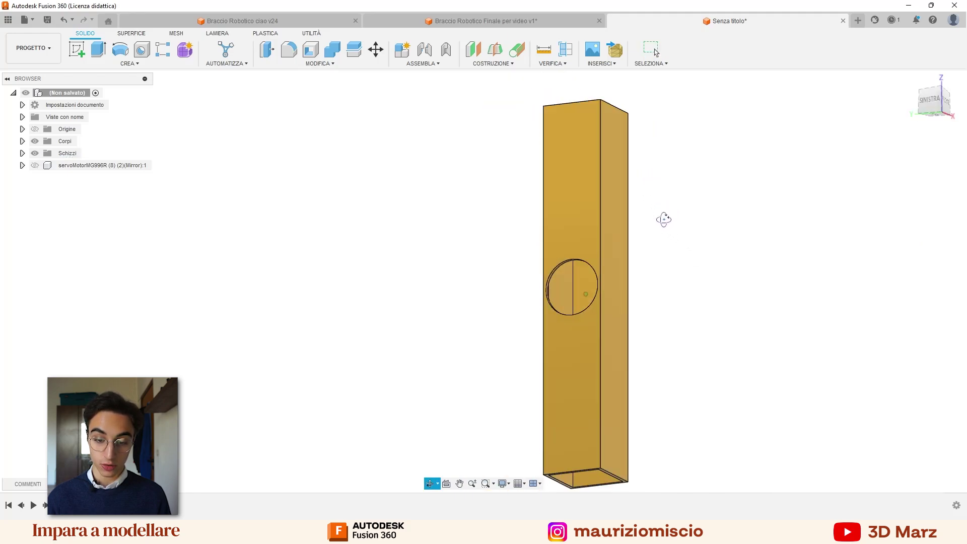
{"action": "scroll", "coordinate": [663, 291], "scroll_direction": "up", "scroll_amount": 2}
{"action": "scroll", "coordinate": [674, 287], "scroll_direction": "up", "scroll_amount": 2}
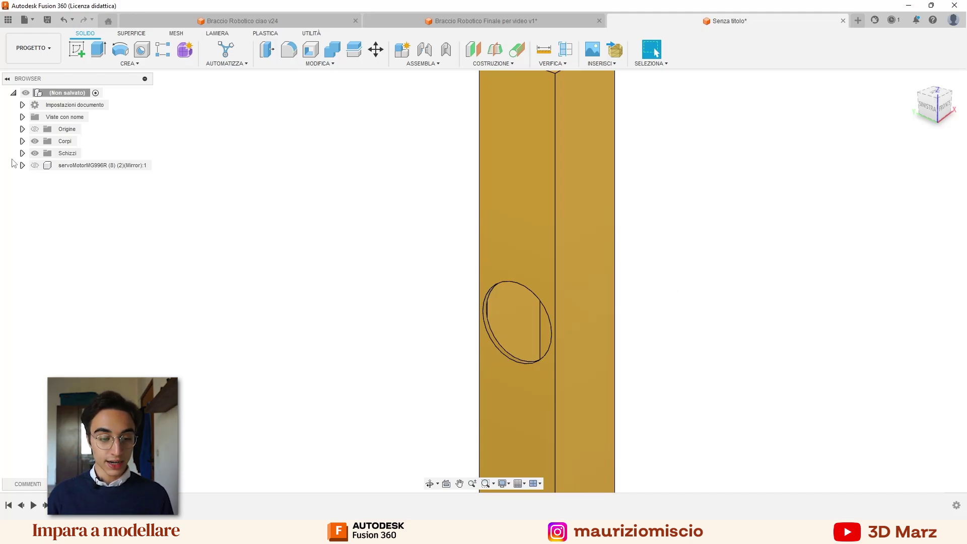
{"action": "left_click", "coordinate": [35, 166]}
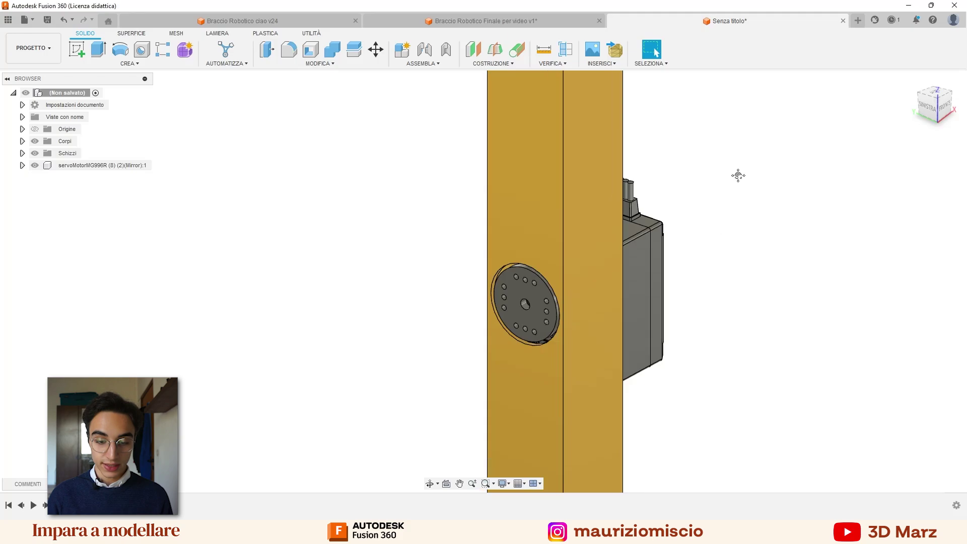
{"action": "scroll", "coordinate": [720, 172], "scroll_direction": "up", "scroll_amount": 3}
{"action": "mouse_move", "coordinate": [717, 172]}
{"action": "middle_mouse_down", "text": "shift"}
{"action": "mouse_move", "coordinate": [659, 136]}
{"action": "mouse_move", "coordinate": [609, 186]}
{"action": "middle_mouse_up", "text": "shift"}
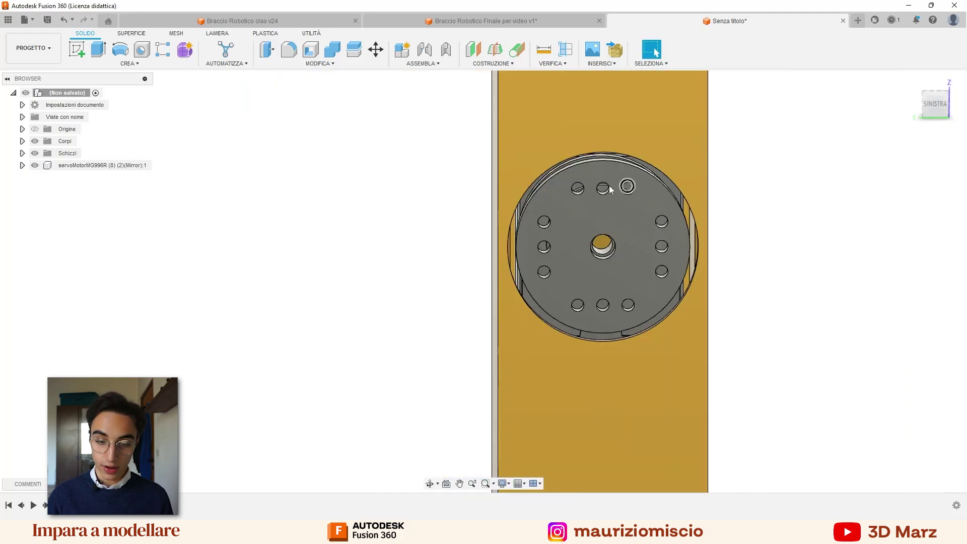
{"action": "scroll", "coordinate": [728, 190], "scroll_direction": "down", "scroll_amount": 2}
{"action": "middle_click_drag", "start_coordinate": [727, 189], "coordinate": [655, 52], "text": "shift"}
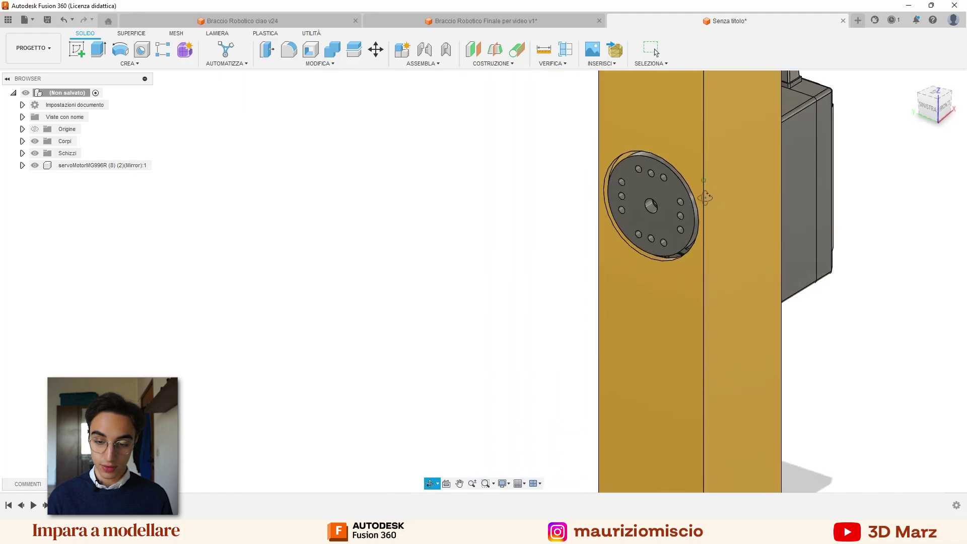
{"action": "scroll", "coordinate": [519, 201], "scroll_direction": "down", "scroll_amount": 2}
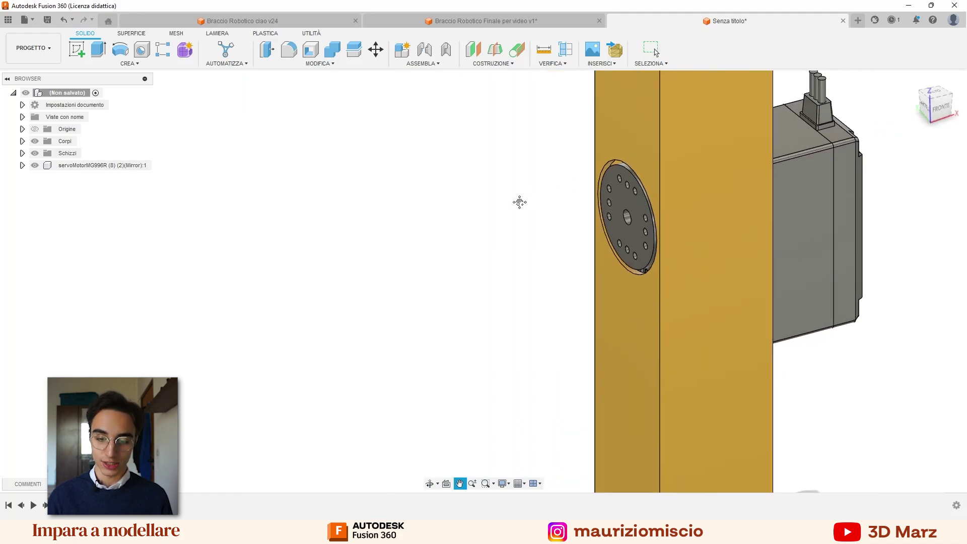
{"action": "scroll", "coordinate": [504, 214], "scroll_direction": "down", "scroll_amount": 1}
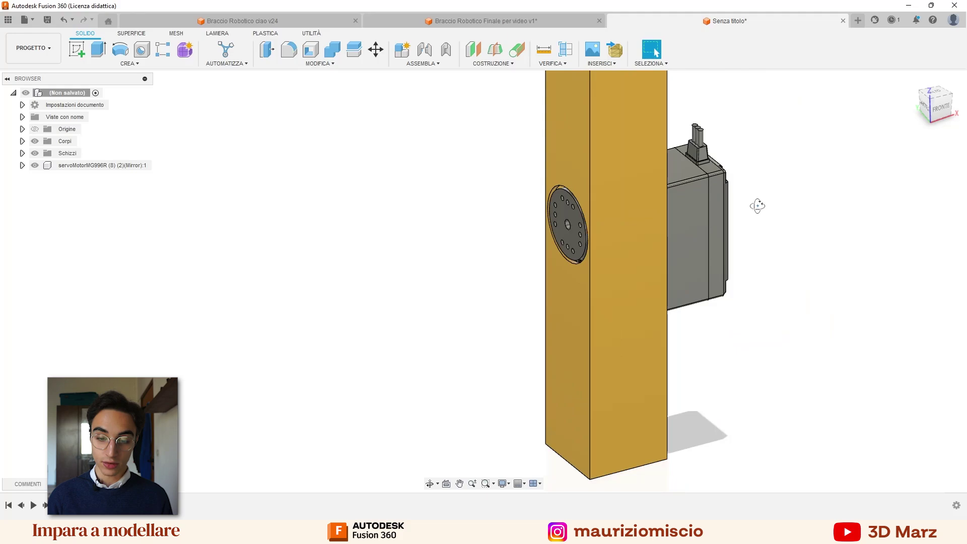
Step: Create a new sketch on the block face behind the servo
{"action": "mouse_move", "coordinate": [758, 205]}
{"action": "middle_mouse_down", "text": "shift"}
{"action": "mouse_move", "coordinate": [655, 188]}
{"action": "mouse_move", "coordinate": [625, 165]}
{"action": "middle_mouse_up", "text": "shift"}
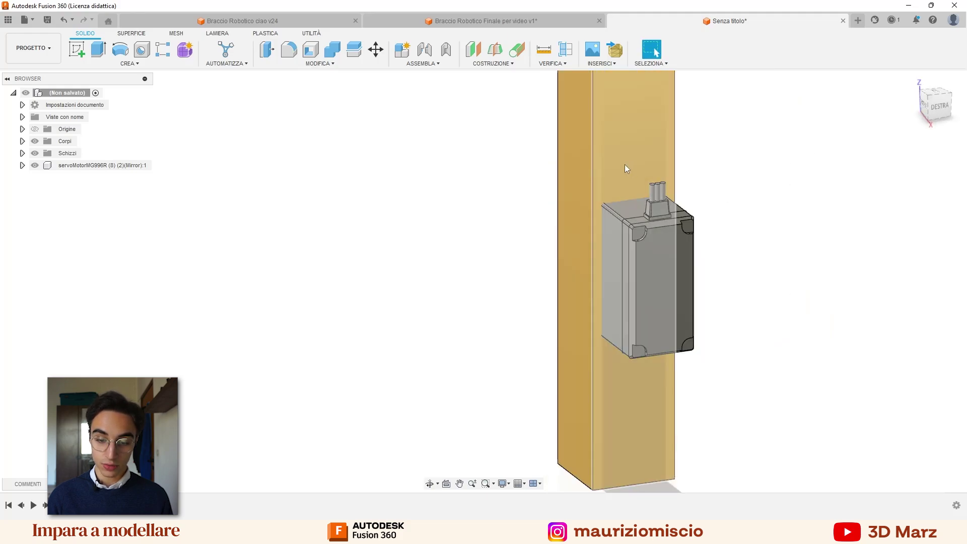
{"action": "left_click", "coordinate": [625, 164]}
{"action": "right_click", "coordinate": [625, 165]}
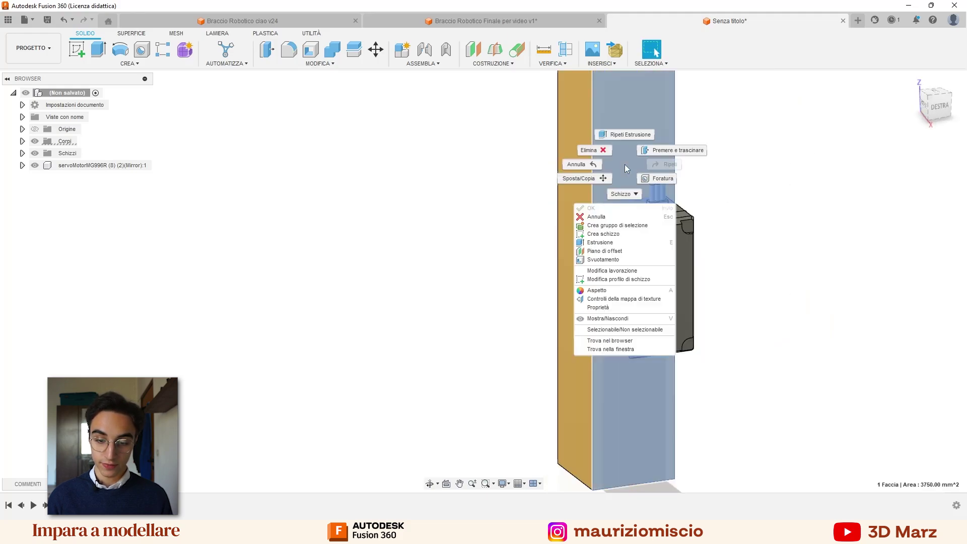
{"action": "left_click", "coordinate": [613, 234]}
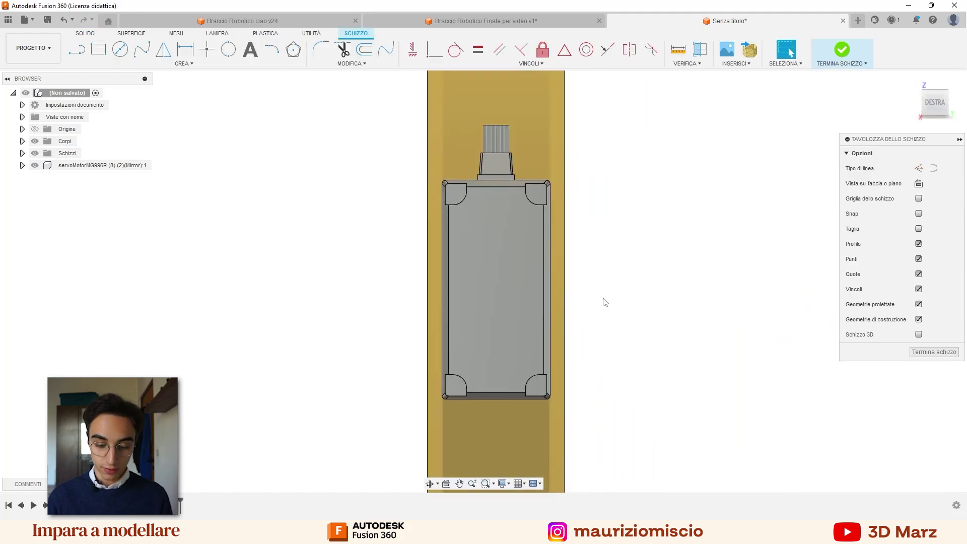
Step: Project the servo outline's top and left edges into the sketch
{"action": "key", "text": "p"}
{"action": "scroll", "coordinate": [552, 192], "scroll_direction": "up", "scroll_amount": 2}
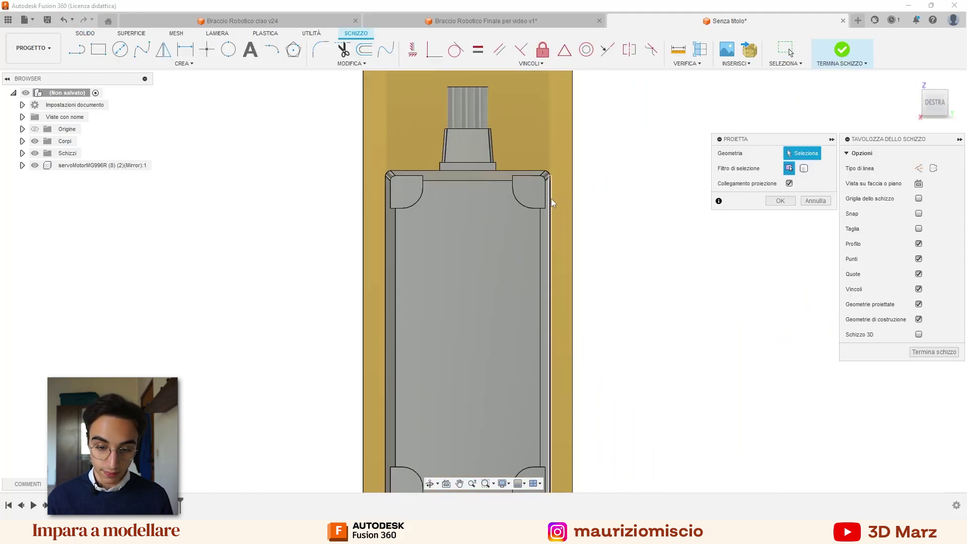
{"action": "scroll", "coordinate": [408, 173], "scroll_direction": "up", "scroll_amount": 2}
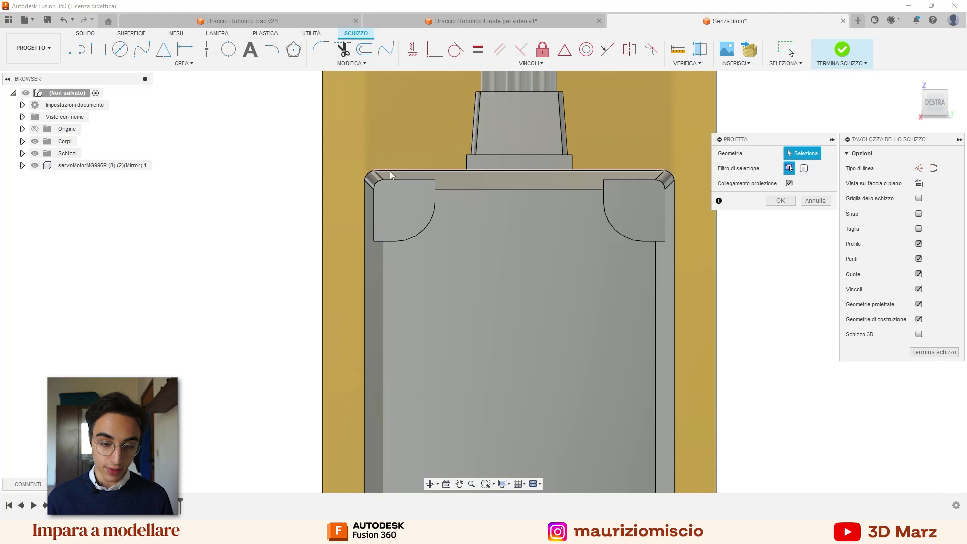
{"action": "left_click", "coordinate": [386, 172]}
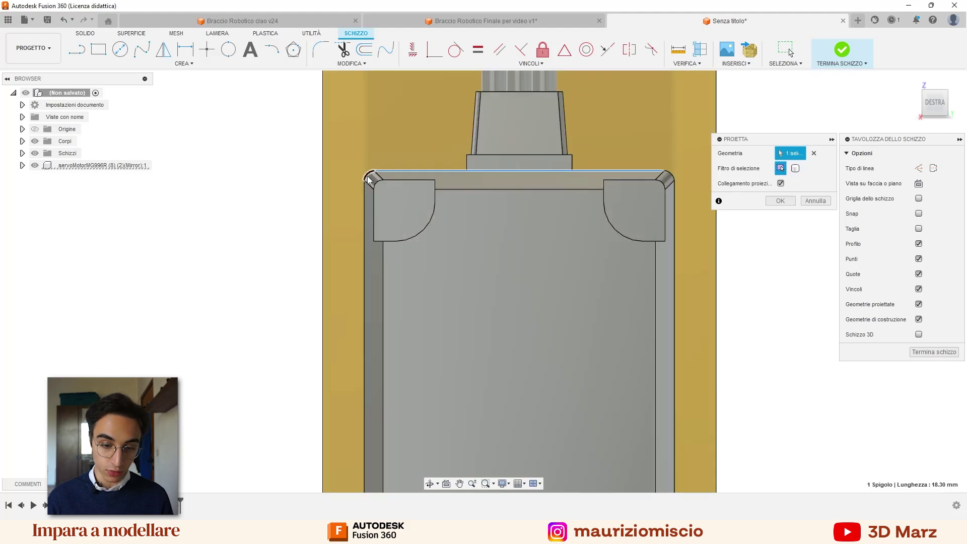
{"action": "left_click", "coordinate": [364, 201]}
{"action": "left_click", "coordinate": [367, 217]}
{"action": "middle_click_drag", "start_coordinate": [367, 403], "coordinate": [367, 151]}
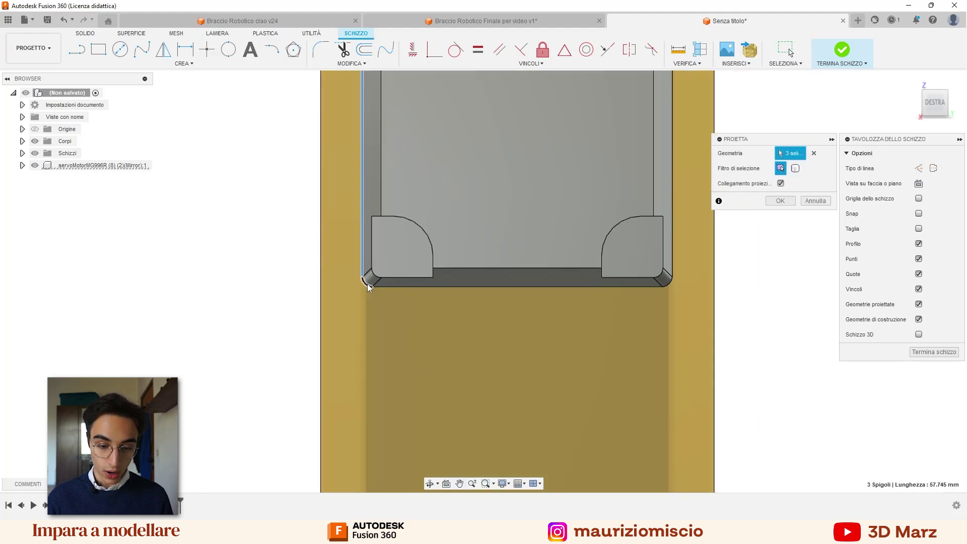
Step: Project the servo outline's bottom edge, rounded corners and right edge
{"action": "left_click", "coordinate": [372, 285]}
{"action": "left_click", "coordinate": [389, 289]}
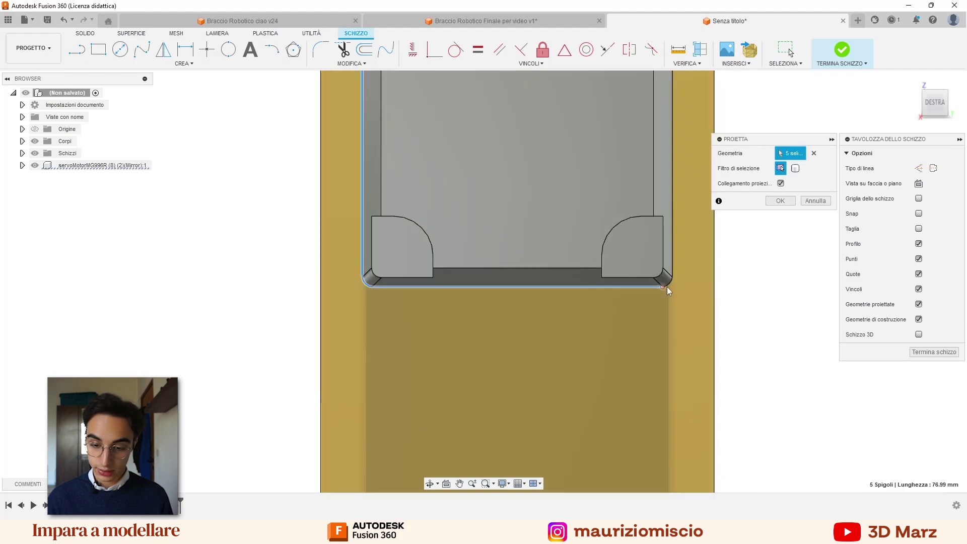
{"action": "left_click", "coordinate": [669, 289]}
{"action": "left_click", "coordinate": [674, 257]}
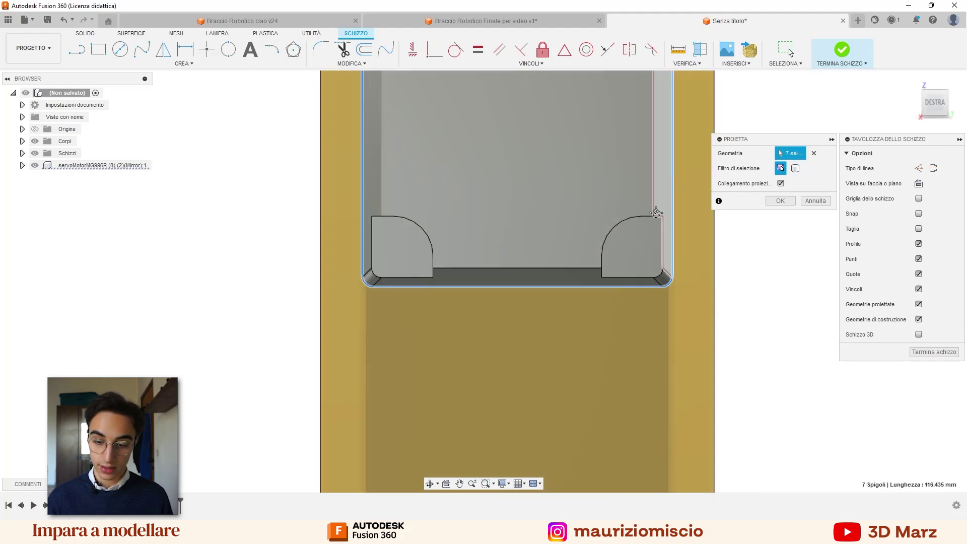
{"action": "middle_click_drag", "start_coordinate": [658, 216], "coordinate": [617, 479]}
{"action": "scroll", "coordinate": [724, 250], "scroll_direction": "down", "scroll_amount": 2}
{"action": "scroll", "coordinate": [734, 283], "scroll_direction": "down", "scroll_amount": 2}
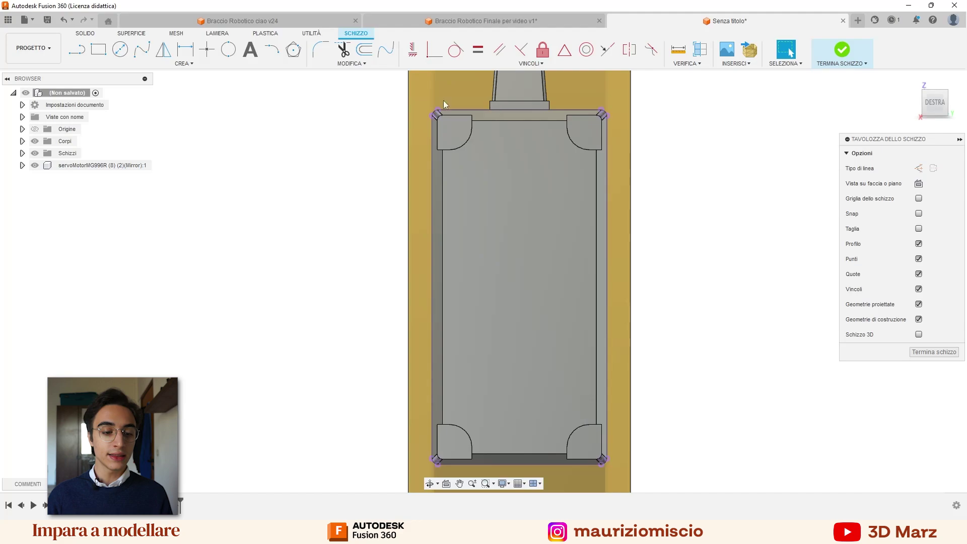
Step: Hide the servo and offset the top line and top-right corner arc by 1 mm
{"action": "left_click", "coordinate": [36, 165]}
{"action": "key", "text": "o"}
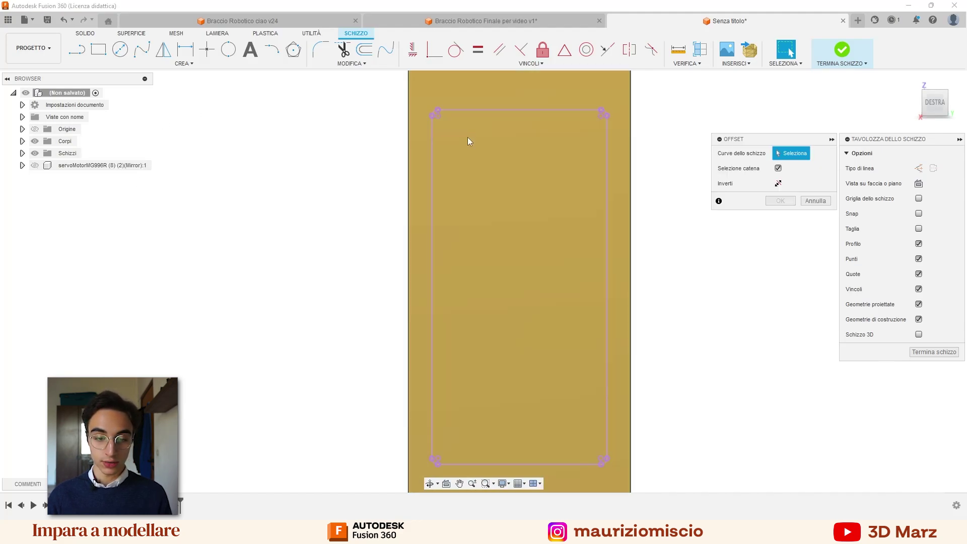
{"action": "left_click", "coordinate": [468, 110]}
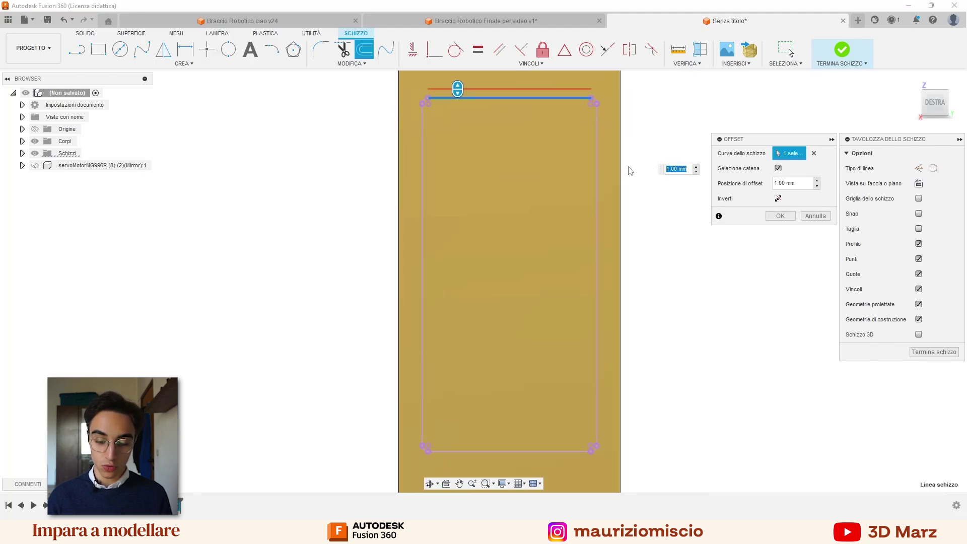
{"action": "key", "text": "Return"}
{"action": "key", "text": "o"}
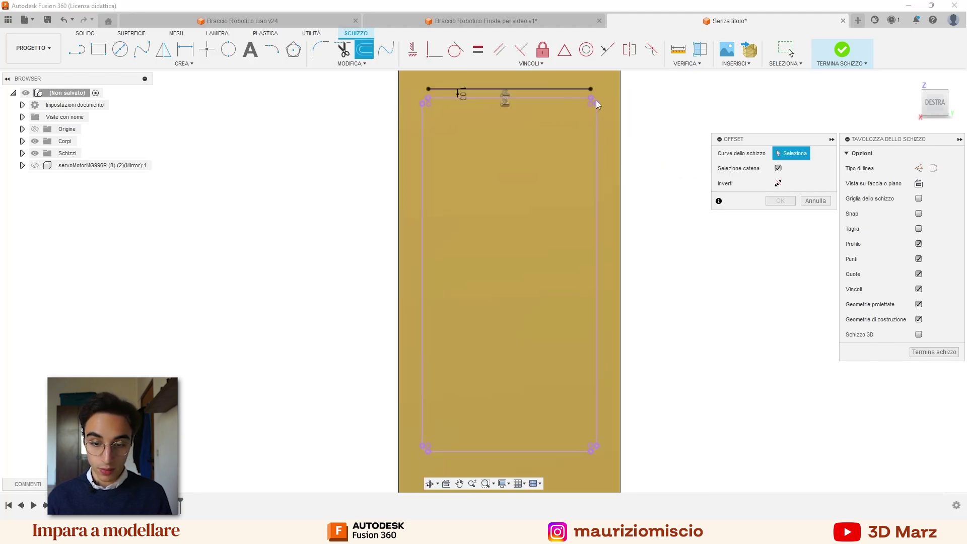
{"action": "scroll", "coordinate": [597, 103], "scroll_direction": "up", "scroll_amount": 2}
{"action": "left_click", "coordinate": [597, 103]}
{"action": "key", "text": "Return"}
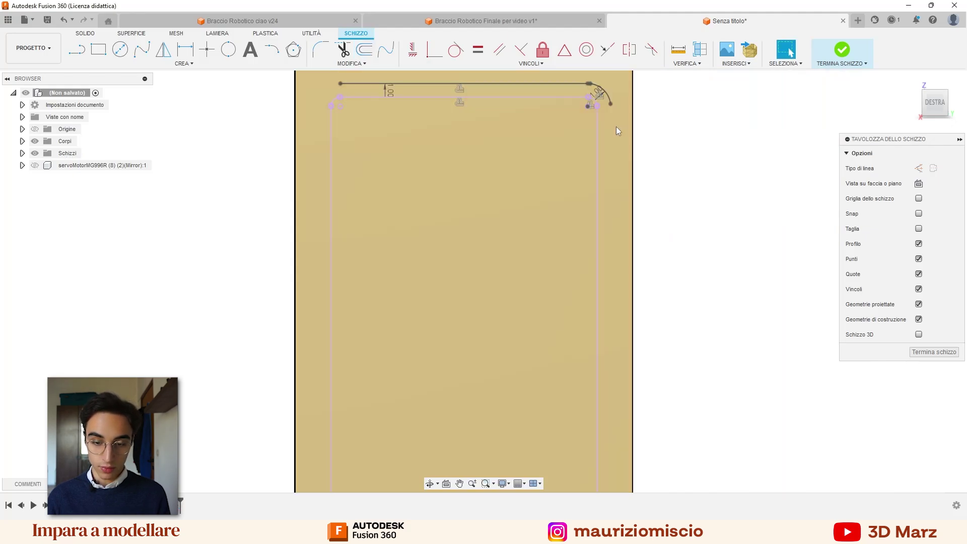
Step: Offset the right vertical line and bottom-right corner arc by 1 mm
{"action": "key", "text": "o"}
{"action": "left_click", "coordinate": [598, 142]}
{"action": "key", "text": "Return"}
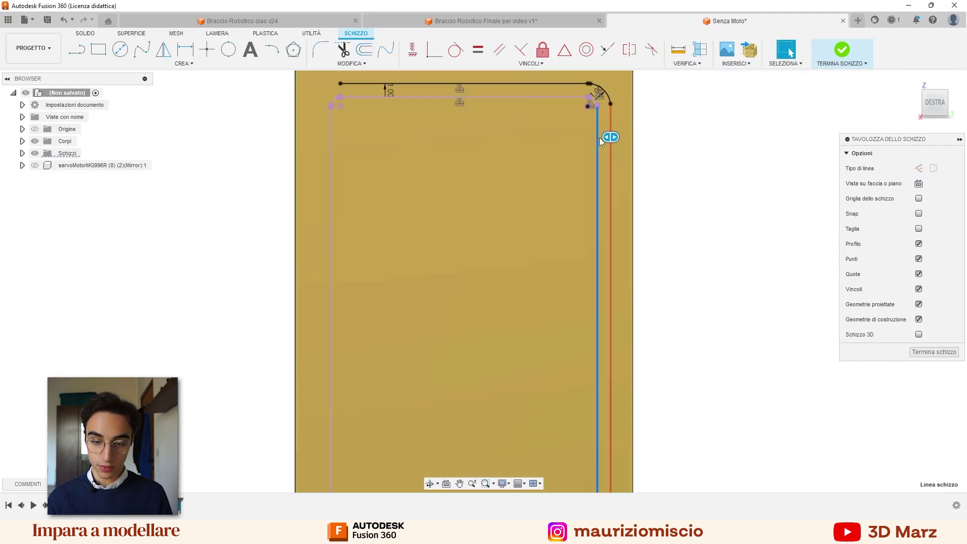
{"action": "scroll", "coordinate": [592, 116], "scroll_direction": "down", "scroll_amount": 2}
{"action": "scroll", "coordinate": [591, 216], "scroll_direction": "up", "scroll_amount": 2}
{"action": "key", "text": "p"}
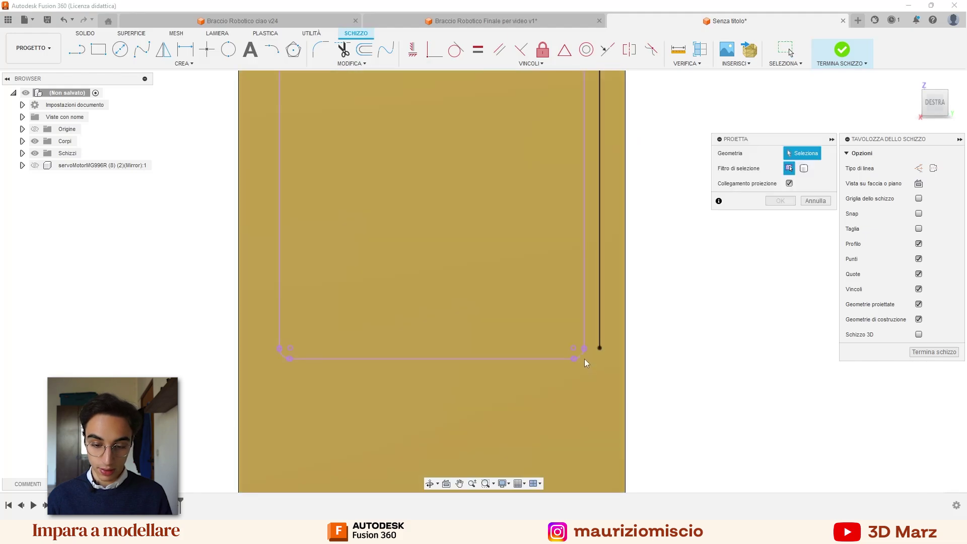
{"action": "key", "text": "o"}
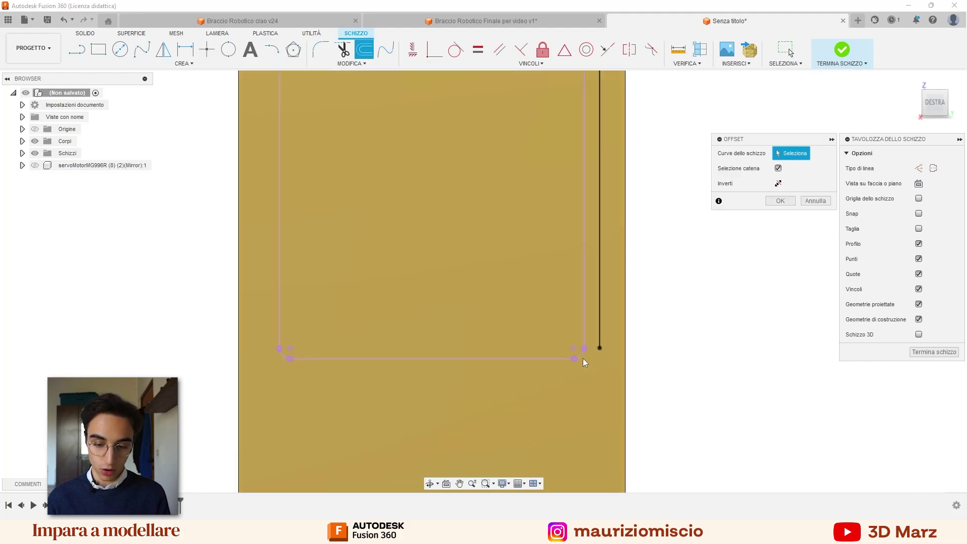
{"action": "left_click", "coordinate": [579, 358]}
{"action": "key", "text": "Return"}
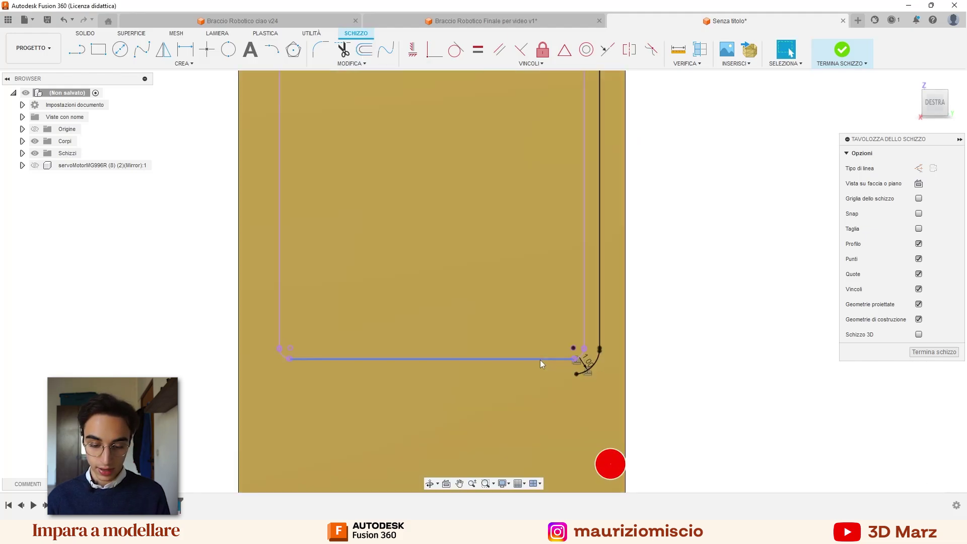
Step: Offset the bottom line, left edge and lower-left corner arc by 1 mm
{"action": "key", "text": "o"}
{"action": "left_click", "coordinate": [540, 360]}
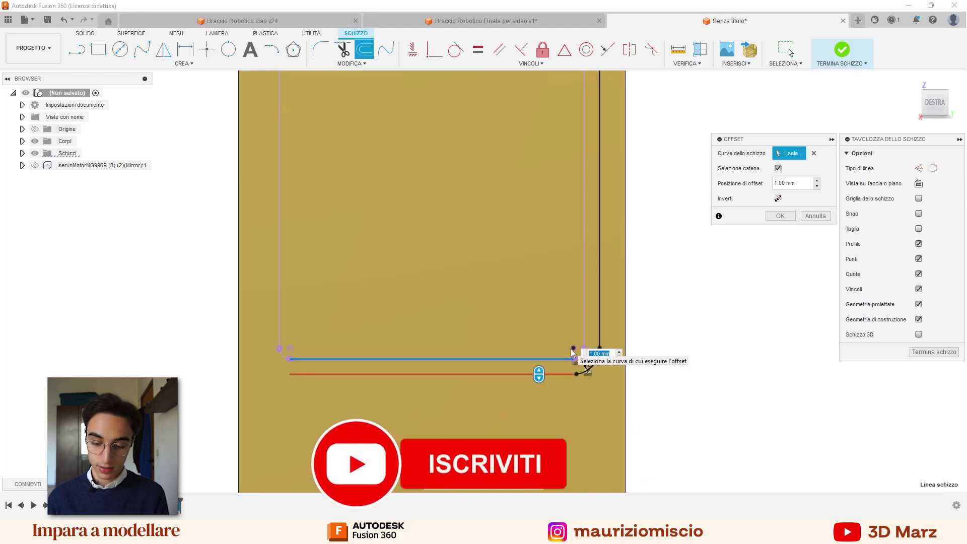
{"action": "key", "text": "Return"}
{"action": "key", "text": "o"}
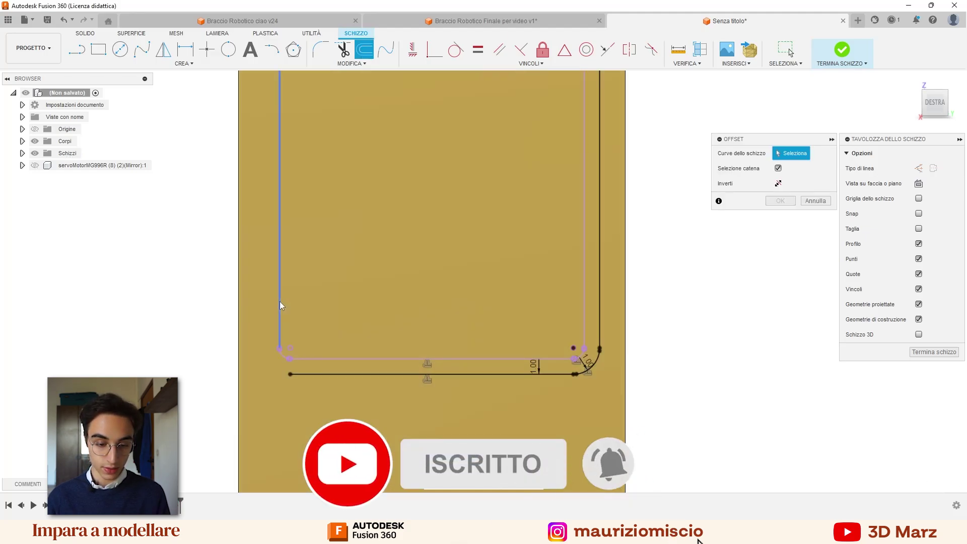
{"action": "left_click", "coordinate": [280, 301]}
{"action": "key", "text": "Return"}
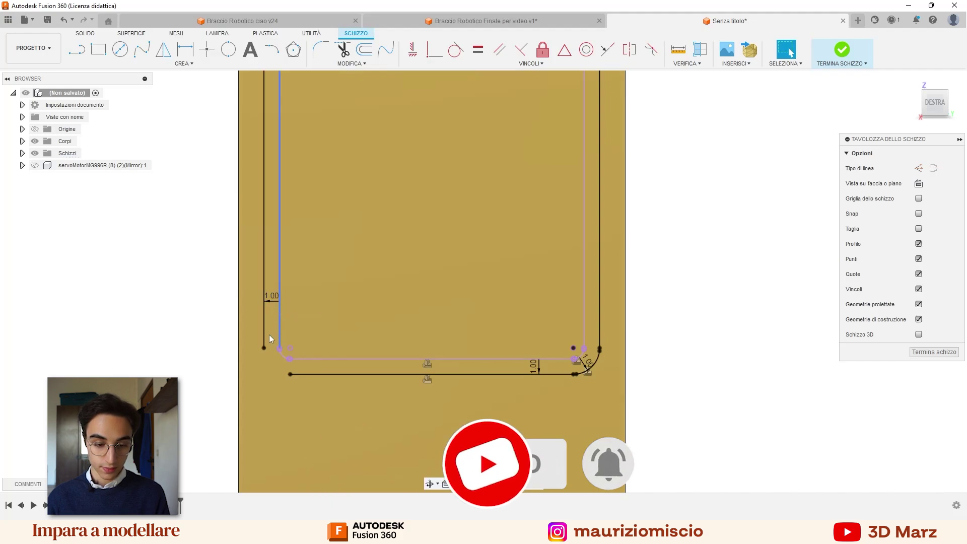
{"action": "key", "text": "o"}
{"action": "left_click", "coordinate": [282, 355]}
{"action": "key", "text": "Return"}
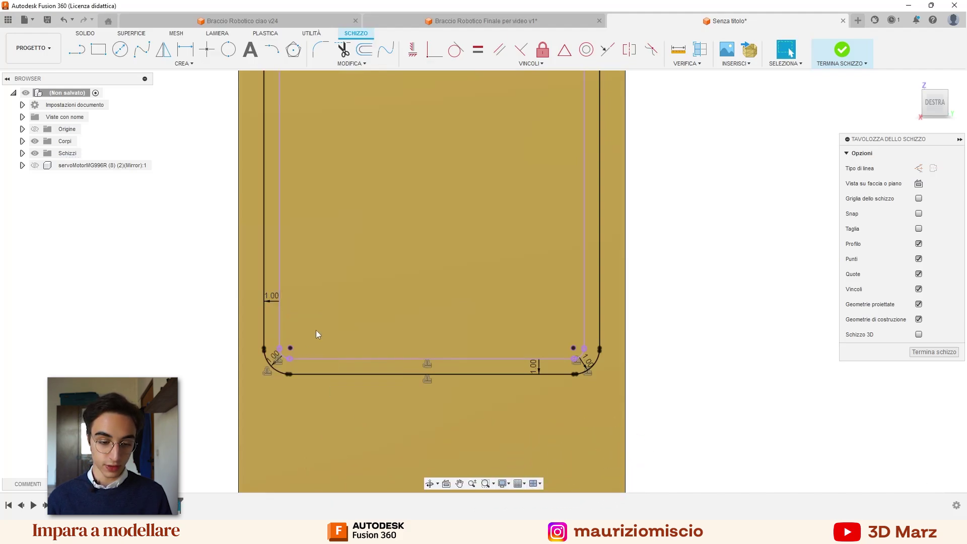
Step: Offset the top-left corner arc by 1 mm and fit the sketch in view
{"action": "middle_click_drag", "start_coordinate": [315, 331], "coordinate": [412, 423]}
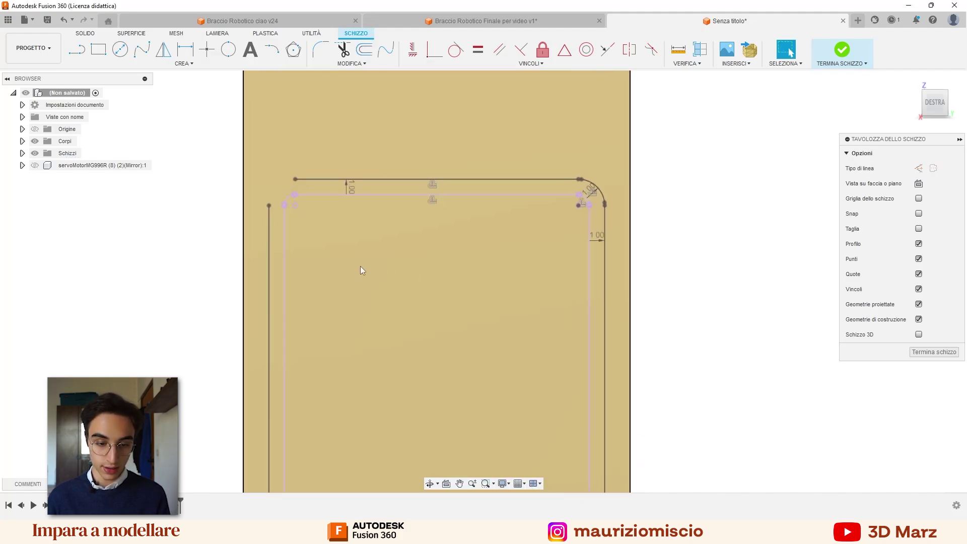
{"action": "key", "text": "o"}
{"action": "left_click", "coordinate": [287, 200]}
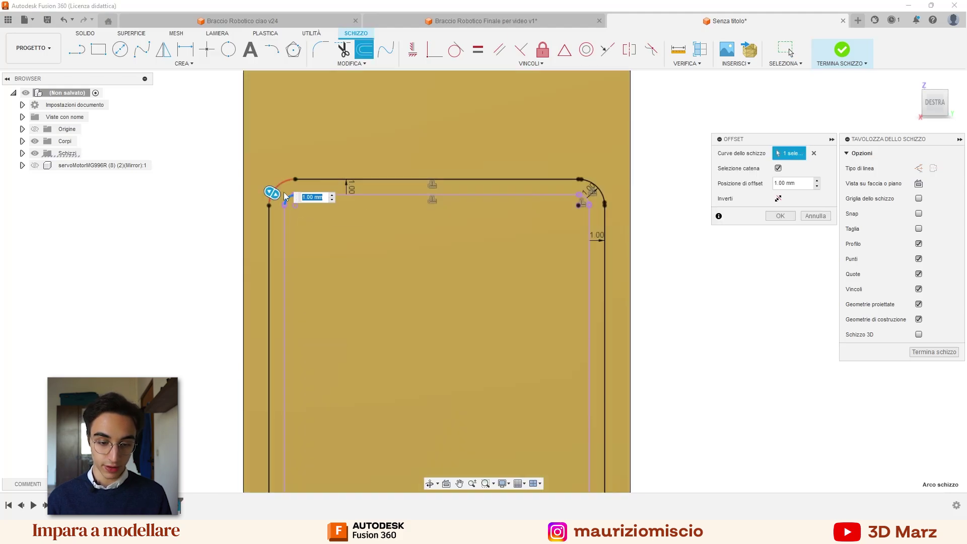
{"action": "key", "text": "Return"}
{"action": "key", "text": "F6"}
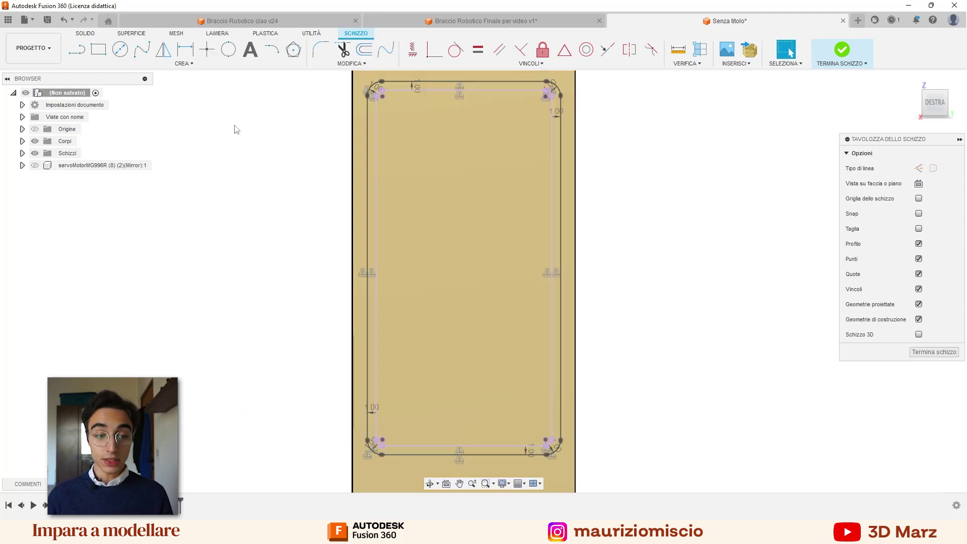
Step: Draw a line extending the outer outline's top edge left past the corner arc
{"action": "left_click", "coordinate": [77, 50]}
{"action": "scroll", "coordinate": [375, 87], "scroll_direction": "up", "scroll_amount": 2}
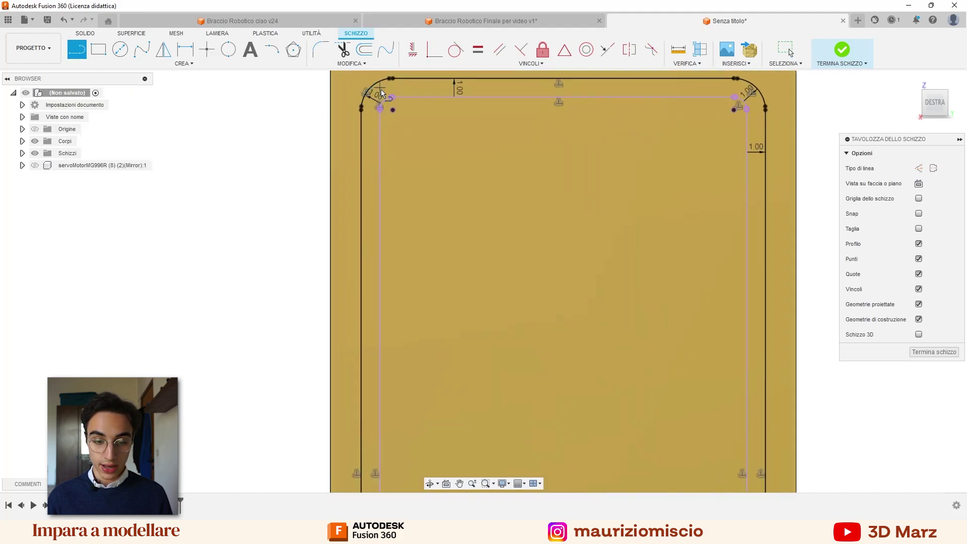
{"action": "scroll", "coordinate": [379, 93], "scroll_direction": "up", "scroll_amount": 1}
{"action": "scroll", "coordinate": [376, 111], "scroll_direction": "up", "scroll_amount": 2}
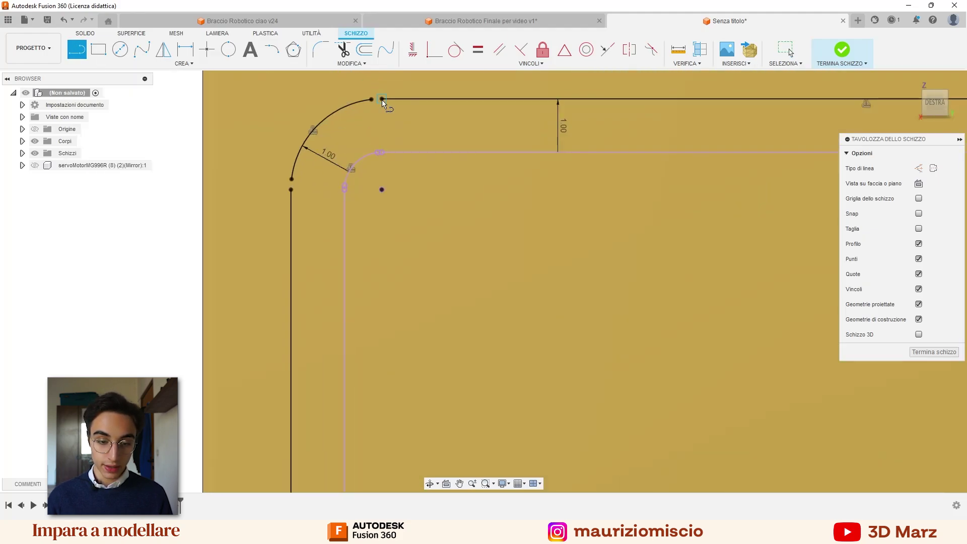
{"action": "left_click", "coordinate": [372, 99]}
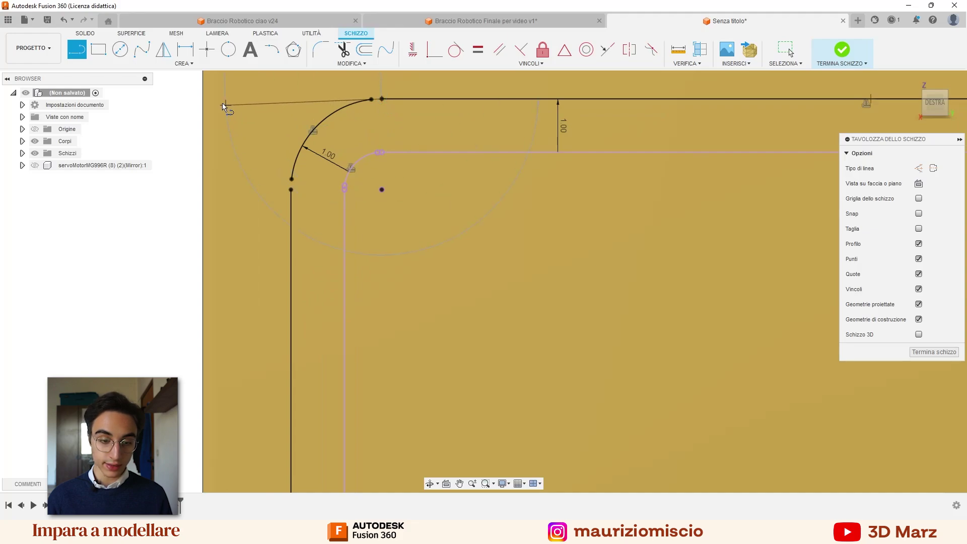
{"action": "left_click", "coordinate": [219, 99]}
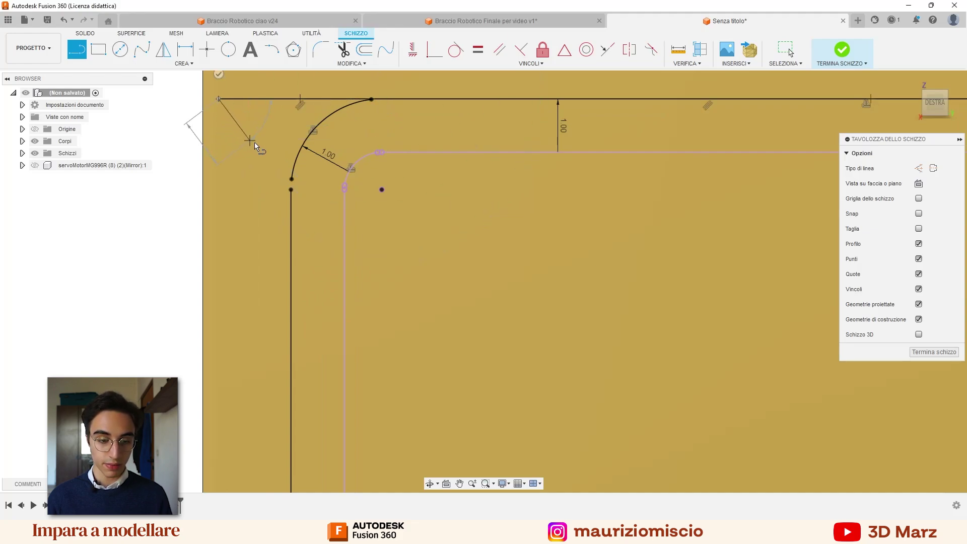
{"action": "key", "text": "l"}
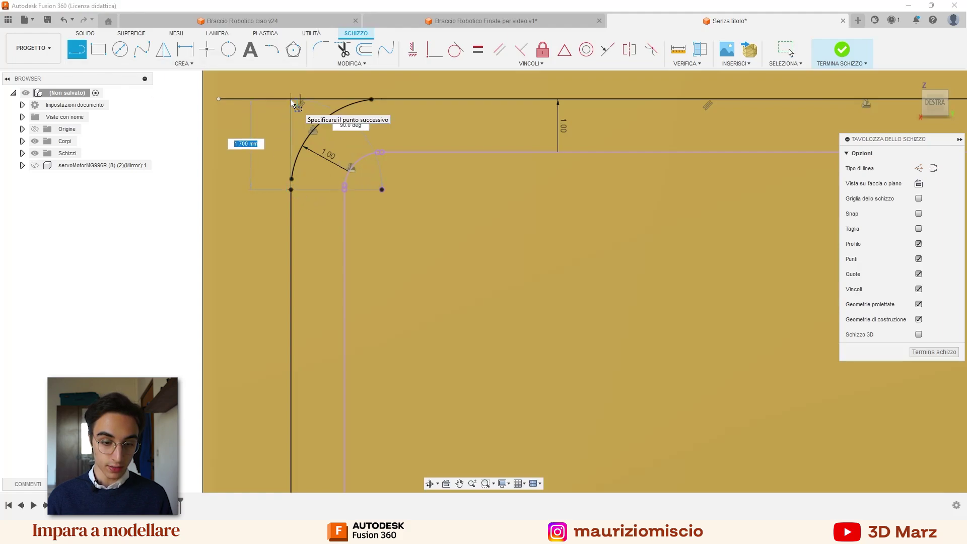
{"action": "scroll", "coordinate": [575, 357], "scroll_direction": "down", "scroll_amount": 3}
{"action": "scroll", "coordinate": [540, 158], "scroll_direction": "down", "scroll_amount": 3}
{"action": "scroll", "coordinate": [527, 237], "scroll_direction": "up", "scroll_amount": 5}
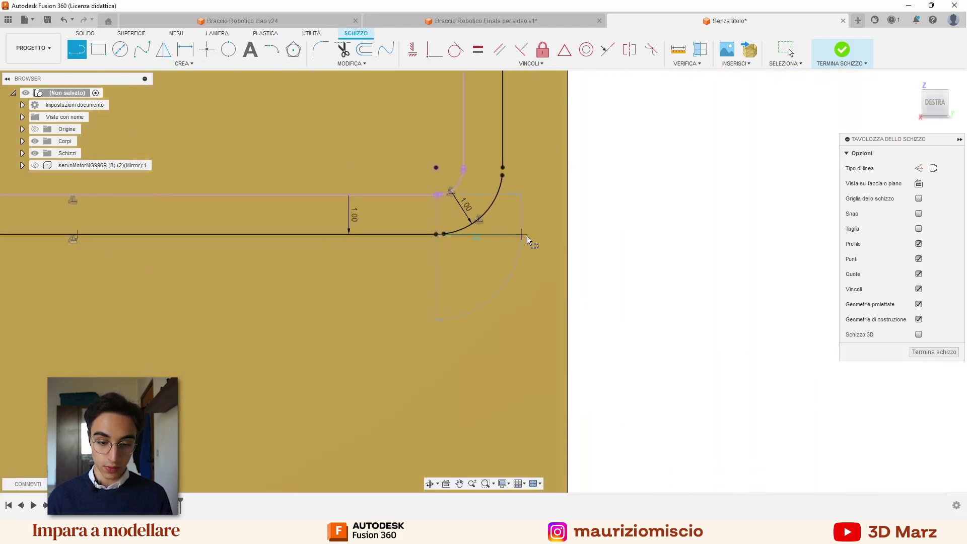
{"action": "key", "text": "Escape"}
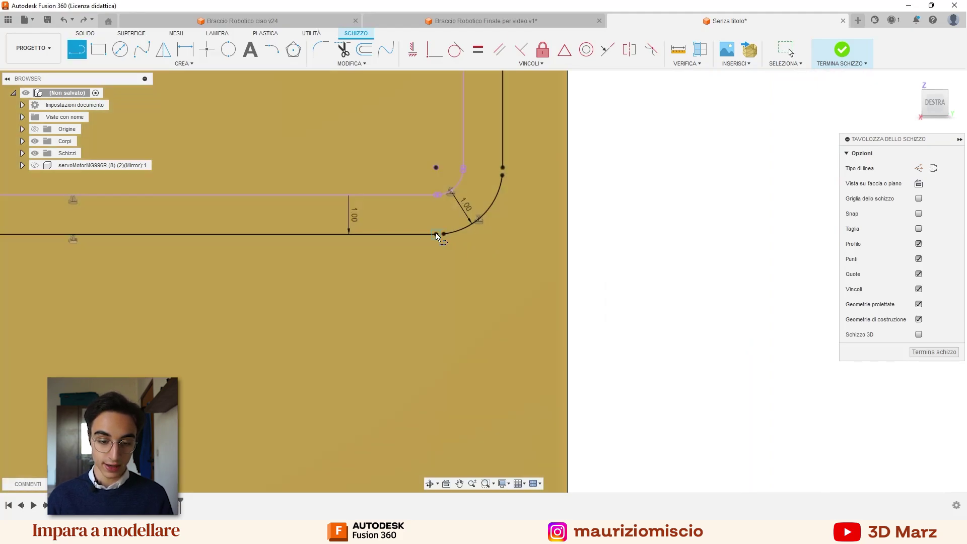
Step: Square off the bottom-right corner with a horizontal and a vertical line
{"action": "left_click", "coordinate": [443, 233]}
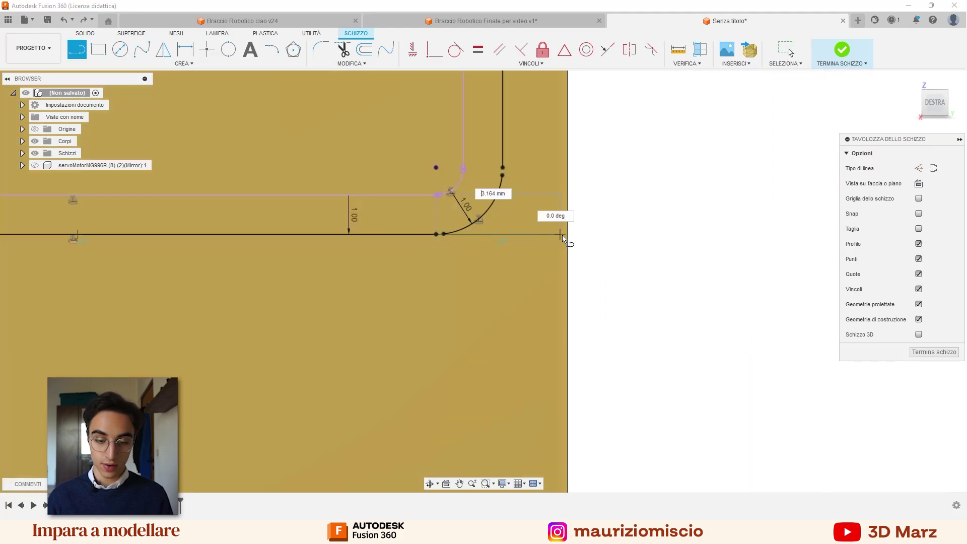
{"action": "left_click", "coordinate": [556, 233]}
{"action": "key", "text": "Escape"}
{"action": "key", "text": "l"}
{"action": "left_click", "coordinate": [503, 168]}
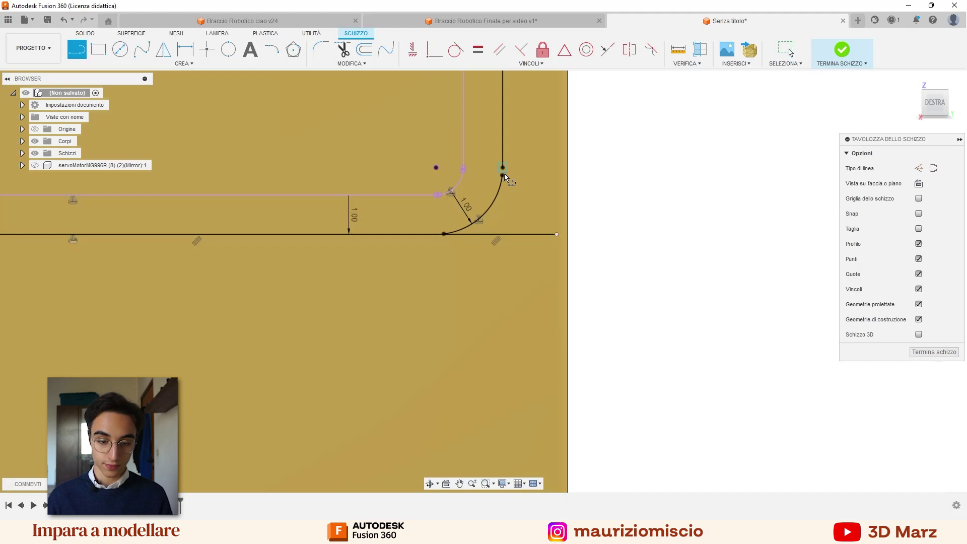
{"action": "left_click", "coordinate": [503, 233]}
{"action": "key", "text": "Escape"}
{"action": "key", "text": "F6"}
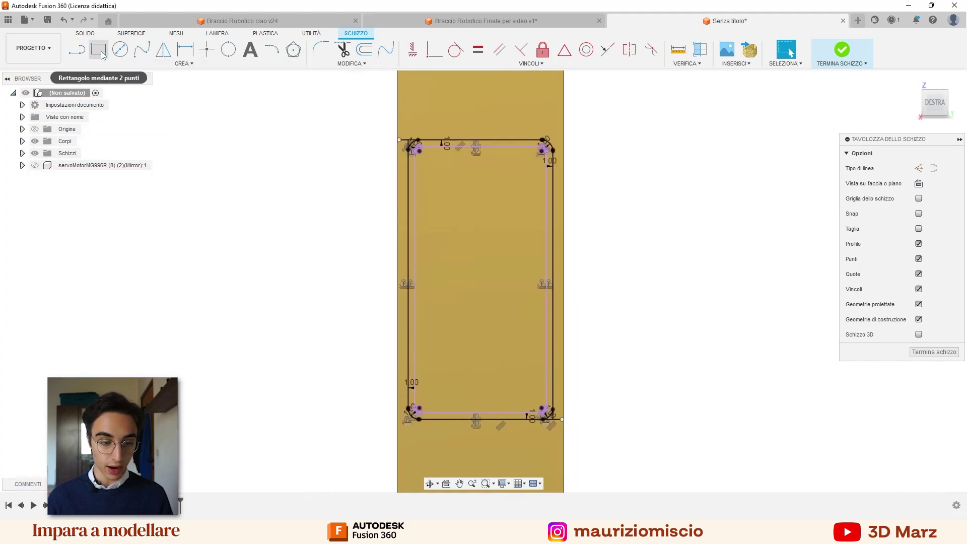
Step: Draw a corner-to-corner rectangle spanning the outline and select the resulting 909.23 mm² profile
{"action": "scroll", "coordinate": [413, 141], "scroll_direction": "up", "scroll_amount": 5}
{"action": "left_click", "coordinate": [397, 142]}
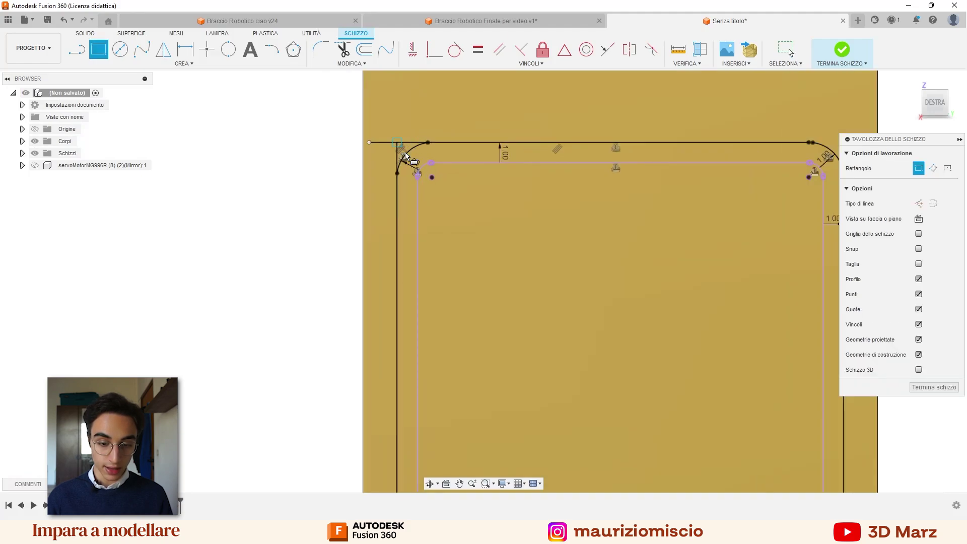
{"action": "scroll", "coordinate": [605, 303], "scroll_direction": "down", "scroll_amount": 2}
{"action": "middle_click_drag", "start_coordinate": [605, 303], "coordinate": [546, 319]}
{"action": "left_click", "coordinate": [539, 322]}
{"action": "key", "text": "Escape"}
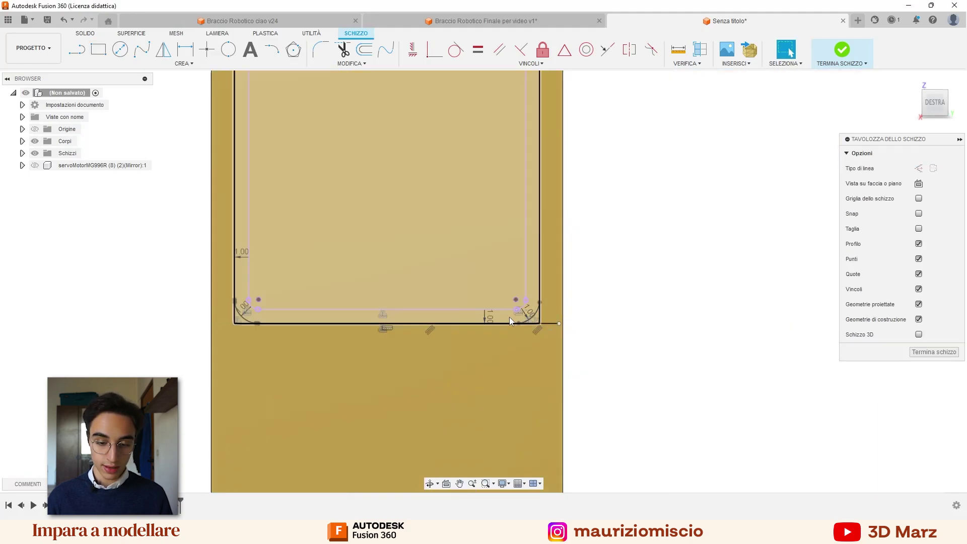
{"action": "left_click", "coordinate": [507, 321]}
Step: Extrude-cut the rectangular profile -1.5 mm into the beam wall
{"action": "scroll", "coordinate": [607, 292], "scroll_direction": "down", "scroll_amount": 2}
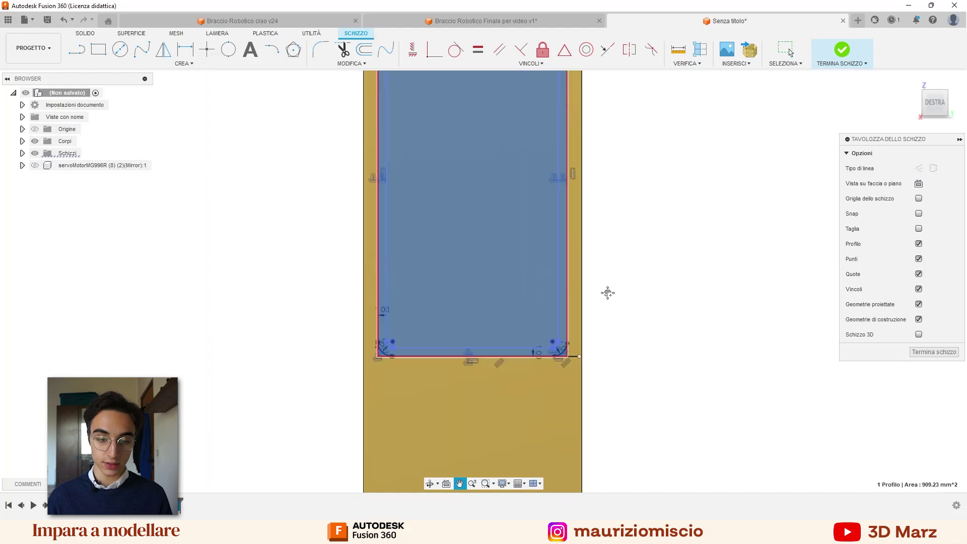
{"action": "scroll", "coordinate": [610, 302], "scroll_direction": "down", "scroll_amount": 2}
{"action": "key", "text": "e"}
{"action": "middle_click_drag", "start_coordinate": [612, 295], "coordinate": [725, 313], "text": "shift"}
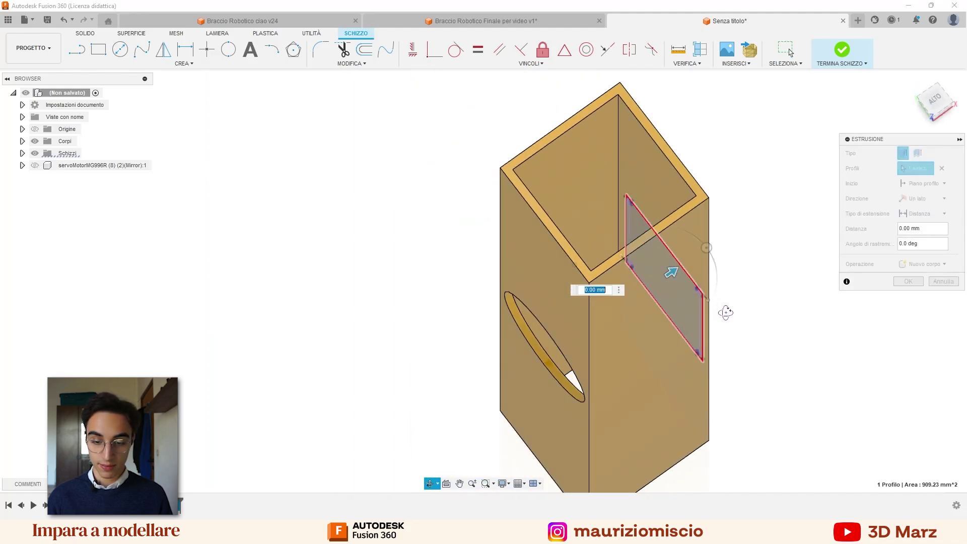
{"action": "type", "text": "-1.5"}
{"action": "key", "text": "Return"}
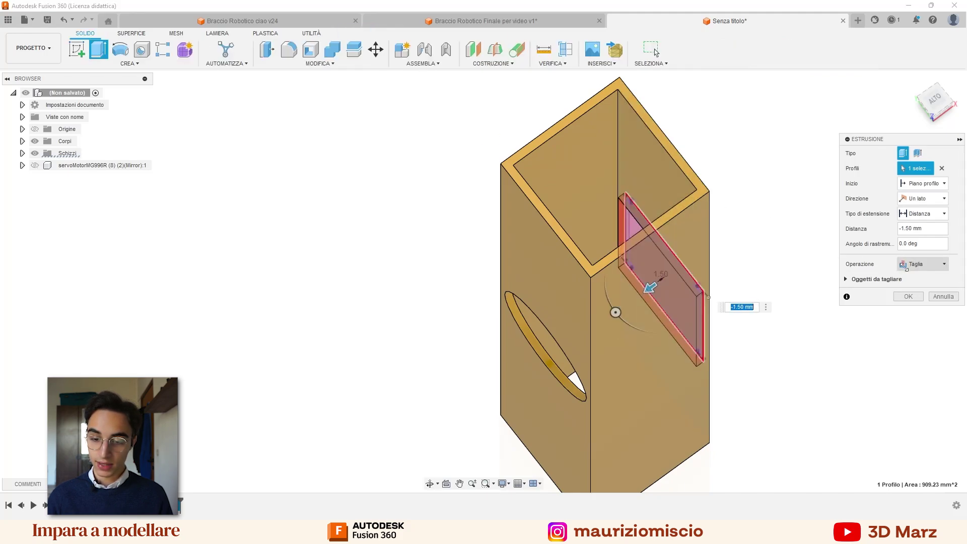
{"action": "left_click", "coordinate": [910, 297]}
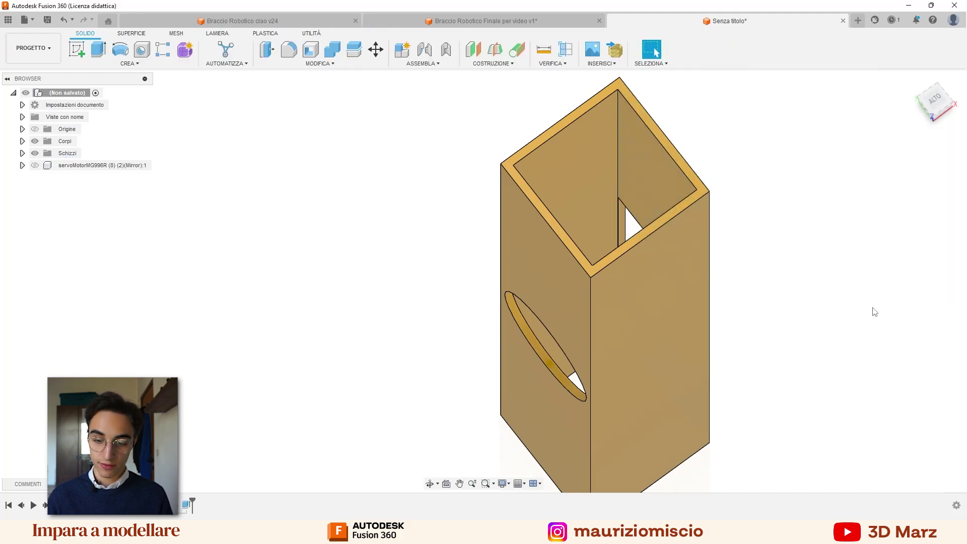
Step: Show the servoMotor component and orbit around to check its fit through the column
{"action": "mouse_move", "coordinate": [872, 309]}
{"action": "middle_mouse_down", "text": "shift"}
{"action": "mouse_move", "coordinate": [741, 248]}
{"action": "mouse_move", "coordinate": [702, 244]}
{"action": "mouse_move", "coordinate": [700, 262]}
{"action": "mouse_move", "coordinate": [672, 173]}
{"action": "mouse_move", "coordinate": [712, 194]}
{"action": "mouse_move", "coordinate": [760, 194]}
{"action": "mouse_move", "coordinate": [780, 168]}
{"action": "mouse_move", "coordinate": [751, 182]}
{"action": "middle_mouse_up", "text": "shift"}
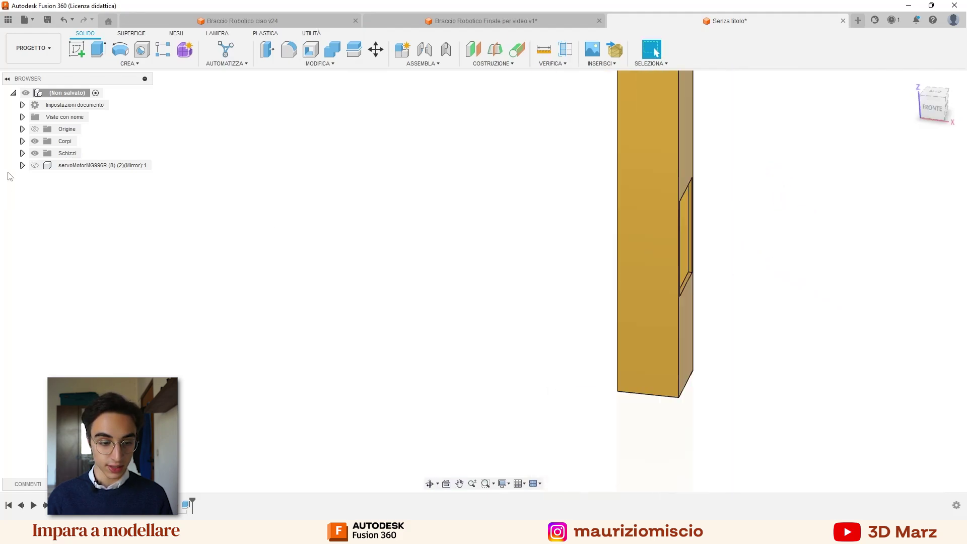
{"action": "left_click", "coordinate": [35, 165]}
{"action": "scroll", "coordinate": [639, 177], "scroll_direction": "up", "scroll_amount": 2}
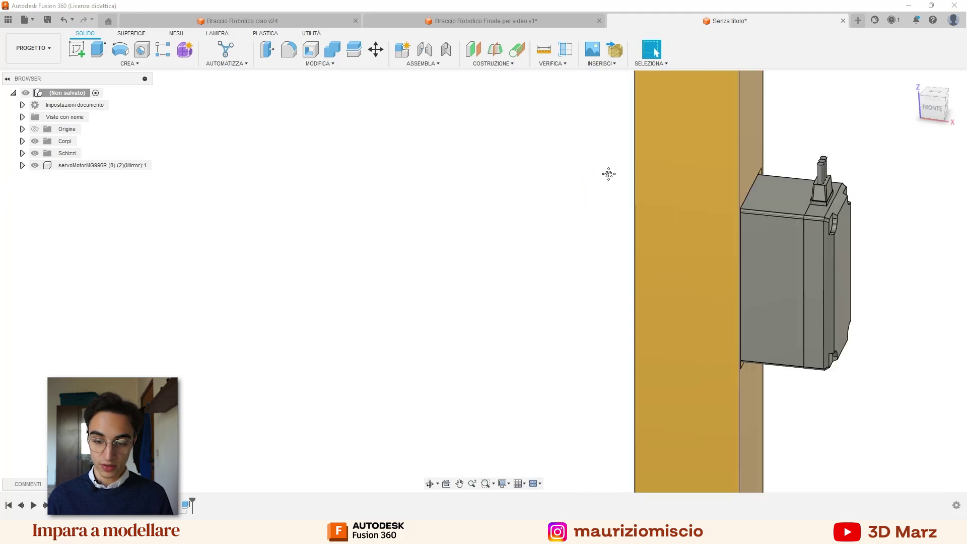
{"action": "mouse_move", "coordinate": [609, 173]}
{"action": "middle_mouse_down", "text": "shift"}
{"action": "mouse_move", "coordinate": [543, 205]}
{"action": "mouse_move", "coordinate": [519, 191]}
{"action": "middle_mouse_up", "text": "shift"}
{"action": "scroll", "coordinate": [518, 190], "scroll_direction": "up", "scroll_amount": 4}
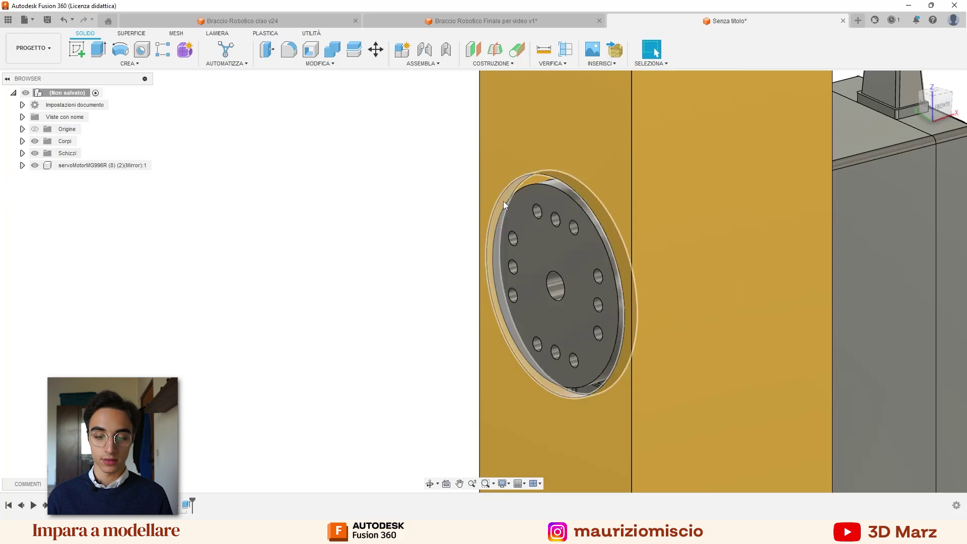
{"action": "mouse_move", "coordinate": [500, 198]}
{"action": "middle_mouse_down", "text": "shift"}
{"action": "mouse_move", "coordinate": [436, 223]}
{"action": "mouse_move", "coordinate": [656, 52]}
{"action": "mouse_move", "coordinate": [772, 270]}
{"action": "mouse_move", "coordinate": [826, 254]}
{"action": "mouse_move", "coordinate": [465, 225]}
{"action": "mouse_move", "coordinate": [428, 251]}
{"action": "mouse_move", "coordinate": [422, 204]}
{"action": "middle_mouse_up", "text": "shift"}
{"action": "scroll", "coordinate": [464, 225], "scroll_direction": "up", "scroll_amount": 3}
{"action": "scroll", "coordinate": [456, 214], "scroll_direction": "up", "scroll_amount": 3}
{"action": "scroll", "coordinate": [422, 204], "scroll_direction": "down", "scroll_amount": 3}
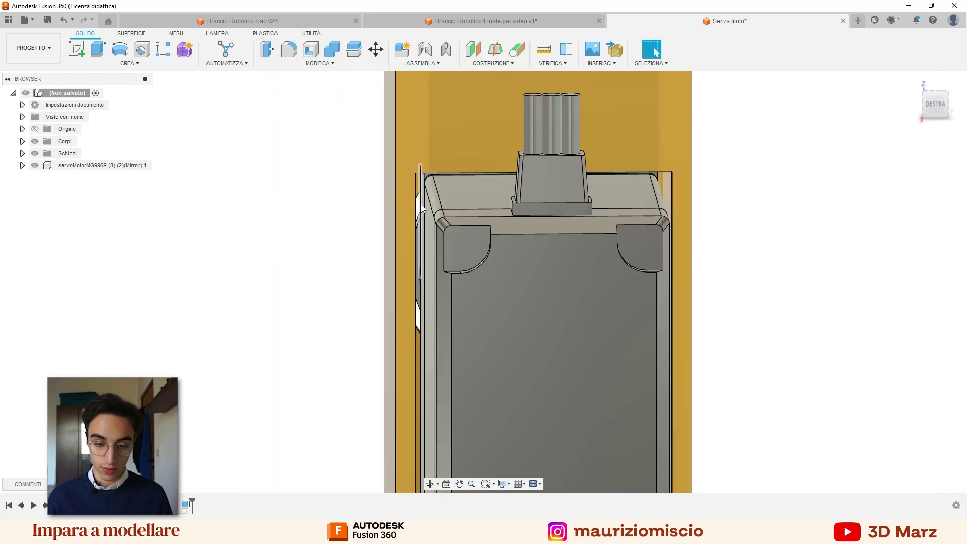
{"action": "scroll", "coordinate": [367, 270], "scroll_direction": "down", "scroll_amount": 3}
{"action": "mouse_move", "coordinate": [367, 270]}
{"action": "middle_mouse_down", "text": "shift"}
{"action": "mouse_move", "coordinate": [464, 257]}
{"action": "mouse_move", "coordinate": [575, 259]}
{"action": "mouse_move", "coordinate": [529, 231]}
{"action": "mouse_move", "coordinate": [524, 245]}
{"action": "mouse_move", "coordinate": [509, 234]}
{"action": "mouse_move", "coordinate": [403, 233]}
{"action": "mouse_move", "coordinate": [527, 249]}
{"action": "mouse_move", "coordinate": [549, 229]}
{"action": "mouse_move", "coordinate": [542, 237]}
{"action": "mouse_move", "coordinate": [523, 199]}
{"action": "mouse_move", "coordinate": [528, 183]}
{"action": "mouse_move", "coordinate": [504, 205]}
{"action": "mouse_move", "coordinate": [551, 225]}
{"action": "mouse_move", "coordinate": [558, 251]}
{"action": "mouse_move", "coordinate": [569, 237]}
{"action": "middle_mouse_up", "text": "shift"}
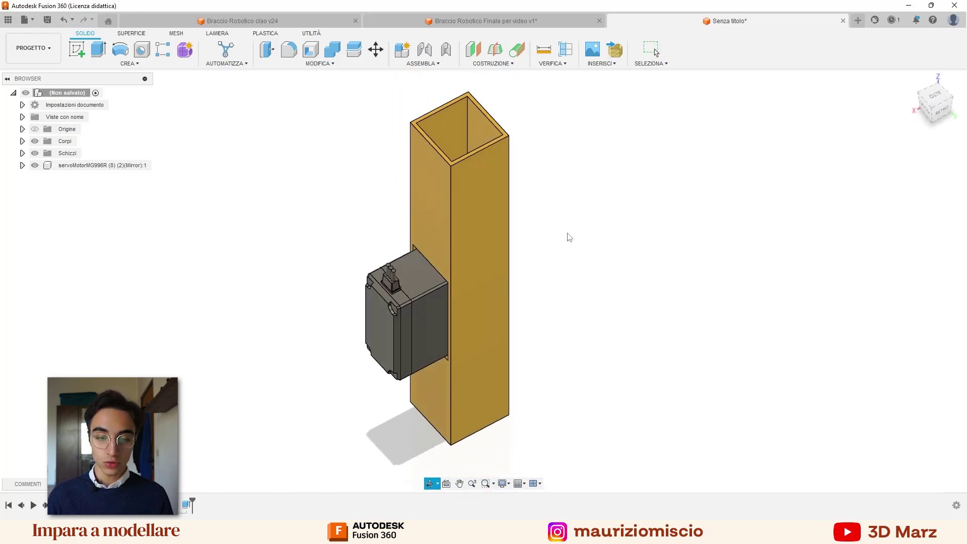
Step: Add a section analysis on the box's left face, offset -3.00 mm into the wall
{"action": "left_click", "coordinate": [567, 66]}
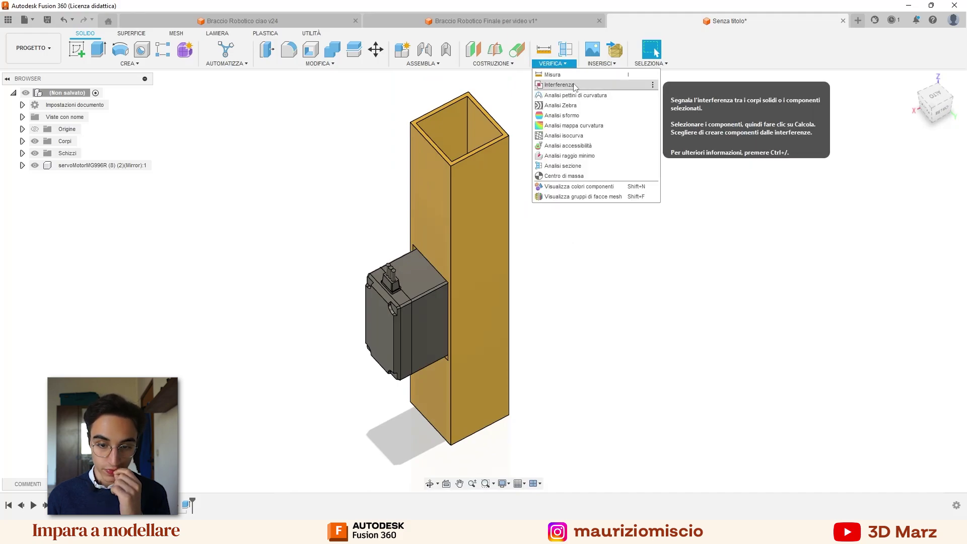
{"action": "left_click", "coordinate": [571, 166]}
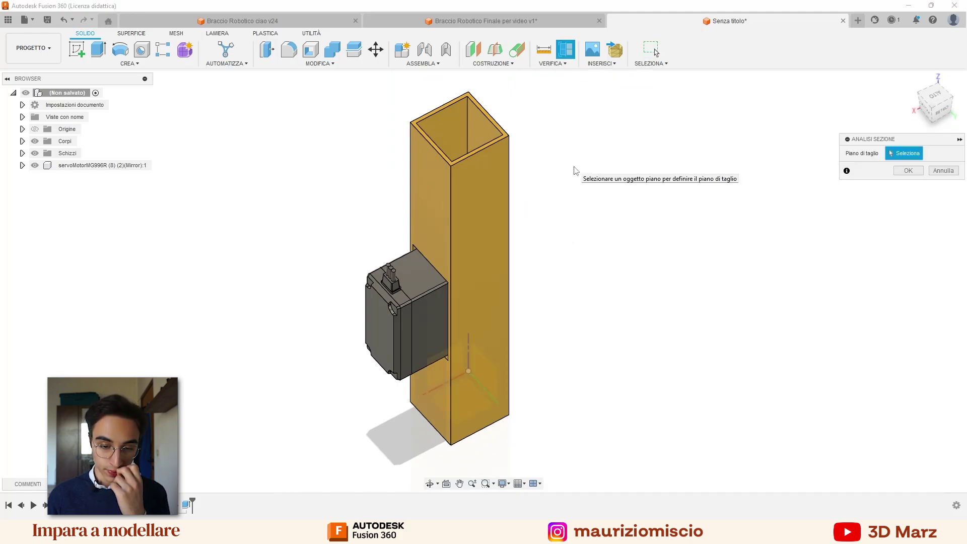
{"action": "left_click", "coordinate": [423, 191]}
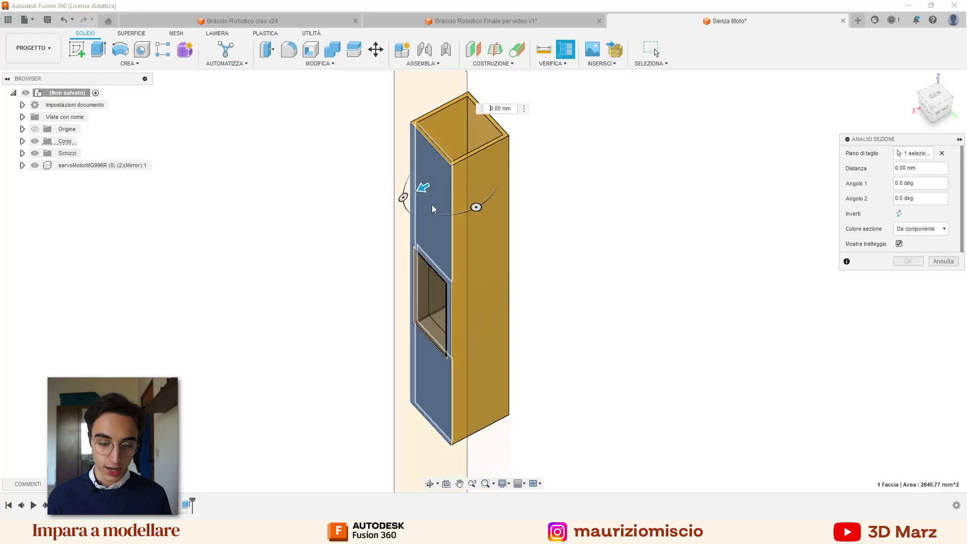
{"action": "mouse_move", "coordinate": [422, 187]}
{"action": "left_mouse_down"}
{"action": "mouse_move", "coordinate": [426, 201]}
{"action": "mouse_move", "coordinate": [452, 179]}
{"action": "left_mouse_up"}
{"action": "scroll", "coordinate": [437, 189], "scroll_direction": "up", "scroll_amount": 3}
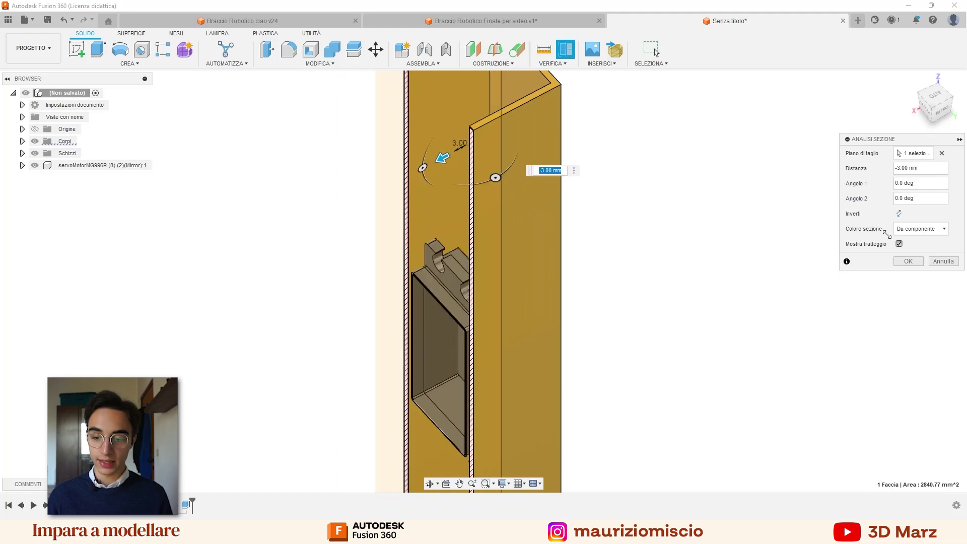
{"action": "left_click", "coordinate": [908, 262]}
Step: Look down inside the sectioned box and select the servo's thin tab face
{"action": "scroll", "coordinate": [543, 207], "scroll_direction": "down", "scroll_amount": 3}
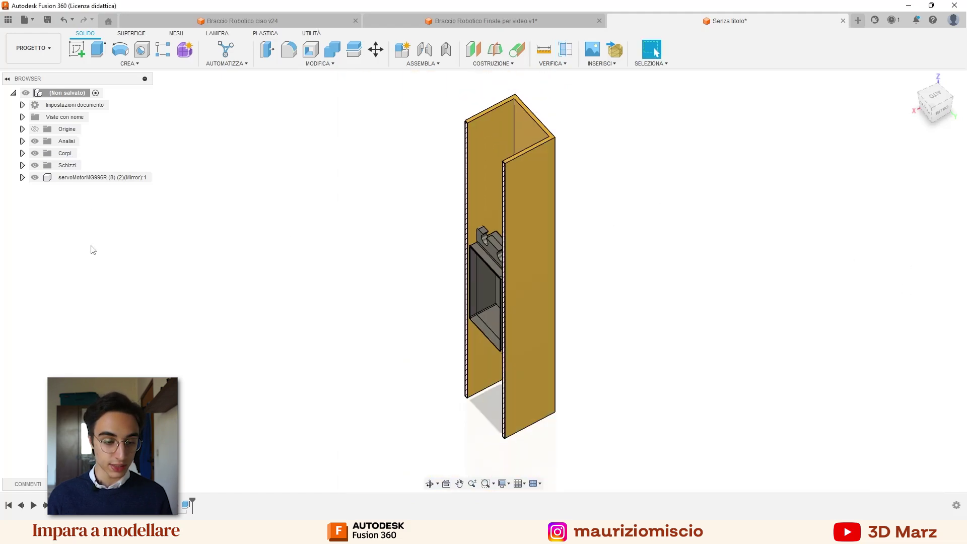
{"action": "left_click", "coordinate": [35, 141]}
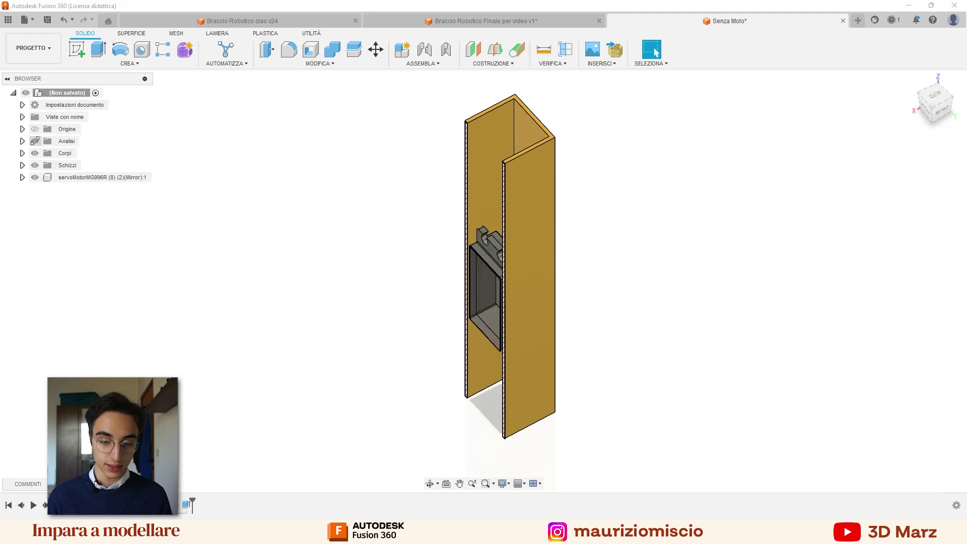
{"action": "mouse_move", "coordinate": [444, 277]}
{"action": "middle_mouse_down", "text": "shift"}
{"action": "mouse_move", "coordinate": [477, 295]}
{"action": "mouse_move", "coordinate": [484, 270]}
{"action": "mouse_move", "coordinate": [395, 295]}
{"action": "mouse_move", "coordinate": [449, 276]}
{"action": "mouse_move", "coordinate": [451, 257]}
{"action": "mouse_move", "coordinate": [434, 257]}
{"action": "mouse_move", "coordinate": [526, 292]}
{"action": "mouse_move", "coordinate": [579, 287]}
{"action": "middle_mouse_up", "text": "shift"}
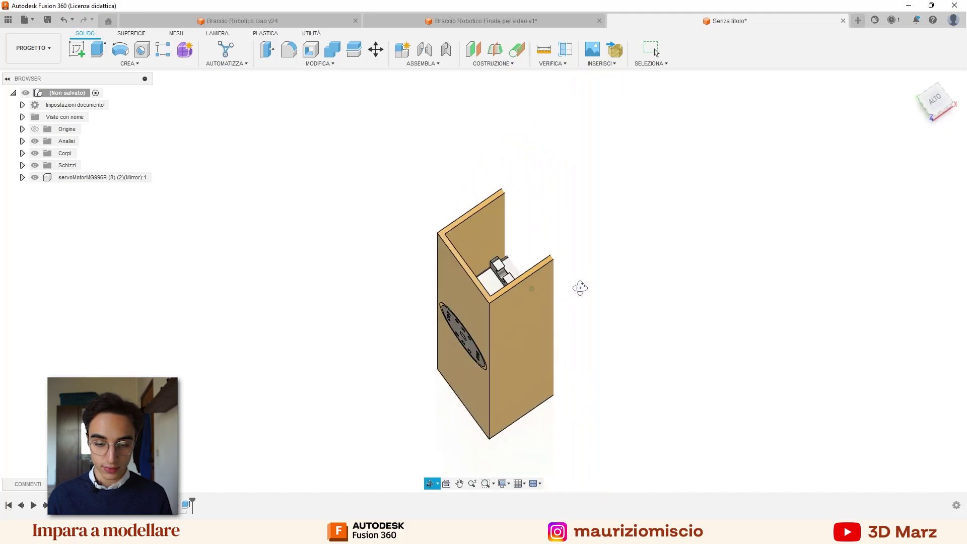
{"action": "scroll", "coordinate": [500, 281], "scroll_direction": "up", "scroll_amount": 5}
{"action": "scroll", "coordinate": [500, 281], "scroll_direction": "up", "scroll_amount": 3}
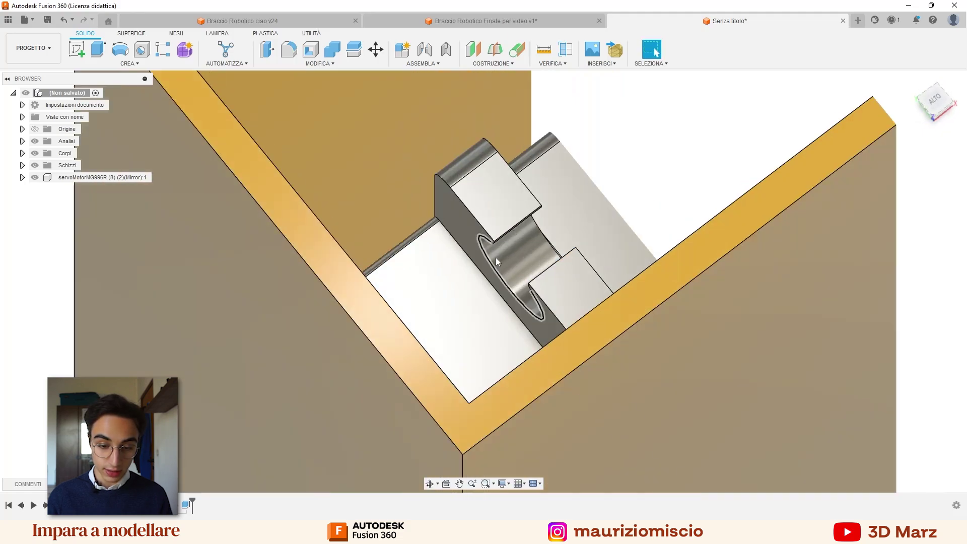
{"action": "left_click", "coordinate": [453, 220]}
{"action": "right_click", "coordinate": [453, 220]}
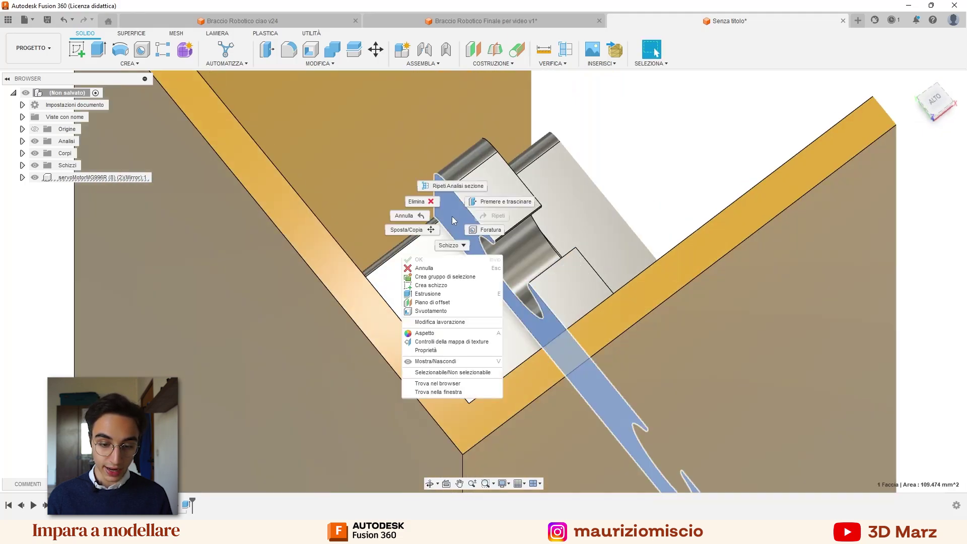
Step: Create a sketch on the servo tab face and view it face-on from the right
{"action": "left_click", "coordinate": [453, 286]}
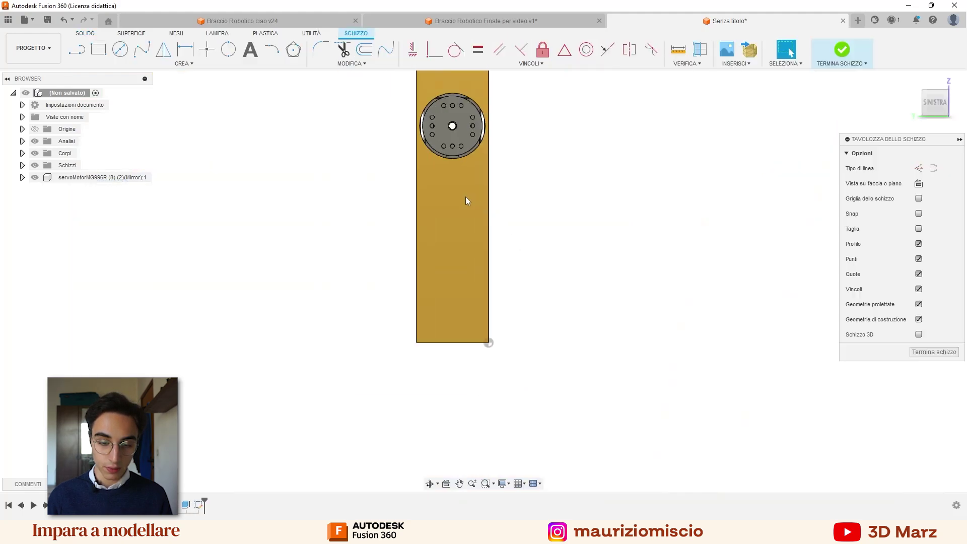
{"action": "middle_click_drag", "start_coordinate": [402, 185], "coordinate": [548, 222], "text": "shift"}
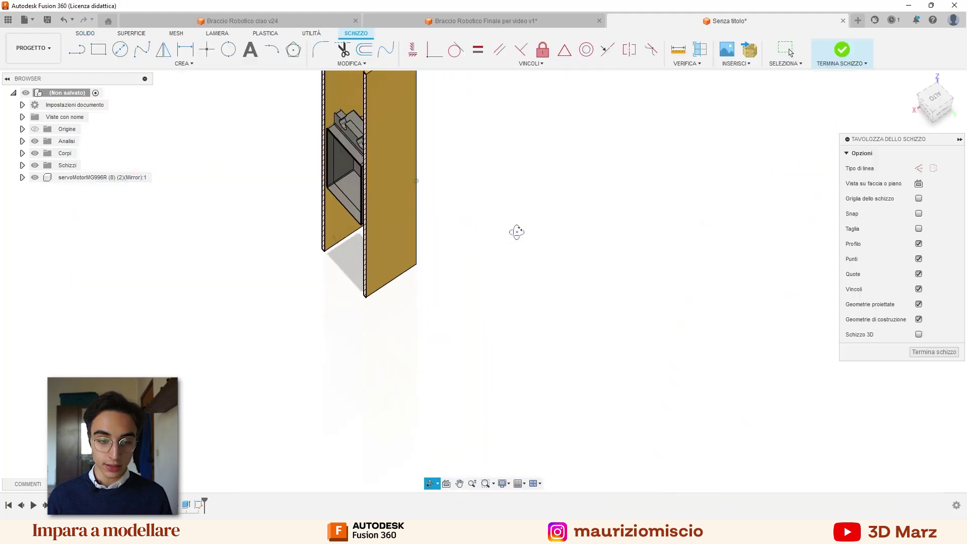
{"action": "scroll", "coordinate": [493, 121], "scroll_direction": "up", "scroll_amount": 5}
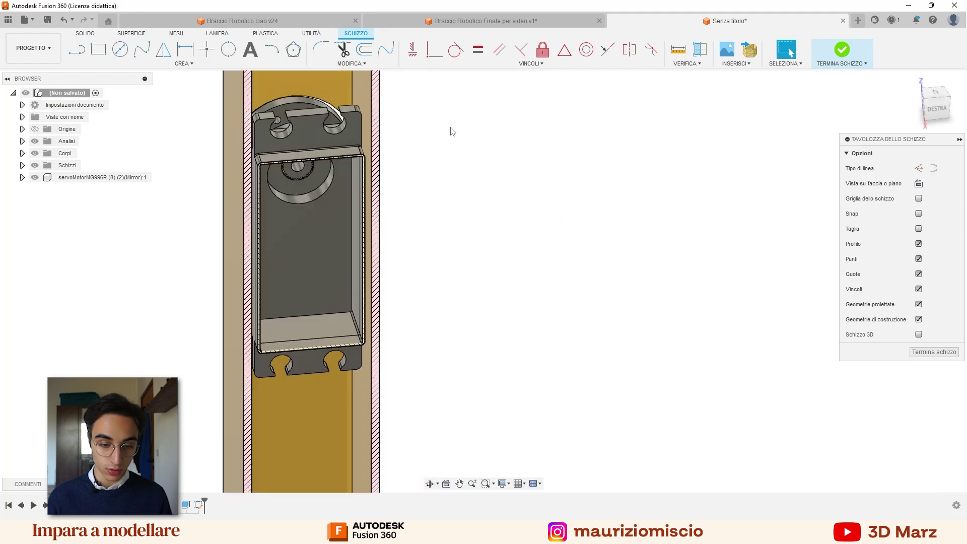
{"action": "middle_click_drag", "start_coordinate": [452, 131], "coordinate": [580, 234]}
{"action": "scroll", "coordinate": [579, 234], "scroll_direction": "up", "scroll_amount": 2}
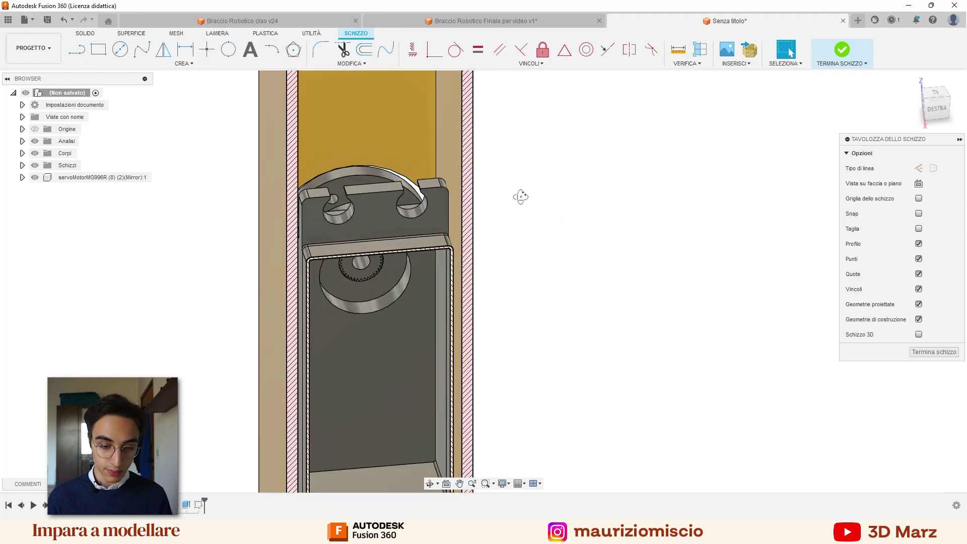
{"action": "left_click", "coordinate": [935, 112]}
{"action": "scroll", "coordinate": [371, 233], "scroll_direction": "up", "scroll_amount": 3}
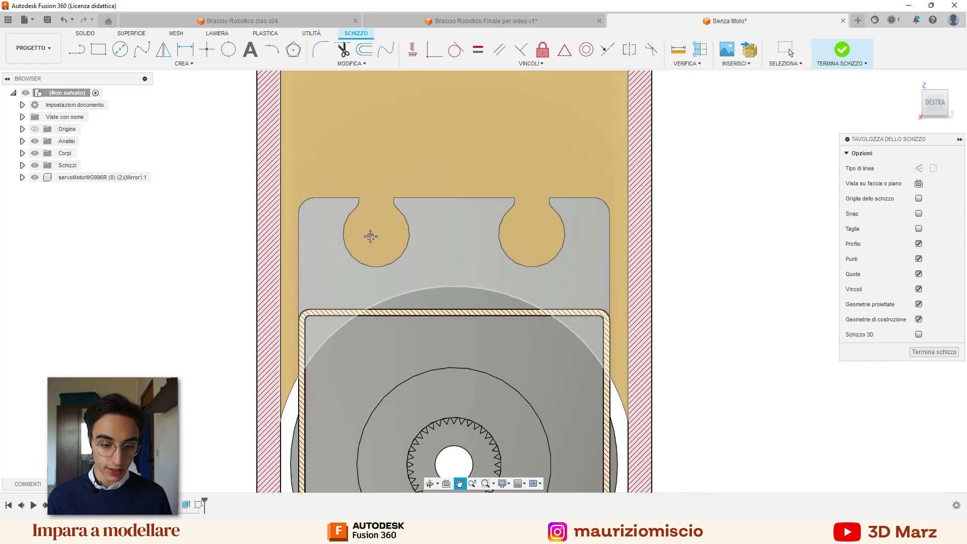
Step: Project the tab face outline with its two round slots into the sketch
{"action": "key", "text": "p"}
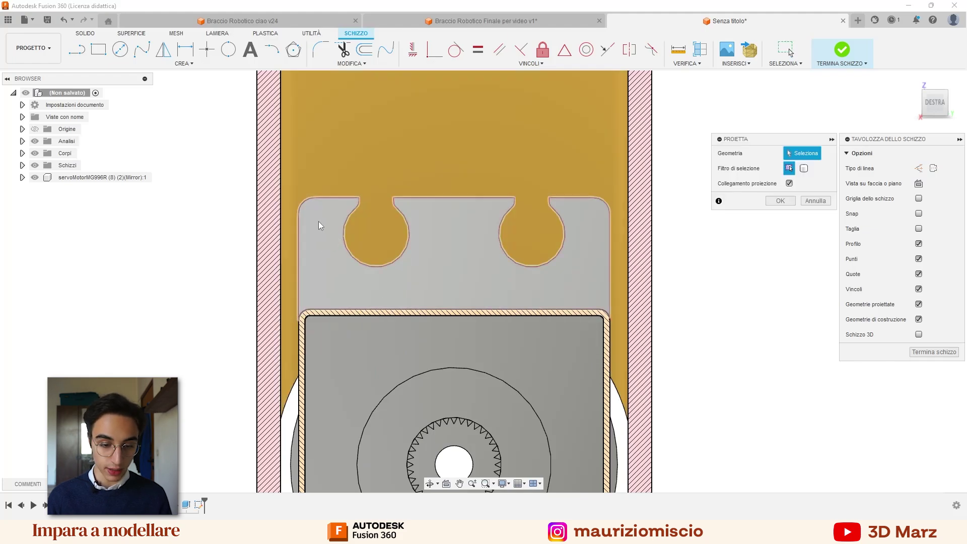
{"action": "left_click", "coordinate": [318, 222]}
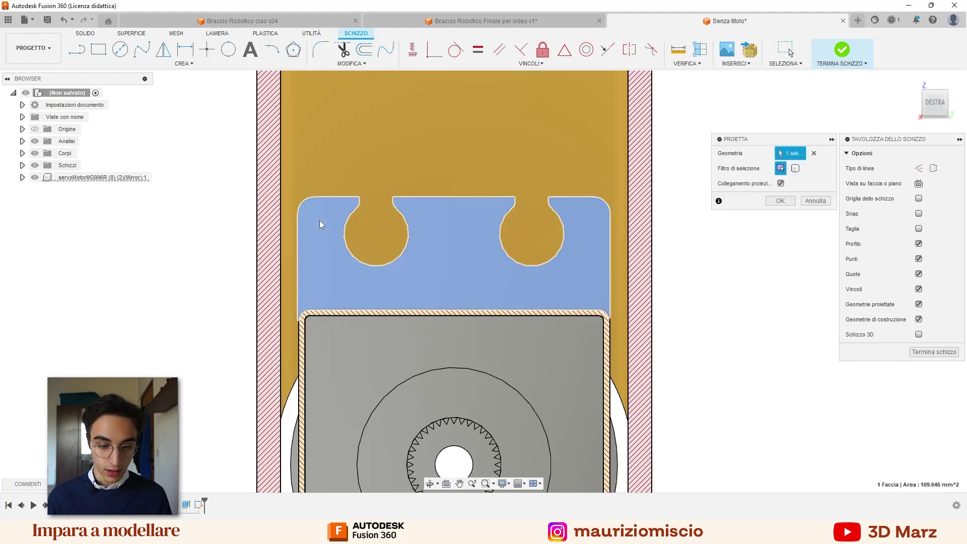
{"action": "left_click", "coordinate": [779, 201]}
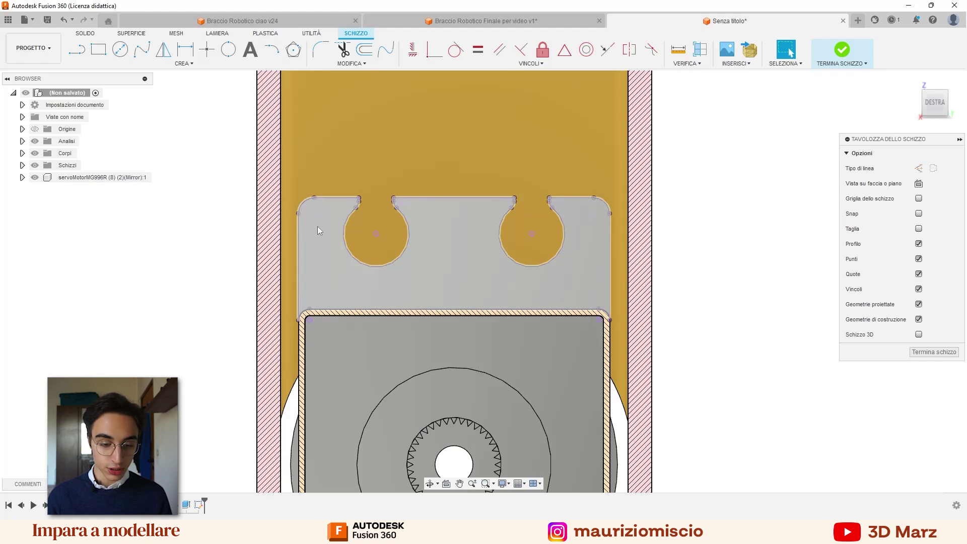
{"action": "scroll", "coordinate": [326, 232], "scroll_direction": "up", "scroll_amount": 3}
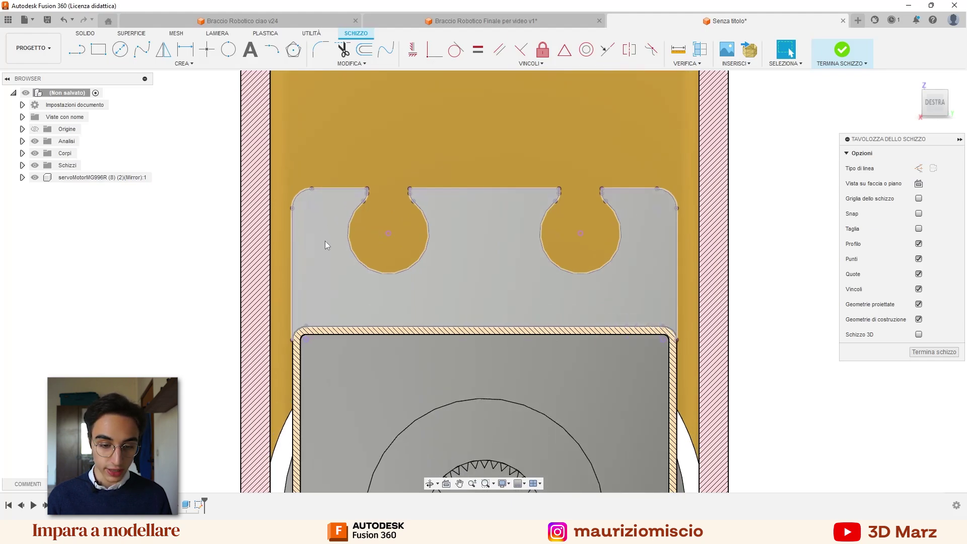
Step: Draw a guide line ending just left of the tab outline's rounded corner
{"action": "left_click", "coordinate": [303, 222]}
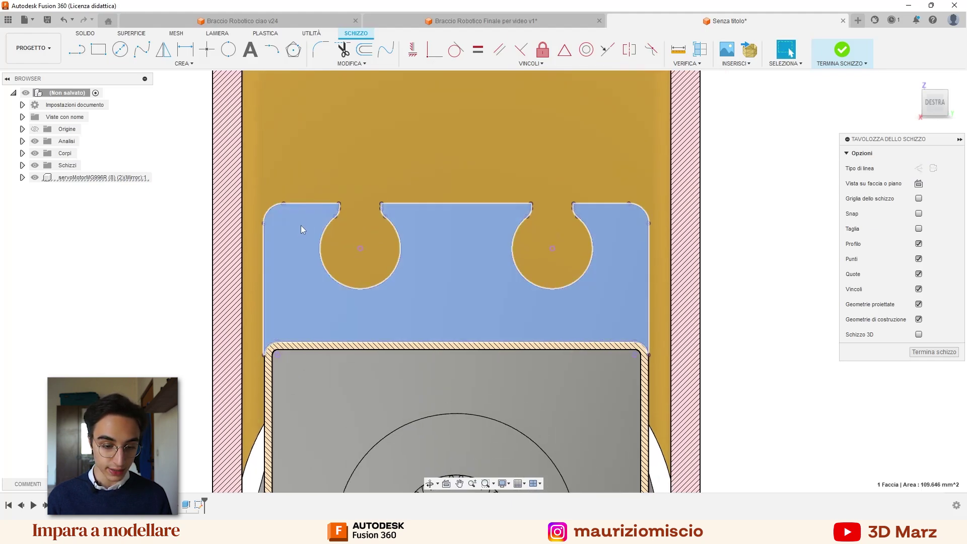
{"action": "left_click", "coordinate": [759, 220]}
{"action": "left_click", "coordinate": [98, 49]}
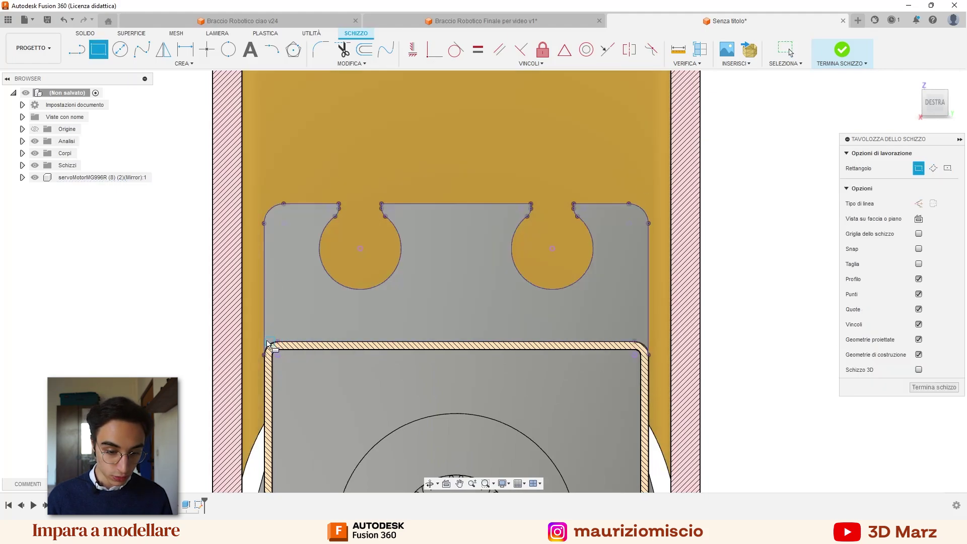
{"action": "scroll", "coordinate": [267, 344], "scroll_direction": "up", "scroll_amount": 5}
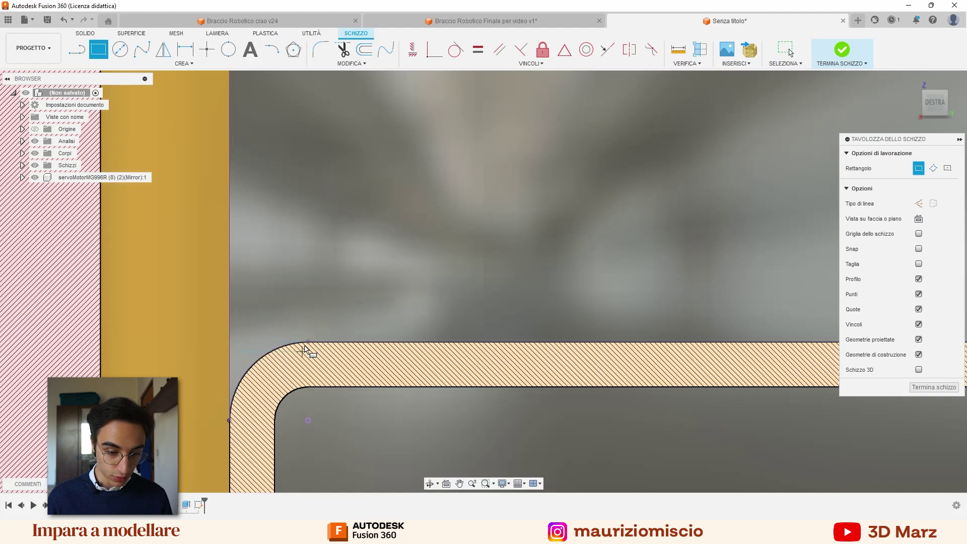
{"action": "key", "text": "Escape"}
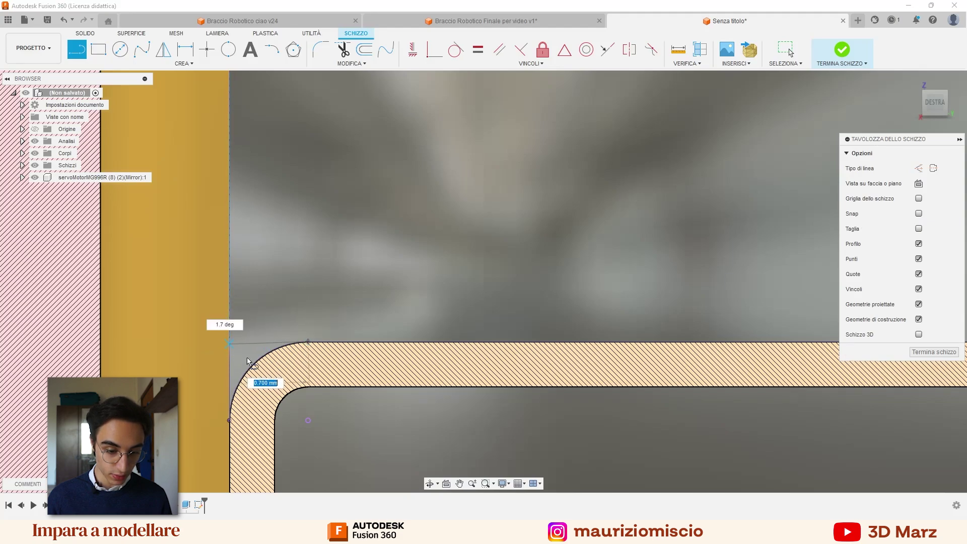
{"action": "left_click", "coordinate": [177, 340]}
{"action": "key", "text": "Escape"}
Step: Draw a vertical line up from the tab's top-right corner plus a short horizontal line
{"action": "scroll", "coordinate": [378, 290], "scroll_direction": "down", "scroll_amount": 3}
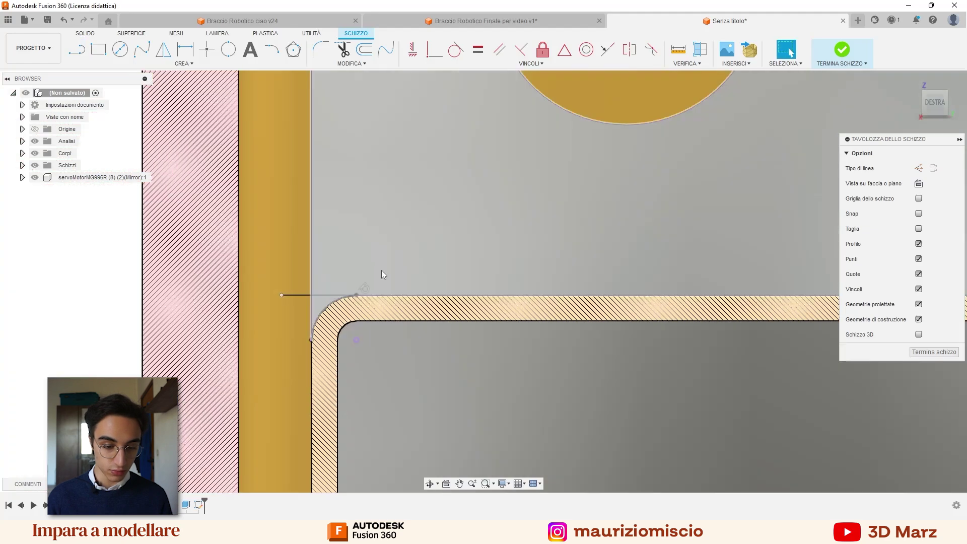
{"action": "scroll", "coordinate": [360, 270], "scroll_direction": "down", "scroll_amount": 3}
{"action": "scroll", "coordinate": [450, 200], "scroll_direction": "down", "scroll_amount": 3}
{"action": "scroll", "coordinate": [535, 244], "scroll_direction": "down", "scroll_amount": 1}
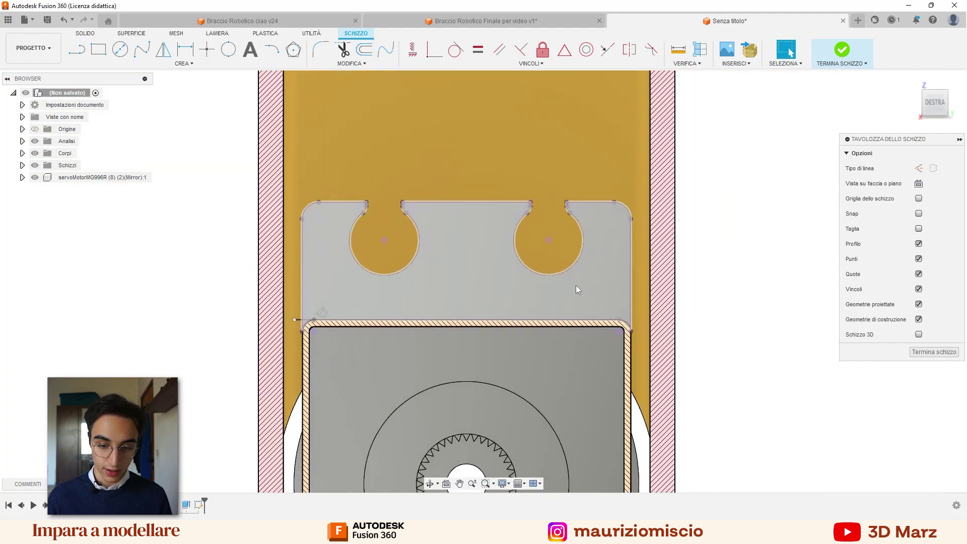
{"action": "scroll", "coordinate": [576, 285], "scroll_direction": "up", "scroll_amount": 2}
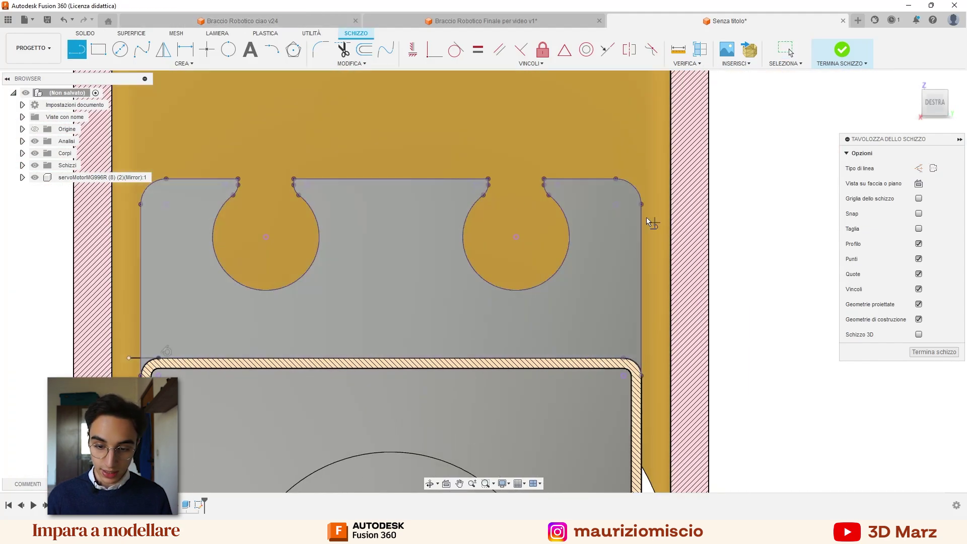
{"action": "left_click", "coordinate": [641, 204]}
{"action": "left_click", "coordinate": [642, 138]}
{"action": "key", "text": "Escape"}
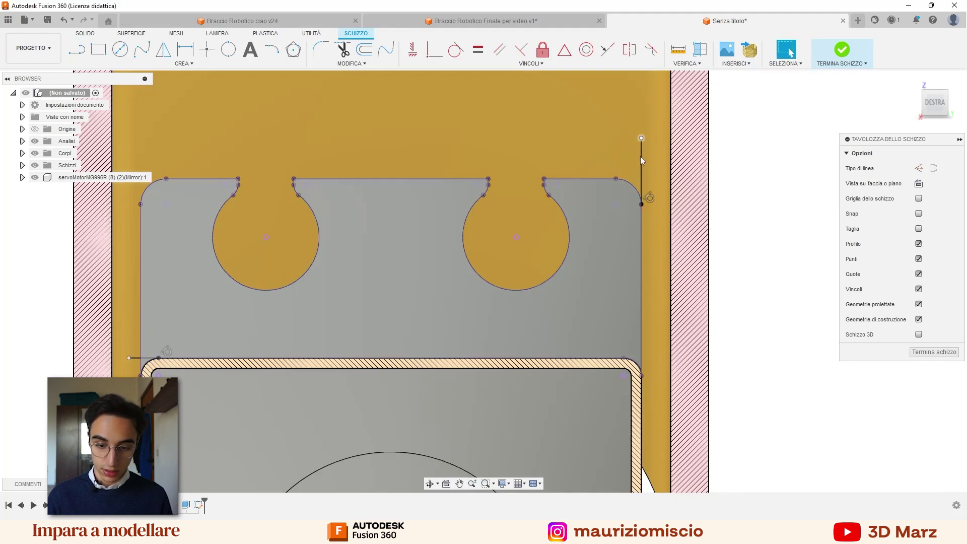
{"action": "key", "text": "l"}
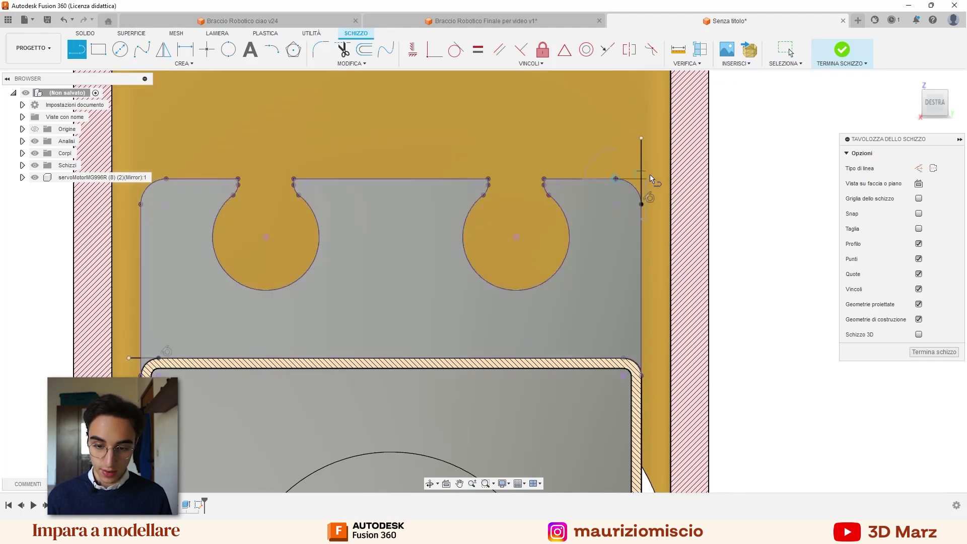
{"action": "left_click", "coordinate": [657, 178]}
{"action": "key", "text": "Escape"}
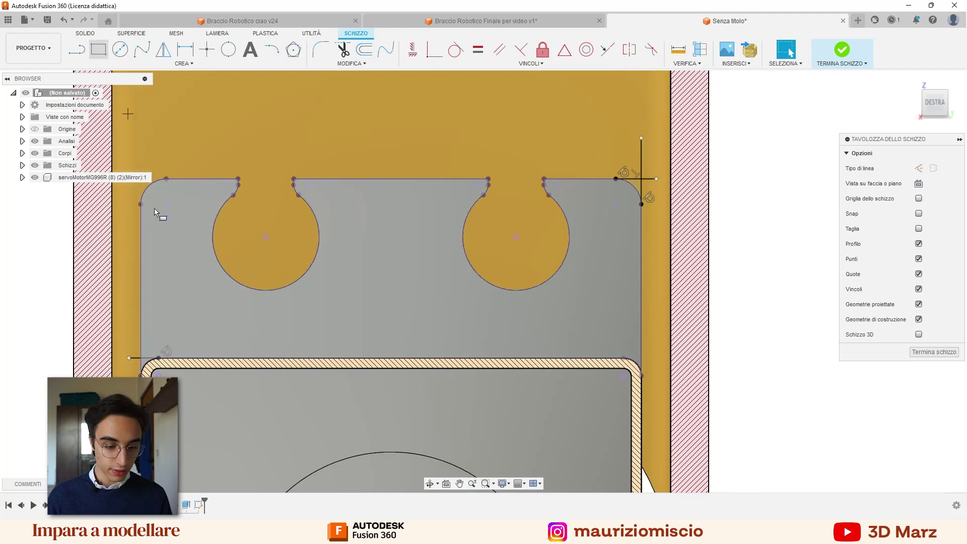
Step: Add a short line at the lower-left corner and draw a rectangle from that intersection
{"action": "key", "text": "r"}
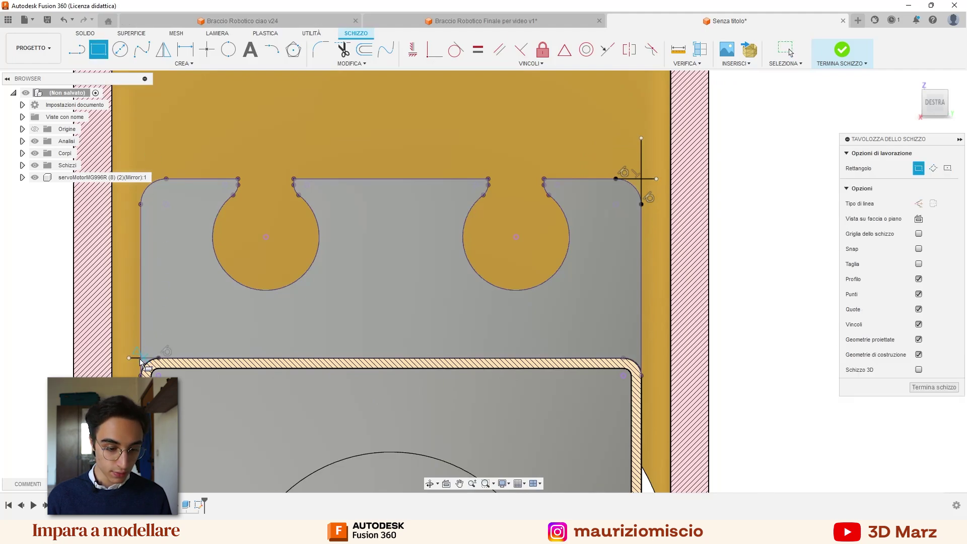
{"action": "scroll", "coordinate": [143, 360], "scroll_direction": "up", "scroll_amount": 3}
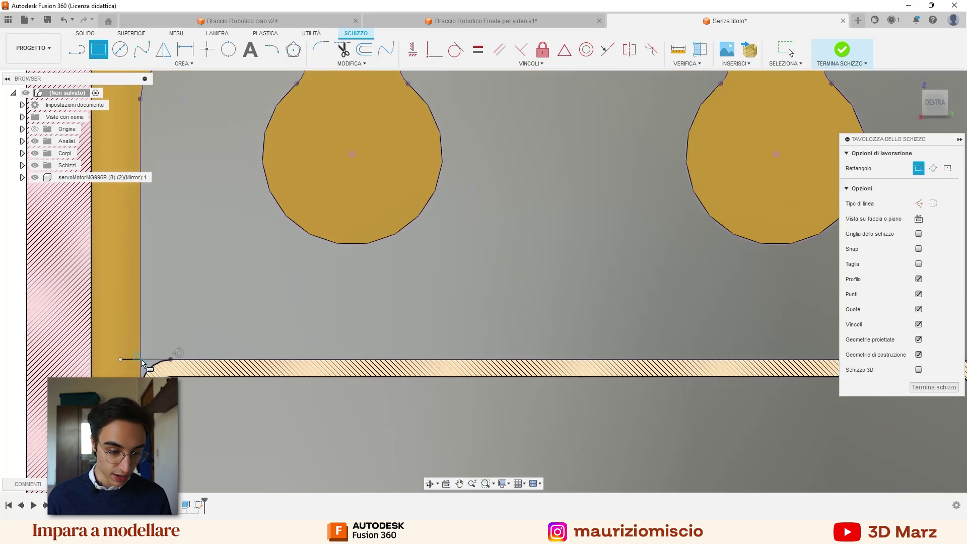
{"action": "scroll", "coordinate": [143, 362], "scroll_direction": "up", "scroll_amount": 3}
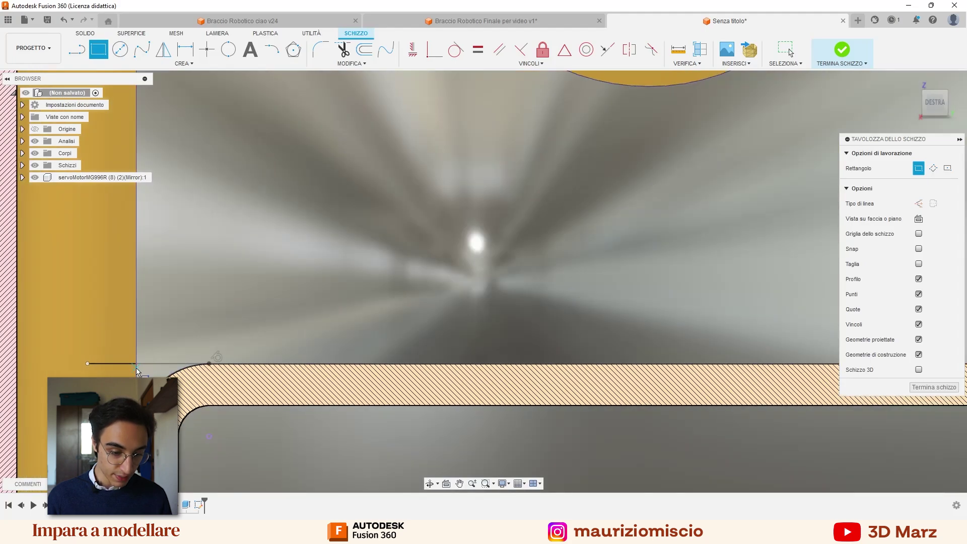
{"action": "key", "text": "Escape"}
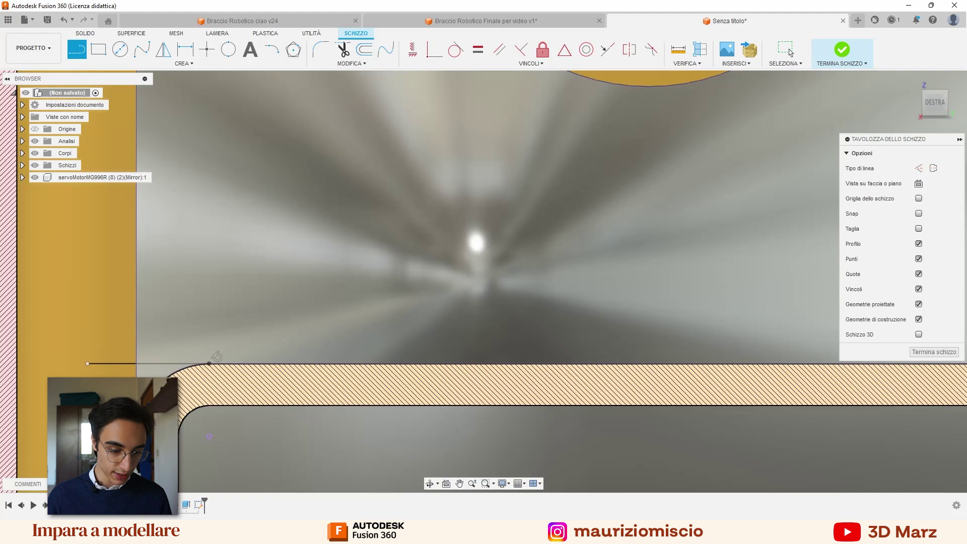
{"action": "left_click", "coordinate": [136, 336]}
{"action": "key", "text": "Escape"}
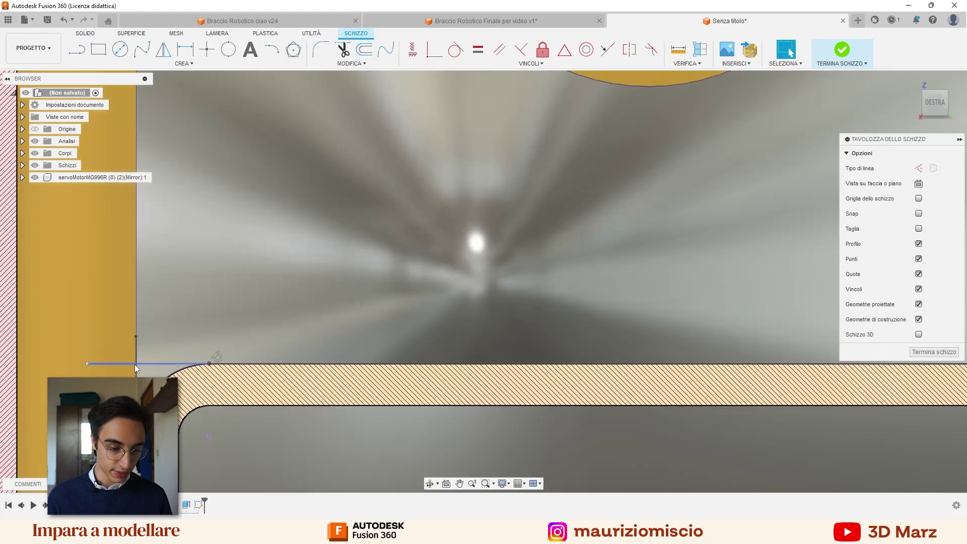
{"action": "key", "text": "r"}
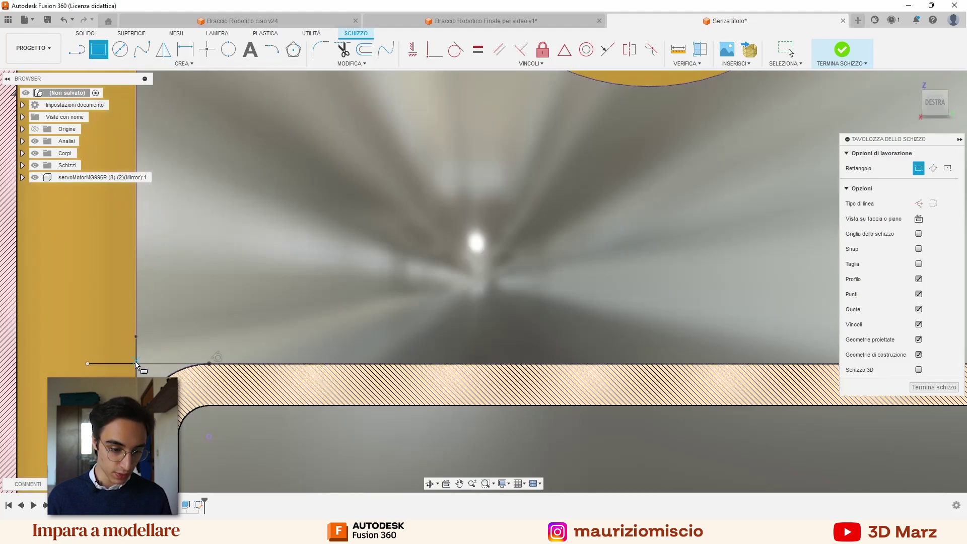
{"action": "left_click", "coordinate": [136, 364]}
{"action": "scroll", "coordinate": [311, 209], "scroll_direction": "down", "scroll_amount": 3}
{"action": "scroll", "coordinate": [359, 175], "scroll_direction": "down", "scroll_amount": 3}
{"action": "scroll", "coordinate": [359, 175], "scroll_direction": "down", "scroll_amount": 3}
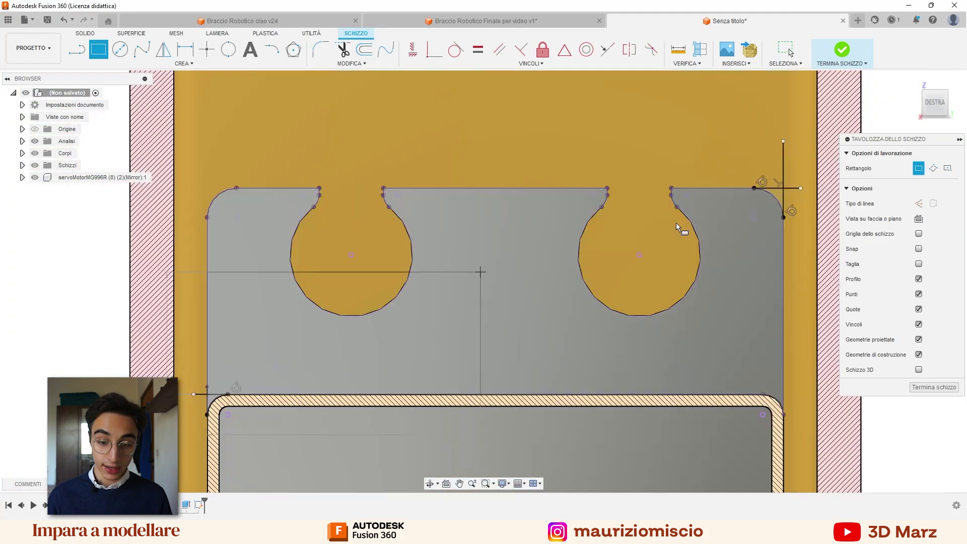
{"action": "left_click", "coordinate": [786, 189]}
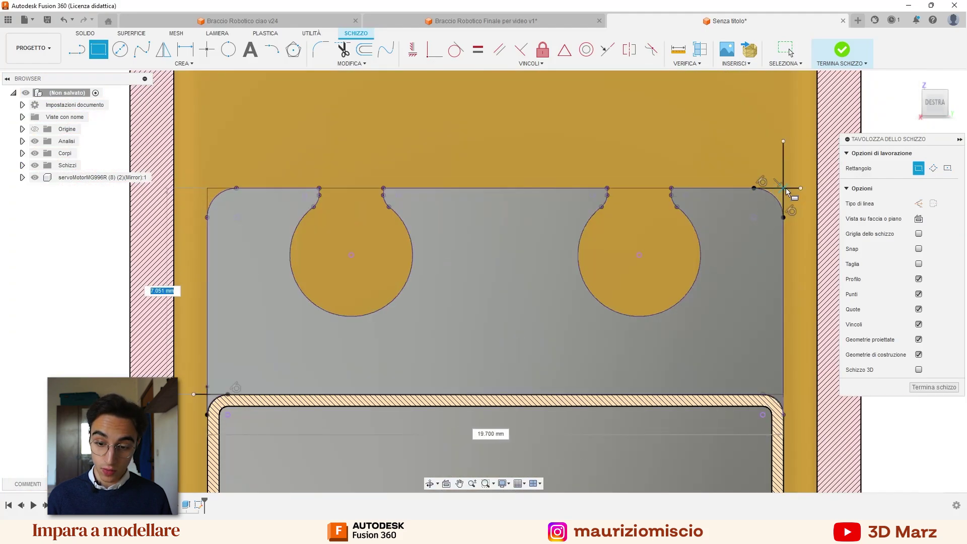
{"action": "key", "text": "Escape"}
Step: Select the two circle and outer profiles, then draw the 19.7 mm rectangle above the tabs
{"action": "left_click", "coordinate": [662, 220]}
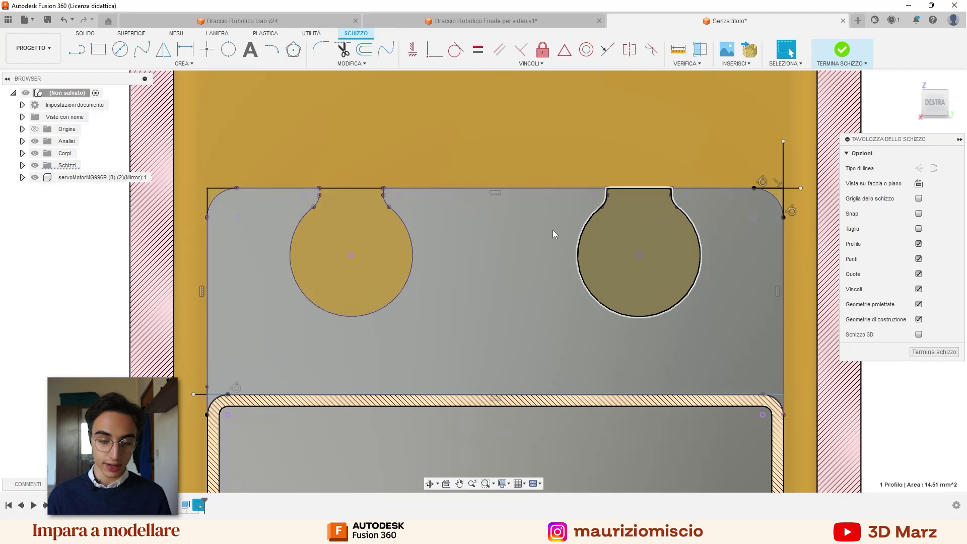
{"action": "left_click", "coordinate": [375, 222]}
{"action": "left_click", "coordinate": [218, 200]}
{"action": "scroll", "coordinate": [216, 195], "scroll_direction": "up", "scroll_amount": 2}
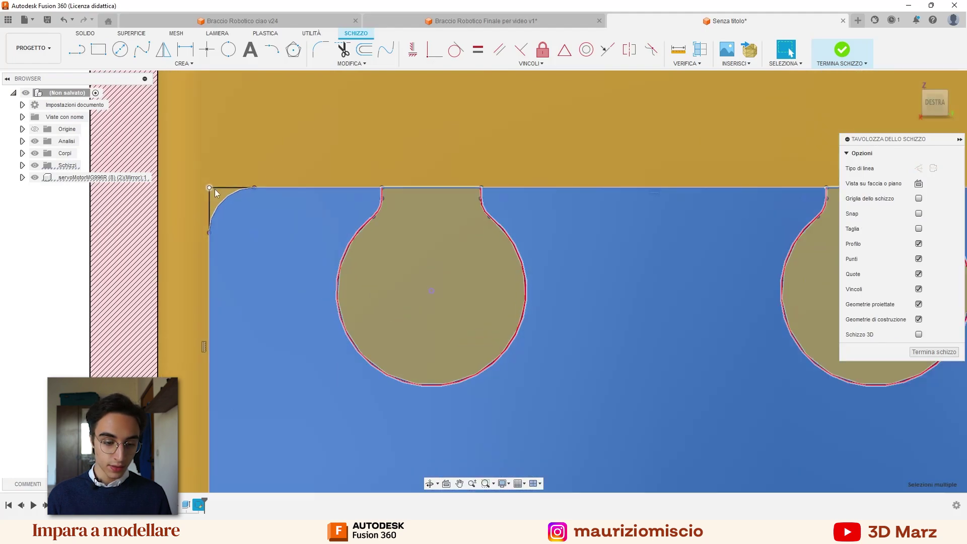
{"action": "key", "text": "r"}
{"action": "scroll", "coordinate": [358, 198], "scroll_direction": "down", "scroll_amount": 2}
{"action": "scroll", "coordinate": [220, 259], "scroll_direction": "down", "scroll_amount": 3}
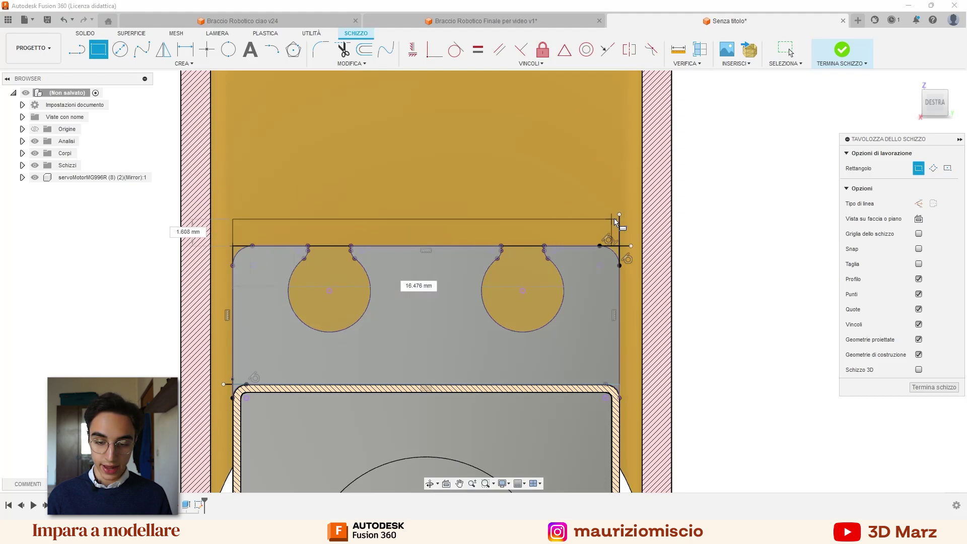
{"action": "left_click", "coordinate": [622, 133]}
{"action": "key", "text": "Escape"}
Step: Orbit and snap to the right view to see the sketch against the box
{"action": "middle_click_drag", "start_coordinate": [522, 188], "coordinate": [708, 230], "text": "shift"}
{"action": "scroll", "coordinate": [623, 239], "scroll_direction": "up", "scroll_amount": 2}
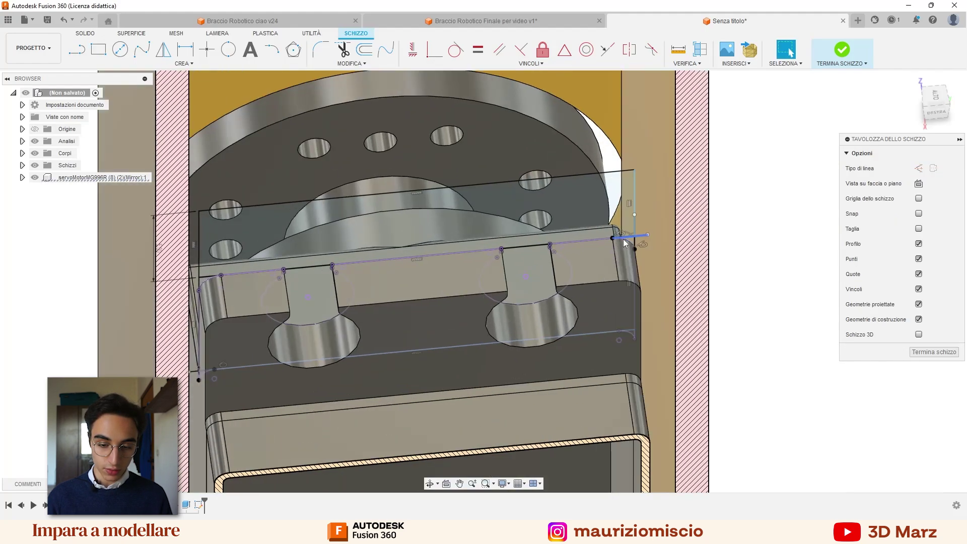
{"action": "left_click", "coordinate": [931, 117]}
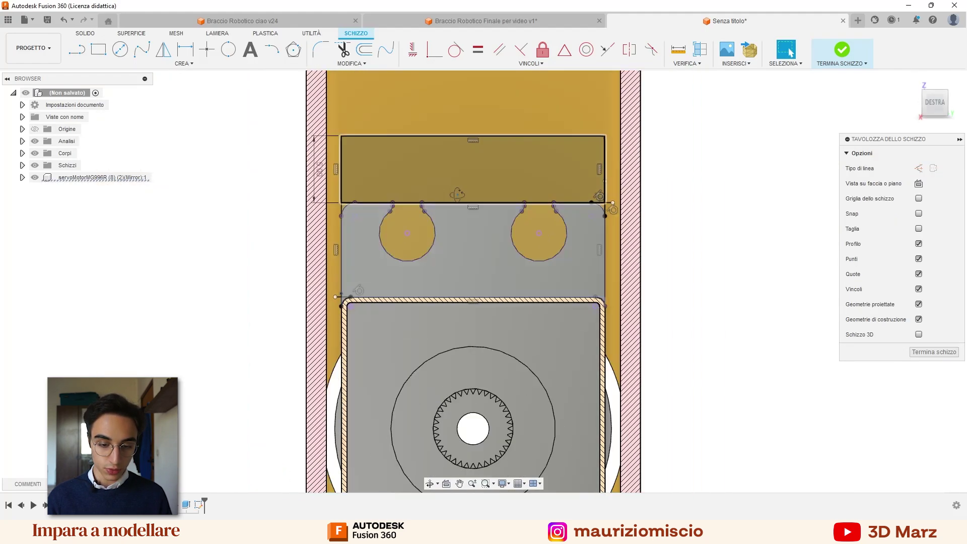
{"action": "middle_click_drag", "start_coordinate": [467, 234], "coordinate": [484, 217], "text": "shift"}
{"action": "middle_click_drag", "start_coordinate": [605, 179], "coordinate": [579, 253], "text": "shift"}
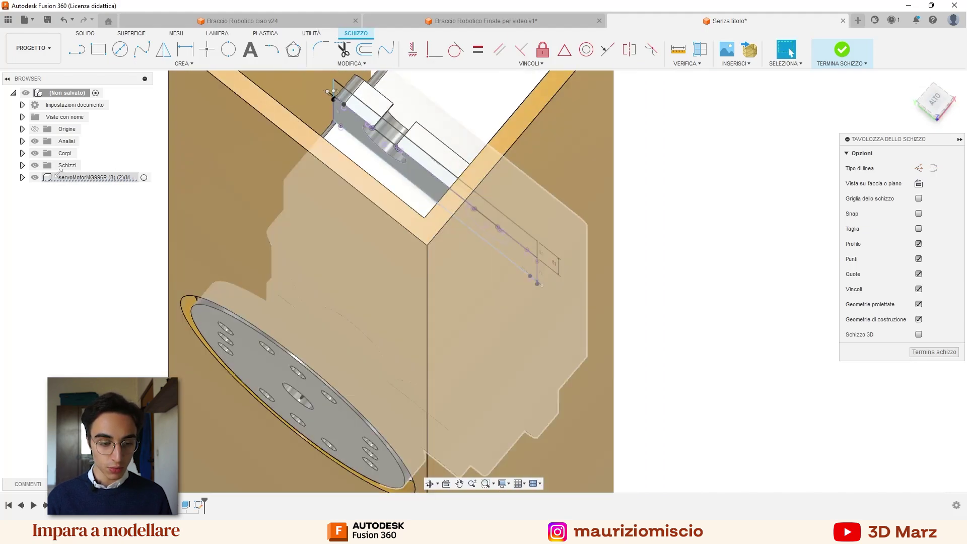
Step: Hide Corpo1 to reveal the servo plate and inspect its corner fillet
{"action": "left_click", "coordinate": [23, 153]}
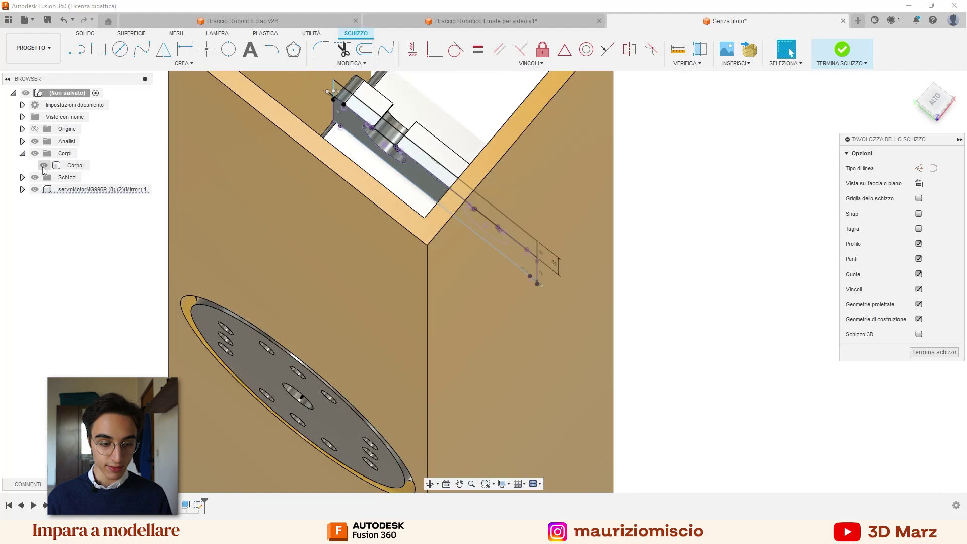
{"action": "left_click", "coordinate": [43, 166]}
{"action": "middle_click_drag", "start_coordinate": [362, 131], "coordinate": [358, 112], "text": "shift"}
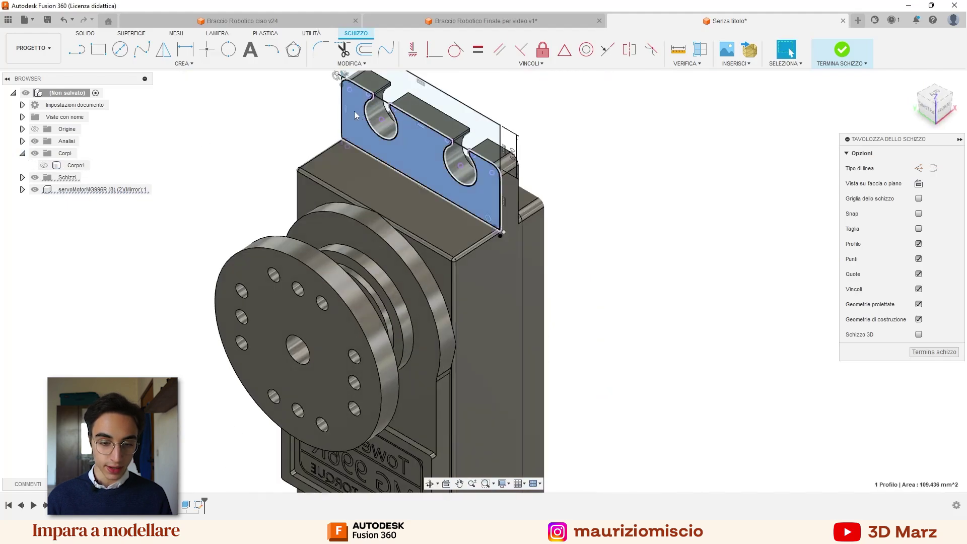
{"action": "scroll", "coordinate": [355, 110], "scroll_direction": "up", "scroll_amount": 3}
{"action": "left_click", "coordinate": [610, 211]}
{"action": "scroll", "coordinate": [624, 214], "scroll_direction": "up", "scroll_amount": 4}
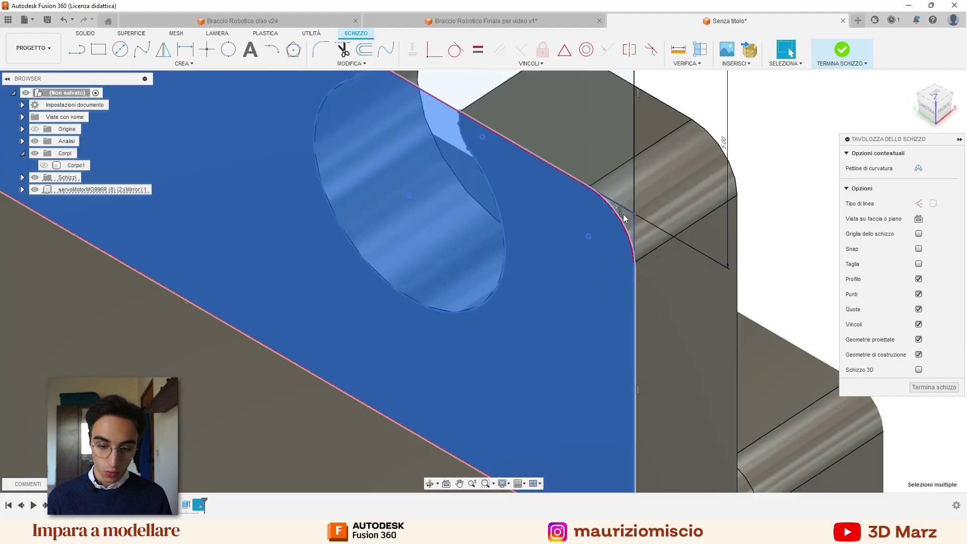
{"action": "scroll", "coordinate": [625, 191], "scroll_direction": "up", "scroll_amount": 3}
{"action": "scroll", "coordinate": [534, 169], "scroll_direction": "down", "scroll_amount": 5}
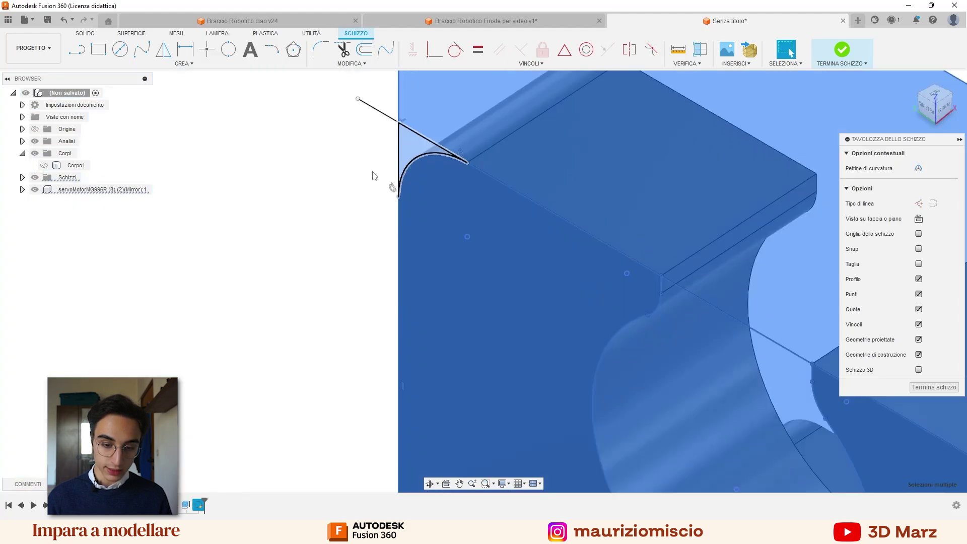
{"action": "scroll", "coordinate": [554, 169], "scroll_direction": "down", "scroll_amount": 4}
{"action": "scroll", "coordinate": [604, 169], "scroll_direction": "down", "scroll_amount": 3}
Step: Start extruding the six tab sketch profiles and drag out the distance
{"action": "key", "text": "e"}
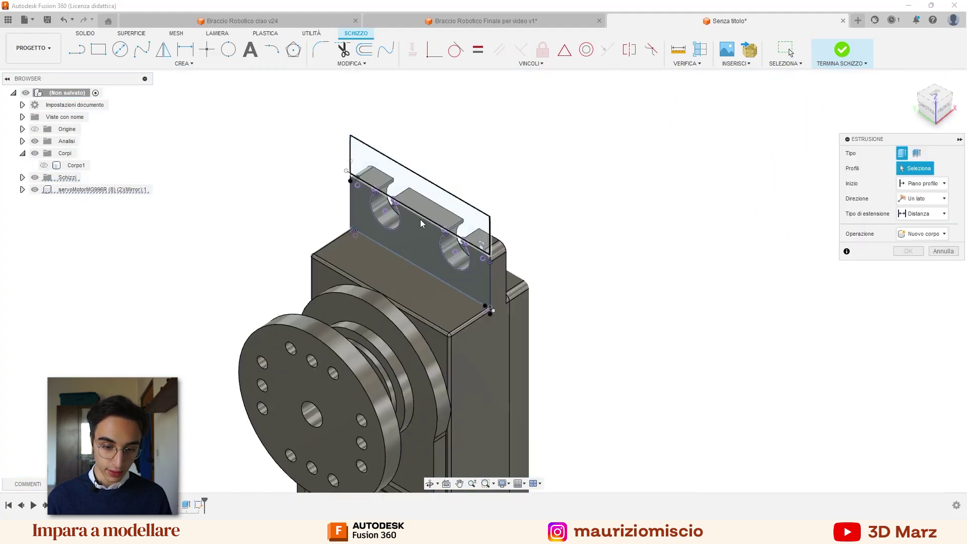
{"action": "scroll", "coordinate": [409, 226], "scroll_direction": "up", "scroll_amount": 5}
{"action": "scroll", "coordinate": [592, 254], "scroll_direction": "down", "scroll_amount": 4}
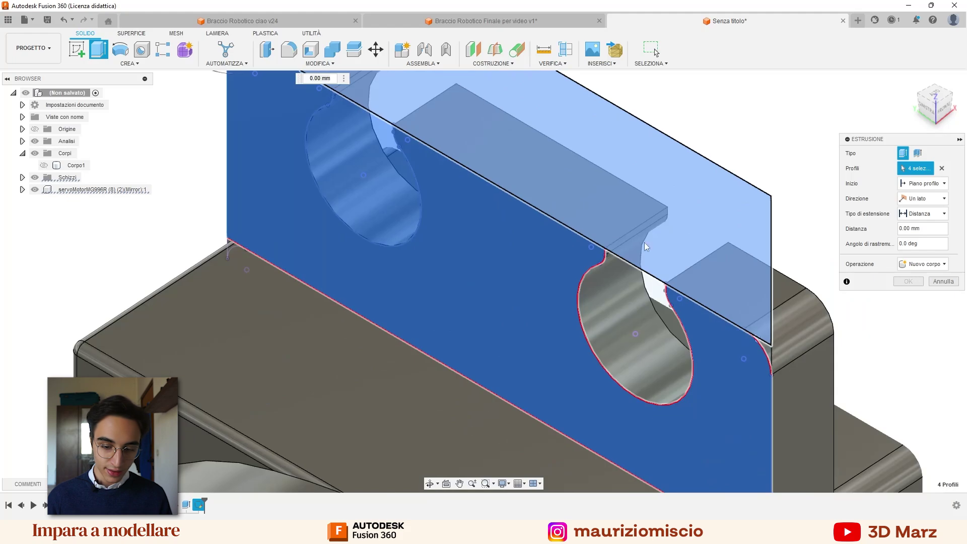
{"action": "scroll", "coordinate": [650, 336], "scroll_direction": "up", "scroll_amount": 4}
{"action": "left_click", "coordinate": [650, 336]}
{"action": "left_click", "coordinate": [765, 350]}
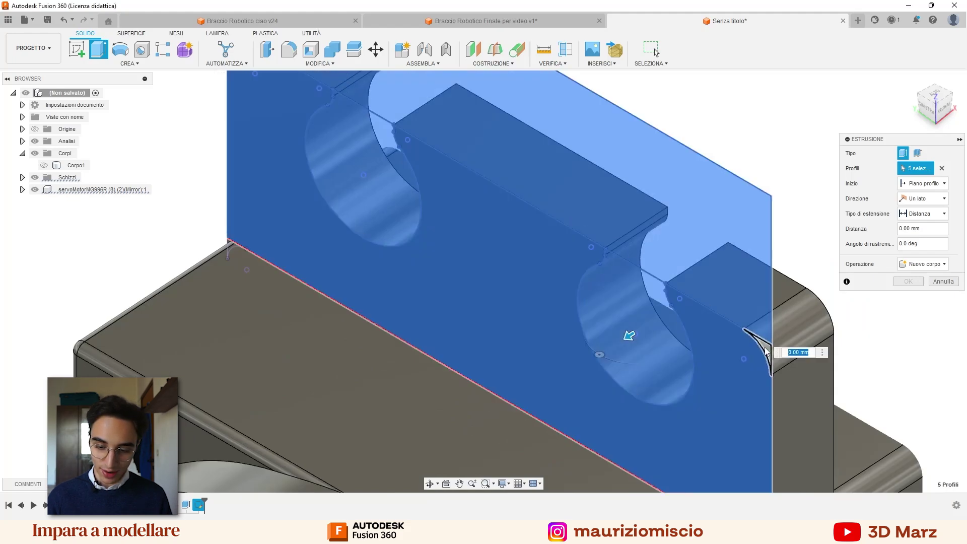
{"action": "left_click", "coordinate": [765, 351]}
{"action": "scroll", "coordinate": [766, 352], "scroll_direction": "down", "scroll_amount": 5}
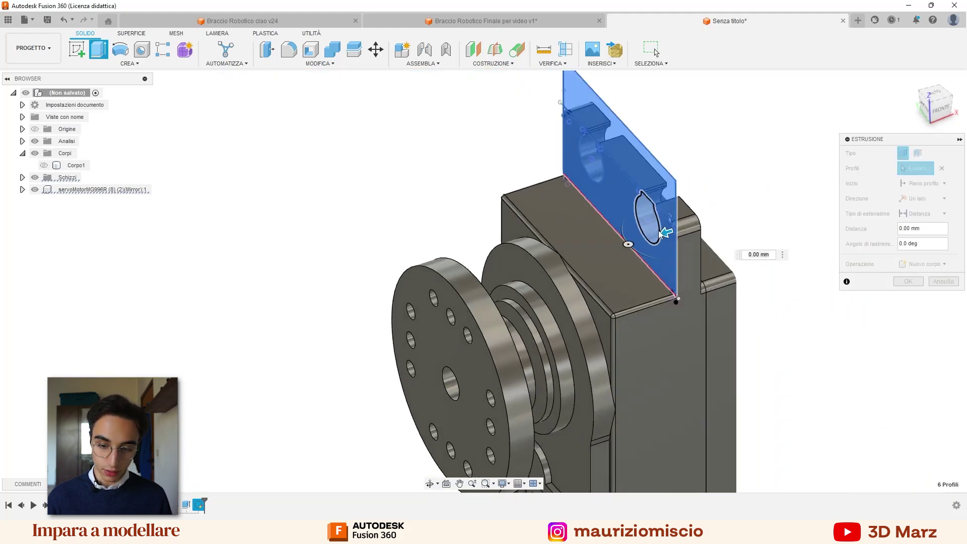
{"action": "left_click_drag", "start_coordinate": [652, 238], "coordinate": [598, 245]}
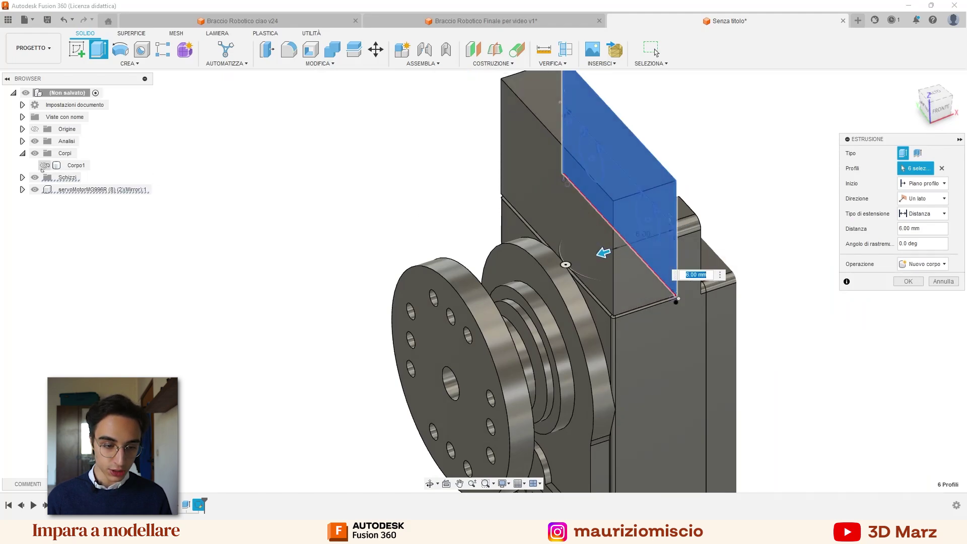
Step: Show Corpo1 again, check the extrusion, and make it a 14.70 mm new body
{"action": "left_click", "coordinate": [43, 166]}
{"action": "middle_click_drag", "start_coordinate": [391, 233], "coordinate": [490, 202], "text": "shift"}
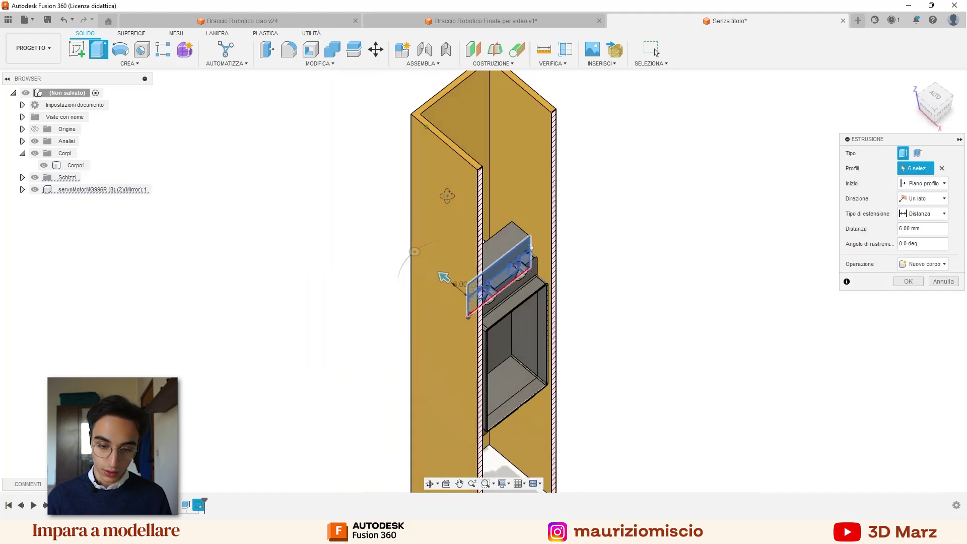
{"action": "middle_click_drag", "start_coordinate": [490, 202], "coordinate": [501, 247], "text": "shift"}
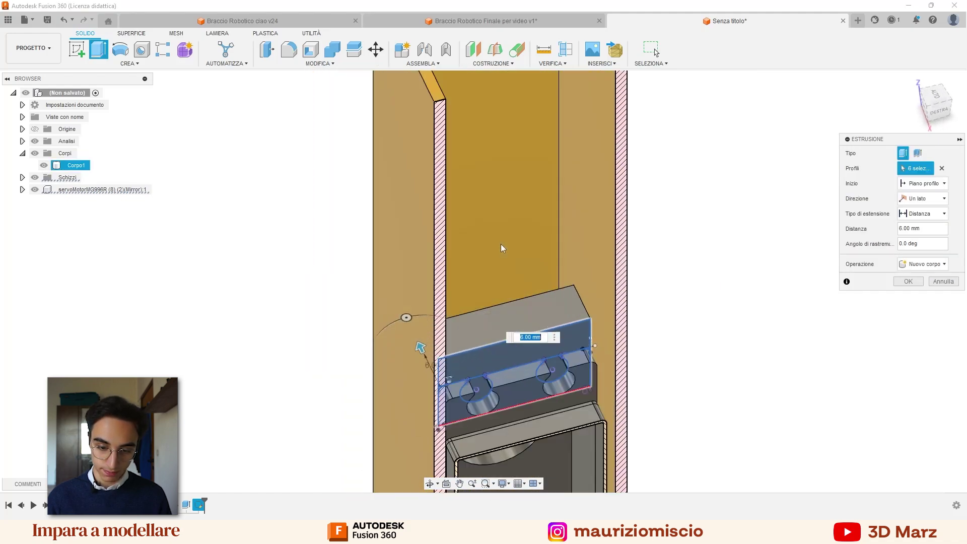
{"action": "middle_click_drag", "start_coordinate": [689, 257], "coordinate": [648, 242], "text": "shift"}
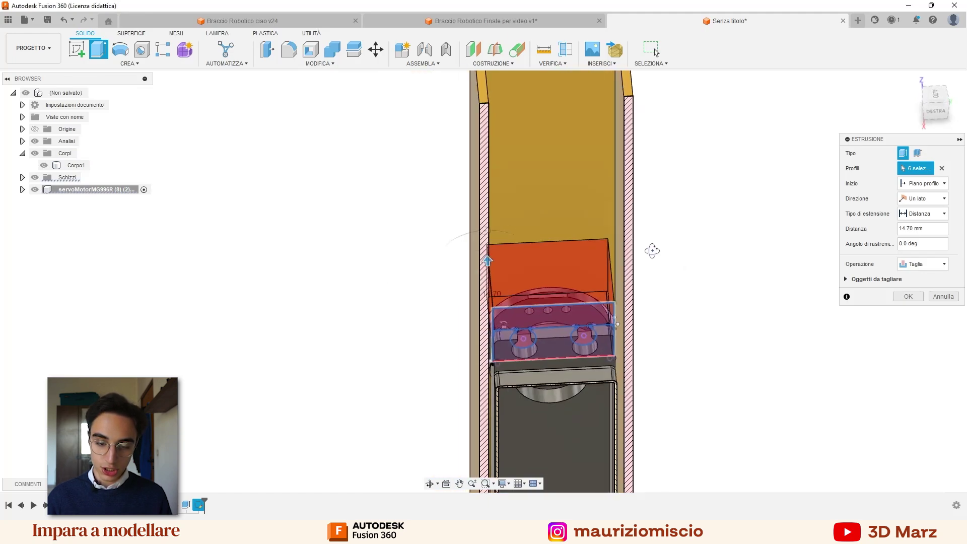
{"action": "left_click", "coordinate": [920, 266]}
{"action": "left_click", "coordinate": [918, 307]}
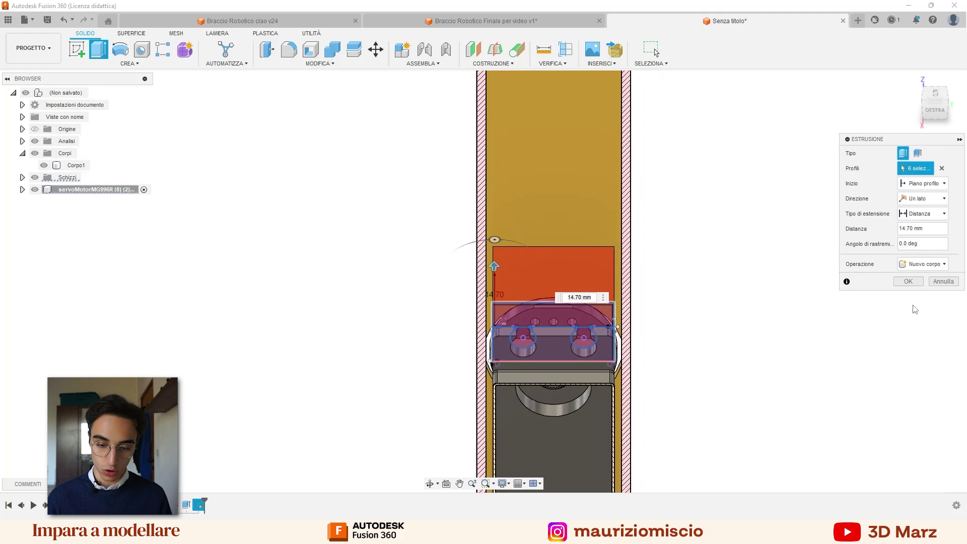
{"action": "left_click", "coordinate": [908, 280]}
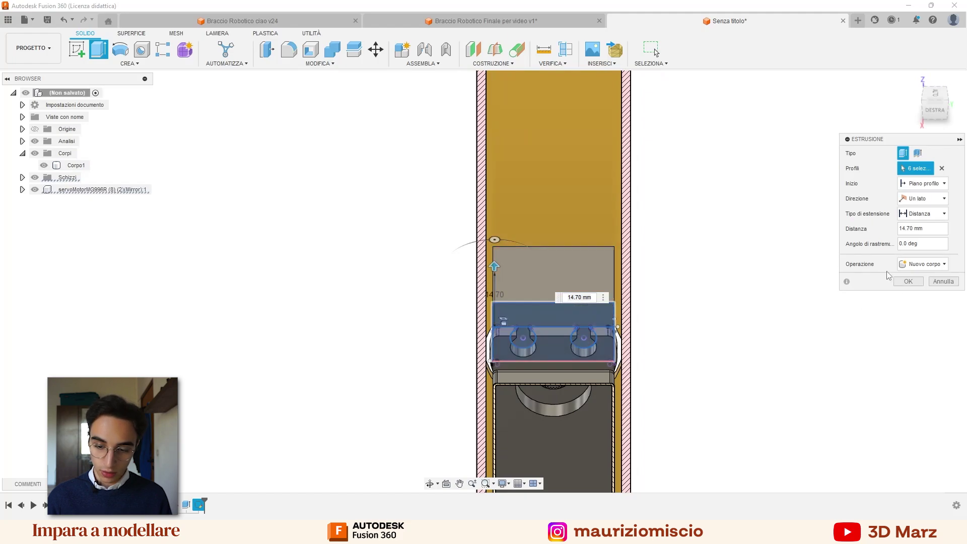
{"action": "left_click", "coordinate": [899, 282]}
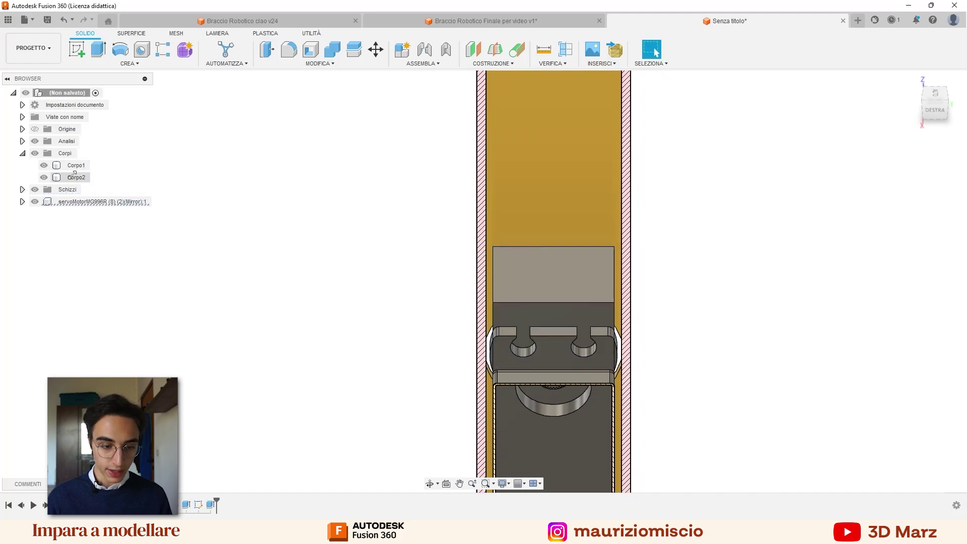
Step: Rename Corpo2 to 'supporto motore' and return to the home view
{"action": "double_click", "coordinate": [75, 177]}
{"action": "type", "text": "supporto motore"}
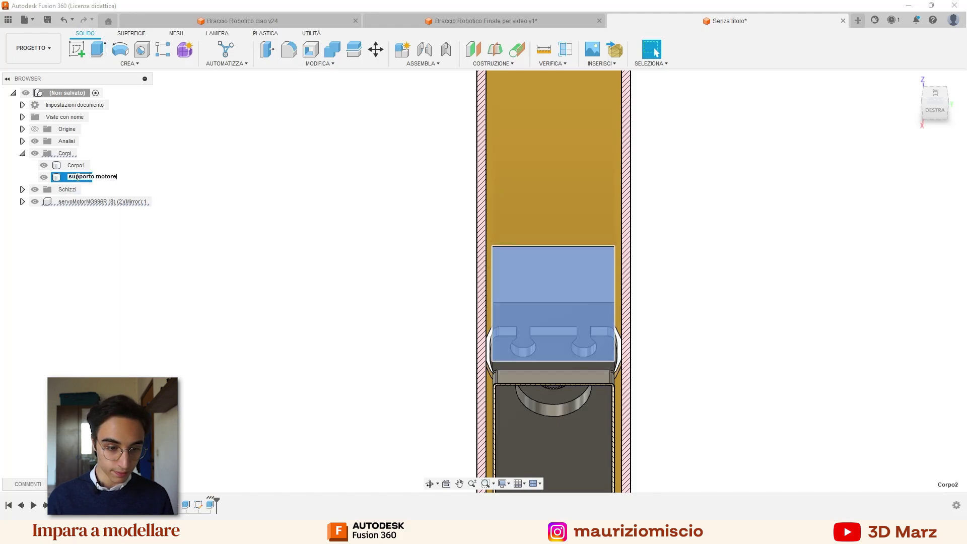
{"action": "key", "text": "Return"}
{"action": "key", "text": "F6"}
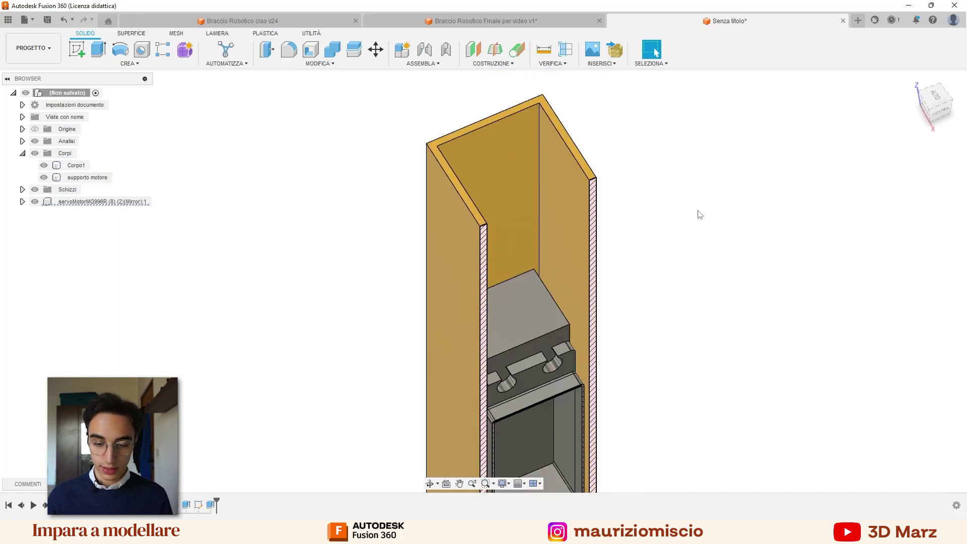
Step: Apply the Plastica Tough 2000 appearance to supporto motore and recolour it red
{"action": "key", "text": "a"}
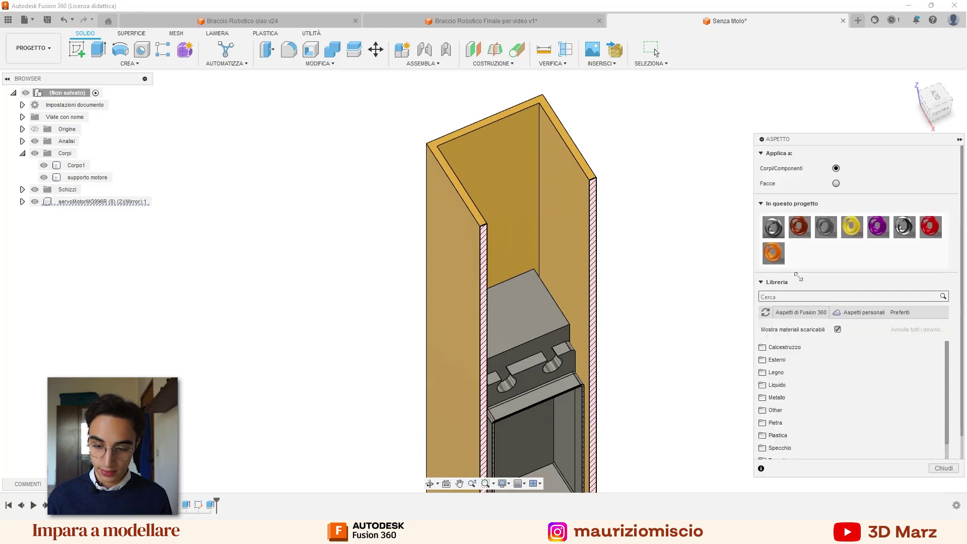
{"action": "scroll", "coordinate": [784, 395], "scroll_direction": "down", "scroll_amount": 5}
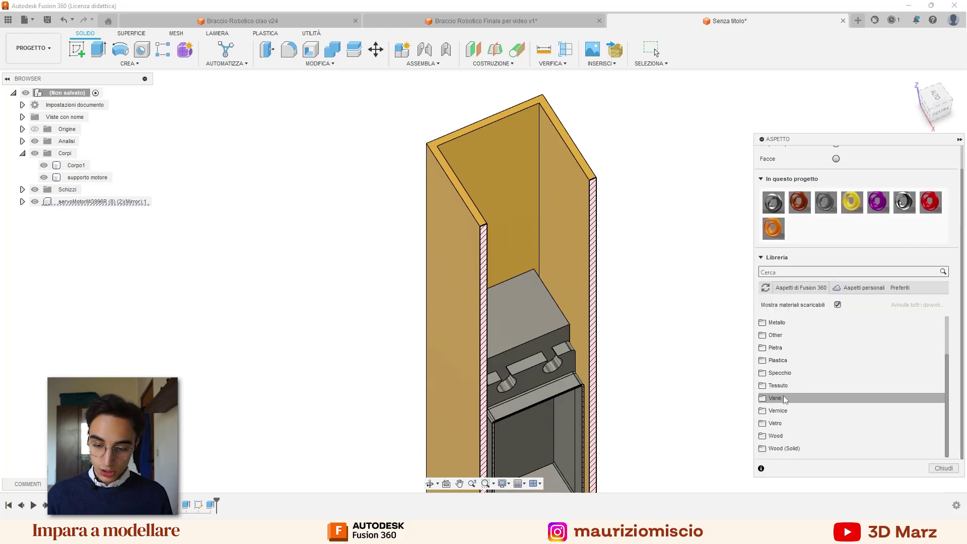
{"action": "left_click", "coordinate": [768, 362]}
{"action": "scroll", "coordinate": [823, 383], "scroll_direction": "down", "scroll_amount": 5}
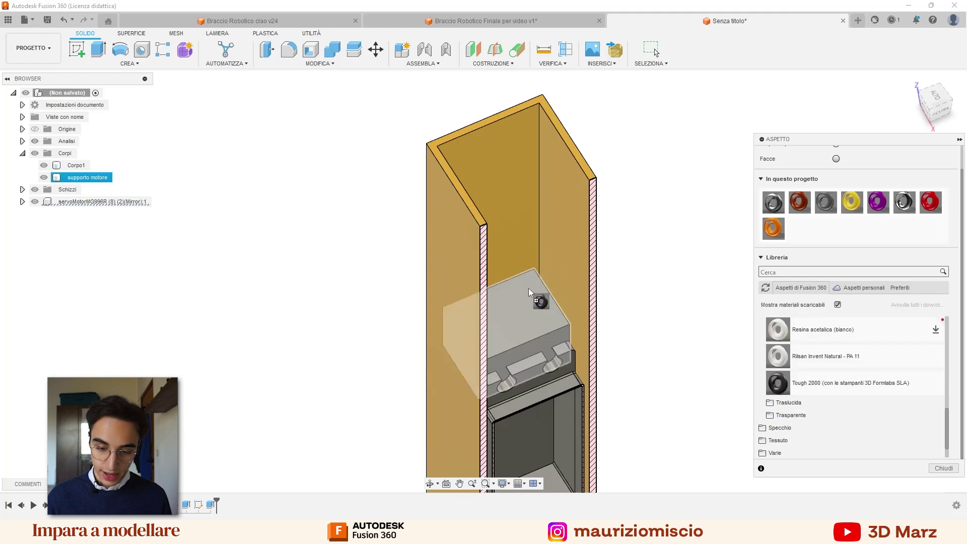
{"action": "left_click_drag", "start_coordinate": [823, 383], "coordinate": [528, 288]}
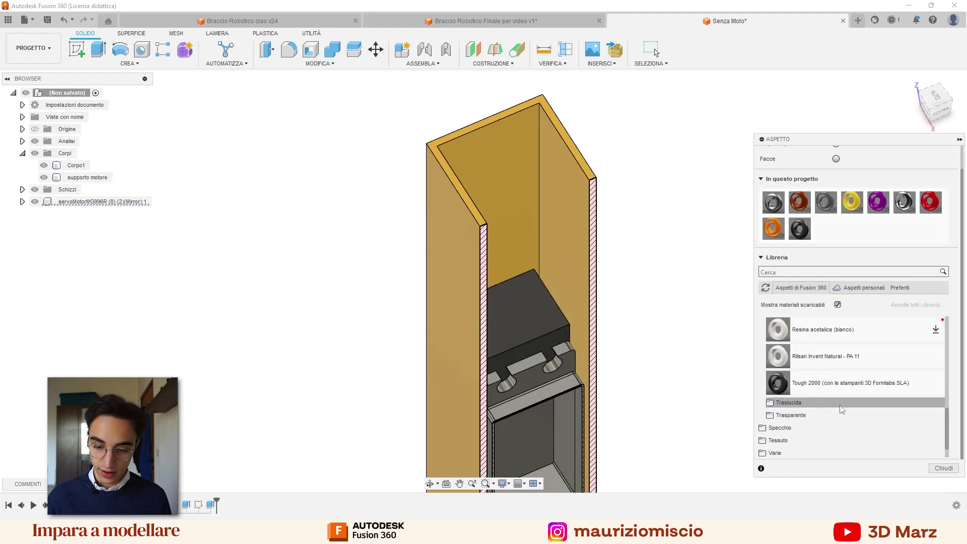
{"action": "double_click", "coordinate": [841, 385]}
{"action": "left_click", "coordinate": [639, 201]}
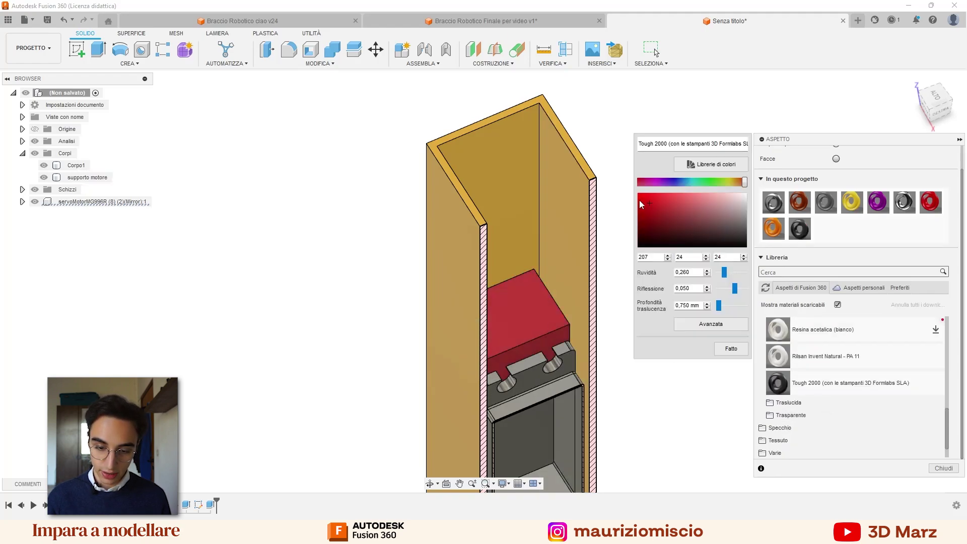
{"action": "left_click", "coordinate": [739, 352]}
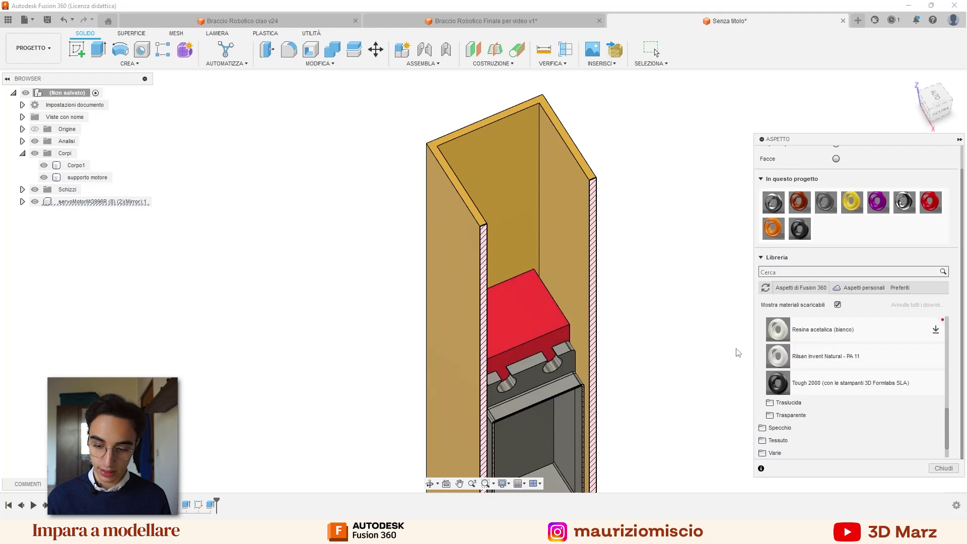
{"action": "left_click", "coordinate": [944, 469]}
{"action": "middle_click_drag", "start_coordinate": [639, 248], "coordinate": [669, 266], "text": "shift"}
{"action": "left_click", "coordinate": [536, 199]}
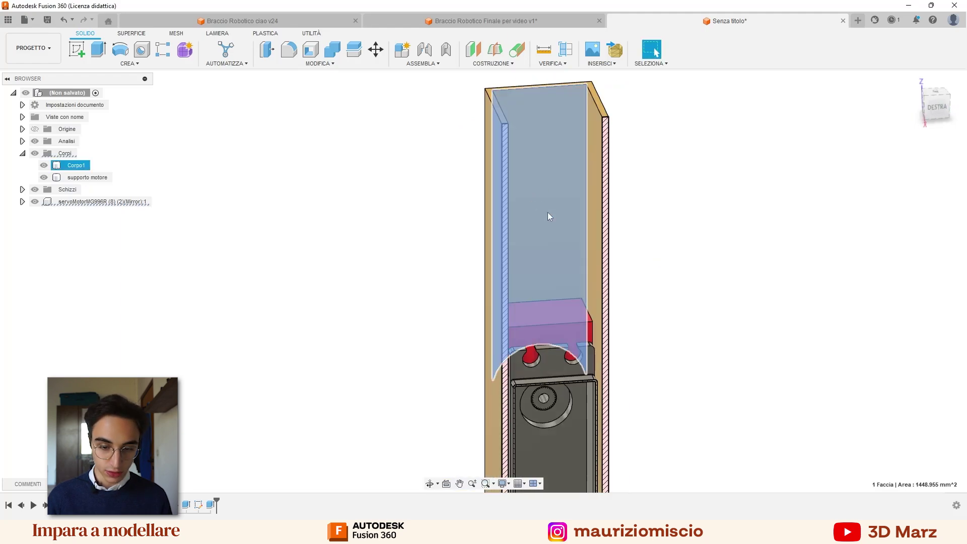
Step: Hide Corpo1 and start a new sketch on the red block's front face
{"action": "left_click", "coordinate": [44, 165]}
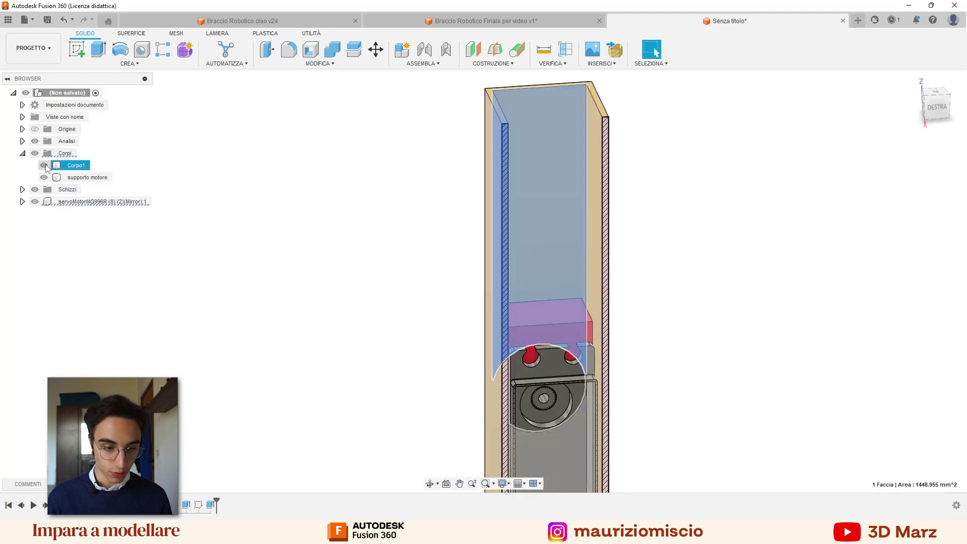
{"action": "left_click", "coordinate": [371, 363]}
{"action": "mouse_move", "coordinate": [391, 358]}
{"action": "middle_mouse_down", "text": "shift"}
{"action": "mouse_move", "coordinate": [414, 350]}
{"action": "mouse_move", "coordinate": [551, 359]}
{"action": "middle_mouse_up", "text": "shift"}
{"action": "scroll", "coordinate": [503, 327], "scroll_direction": "up", "scroll_amount": 3}
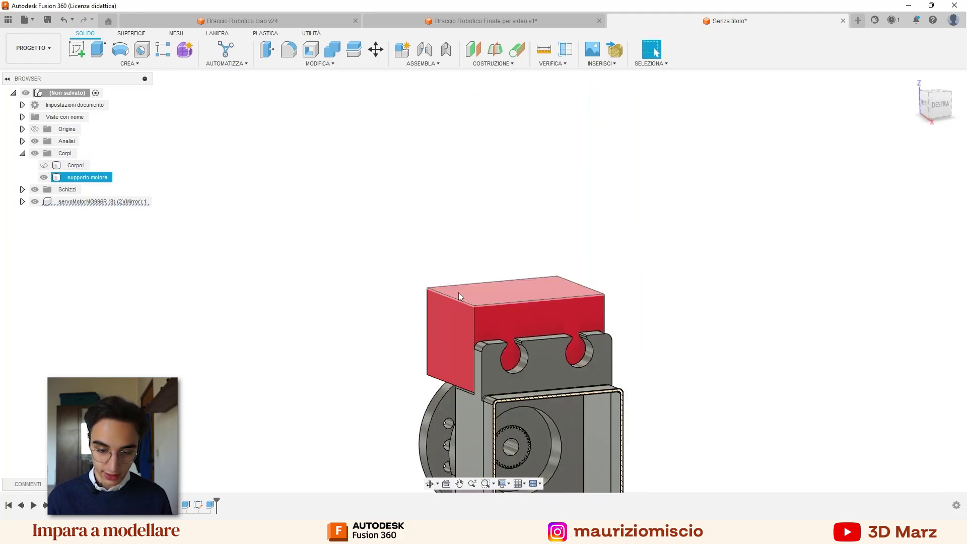
{"action": "middle_click_drag", "start_coordinate": [459, 293], "coordinate": [449, 326], "text": "shift"}
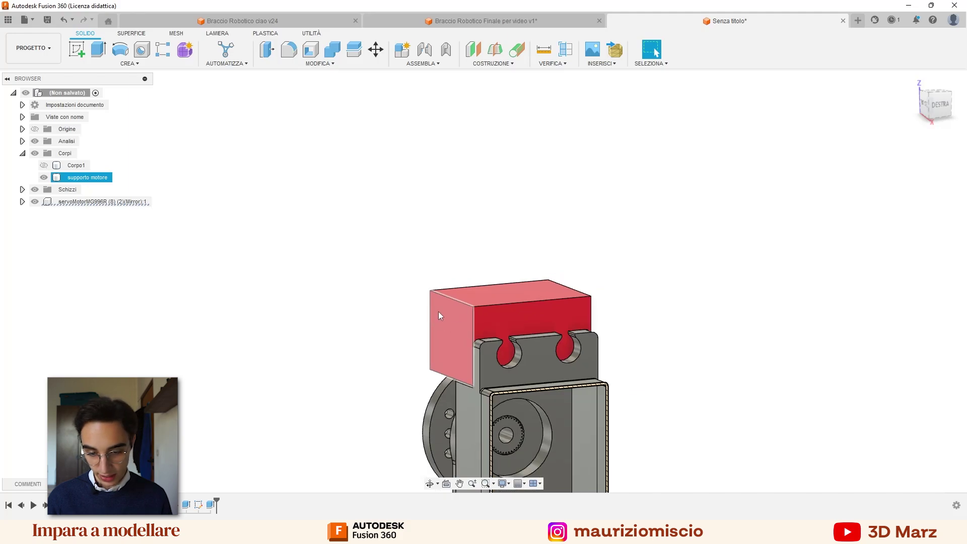
{"action": "left_click", "coordinate": [614, 313]}
{"action": "scroll", "coordinate": [617, 309], "scroll_direction": "up", "scroll_amount": 2}
{"action": "left_click", "coordinate": [518, 357]}
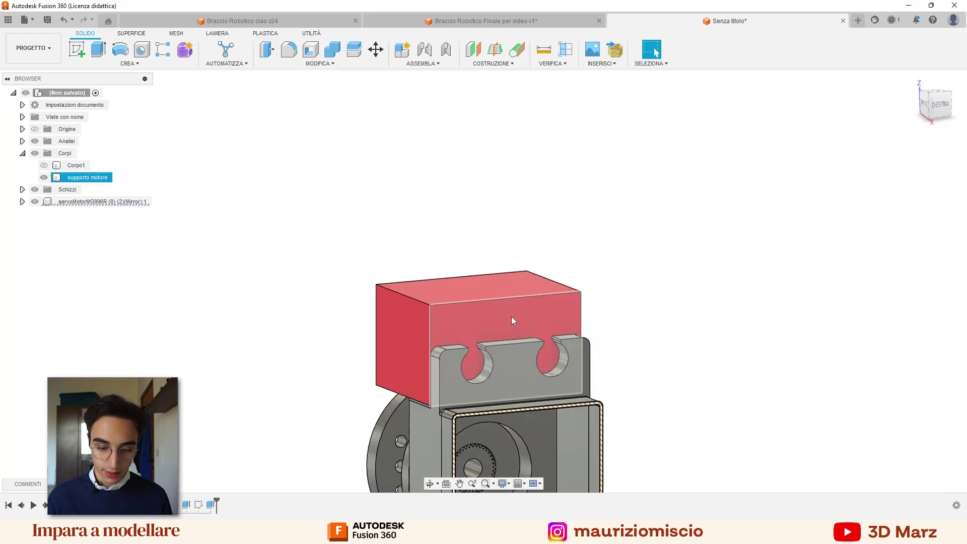
{"action": "left_click", "coordinate": [510, 317]}
{"action": "right_click", "coordinate": [506, 319]}
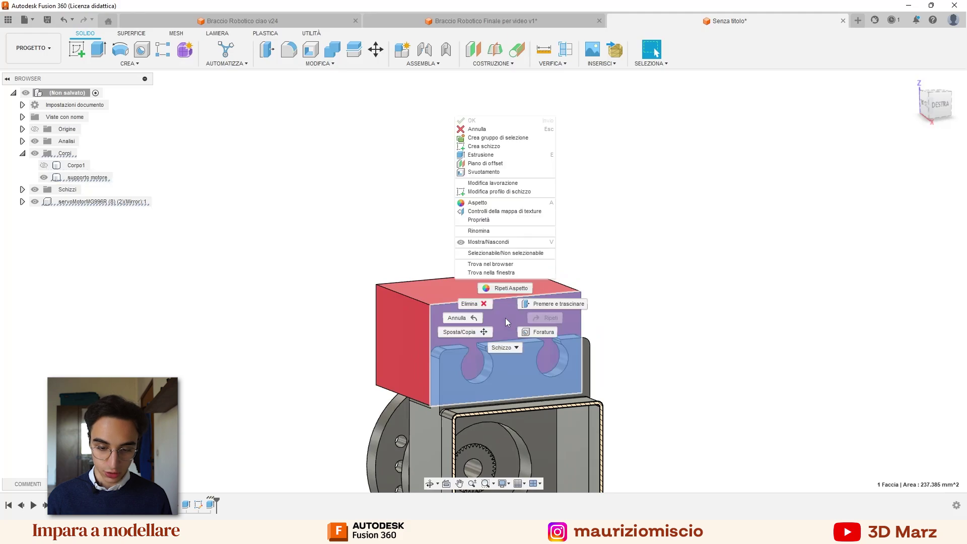
{"action": "left_click", "coordinate": [511, 147]}
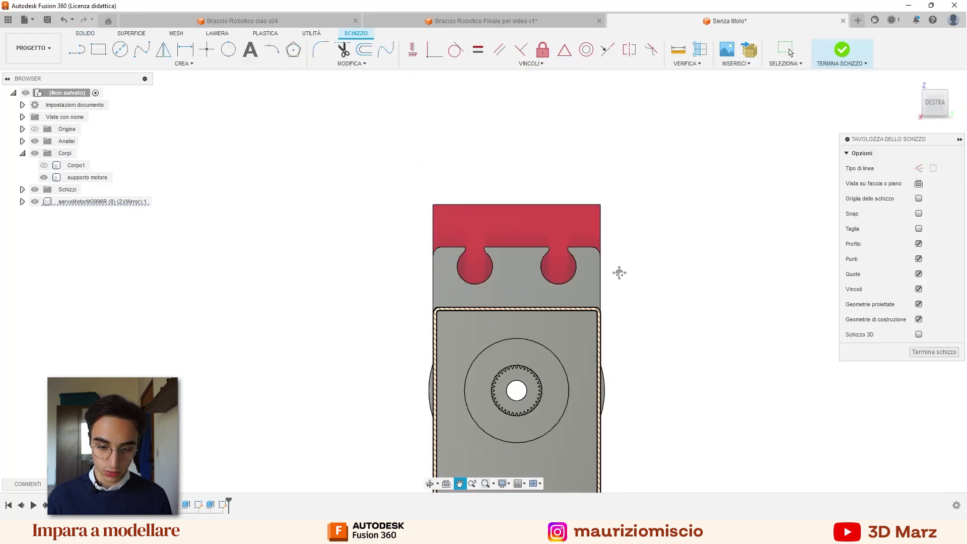
Step: Project both servo-tab notch outlines into the sketch
{"action": "scroll", "coordinate": [620, 272], "scroll_direction": "up", "scroll_amount": 4}
{"action": "key", "text": "p"}
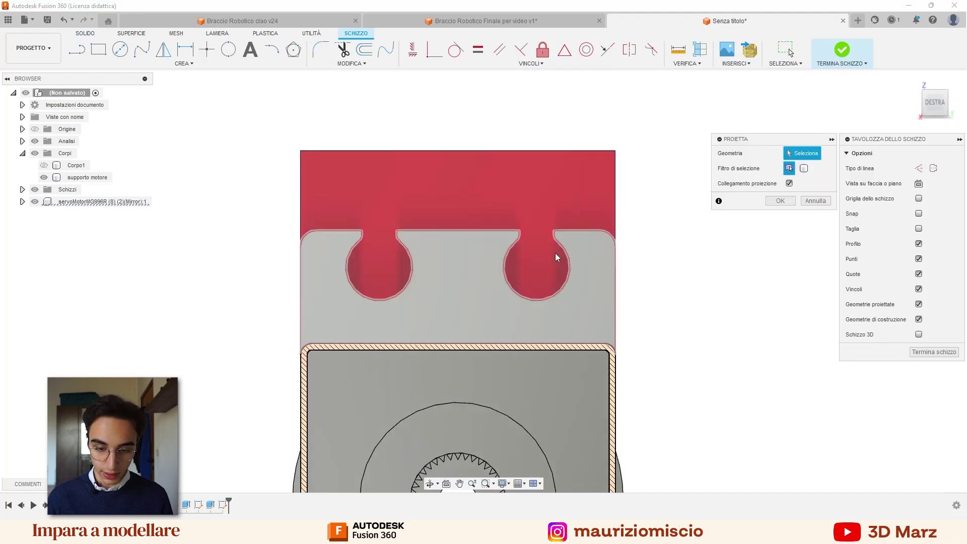
{"action": "left_click", "coordinate": [564, 254]}
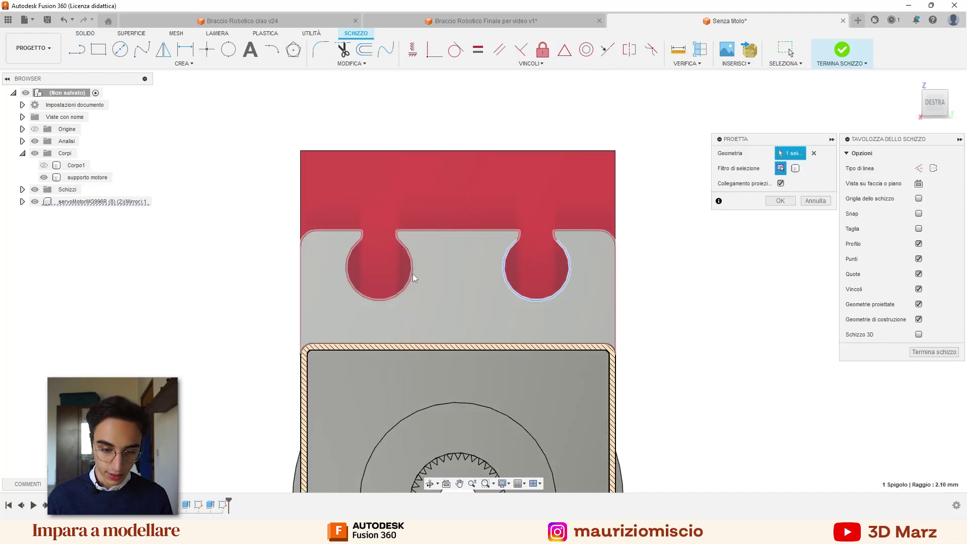
{"action": "left_click", "coordinate": [411, 268]}
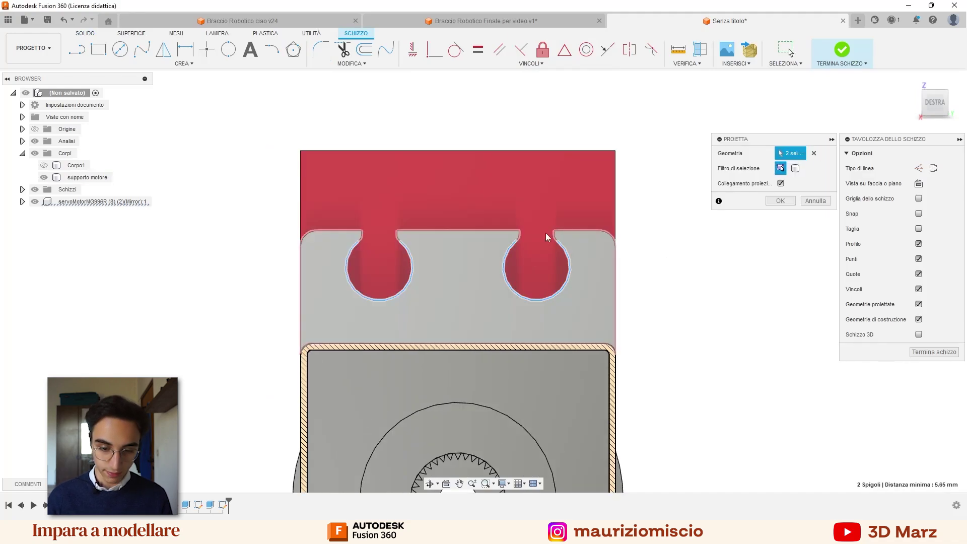
{"action": "left_click", "coordinate": [767, 202]}
Step: Draw circles filling the two notch slots and select both circle profiles
{"action": "left_click", "coordinate": [121, 50]}
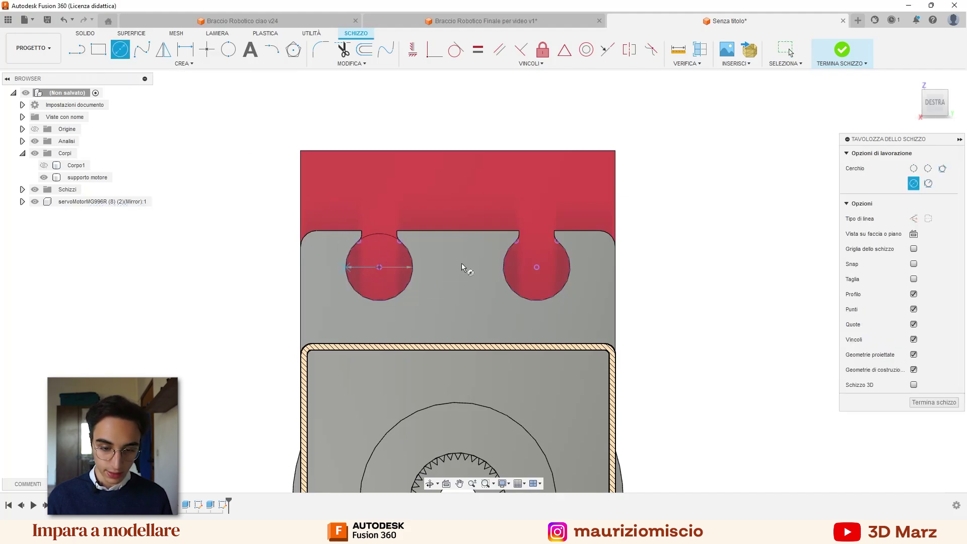
{"action": "left_click", "coordinate": [573, 275]}
{"action": "key", "text": "Escape"}
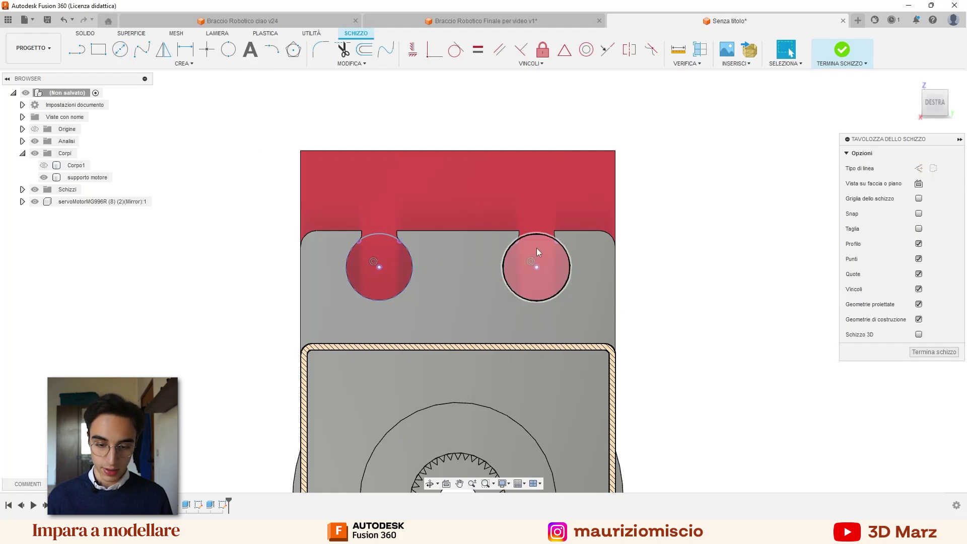
{"action": "left_click", "coordinate": [537, 247]}
{"action": "left_click", "coordinate": [388, 265], "text": "shift"}
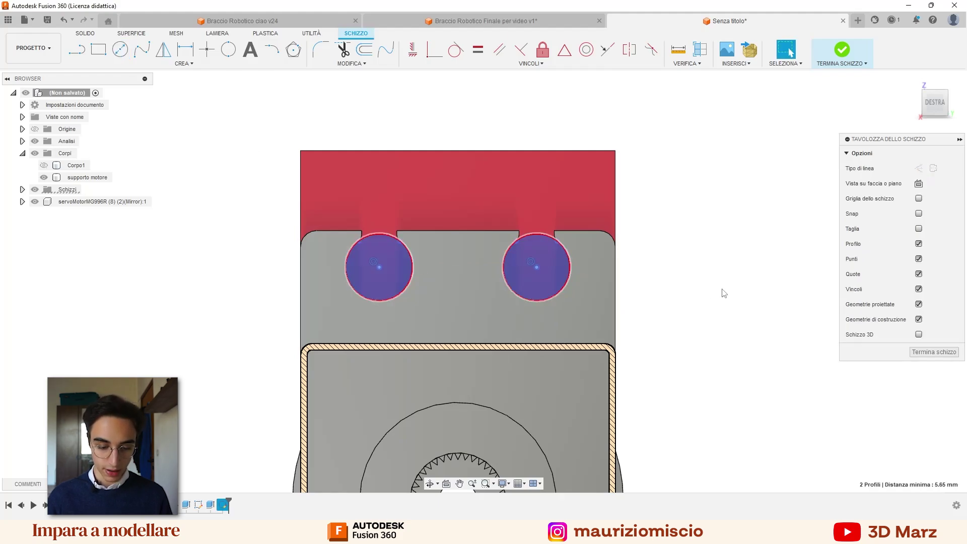
Step: Extrude-cut the two circle profiles into the block at -14.7 mm + 2 mm depth
{"action": "key", "text": "e"}
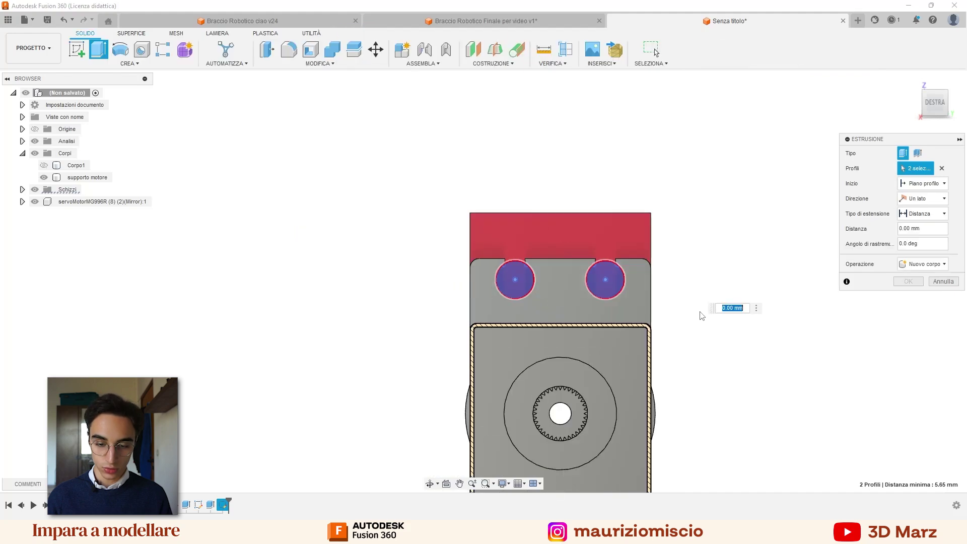
{"action": "middle_click_drag", "start_coordinate": [734, 322], "coordinate": [805, 320], "text": "shift"}
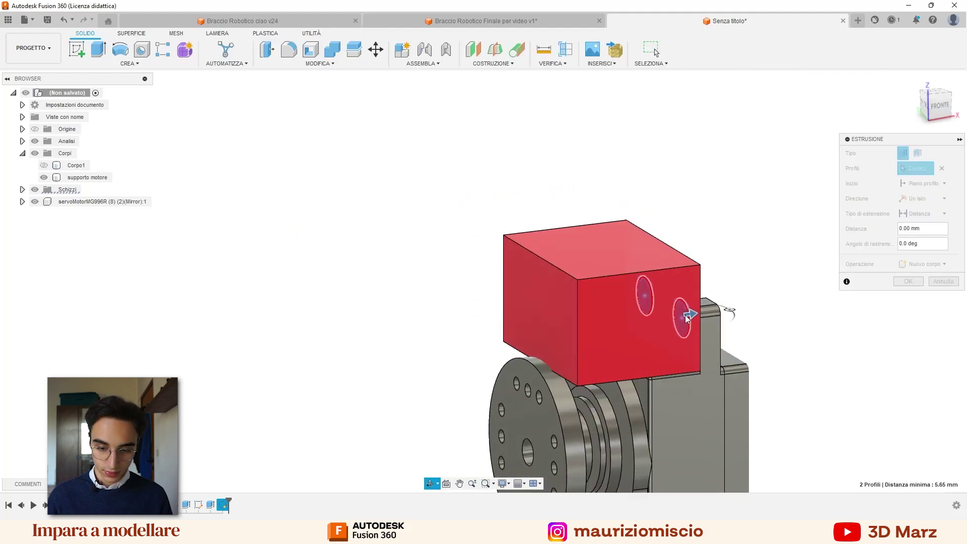
{"action": "type", "text": "-14.7"}
{"action": "key", "text": "Return"}
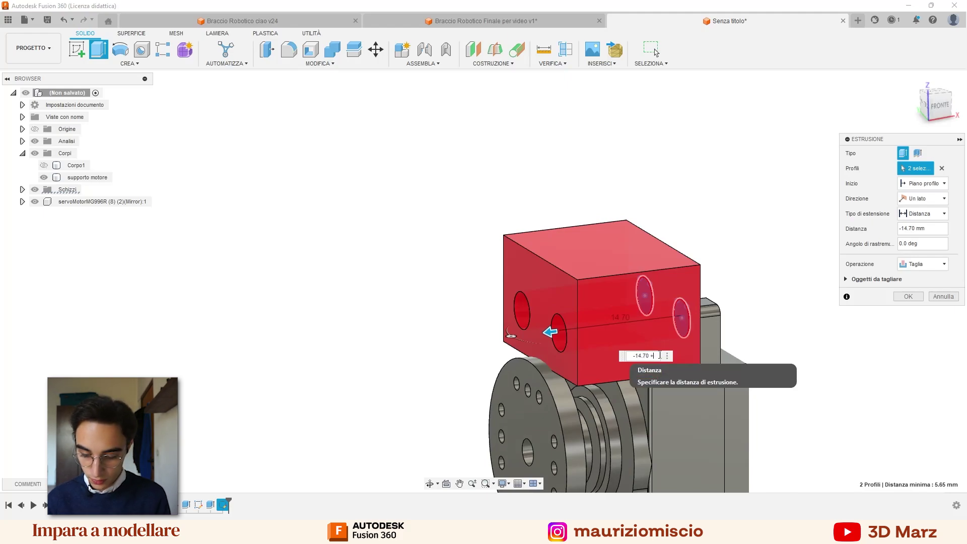
{"action": "type", "text": "2"}
{"action": "key", "text": "Return"}
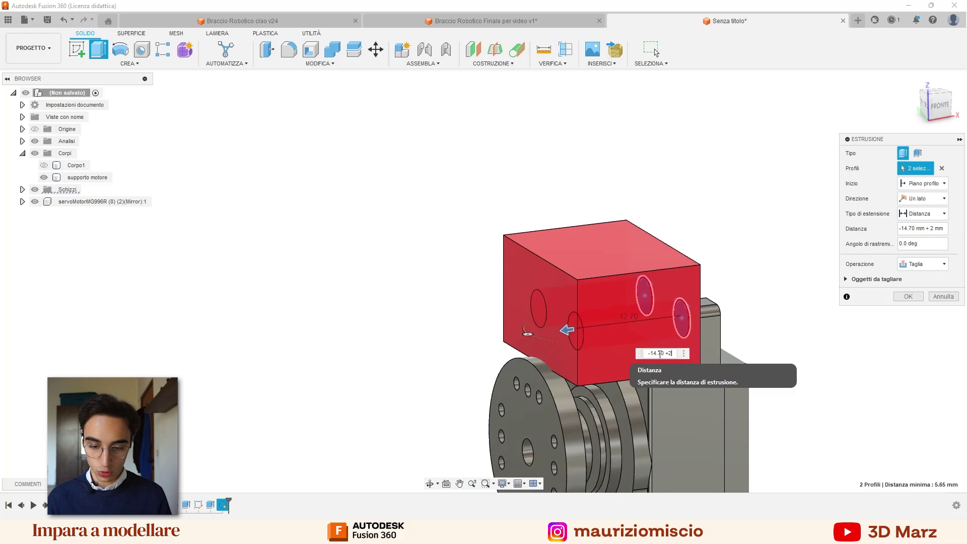
{"action": "key", "text": "Return"}
{"action": "mouse_move", "coordinate": [736, 256]}
{"action": "middle_mouse_down", "text": "shift"}
{"action": "mouse_move", "coordinate": [649, 241]}
{"action": "mouse_move", "coordinate": [766, 325]}
{"action": "middle_mouse_up", "text": "shift"}
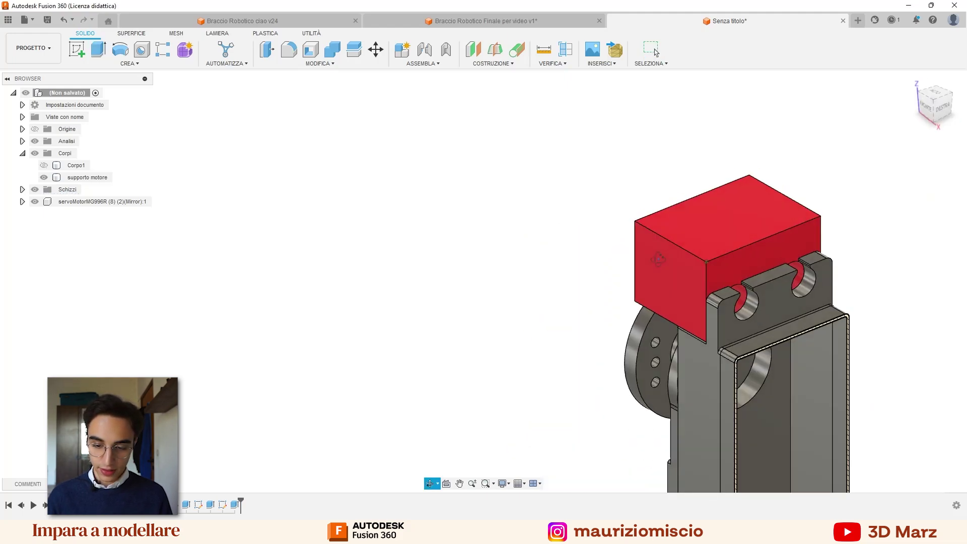
Step: Hide the servo motor and start a new sketch on the red block's end face
{"action": "left_click", "coordinate": [765, 326]}
{"action": "left_click", "coordinate": [782, 308]}
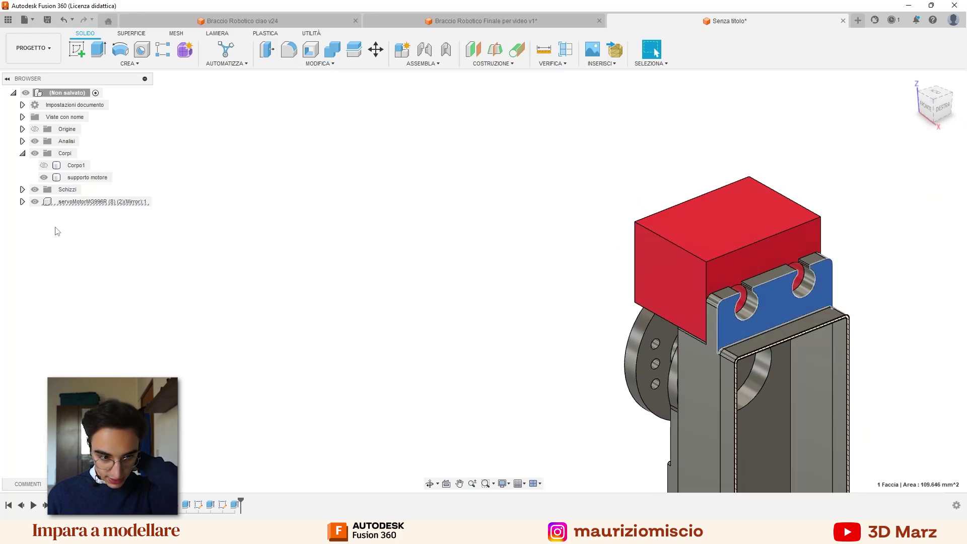
{"action": "left_click", "coordinate": [35, 202]}
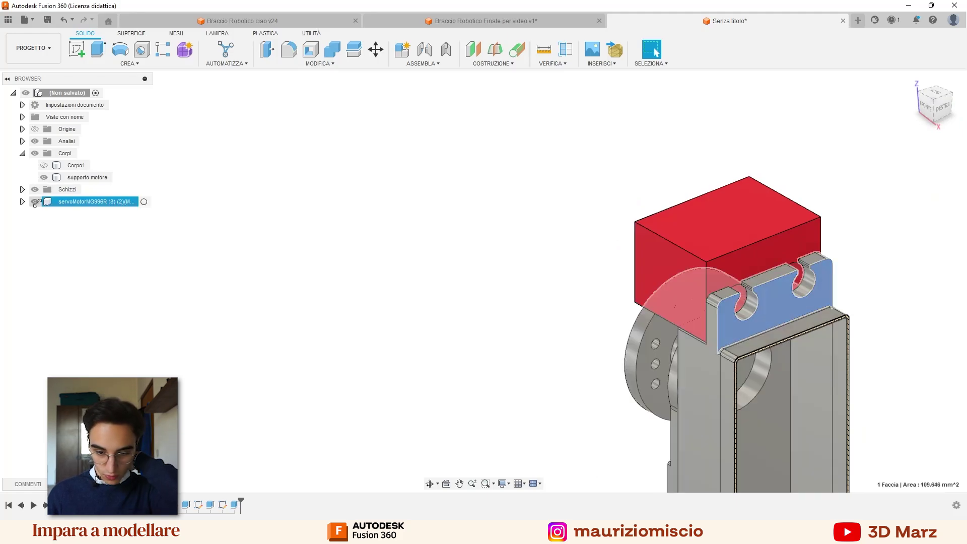
{"action": "left_click", "coordinate": [35, 202]}
{"action": "left_click", "coordinate": [582, 394]}
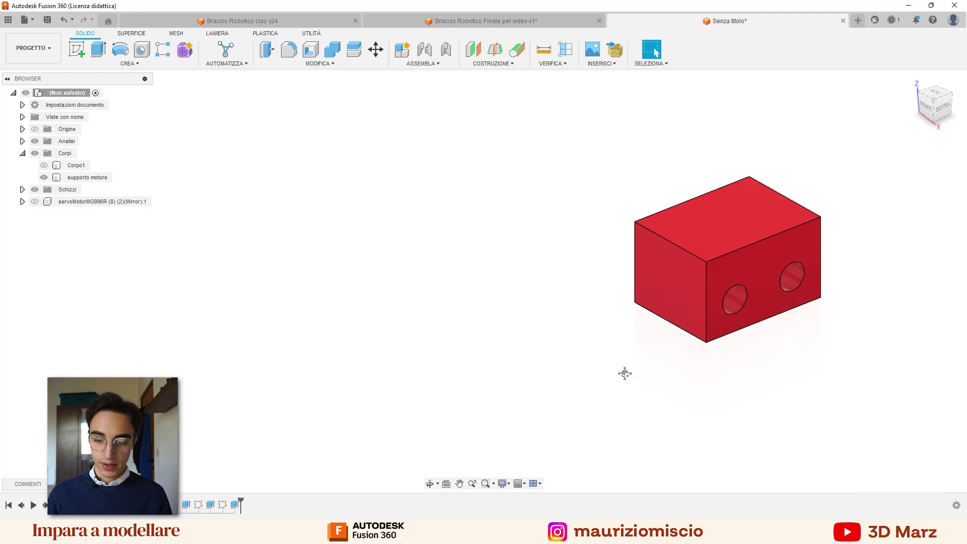
{"action": "middle_click_drag", "start_coordinate": [624, 371], "coordinate": [507, 391]}
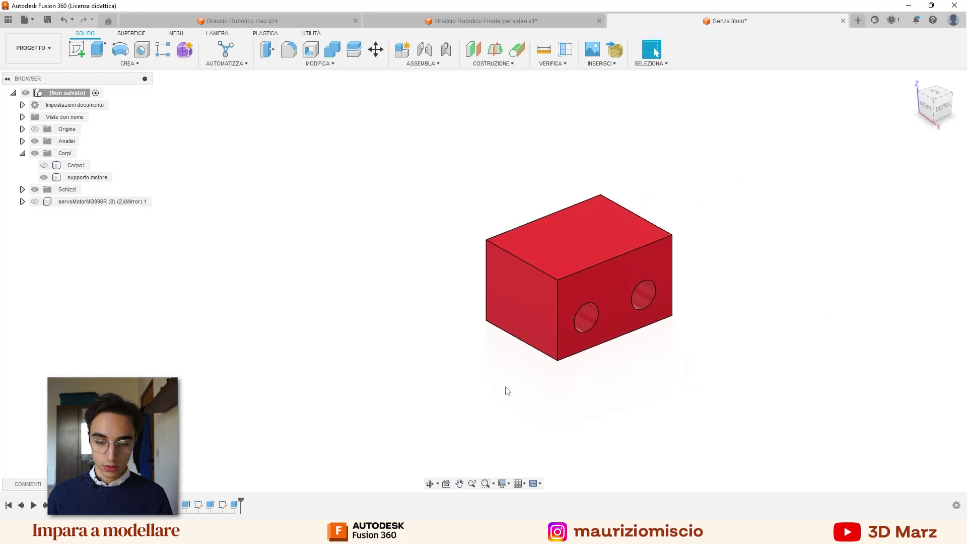
{"action": "left_click", "coordinate": [528, 283]}
{"action": "right_click", "coordinate": [527, 283]}
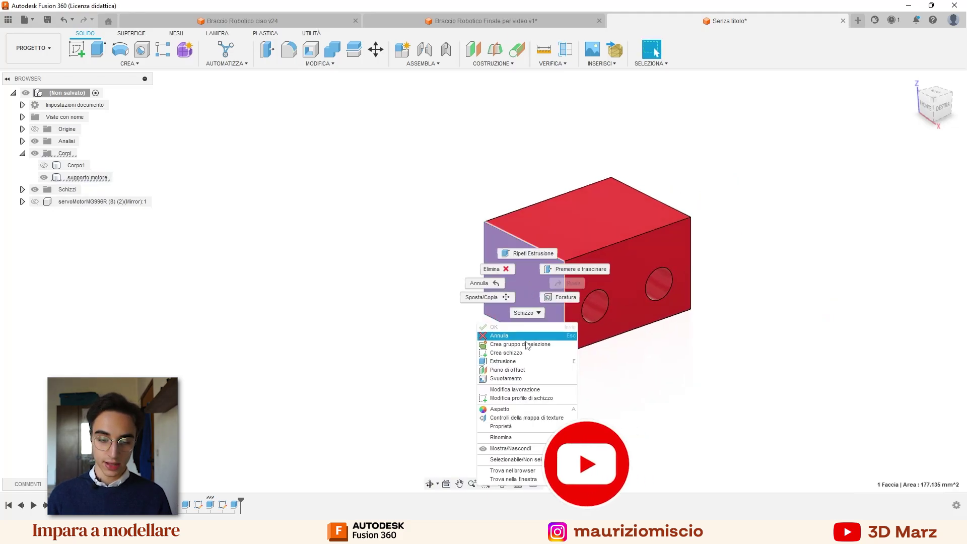
{"action": "left_click", "coordinate": [523, 353]}
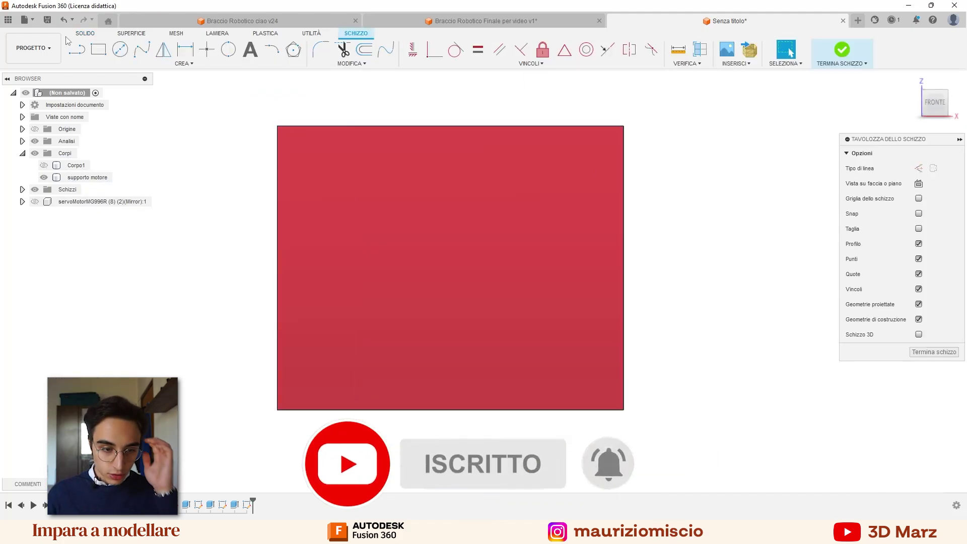
Step: Draw a 5 mm tall rectangle across the top of the end face from its top-left corner
{"action": "left_click", "coordinate": [99, 49]}
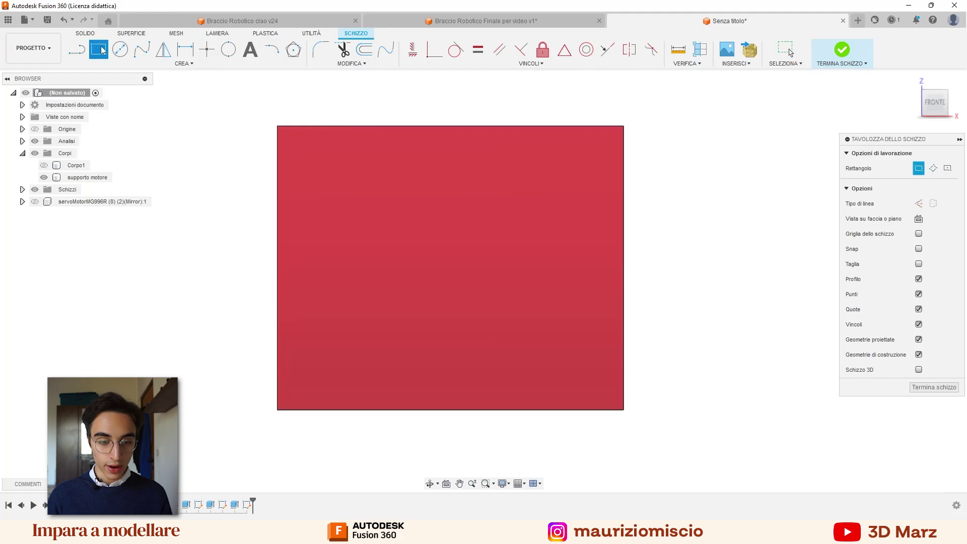
{"action": "middle_click_drag", "start_coordinate": [399, 213], "coordinate": [449, 217], "text": "shift"}
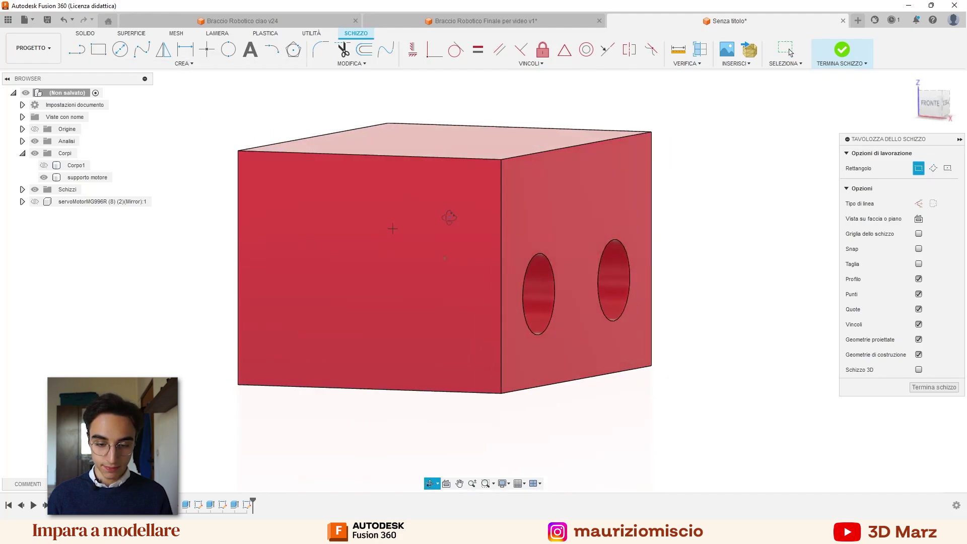
{"action": "left_click", "coordinate": [934, 108]}
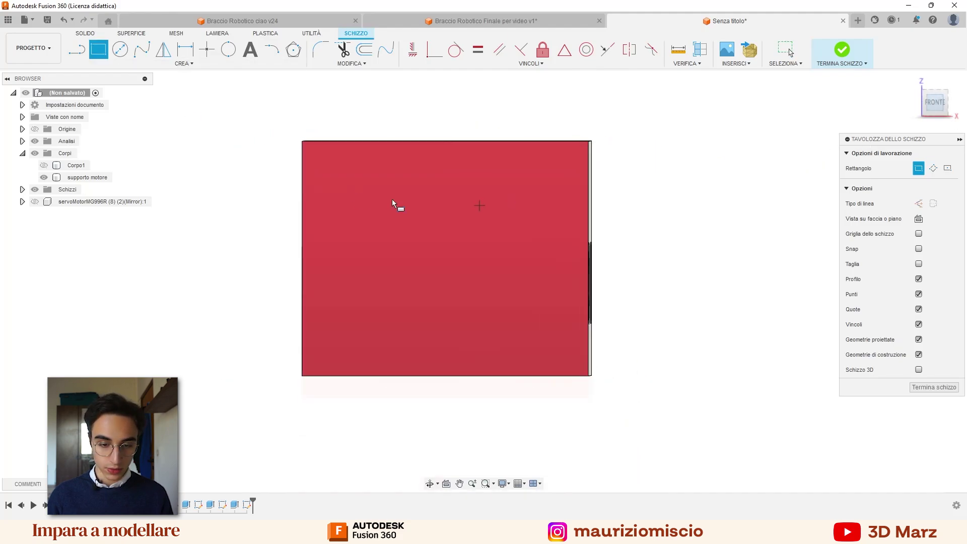
{"action": "left_click", "coordinate": [304, 140]}
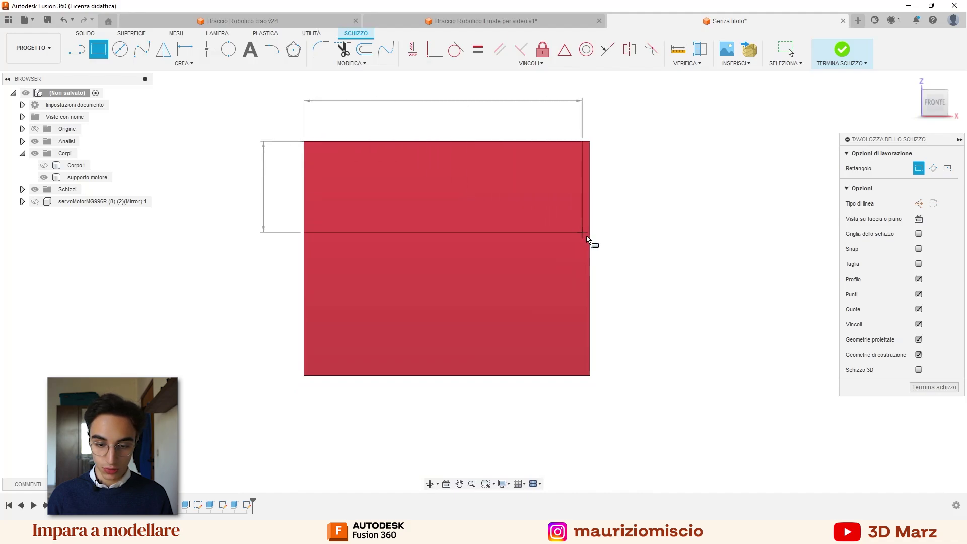
{"action": "key", "text": "Tab"}
{"action": "type", "text": "5"}
{"action": "key", "text": "Tab"}
{"action": "left_click", "coordinate": [591, 246]}
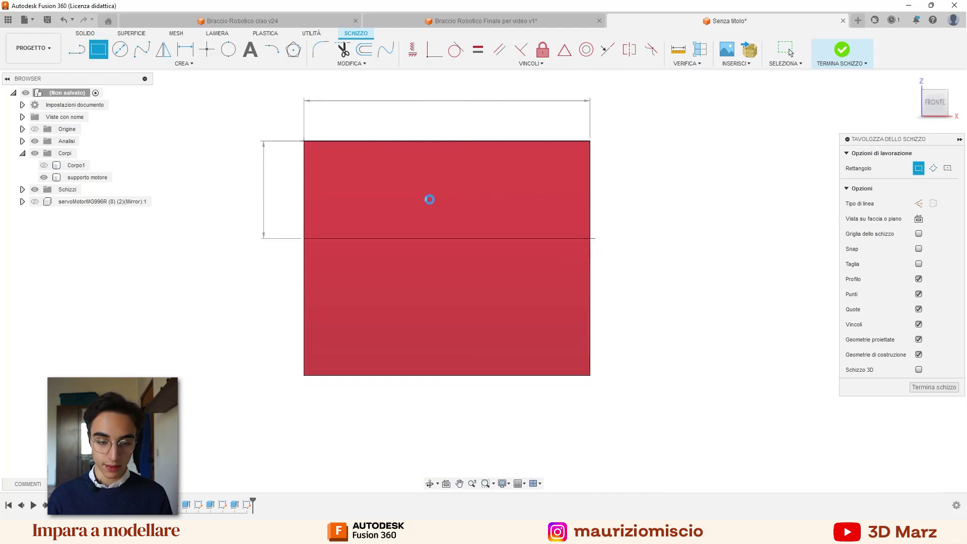
{"action": "scroll", "coordinate": [398, 194], "scroll_direction": "up", "scroll_amount": 1}
{"action": "left_click", "coordinate": [120, 49]}
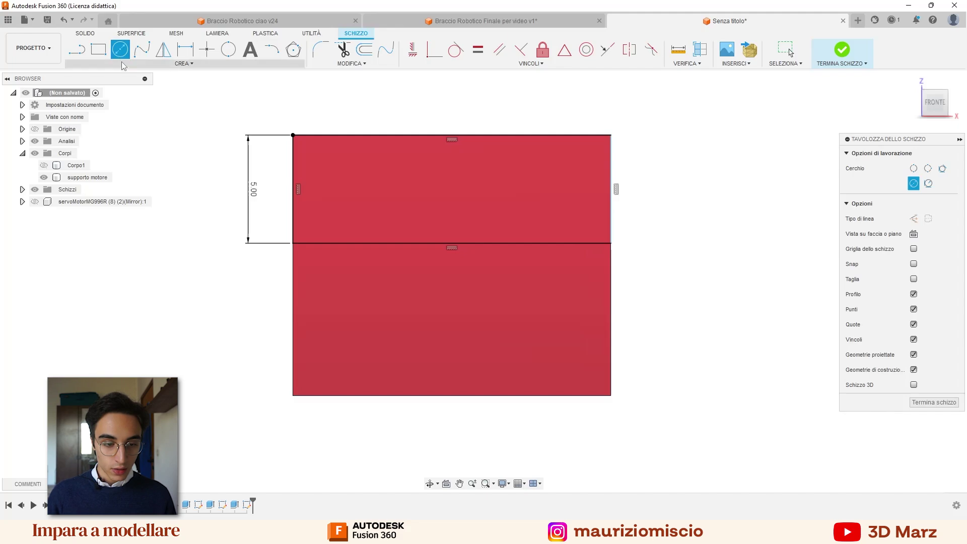
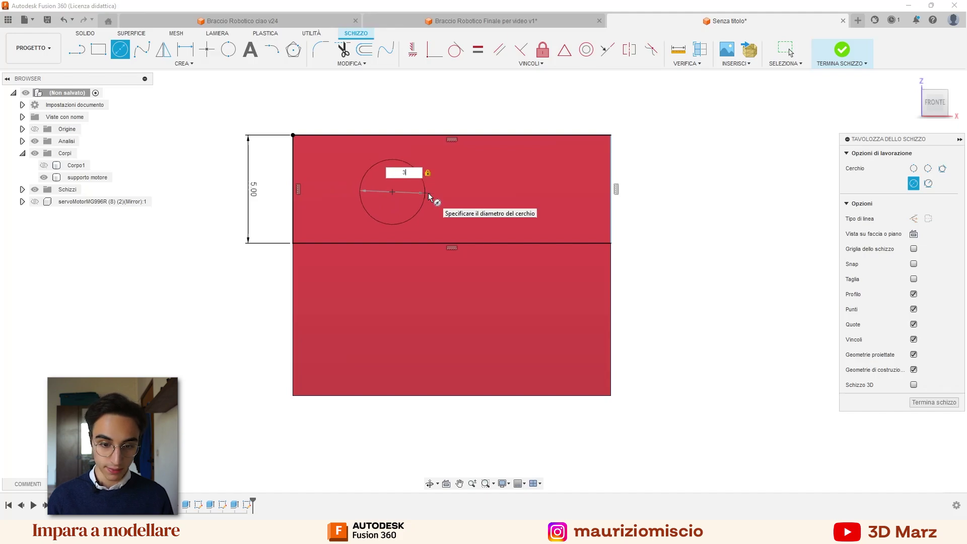
Step: Finish the Ø3 circle and dimension it 3.50 from the block's left edge
{"action": "key", "text": "Return"}
{"action": "key", "text": "Escape"}
{"action": "scroll", "coordinate": [339, 92], "scroll_direction": "up", "scroll_amount": 2}
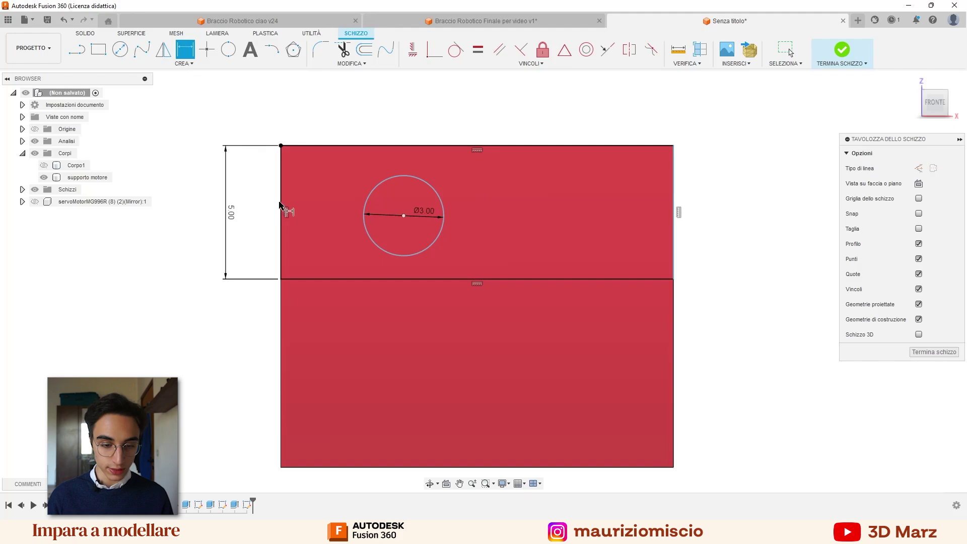
{"action": "left_click", "coordinate": [280, 210]}
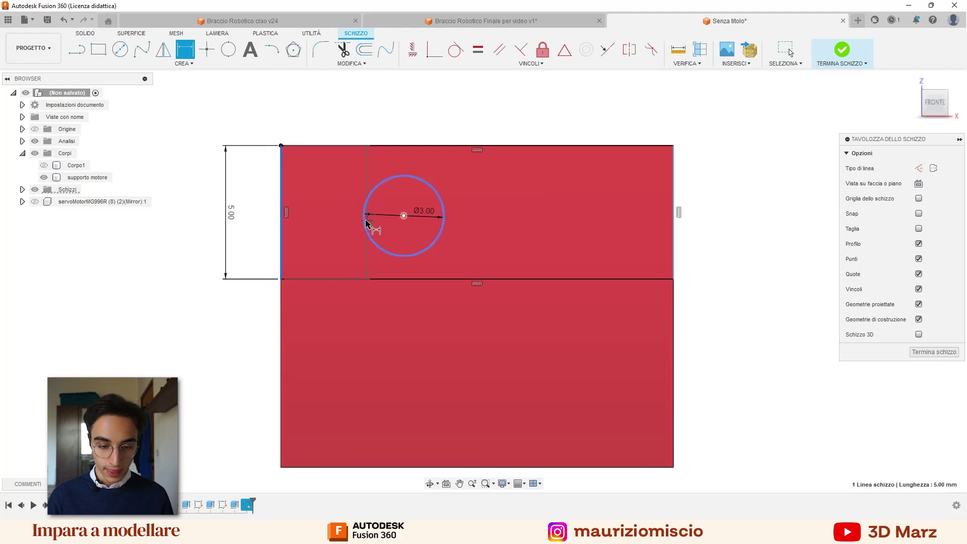
{"action": "left_click", "coordinate": [366, 222]}
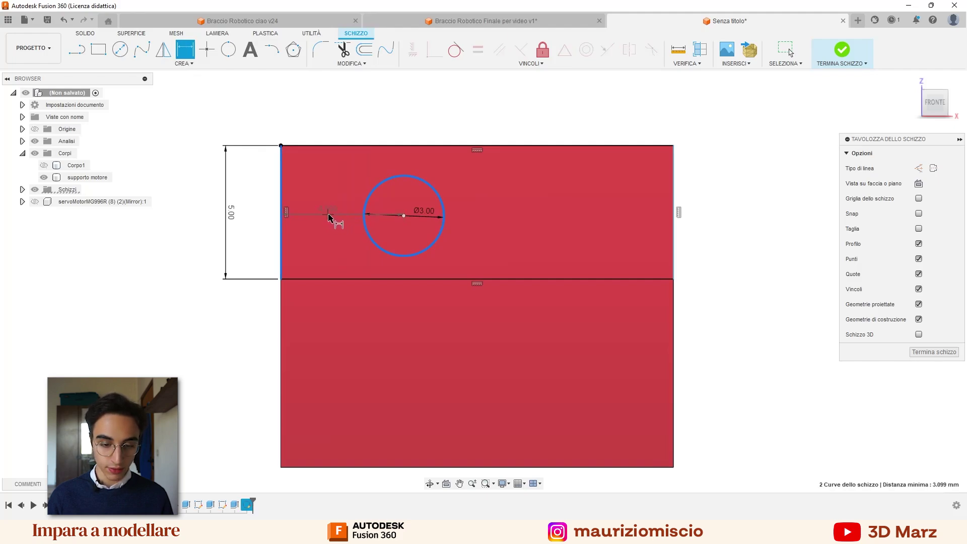
{"action": "left_click", "coordinate": [329, 217]}
{"action": "type", "text": "1.5+2"}
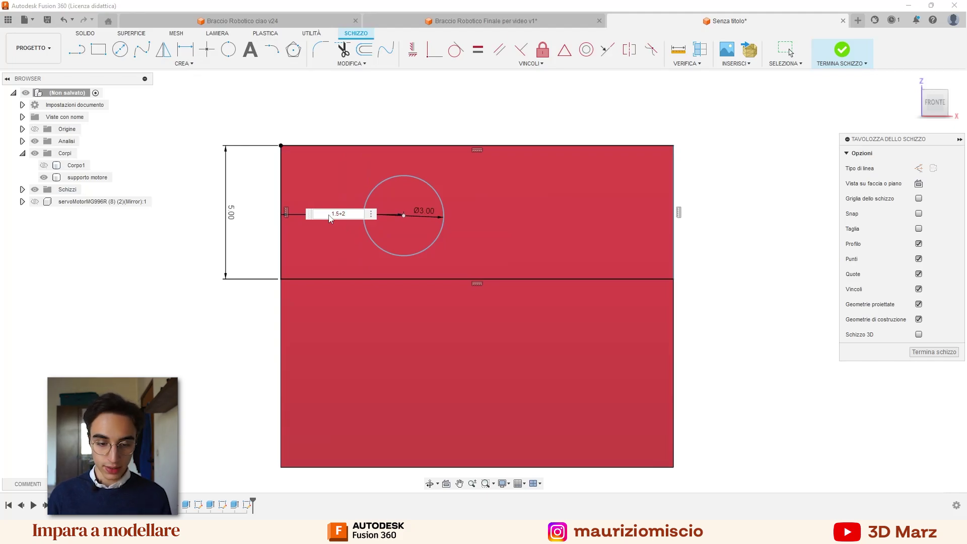
{"action": "key", "text": "Return"}
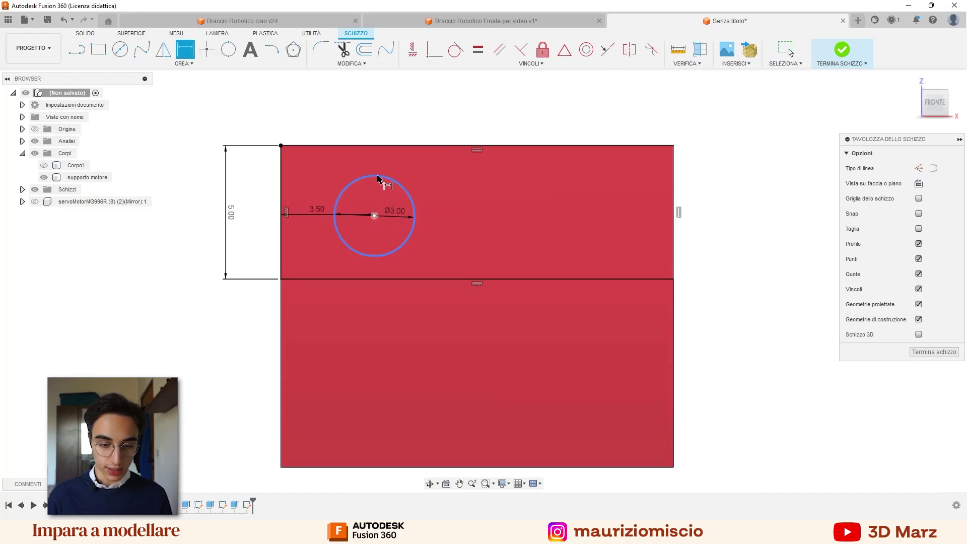
Step: Dimension the circle 2.50 below the top edge and select its profile
{"action": "left_click", "coordinate": [378, 176]}
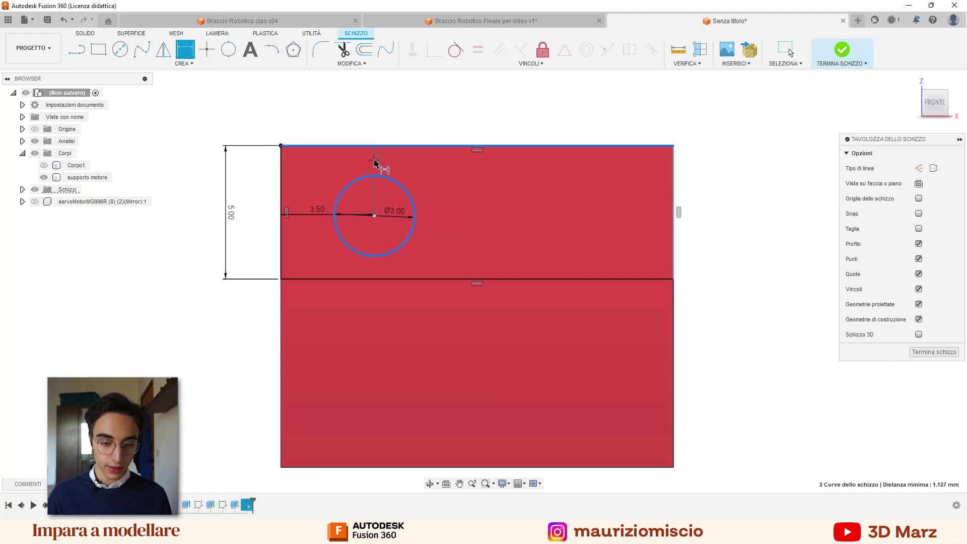
{"action": "left_click", "coordinate": [375, 162]}
{"action": "type", "text": "1.5"}
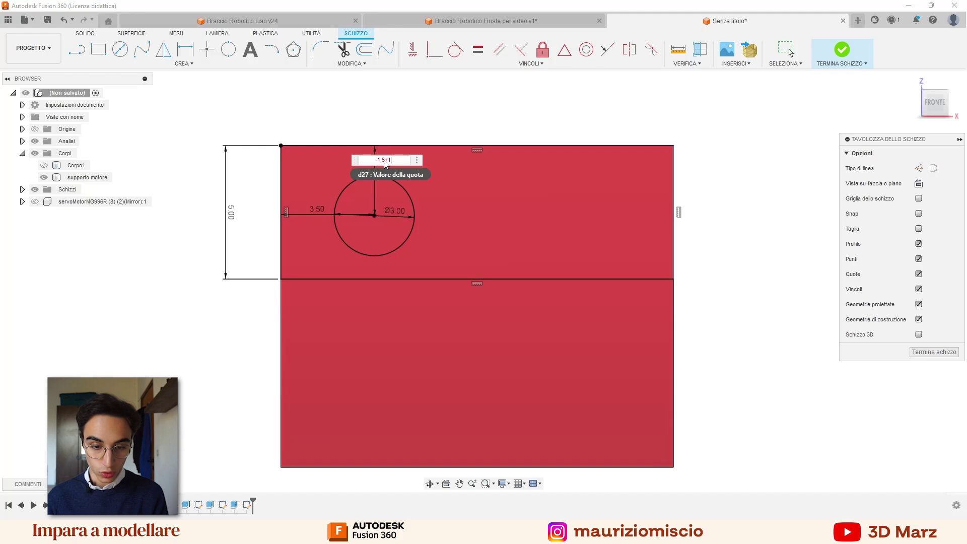
{"action": "key", "text": "Return"}
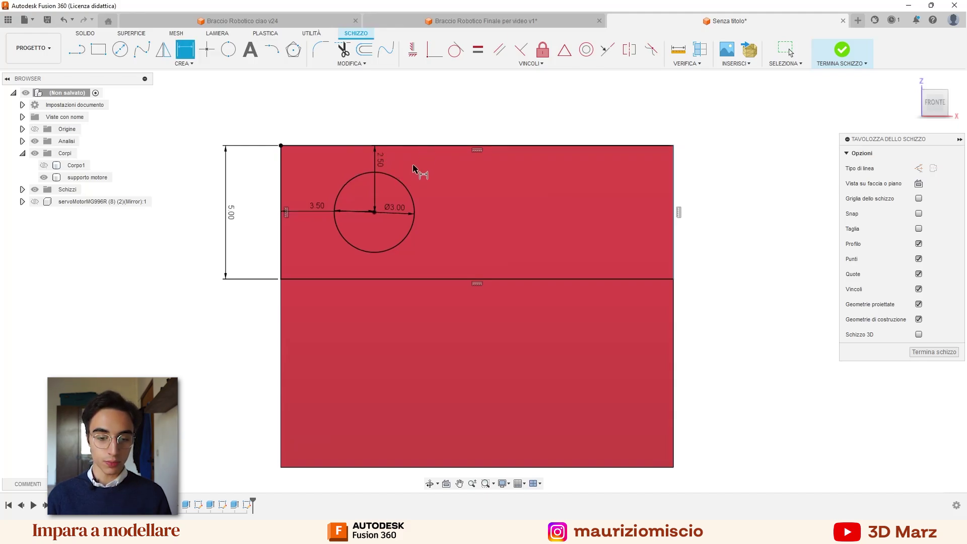
{"action": "key", "text": "Escape"}
{"action": "left_click", "coordinate": [403, 184]}
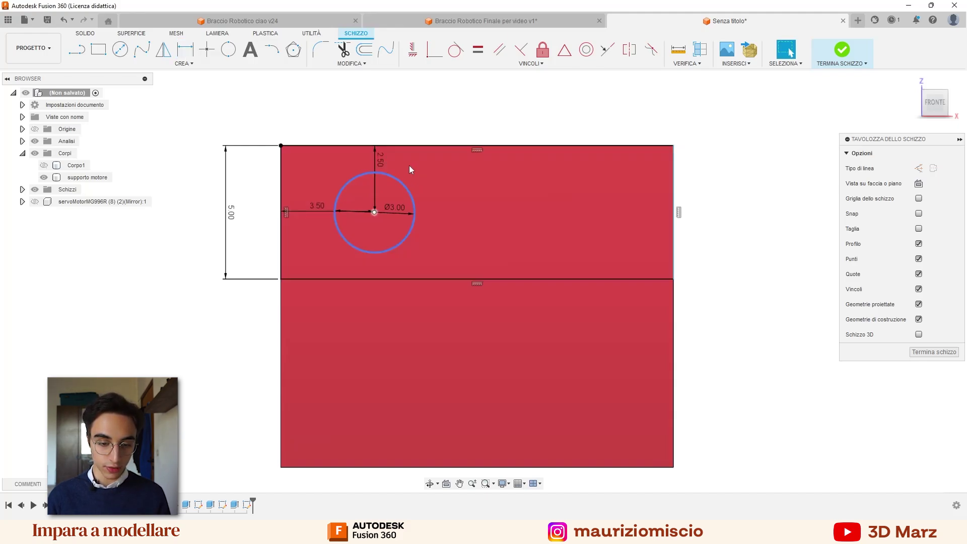
{"action": "left_click", "coordinate": [402, 220]}
{"action": "left_click", "coordinate": [389, 183]}
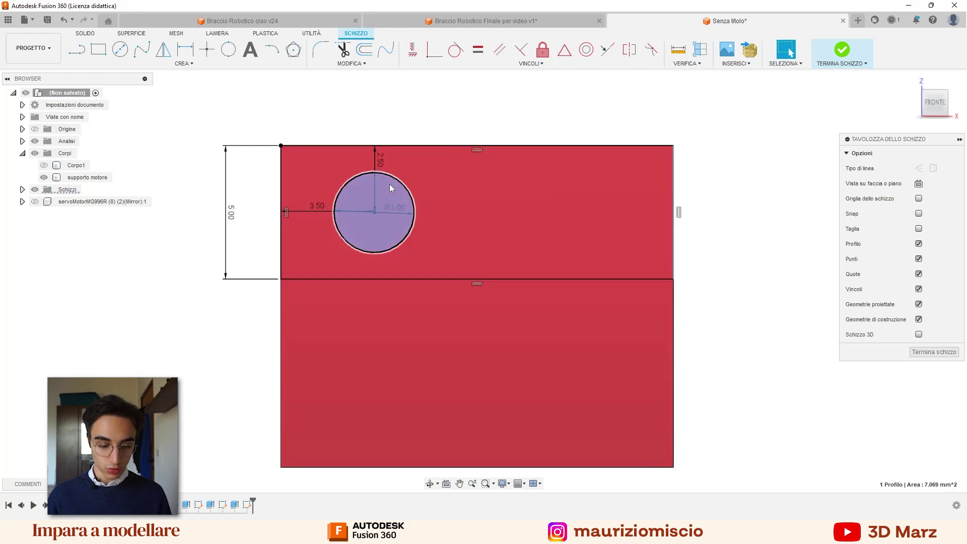
Step: Extrude the circle profile -19.70 mm as a Cut into the red block
{"action": "key", "text": "e"}
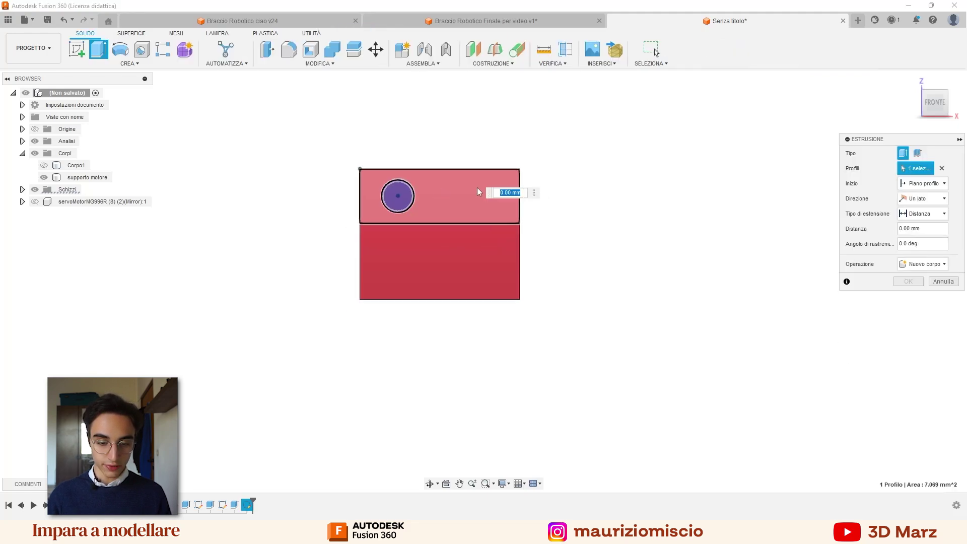
{"action": "middle_click_drag", "start_coordinate": [352, 252], "coordinate": [488, 251], "text": "shift"}
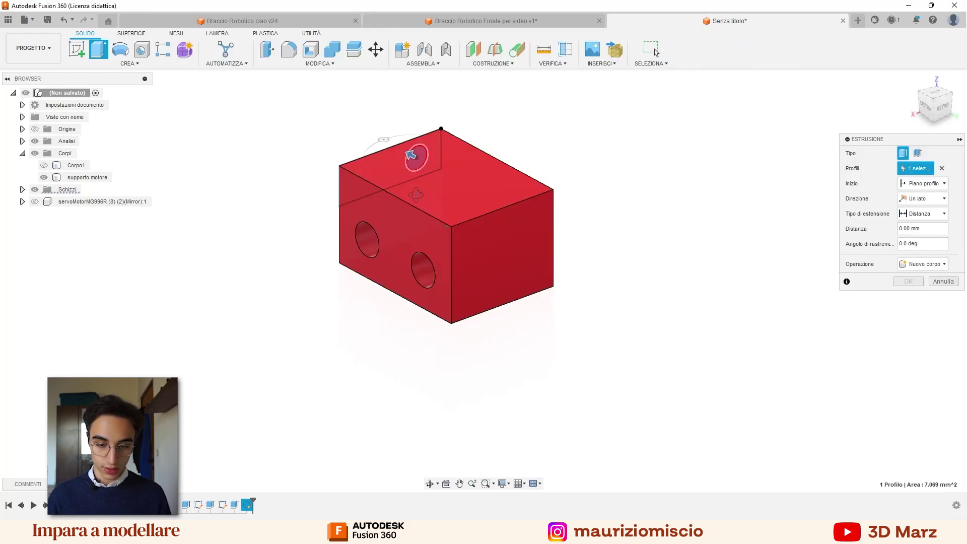
{"action": "left_click_drag", "start_coordinate": [438, 160], "coordinate": [518, 224]}
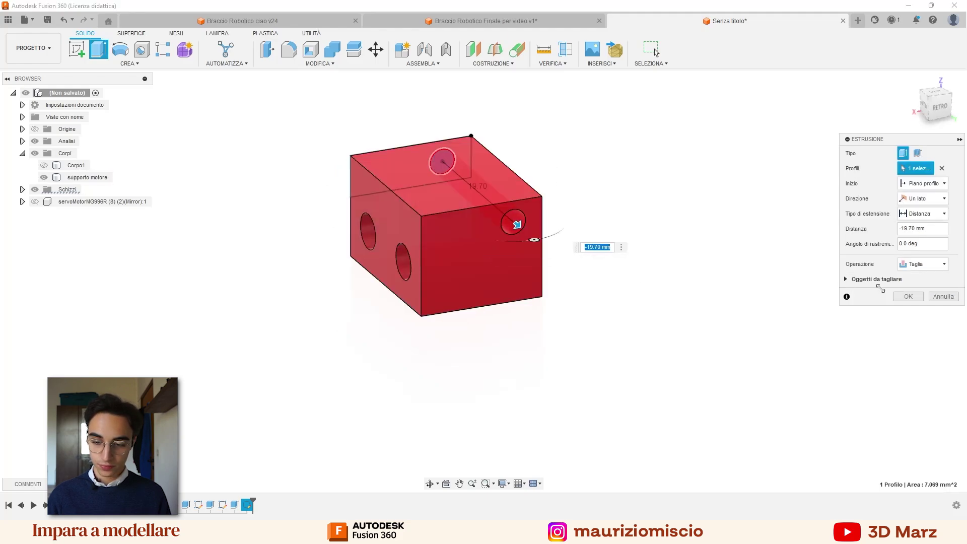
{"action": "key", "text": "Return"}
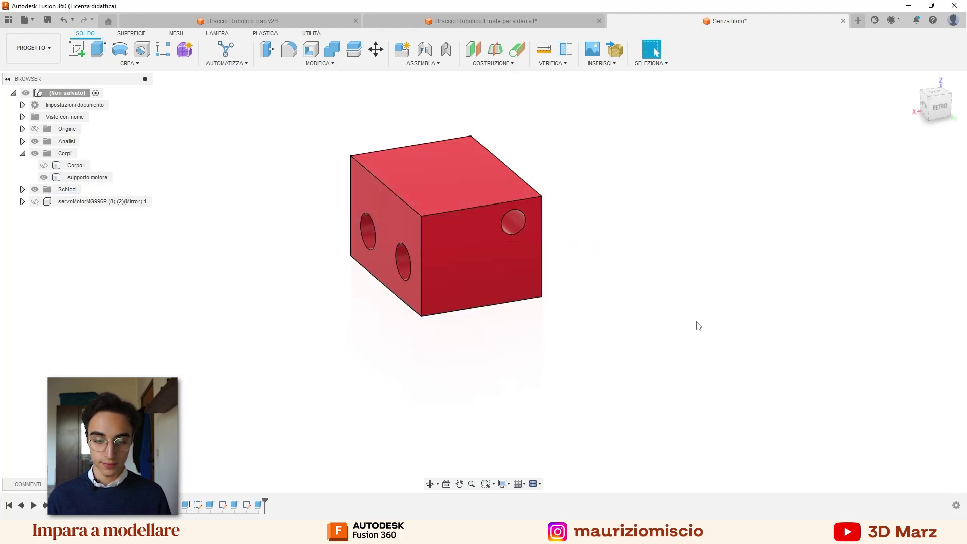
Step: Show the servoMotor component and orbit to inspect the hole against the servo
{"action": "mouse_move", "coordinate": [695, 326]}
{"action": "middle_mouse_down", "text": "shift"}
{"action": "mouse_move", "coordinate": [641, 326]}
{"action": "mouse_move", "coordinate": [766, 313]}
{"action": "mouse_move", "coordinate": [754, 333]}
{"action": "middle_mouse_up", "text": "shift"}
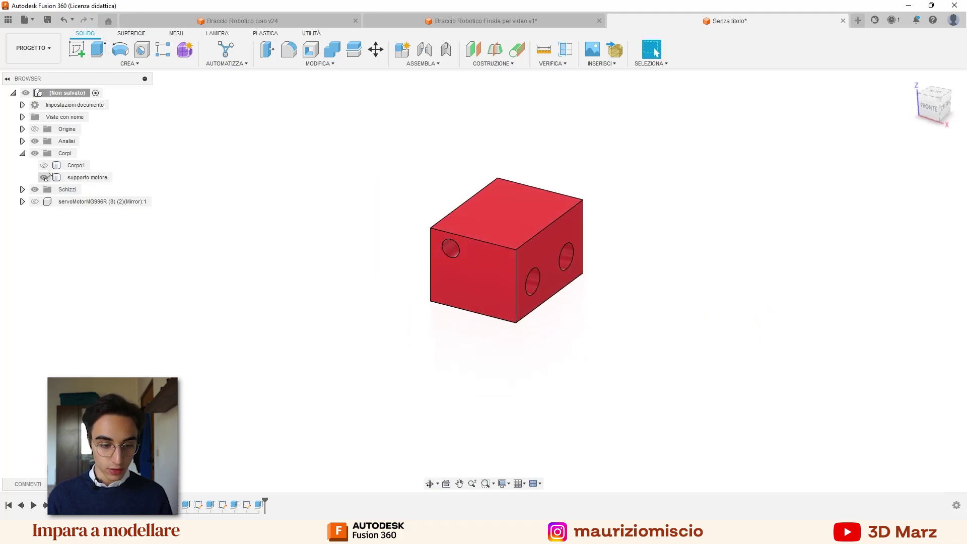
{"action": "left_click", "coordinate": [35, 201]}
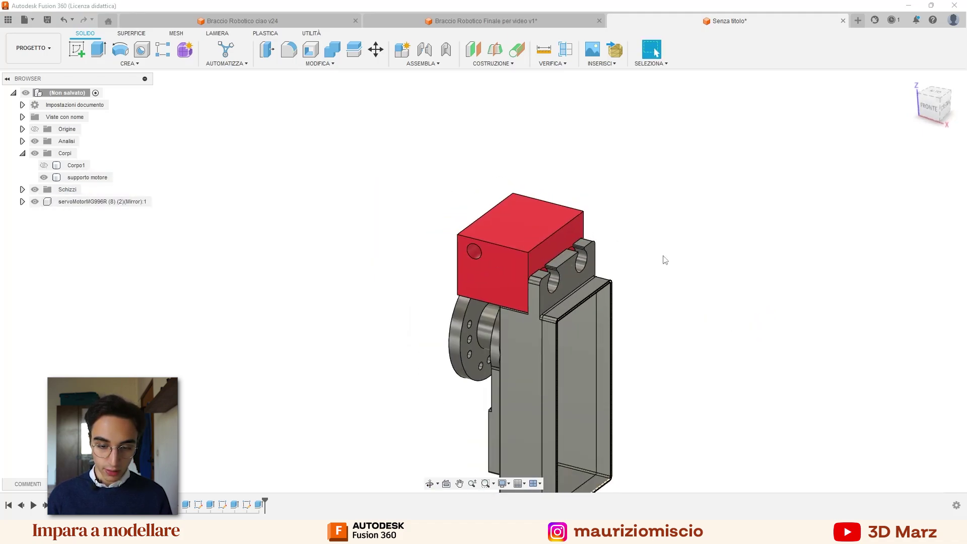
{"action": "mouse_move", "coordinate": [665, 260]}
{"action": "middle_mouse_down", "text": "shift"}
{"action": "mouse_move", "coordinate": [688, 216]}
{"action": "mouse_move", "coordinate": [717, 212]}
{"action": "mouse_move", "coordinate": [695, 243]}
{"action": "mouse_move", "coordinate": [646, 256]}
{"action": "mouse_move", "coordinate": [517, 231]}
{"action": "mouse_move", "coordinate": [704, 224]}
{"action": "middle_mouse_up", "text": "shift"}
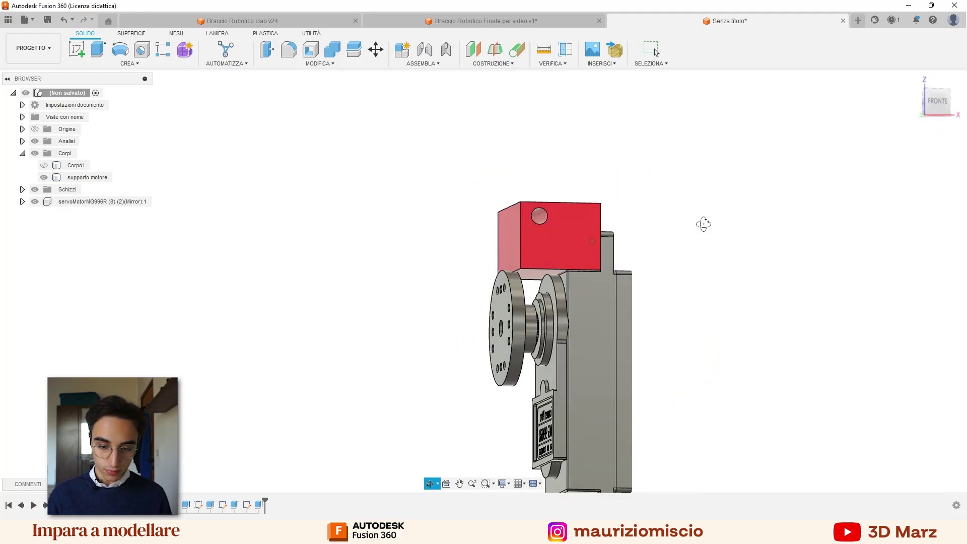
{"action": "left_click_drag", "start_coordinate": [704, 224], "coordinate": [639, 248]}
{"action": "key", "text": "Escape"}
{"action": "scroll", "coordinate": [508, 284], "scroll_direction": "up", "scroll_amount": 5}
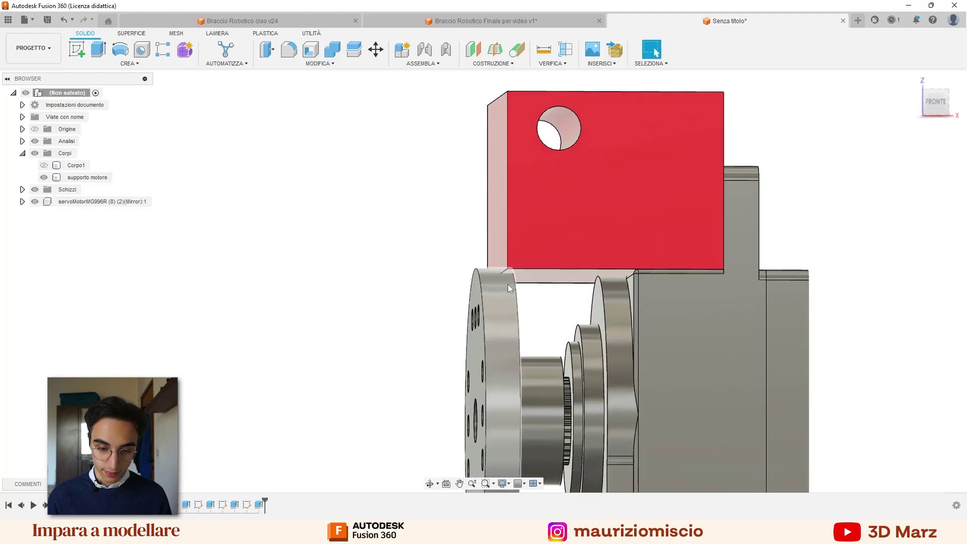
{"action": "scroll", "coordinate": [508, 269], "scroll_direction": "up", "scroll_amount": 3}
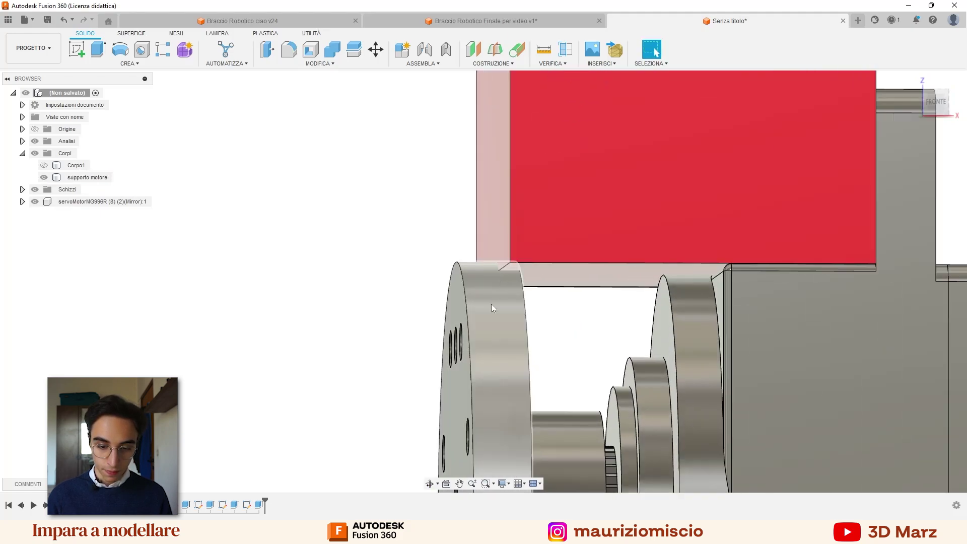
{"action": "scroll", "coordinate": [369, 286], "scroll_direction": "down", "scroll_amount": 2}
{"action": "scroll", "coordinate": [371, 284], "scroll_direction": "down", "scroll_amount": 2}
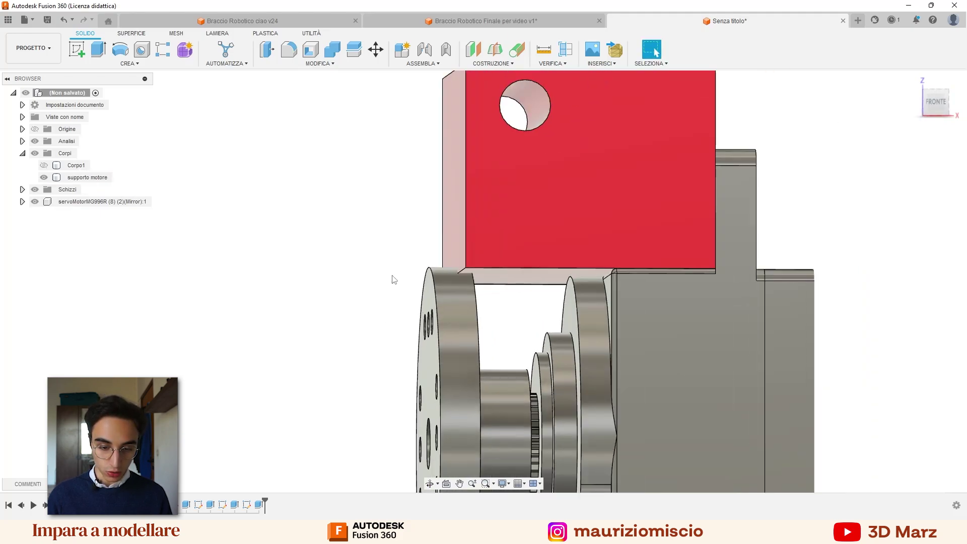
{"action": "scroll", "coordinate": [394, 280], "scroll_direction": "up", "scroll_amount": 2}
{"action": "middle_click_drag", "start_coordinate": [399, 283], "coordinate": [493, 267], "text": "shift"}
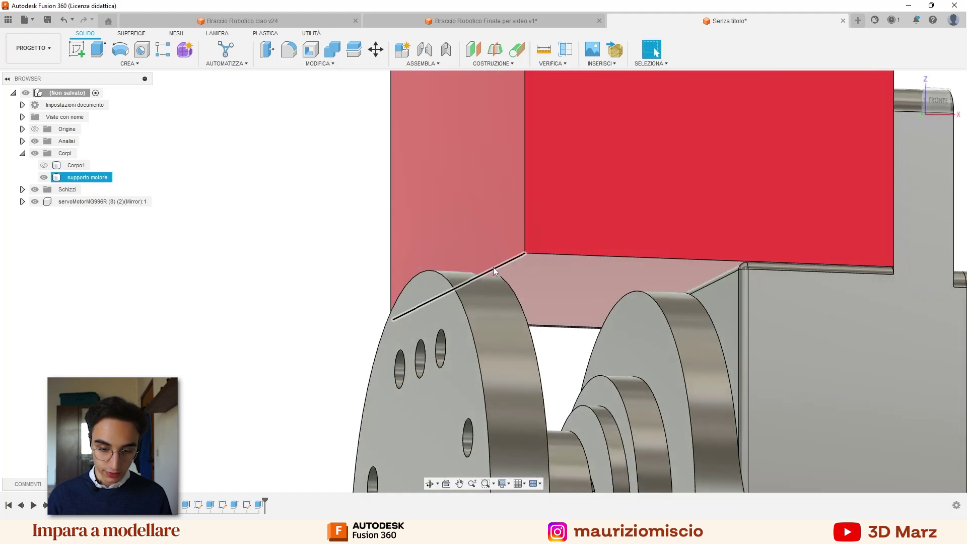
Step: Apply a 4 mm equal-distance chamfer to the block's two lower edges above the servo
{"action": "left_click", "coordinate": [496, 266]}
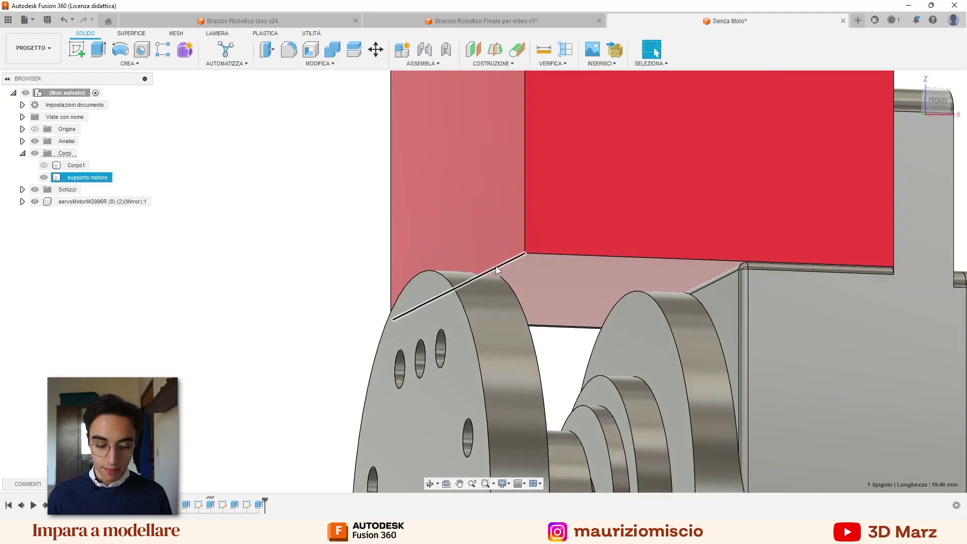
{"action": "key", "text": "c"}
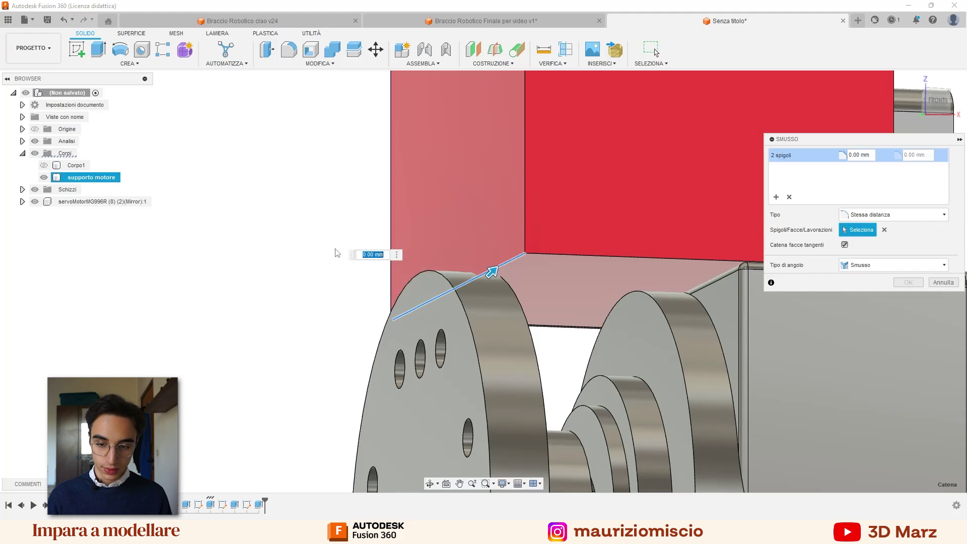
{"action": "scroll", "coordinate": [322, 251], "scroll_direction": "down", "scroll_amount": 2}
{"action": "scroll", "coordinate": [321, 251], "scroll_direction": "down", "scroll_amount": 1}
{"action": "scroll", "coordinate": [320, 250], "scroll_direction": "down", "scroll_amount": 1}
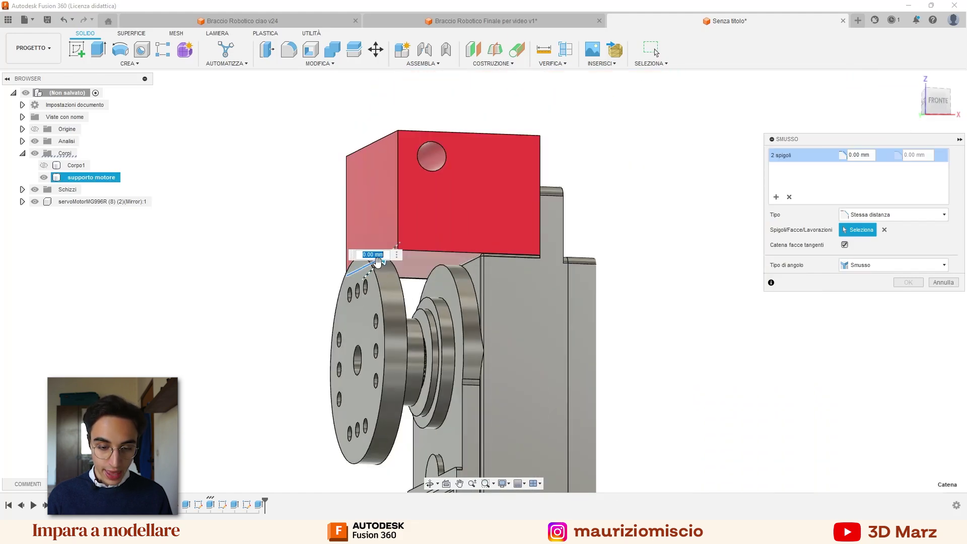
{"action": "left_click_drag", "start_coordinate": [385, 259], "coordinate": [407, 229]}
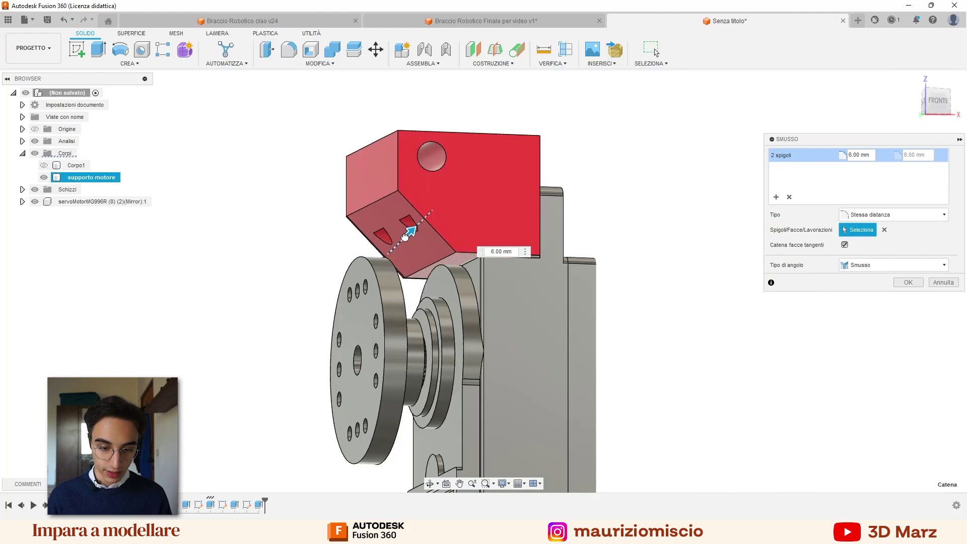
{"action": "mouse_move", "coordinate": [408, 229]}
{"action": "left_mouse_down"}
{"action": "mouse_move", "coordinate": [427, 221]}
{"action": "mouse_move", "coordinate": [402, 250]}
{"action": "left_mouse_up"}
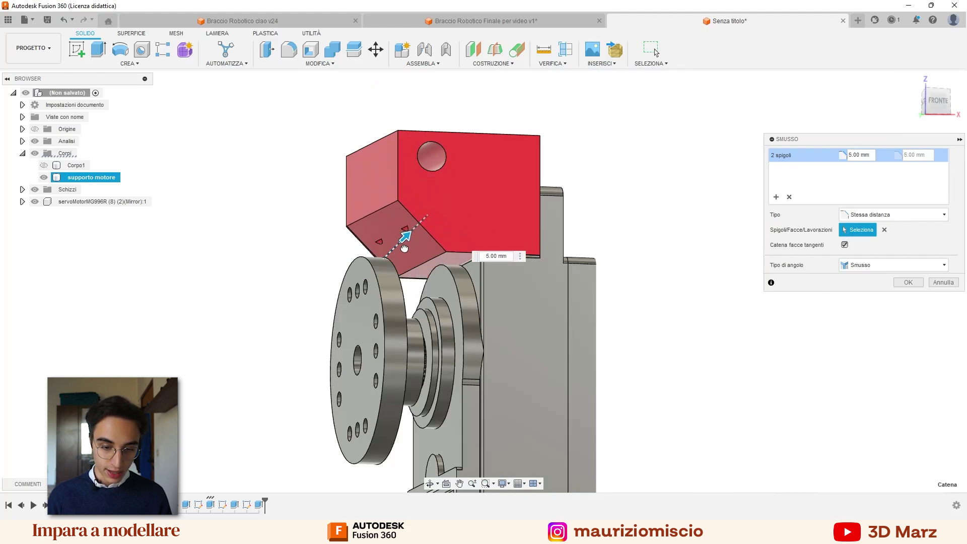
{"action": "mouse_move", "coordinate": [652, 281]}
{"action": "middle_mouse_down", "text": "shift"}
{"action": "mouse_move", "coordinate": [661, 287]}
{"action": "mouse_move", "coordinate": [663, 264]}
{"action": "mouse_move", "coordinate": [674, 274]}
{"action": "mouse_move", "coordinate": [660, 263]}
{"action": "middle_mouse_up", "text": "shift"}
{"action": "key", "text": "Return"}
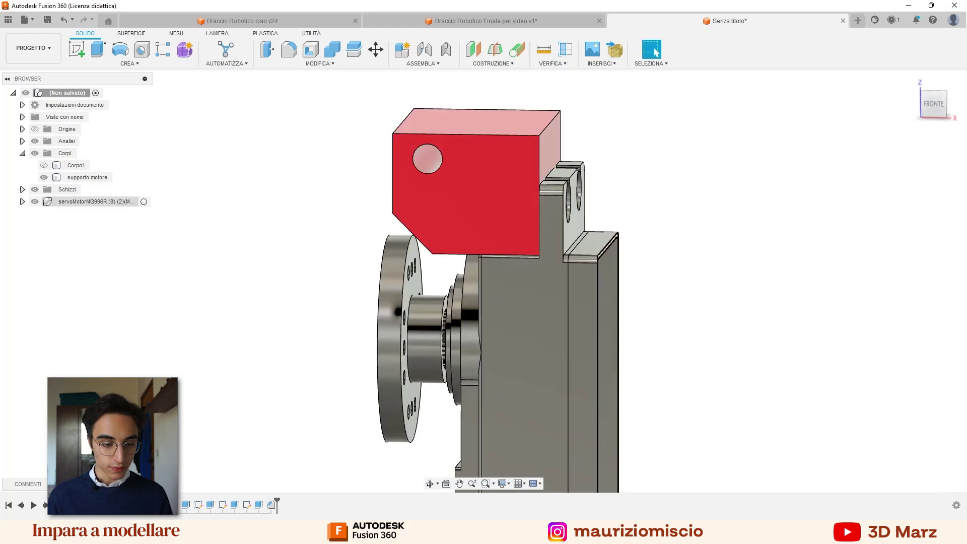
Step: Show the Corpo1 tube and zoom into the right-side section of the red block
{"action": "left_click", "coordinate": [44, 166]}
{"action": "mouse_move", "coordinate": [402, 250]}
{"action": "middle_mouse_down", "text": "shift"}
{"action": "mouse_move", "coordinate": [745, 267]}
{"action": "mouse_move", "coordinate": [710, 285]}
{"action": "mouse_move", "coordinate": [734, 263]}
{"action": "mouse_move", "coordinate": [778, 265]}
{"action": "middle_mouse_up", "text": "shift"}
{"action": "mouse_move", "coordinate": [832, 274]}
{"action": "middle_mouse_down", "text": "shift"}
{"action": "mouse_move", "coordinate": [785, 231]}
{"action": "mouse_move", "coordinate": [783, 261]}
{"action": "middle_mouse_up", "text": "shift"}
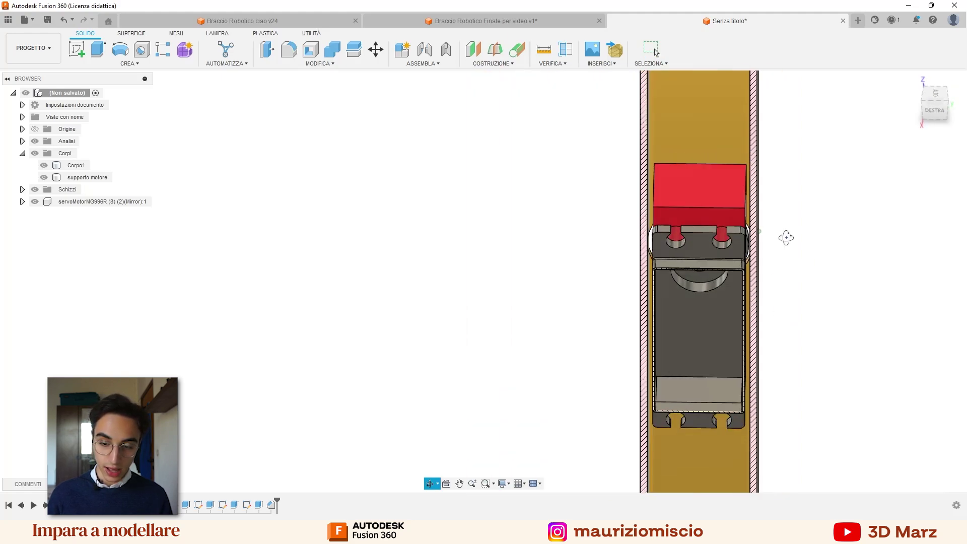
{"action": "left_click_drag", "start_coordinate": [783, 261], "coordinate": [842, 249]}
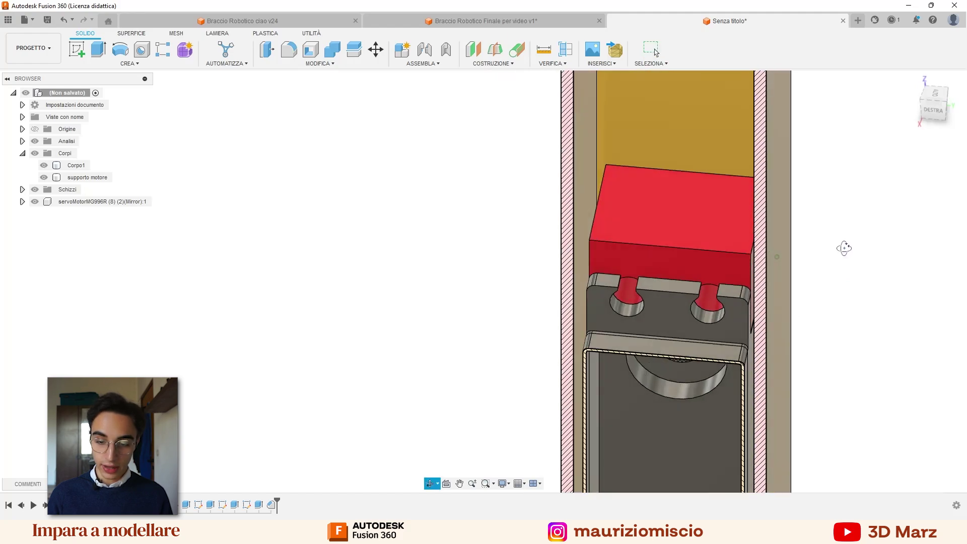
{"action": "left_click", "coordinate": [783, 231]}
{"action": "scroll", "coordinate": [792, 235], "scroll_direction": "up", "scroll_amount": 3}
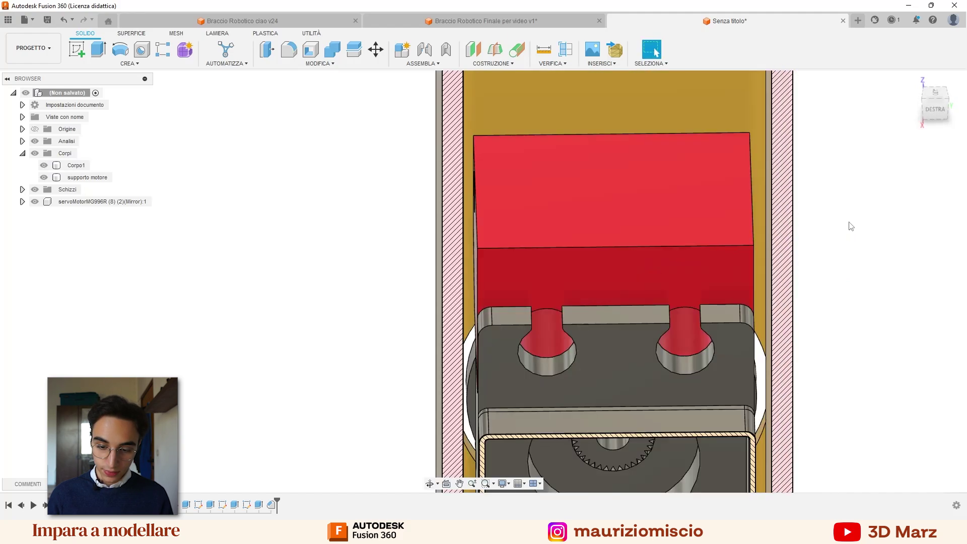
{"action": "middle_click_drag", "start_coordinate": [857, 220], "coordinate": [860, 212], "text": "shift"}
{"action": "scroll", "coordinate": [755, 209], "scroll_direction": "up", "scroll_amount": 4}
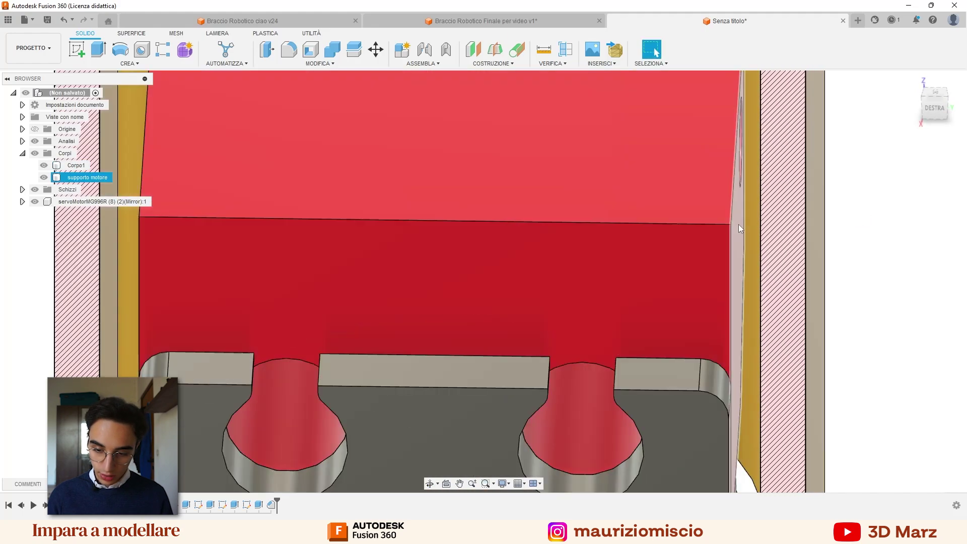
Step: Extrude the block's first side face 1.15 mm, joined to the body
{"action": "left_click", "coordinate": [739, 225]}
{"action": "key", "text": "e"}
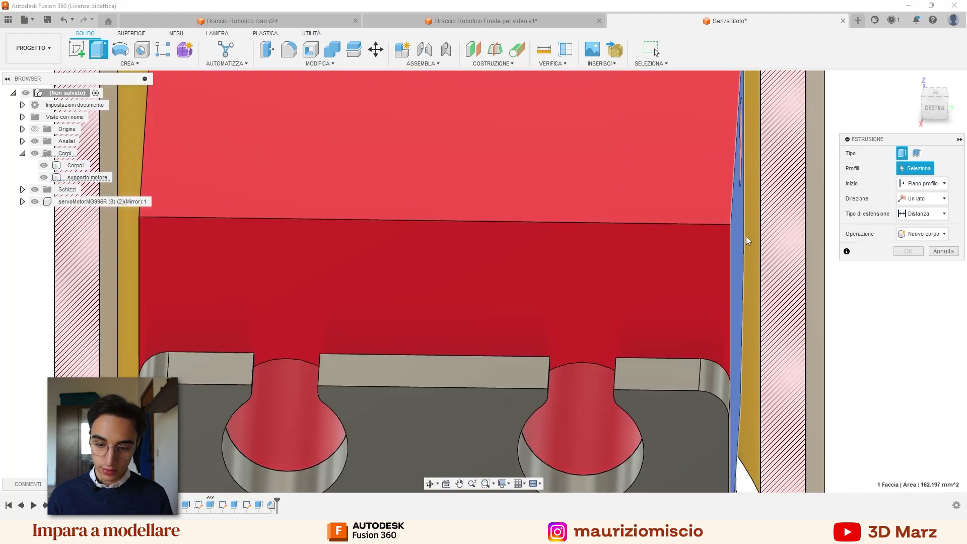
{"action": "scroll", "coordinate": [745, 237], "scroll_direction": "down", "scroll_amount": 5}
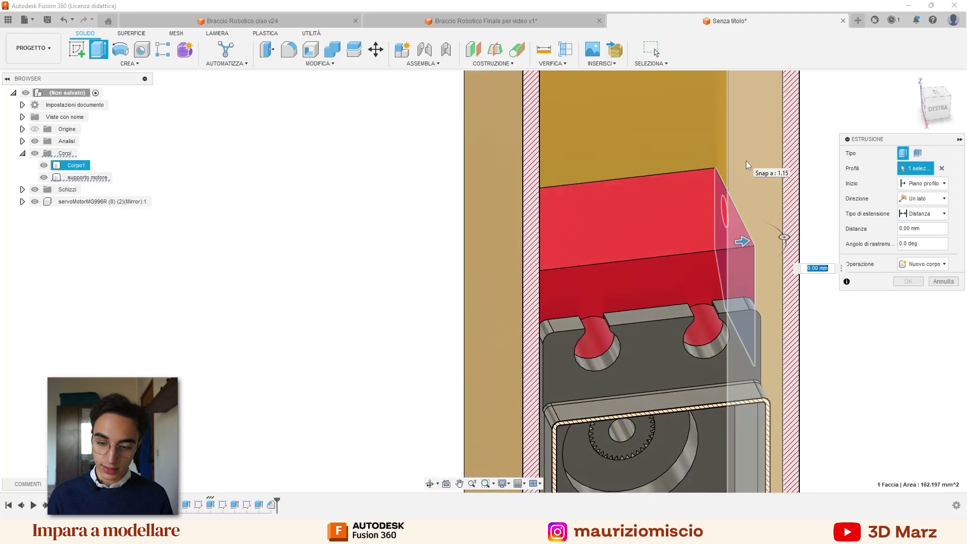
{"action": "type", "text": "1.15"}
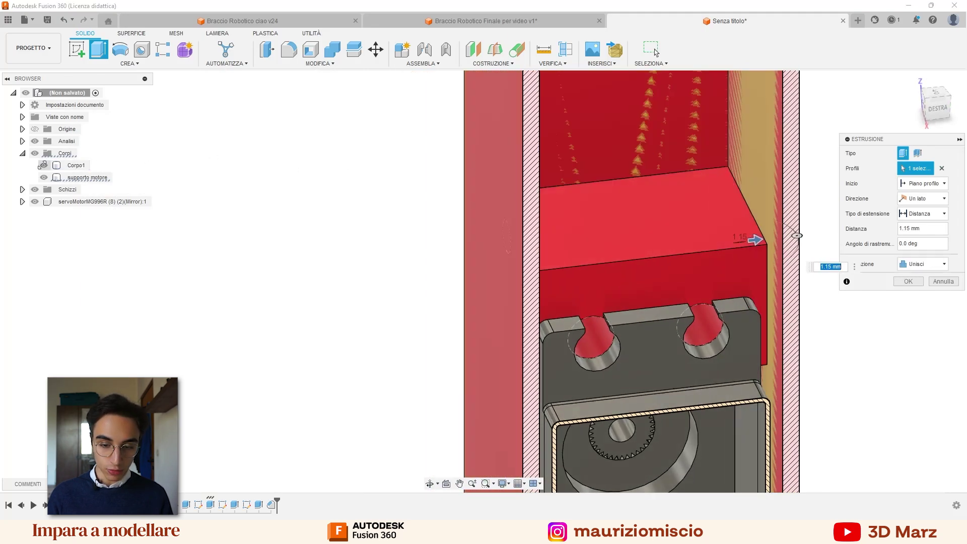
{"action": "left_click", "coordinate": [907, 282]}
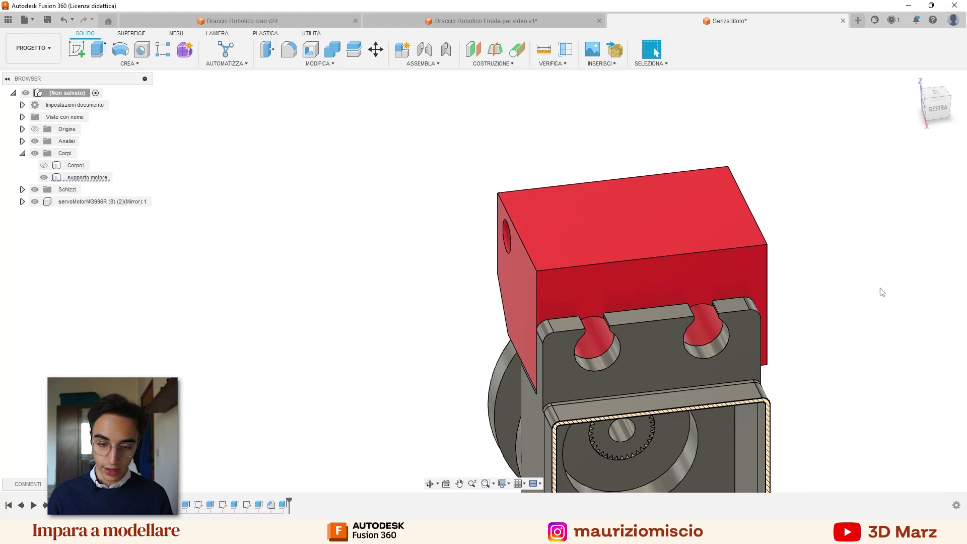
Step: Extrude the opposite side face 1.15 mm and show the Corpo1 tube again
{"action": "left_click", "coordinate": [44, 165]}
{"action": "left_click", "coordinate": [87, 177]}
{"action": "middle_click_drag", "start_coordinate": [568, 280], "coordinate": [562, 275], "text": "shift"}
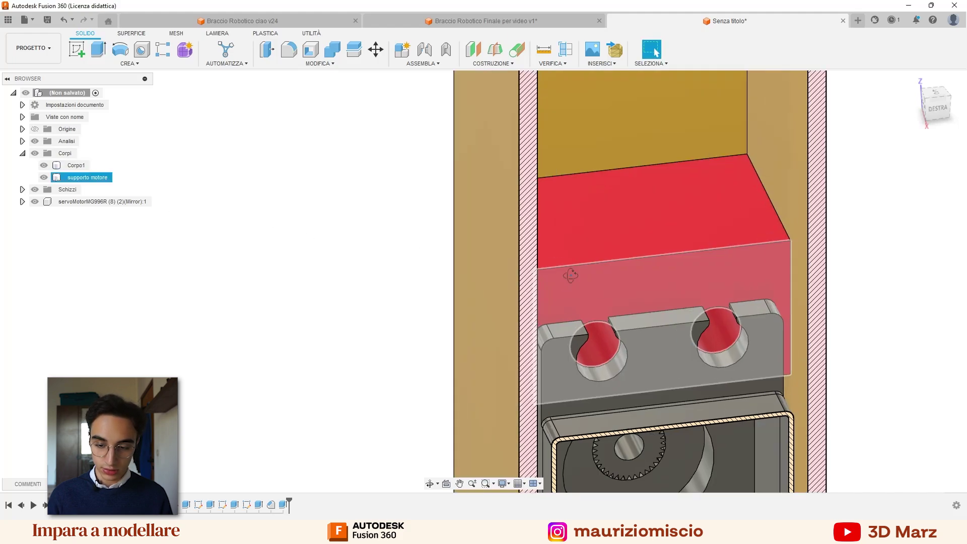
{"action": "scroll", "coordinate": [531, 274], "scroll_direction": "up", "scroll_amount": 3}
{"action": "left_click", "coordinate": [532, 268]}
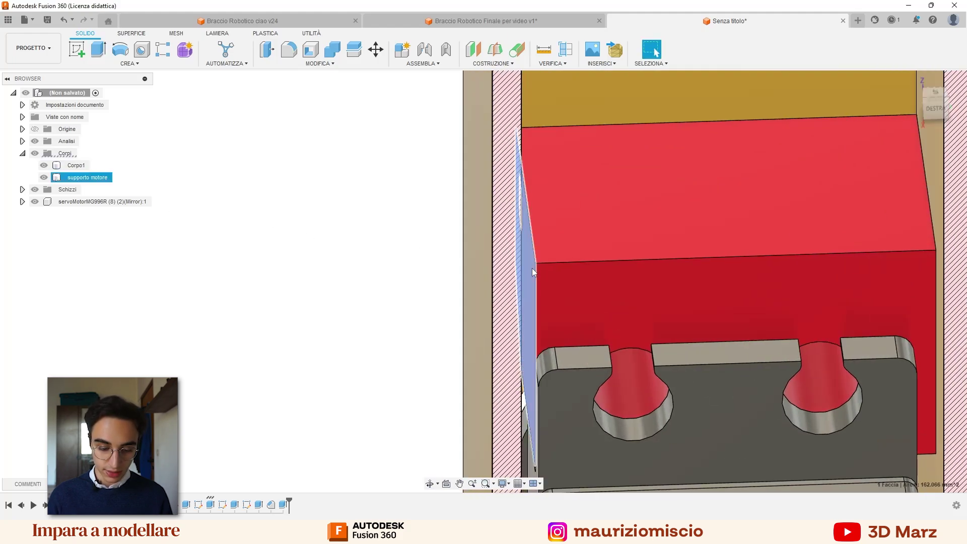
{"action": "key", "text": "e"}
{"action": "scroll", "coordinate": [572, 236], "scroll_direction": "down", "scroll_amount": 2}
{"action": "middle_click_drag", "start_coordinate": [572, 236], "coordinate": [553, 222], "text": "shift"}
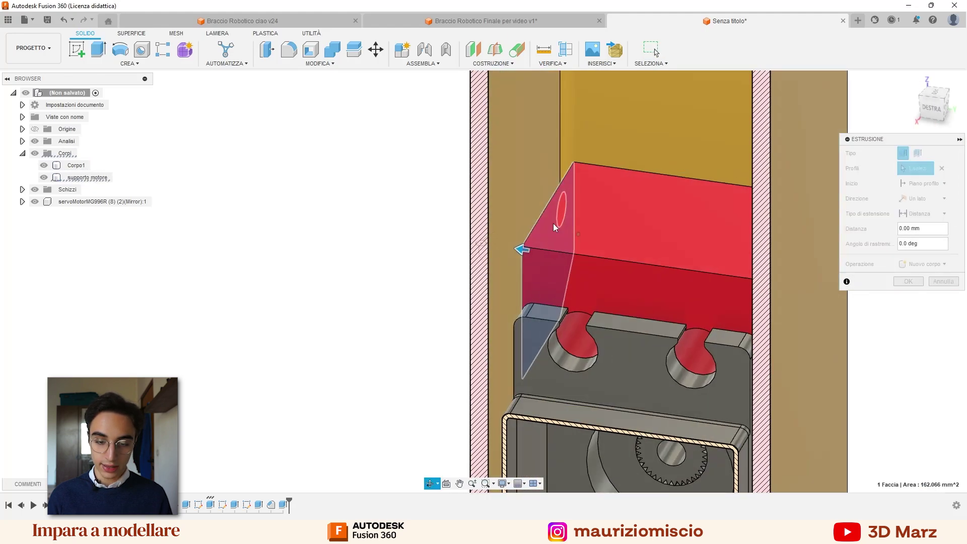
{"action": "type", "text": "1.15"}
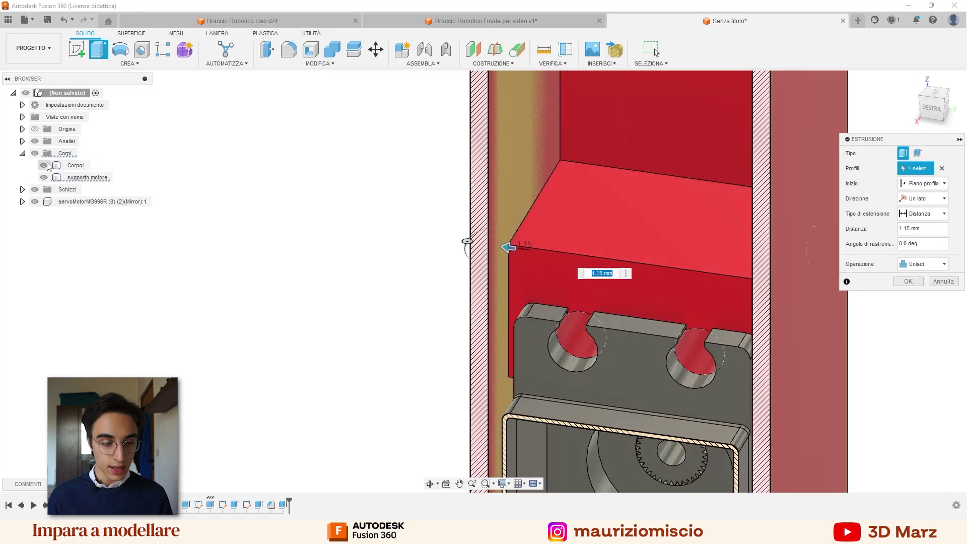
{"action": "left_click", "coordinate": [44, 166]}
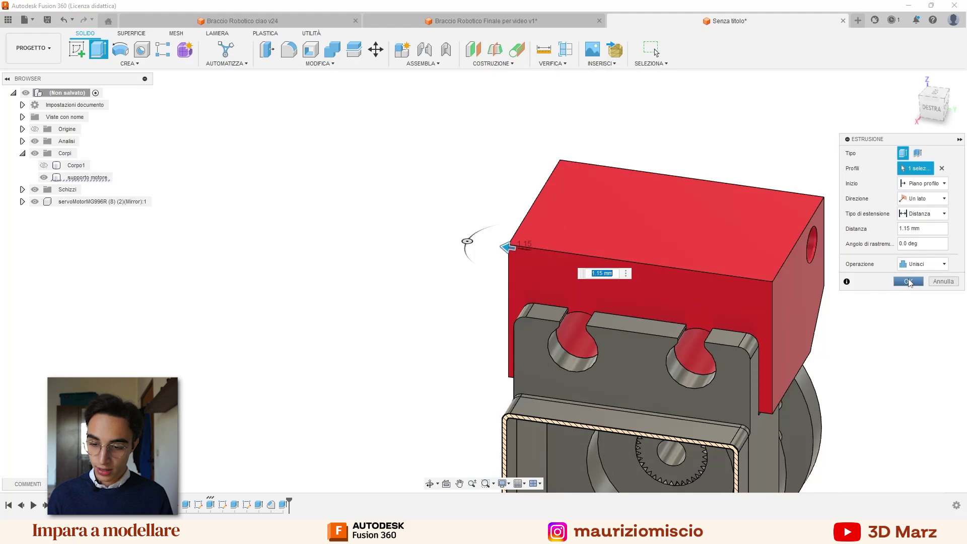
{"action": "left_click", "coordinate": [909, 281]}
{"action": "left_click", "coordinate": [43, 165]}
{"action": "scroll", "coordinate": [382, 303], "scroll_direction": "down", "scroll_amount": 2}
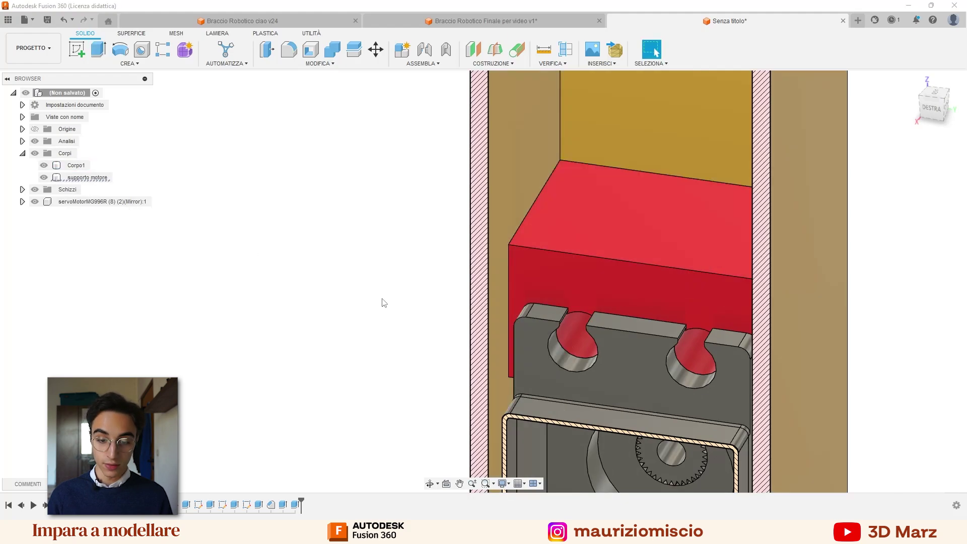
{"action": "scroll", "coordinate": [377, 310], "scroll_direction": "down", "scroll_amount": 2}
{"action": "scroll", "coordinate": [369, 308], "scroll_direction": "down", "scroll_amount": 2}
{"action": "mouse_move", "coordinate": [370, 309]}
{"action": "middle_mouse_down", "text": "shift"}
{"action": "mouse_move", "coordinate": [501, 278]}
{"action": "mouse_move", "coordinate": [324, 317]}
{"action": "middle_mouse_up", "text": "shift"}
{"action": "scroll", "coordinate": [324, 317], "scroll_direction": "down", "scroll_amount": 3}
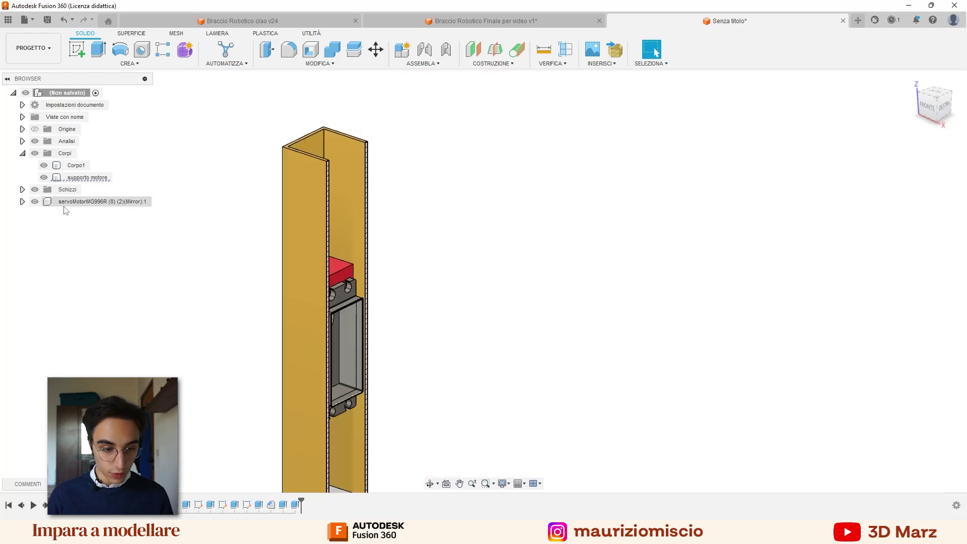
{"action": "left_click", "coordinate": [35, 141]}
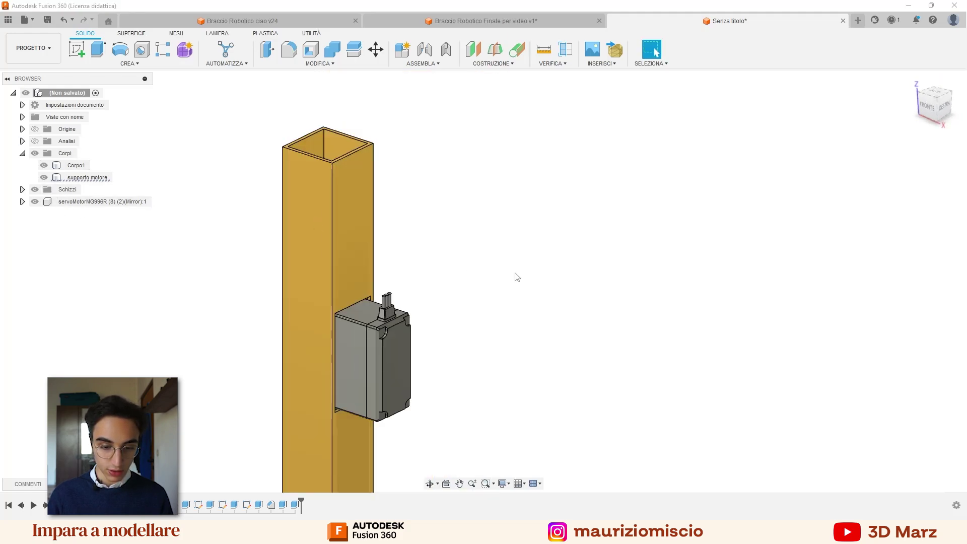
{"action": "middle_click_drag", "start_coordinate": [327, 316], "coordinate": [378, 230]}
{"action": "scroll", "coordinate": [378, 230], "scroll_direction": "up", "scroll_amount": 3}
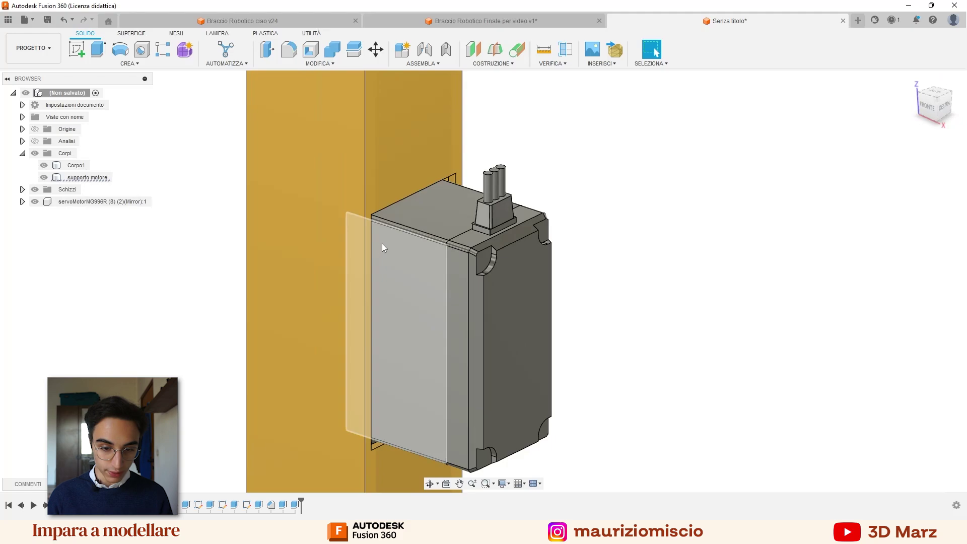
{"action": "left_click", "coordinate": [35, 141]}
{"action": "mouse_move", "coordinate": [479, 191]}
{"action": "middle_mouse_down", "text": "shift"}
{"action": "mouse_move", "coordinate": [518, 155]}
{"action": "mouse_move", "coordinate": [407, 181]}
{"action": "mouse_move", "coordinate": [406, 166]}
{"action": "mouse_move", "coordinate": [432, 156]}
{"action": "mouse_move", "coordinate": [443, 168]}
{"action": "mouse_move", "coordinate": [386, 185]}
{"action": "middle_mouse_up", "text": "shift"}
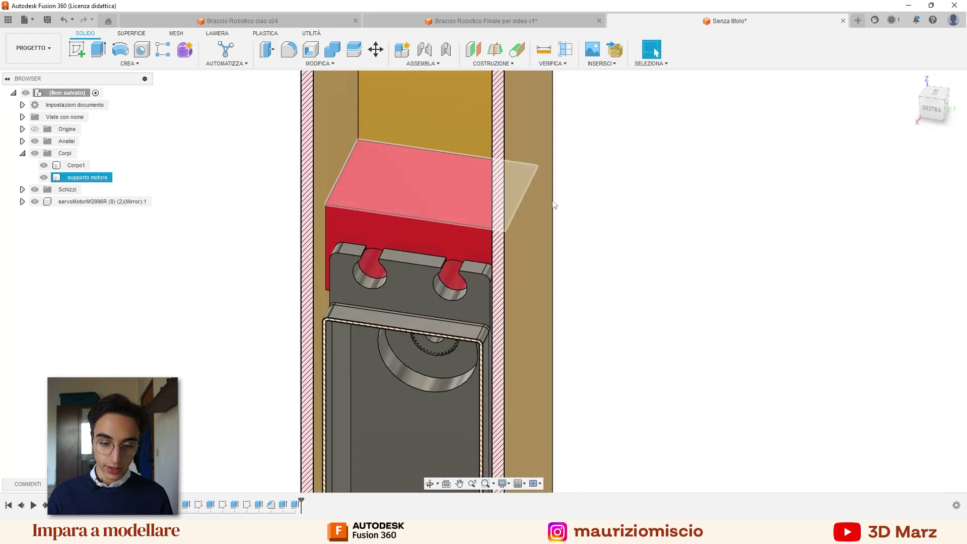
{"action": "scroll", "coordinate": [393, 187], "scroll_direction": "down", "scroll_amount": 3}
{"action": "scroll", "coordinate": [411, 196], "scroll_direction": "down", "scroll_amount": 3}
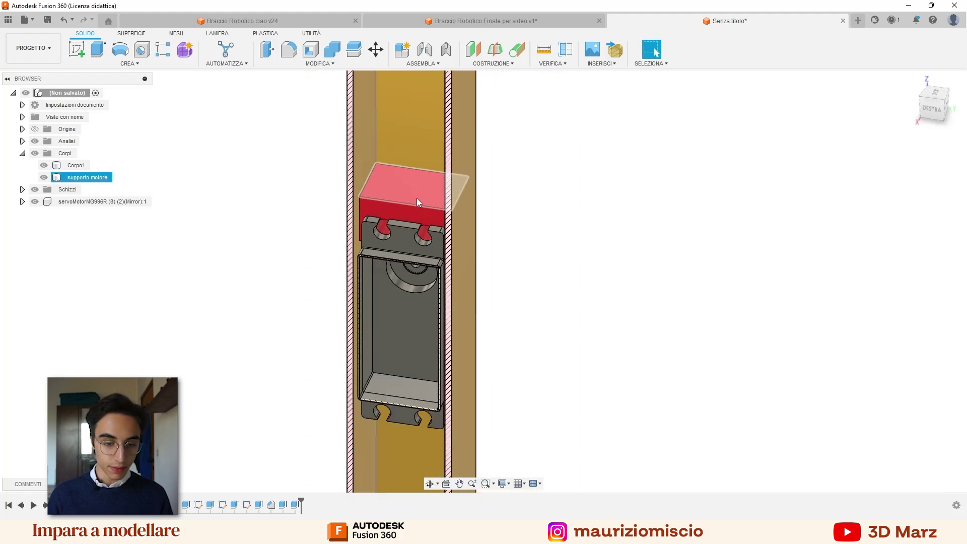
{"action": "scroll", "coordinate": [416, 198], "scroll_direction": "down", "scroll_amount": 2}
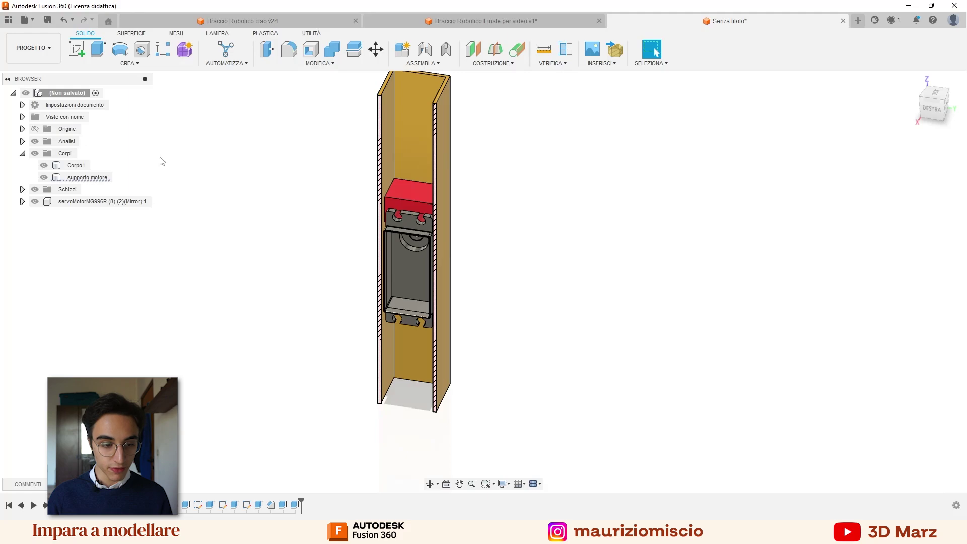
Step: Hide the Sezione1 section analysis to show the closed tube
{"action": "left_click", "coordinate": [22, 141]}
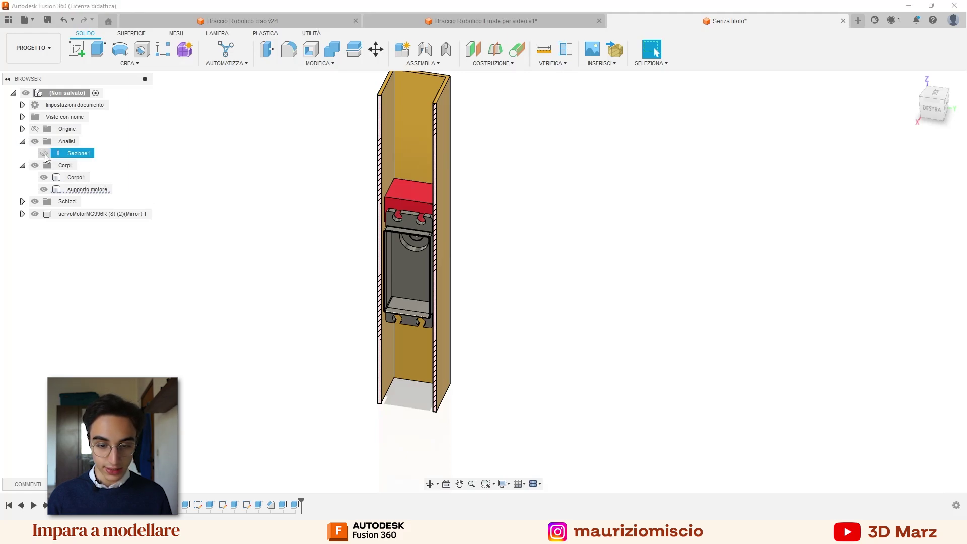
{"action": "left_click", "coordinate": [44, 153]}
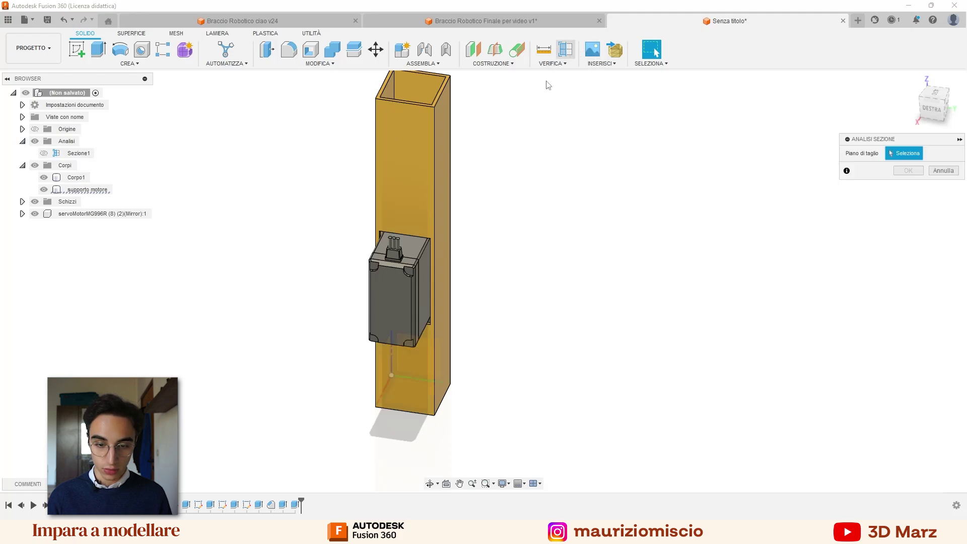
{"action": "scroll", "coordinate": [485, 153], "scroll_direction": "up", "scroll_amount": 2}
{"action": "scroll", "coordinate": [483, 152], "scroll_direction": "up", "scroll_amount": 2}
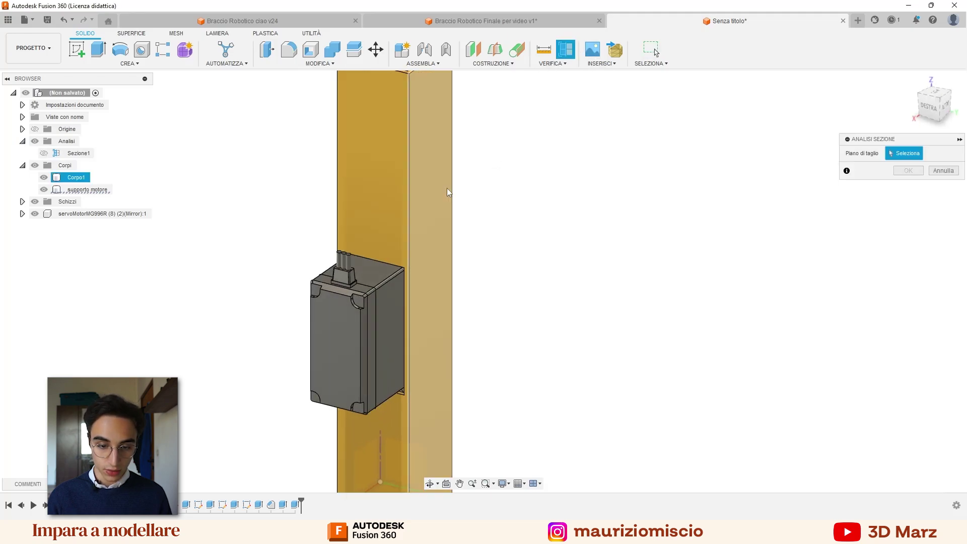
Step: Create a section analysis on the tube's side face offset -12 mm
{"action": "left_click", "coordinate": [443, 196]}
{"action": "left_click_drag", "start_coordinate": [464, 195], "coordinate": [441, 196]}
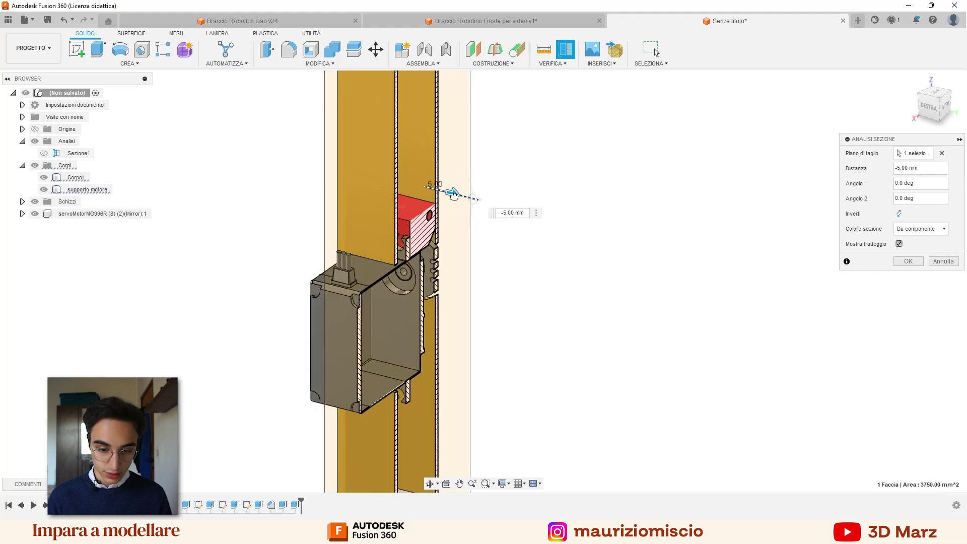
{"action": "scroll", "coordinate": [466, 196], "scroll_direction": "up", "scroll_amount": 3}
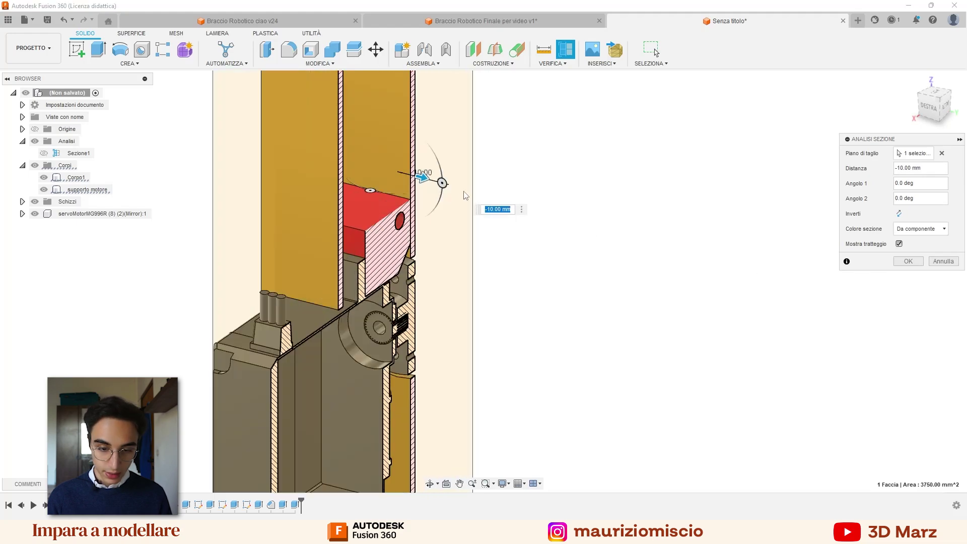
{"action": "left_click_drag", "start_coordinate": [425, 178], "coordinate": [413, 176]}
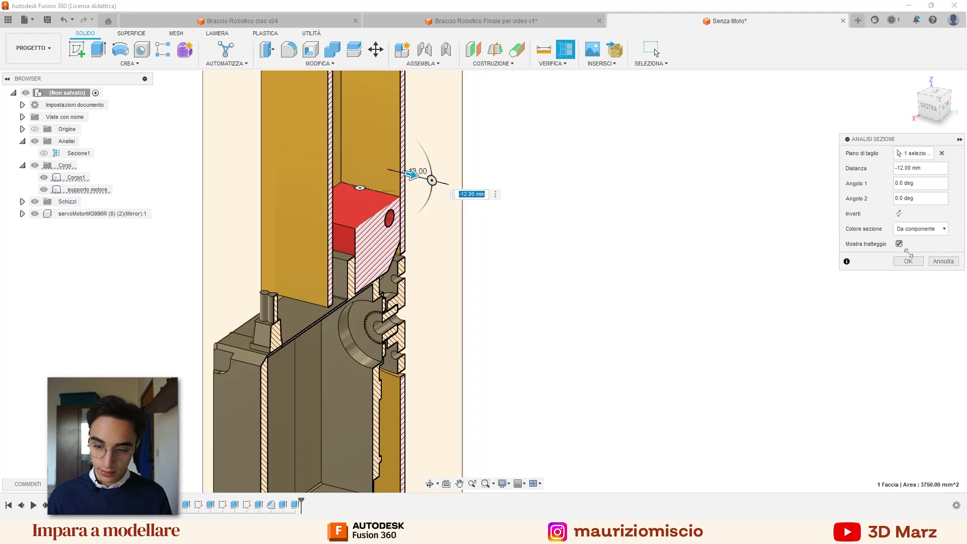
{"action": "left_click", "coordinate": [909, 261]}
{"action": "scroll", "coordinate": [664, 219], "scroll_direction": "down", "scroll_amount": 2}
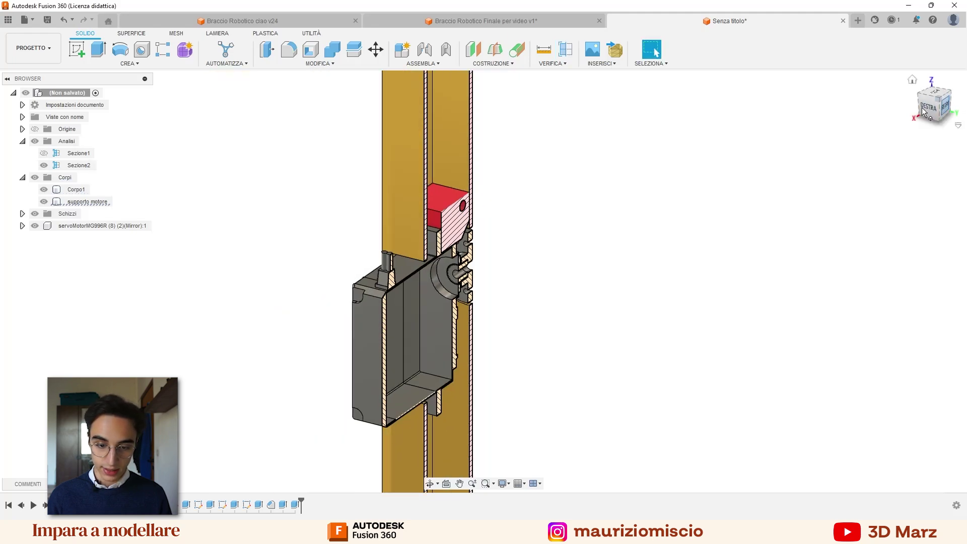
Step: View the new section from the back and orbit to check the servo's fit
{"action": "left_click", "coordinate": [924, 111]}
{"action": "key", "text": "Escape"}
{"action": "scroll", "coordinate": [597, 183], "scroll_direction": "up", "scroll_amount": 4}
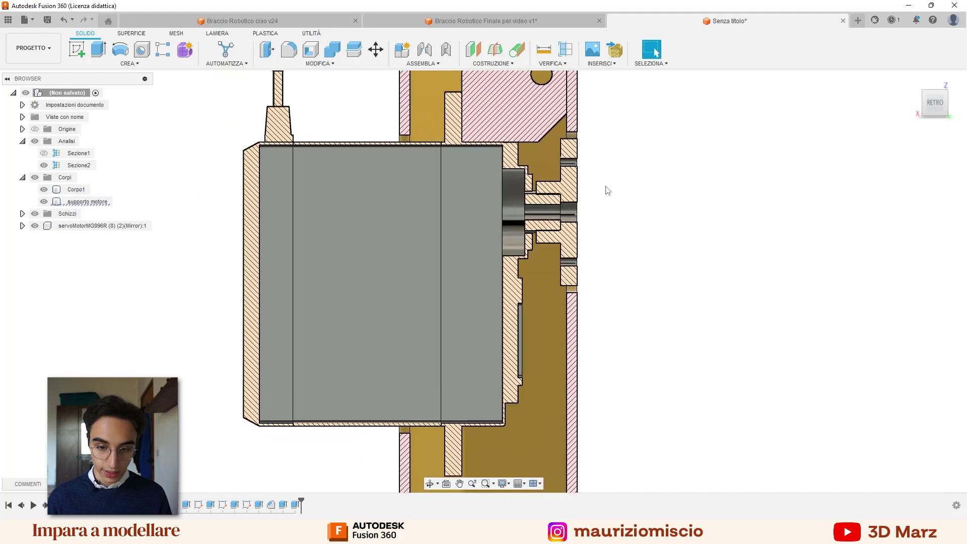
{"action": "scroll", "coordinate": [604, 190], "scroll_direction": "up", "scroll_amount": 2}
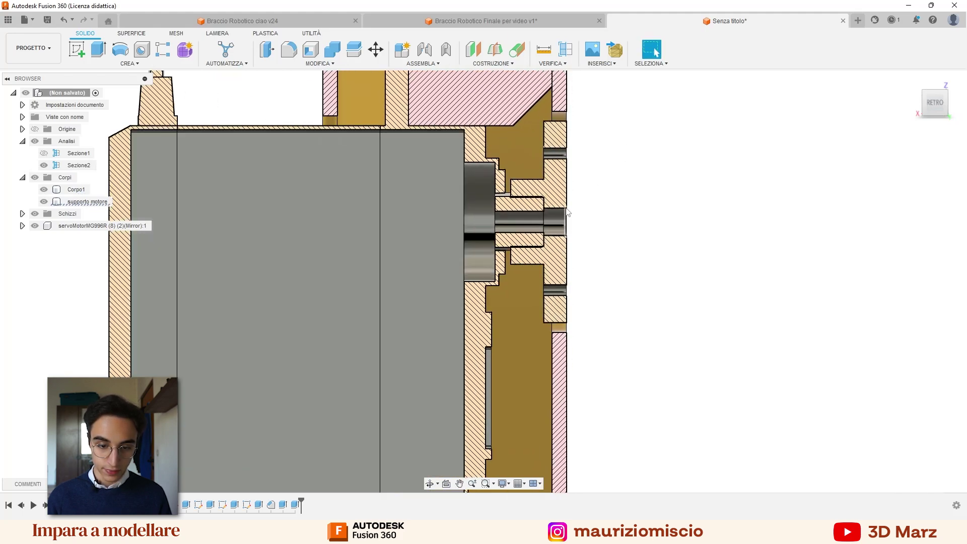
{"action": "scroll", "coordinate": [620, 272], "scroll_direction": "down", "scroll_amount": 2}
{"action": "left_click", "coordinate": [533, 129]}
{"action": "middle_click_drag", "start_coordinate": [533, 130], "coordinate": [533, 82], "text": "shift"}
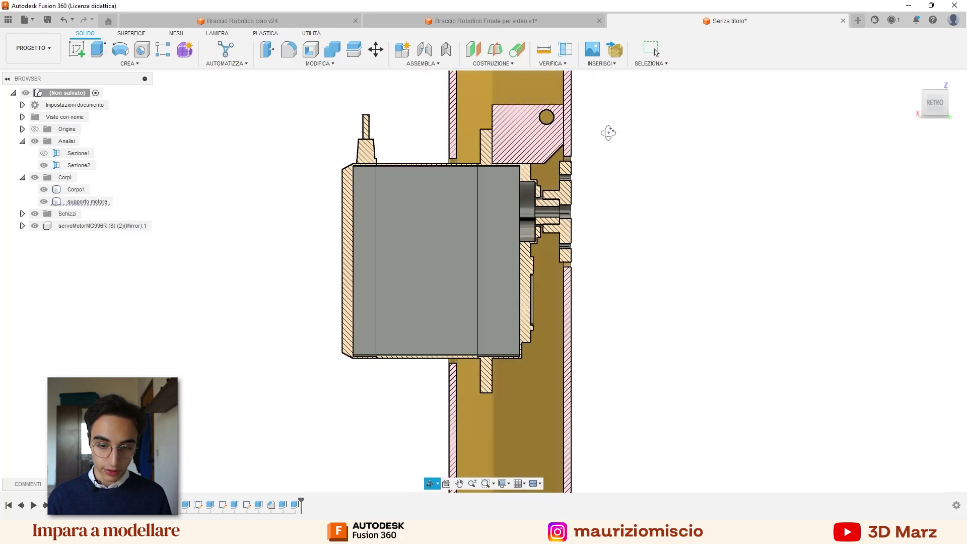
{"action": "scroll", "coordinate": [554, 151], "scroll_direction": "down", "scroll_amount": 3}
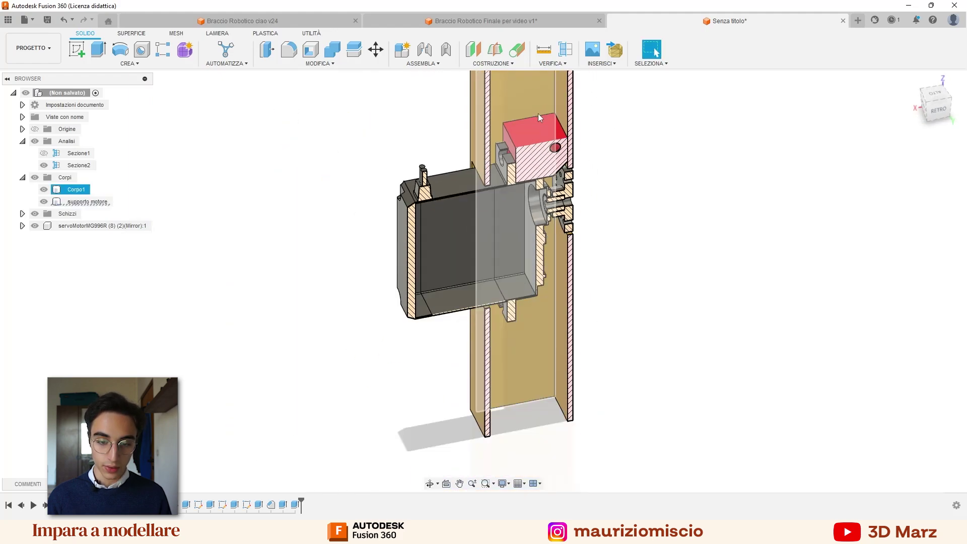
{"action": "scroll", "coordinate": [580, 208], "scroll_direction": "down", "scroll_amount": 2}
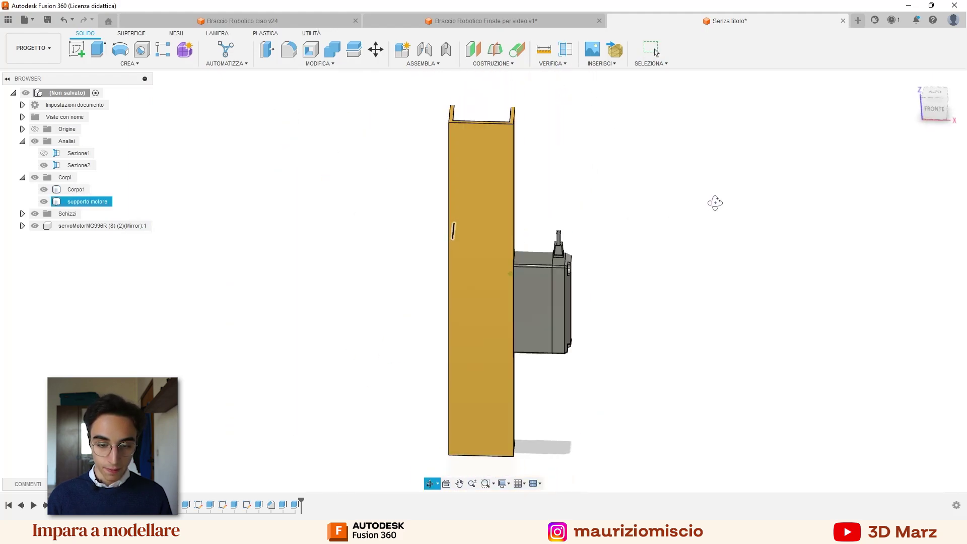
Step: Orbit toward the back and hide the Sezione2 section cut
{"action": "left_click_drag", "start_coordinate": [821, 201], "coordinate": [611, 185]}
{"action": "key", "text": "Escape"}
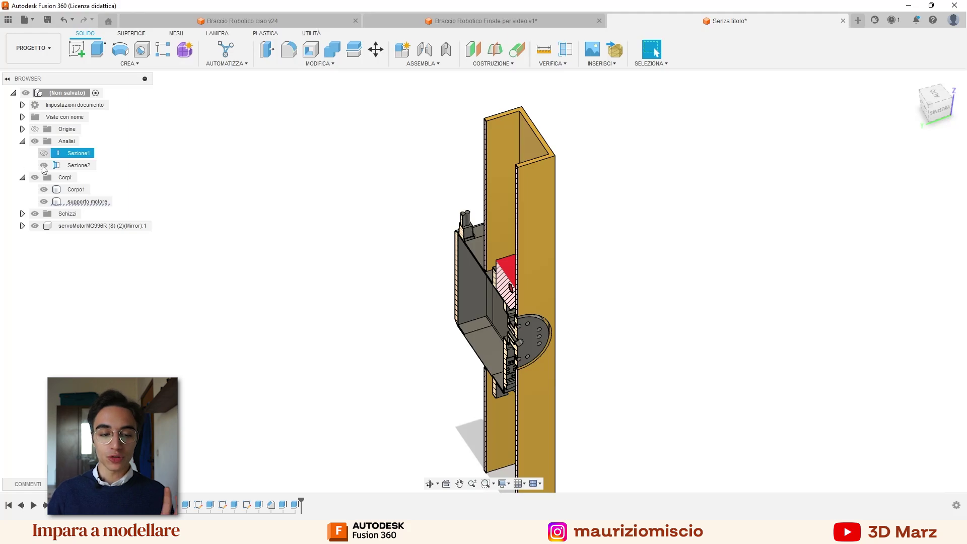
{"action": "left_click", "coordinate": [44, 165]}
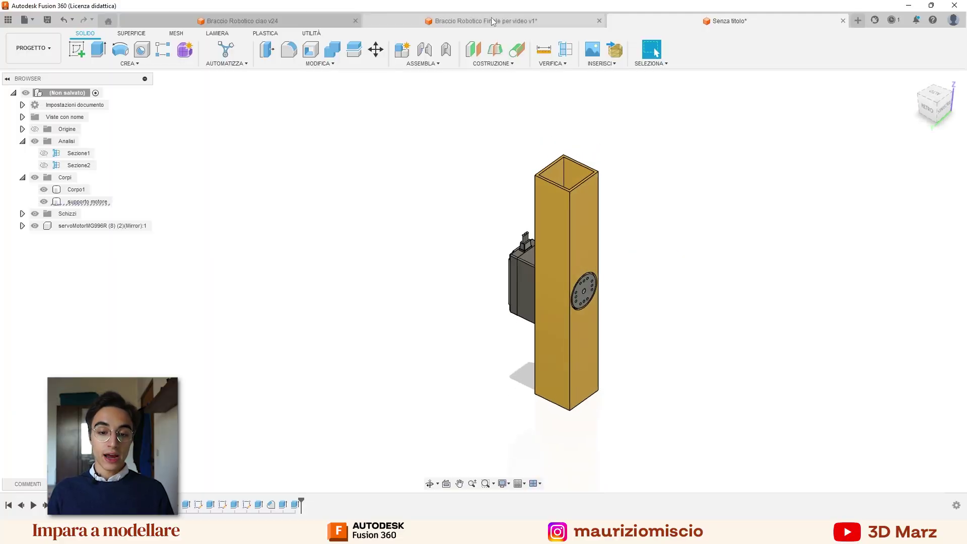
Step: Switch to the 'Braccio Robotico Finale per video v1' design and orbit the arm
{"action": "left_click", "coordinate": [484, 20]}
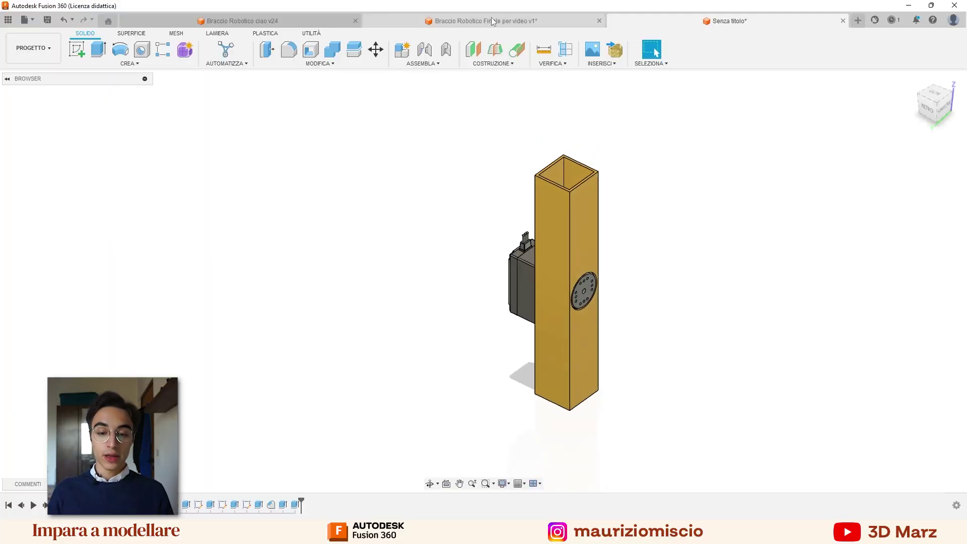
{"action": "scroll", "coordinate": [633, 171], "scroll_direction": "down", "scroll_amount": 5}
{"action": "mouse_move", "coordinate": [634, 171]}
{"action": "middle_mouse_down", "text": "shift"}
{"action": "mouse_move", "coordinate": [587, 152]}
{"action": "mouse_move", "coordinate": [637, 173]}
{"action": "mouse_move", "coordinate": [676, 172]}
{"action": "middle_mouse_up", "text": "shift"}
{"action": "scroll", "coordinate": [680, 168], "scroll_direction": "up", "scroll_amount": 3}
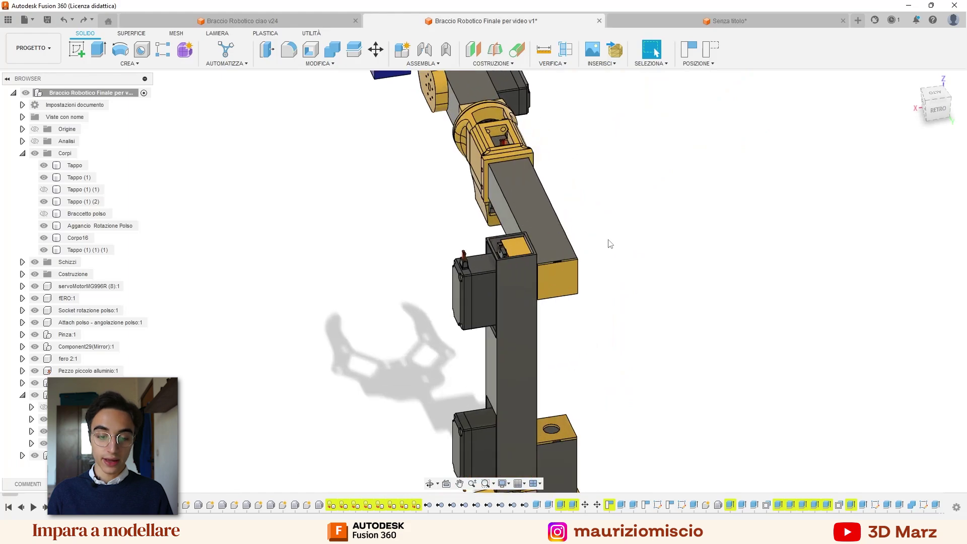
{"action": "scroll", "coordinate": [687, 166], "scroll_direction": "up", "scroll_amount": 3}
{"action": "scroll", "coordinate": [685, 202], "scroll_direction": "up", "scroll_amount": 3}
Step: Orbit around the servo and column from the right, front and opposite side
{"action": "mouse_move", "coordinate": [686, 215]}
{"action": "middle_mouse_down", "text": "shift"}
{"action": "mouse_move", "coordinate": [719, 194]}
{"action": "mouse_move", "coordinate": [425, 191]}
{"action": "middle_mouse_up", "text": "shift"}
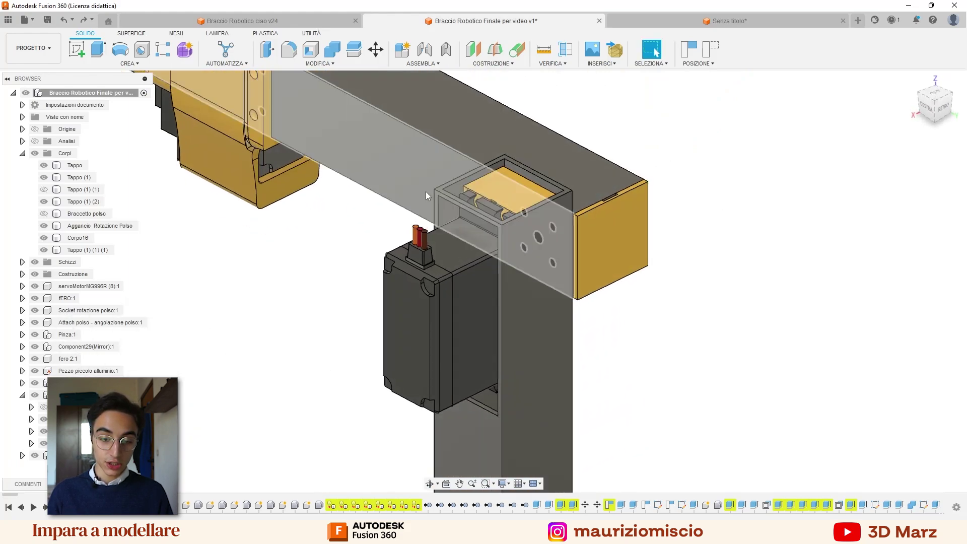
{"action": "scroll", "coordinate": [533, 185], "scroll_direction": "up", "scroll_amount": 3}
{"action": "scroll", "coordinate": [545, 195], "scroll_direction": "down", "scroll_amount": 3}
{"action": "mouse_move", "coordinate": [544, 183]}
{"action": "middle_mouse_down", "text": "shift"}
{"action": "mouse_move", "coordinate": [520, 222]}
{"action": "mouse_move", "coordinate": [537, 235]}
{"action": "mouse_move", "coordinate": [519, 226]}
{"action": "middle_mouse_up", "text": "shift"}
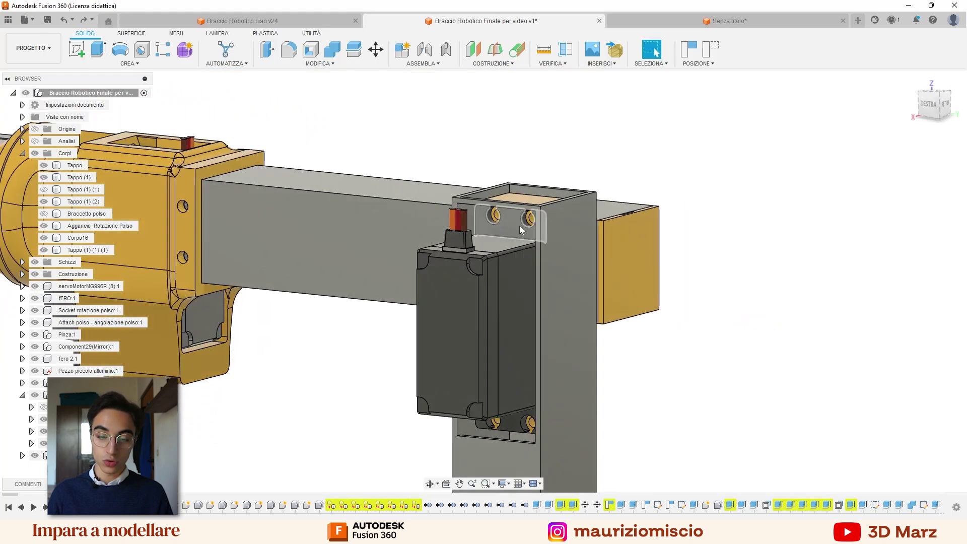
{"action": "scroll", "coordinate": [519, 229], "scroll_direction": "up", "scroll_amount": 3}
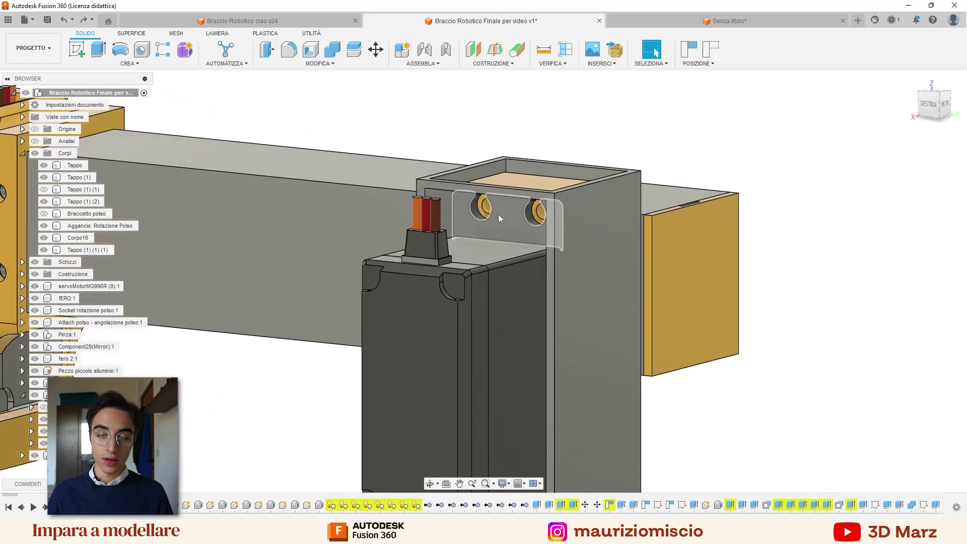
{"action": "scroll", "coordinate": [496, 223], "scroll_direction": "down", "scroll_amount": 3}
{"action": "middle_click_drag", "start_coordinate": [496, 223], "coordinate": [619, 190], "text": "shift"}
Step: Slide the grey arm tube away from the column, then pull it back off the servo face
{"action": "mouse_move", "coordinate": [620, 190]}
{"action": "left_mouse_down"}
{"action": "mouse_move", "coordinate": [649, 191]}
{"action": "mouse_move", "coordinate": [717, 226]}
{"action": "left_mouse_up"}
{"action": "scroll", "coordinate": [686, 205], "scroll_direction": "up", "scroll_amount": 3}
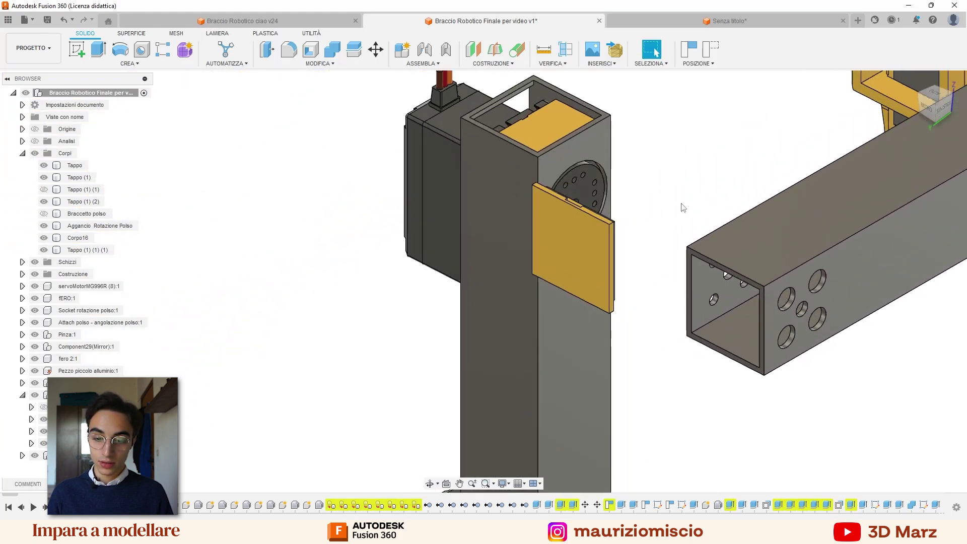
{"action": "middle_click_drag", "start_coordinate": [687, 205], "coordinate": [630, 198], "text": "shift"}
{"action": "left_click", "coordinate": [655, 52]}
{"action": "middle_click_drag", "start_coordinate": [715, 191], "coordinate": [784, 259], "text": "shift"}
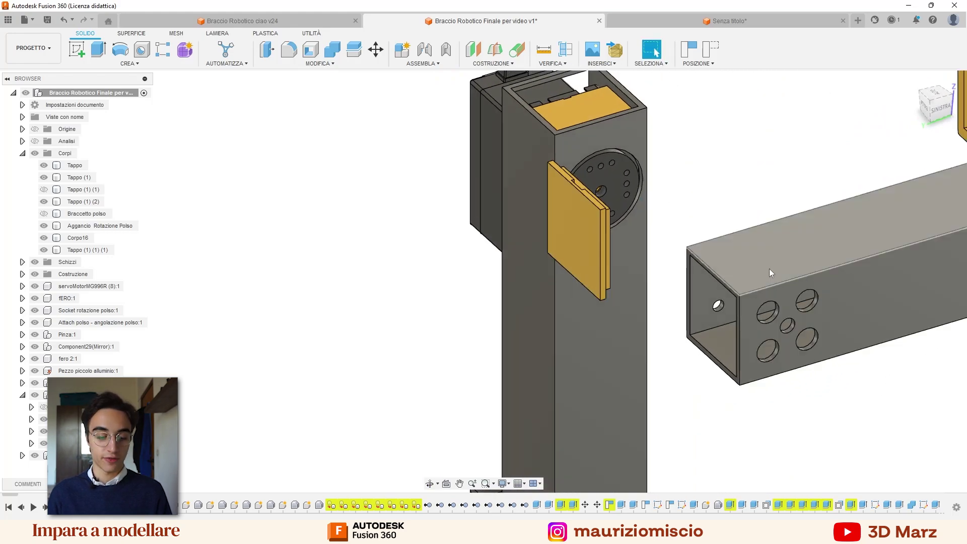
{"action": "mouse_move", "coordinate": [770, 272]}
{"action": "left_mouse_down"}
{"action": "mouse_move", "coordinate": [595, 143]}
{"action": "mouse_move", "coordinate": [688, 219]}
{"action": "left_mouse_up"}
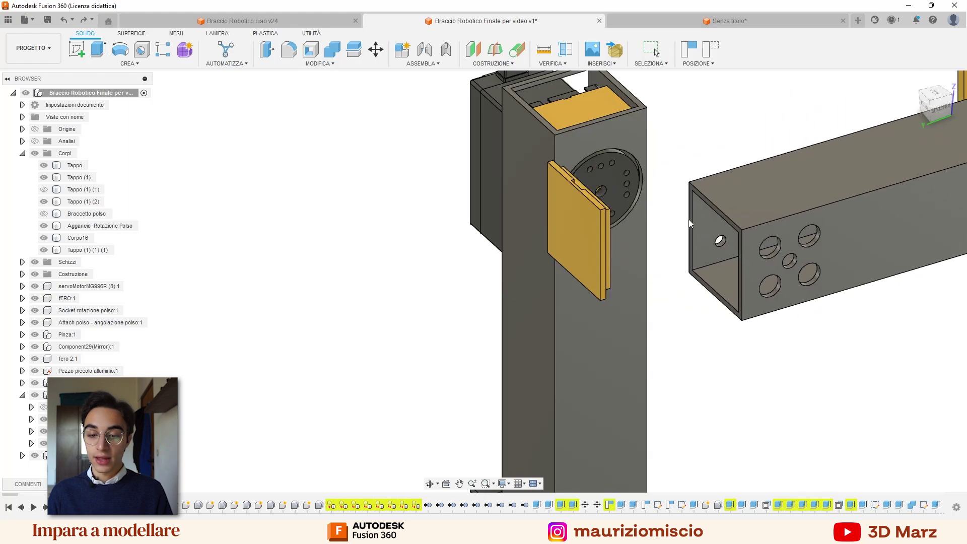
Step: Orbit from the column to the wrist and drag the rounded yellow wrist cover off
{"action": "mouse_move", "coordinate": [715, 242]}
{"action": "middle_mouse_down", "text": "shift"}
{"action": "mouse_move", "coordinate": [740, 208]}
{"action": "mouse_move", "coordinate": [680, 212]}
{"action": "mouse_move", "coordinate": [664, 171]}
{"action": "middle_mouse_up", "text": "shift"}
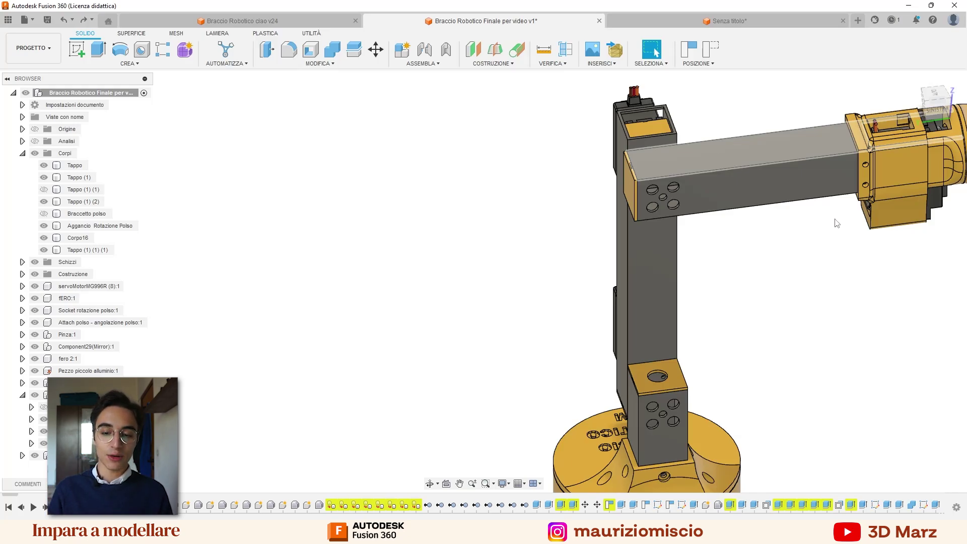
{"action": "middle_click_drag", "start_coordinate": [712, 149], "coordinate": [756, 211], "text": "shift"}
{"action": "scroll", "coordinate": [787, 249], "scroll_direction": "up", "scroll_amount": 5}
{"action": "middle_click_drag", "start_coordinate": [779, 249], "coordinate": [806, 262], "text": "shift"}
{"action": "mouse_move", "coordinate": [717, 241]}
{"action": "middle_mouse_down", "text": "shift"}
{"action": "mouse_move", "coordinate": [725, 263]}
{"action": "mouse_move", "coordinate": [865, 205]}
{"action": "middle_mouse_up", "text": "shift"}
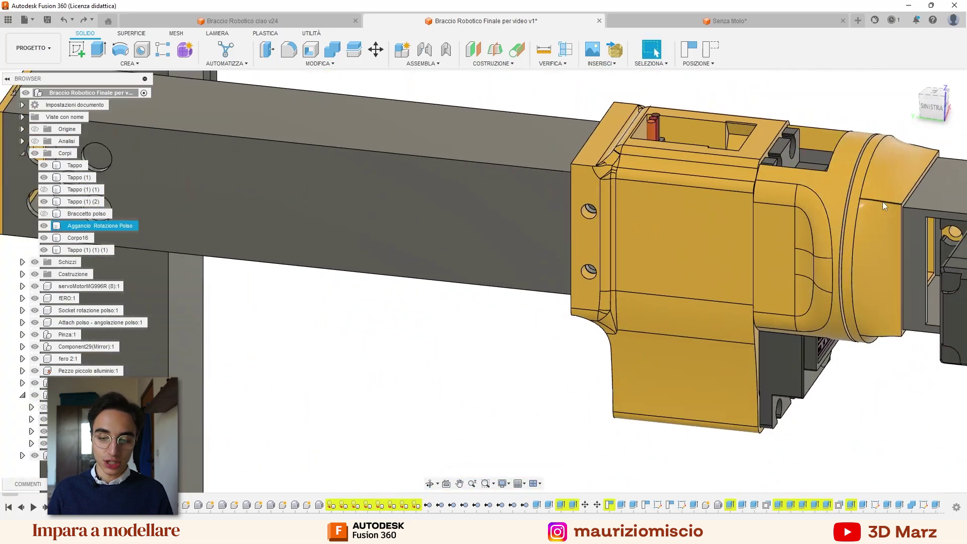
{"action": "mouse_move", "coordinate": [815, 230]}
{"action": "left_mouse_down"}
{"action": "mouse_move", "coordinate": [736, 277]}
{"action": "mouse_move", "coordinate": [532, 363]}
{"action": "mouse_move", "coordinate": [377, 397]}
{"action": "left_mouse_up"}
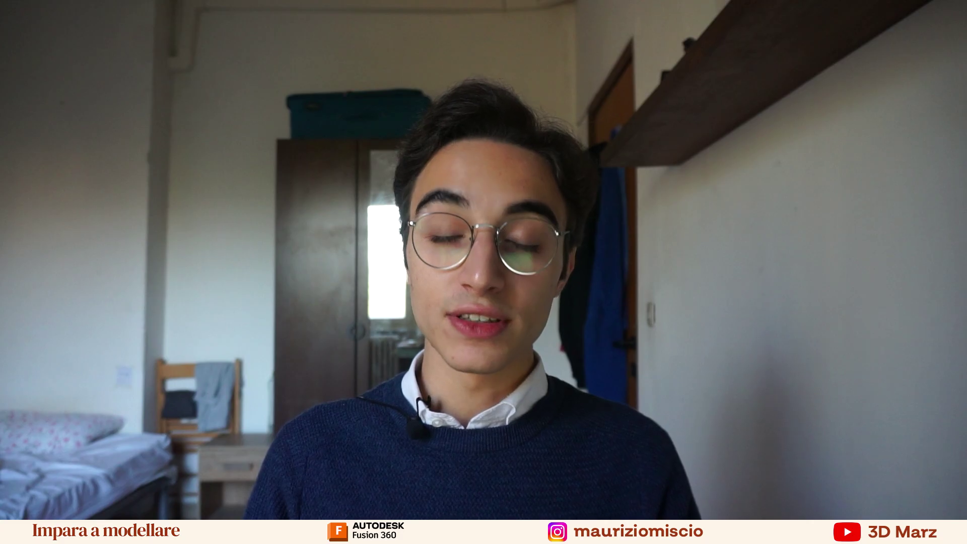